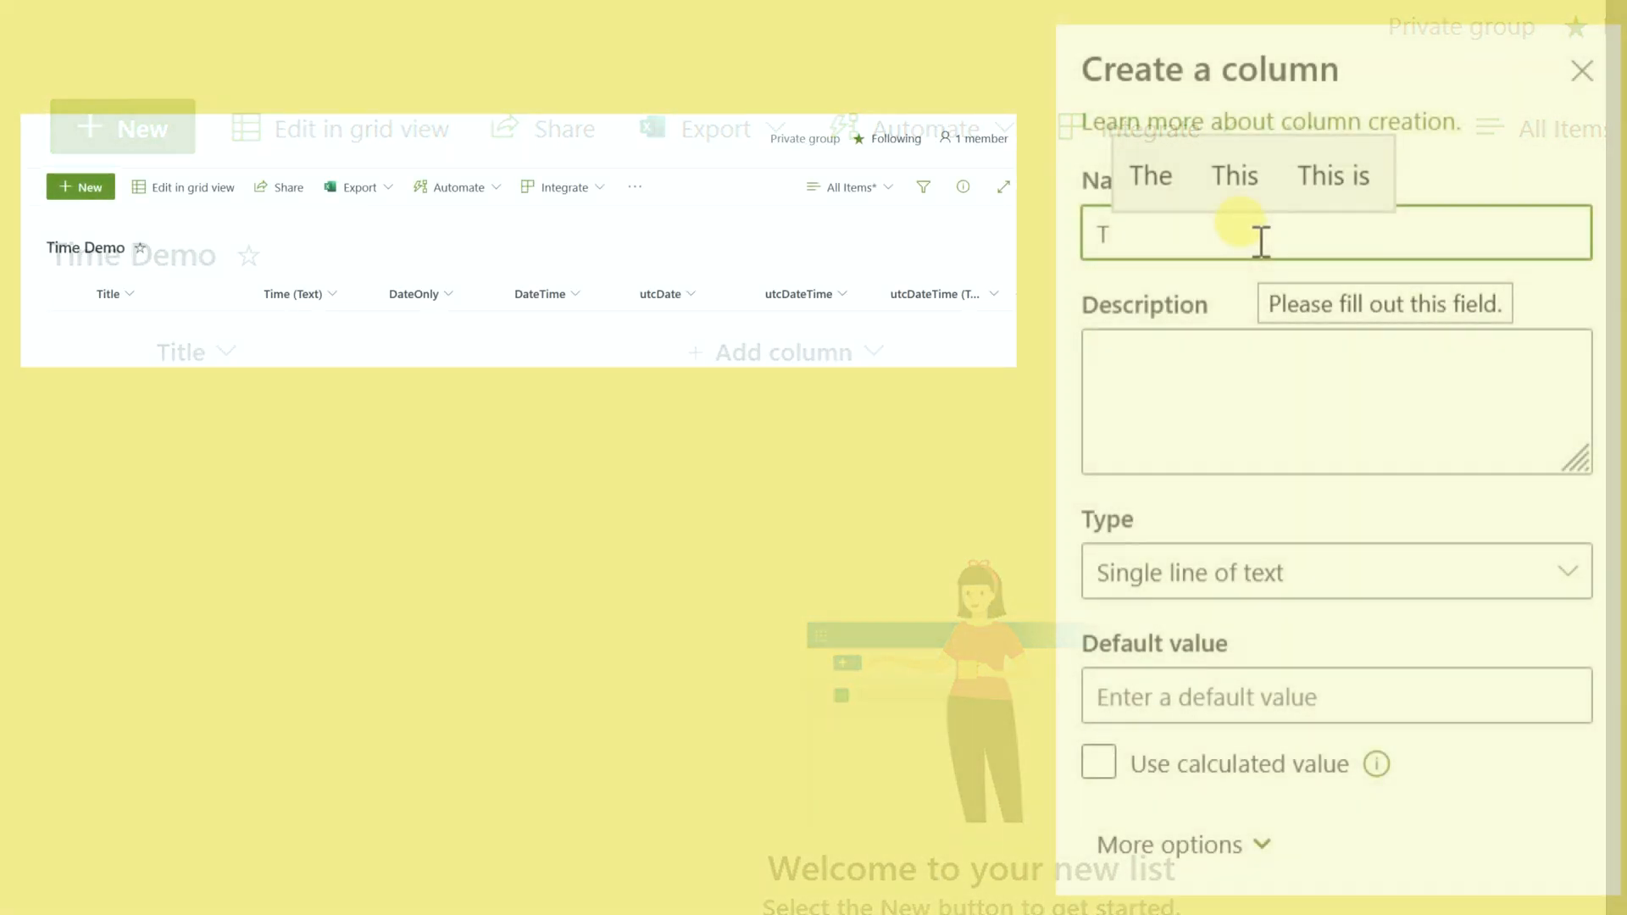
- Name the new single-line-of-text column "Time (Text)"
type("ime ")
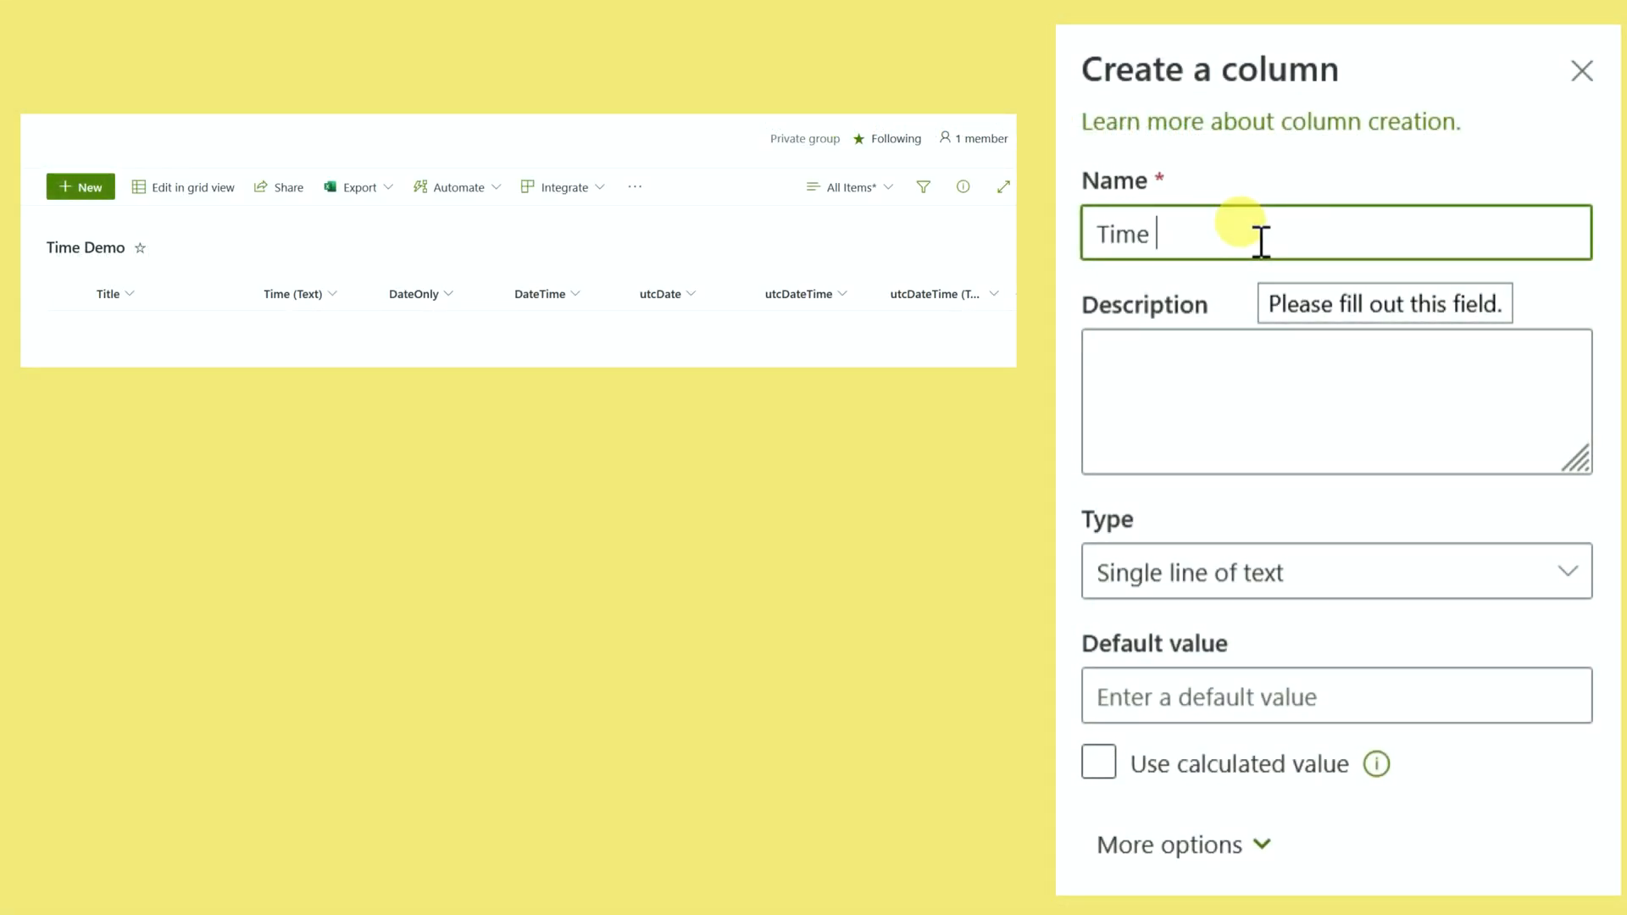
type("(Te")
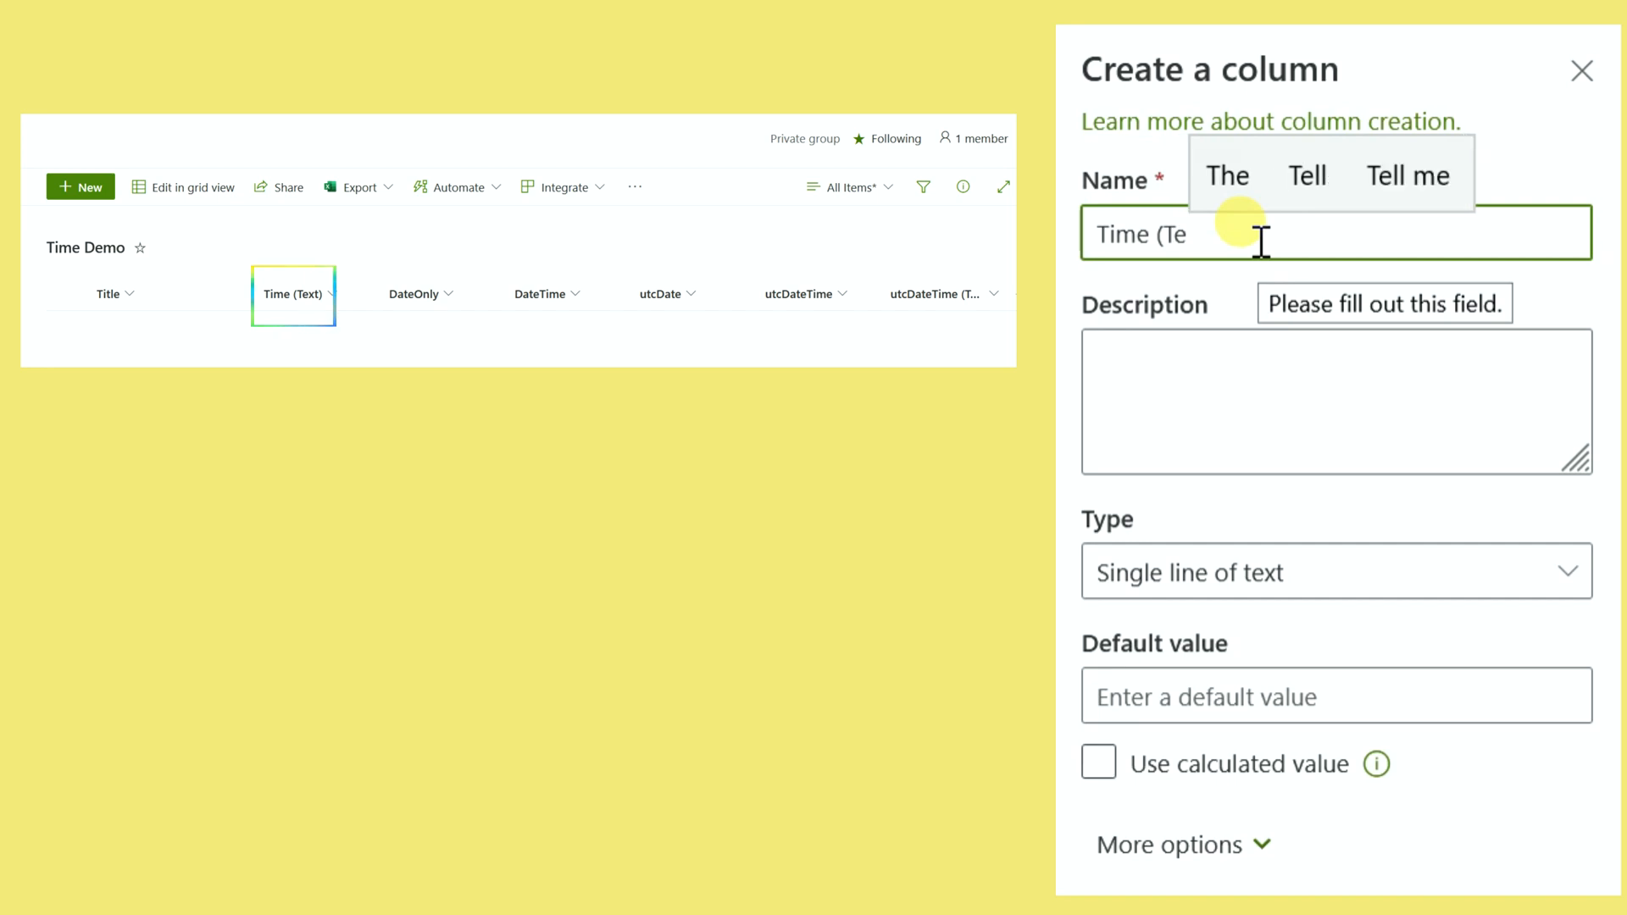
type("xt")
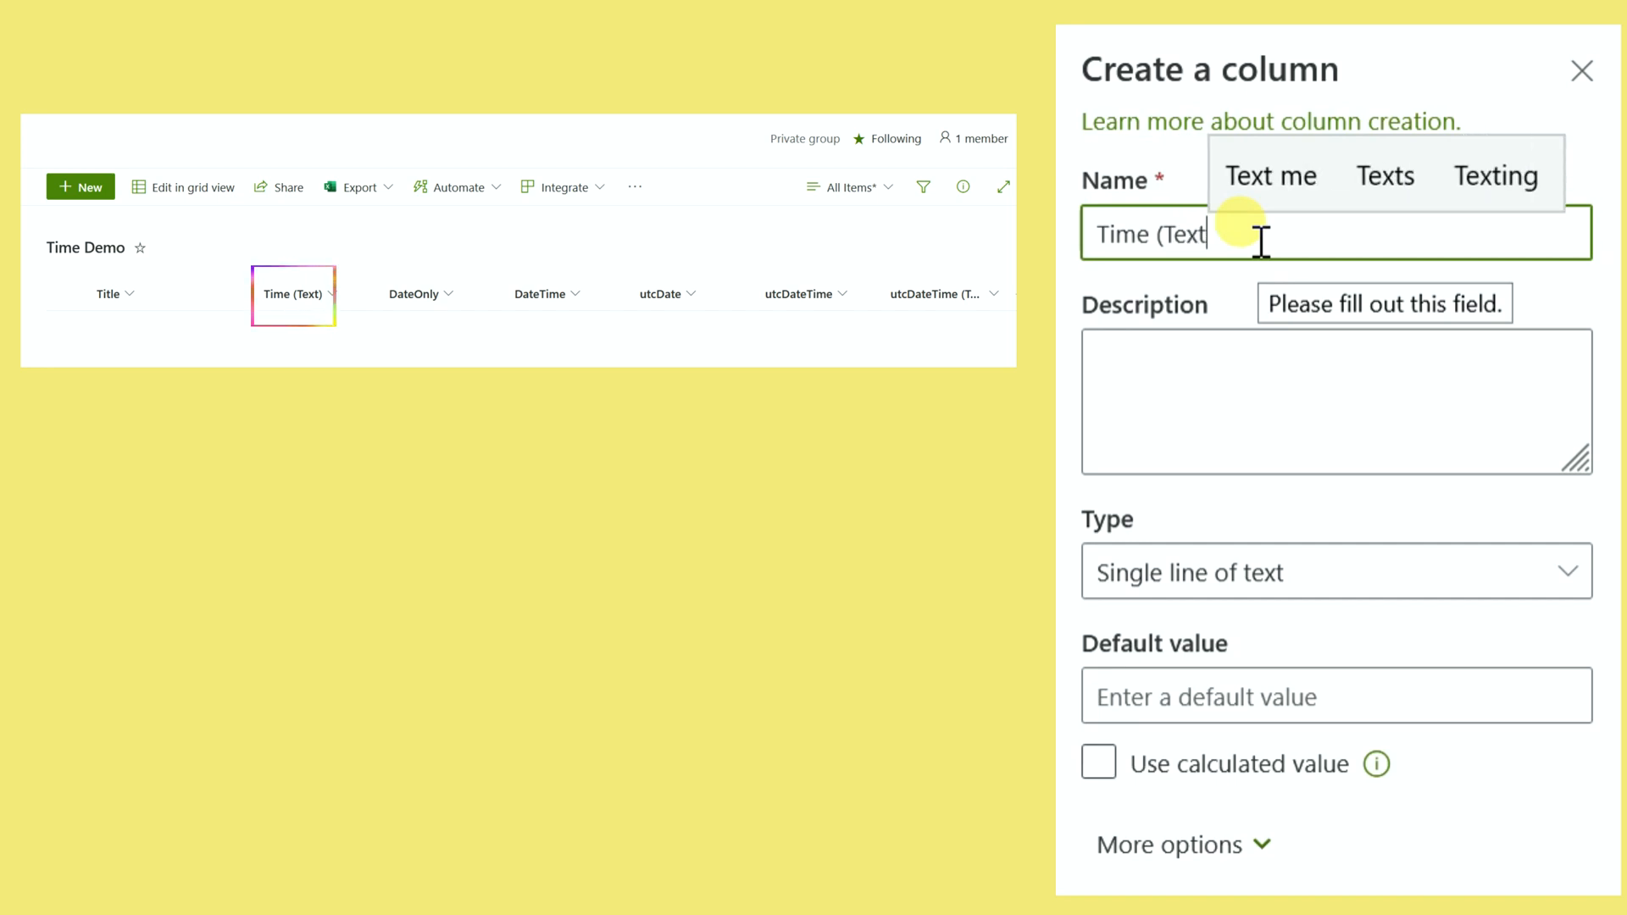
type(")")
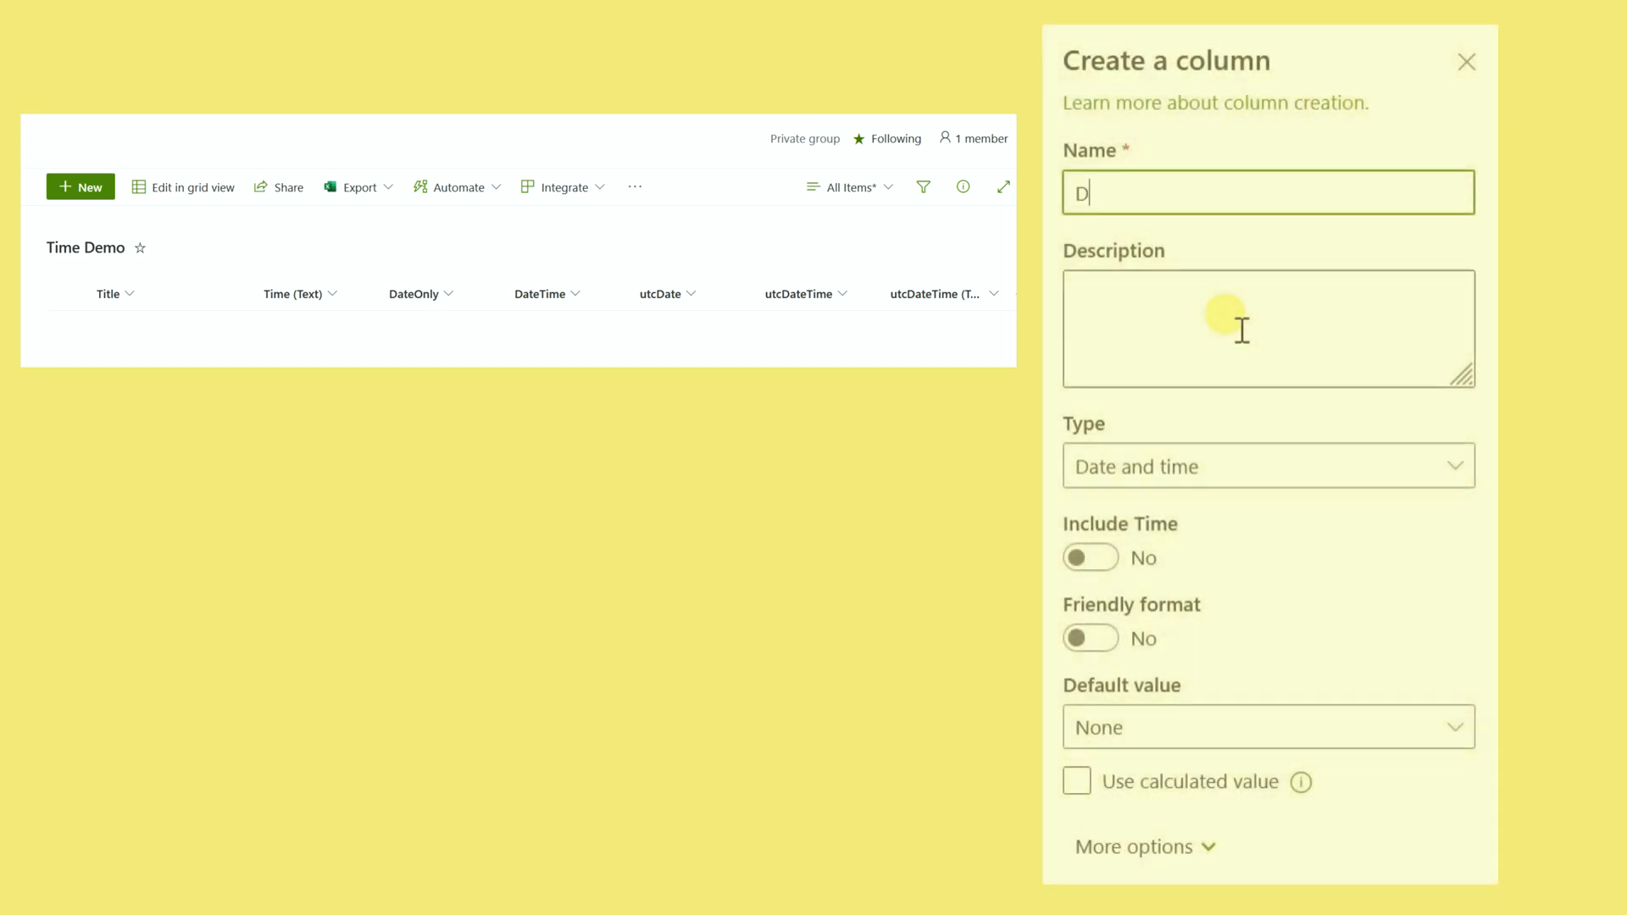
- Name the new date-and-time column "DateOnly", leaving time excluded
type("ate")
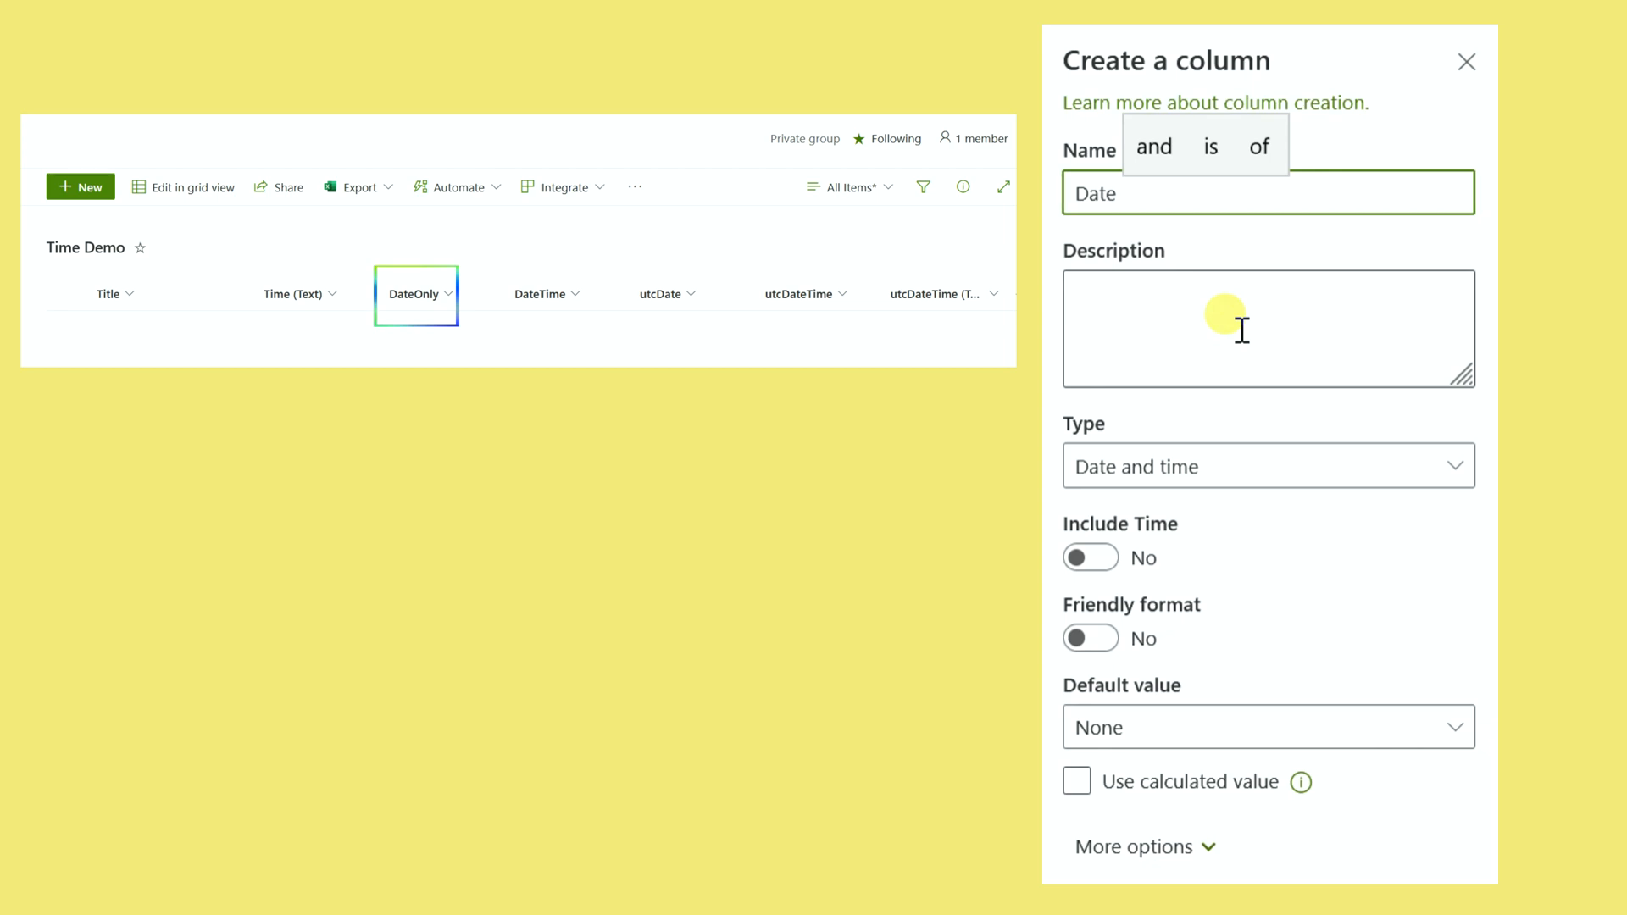
key("BackSpace")
type("Only")
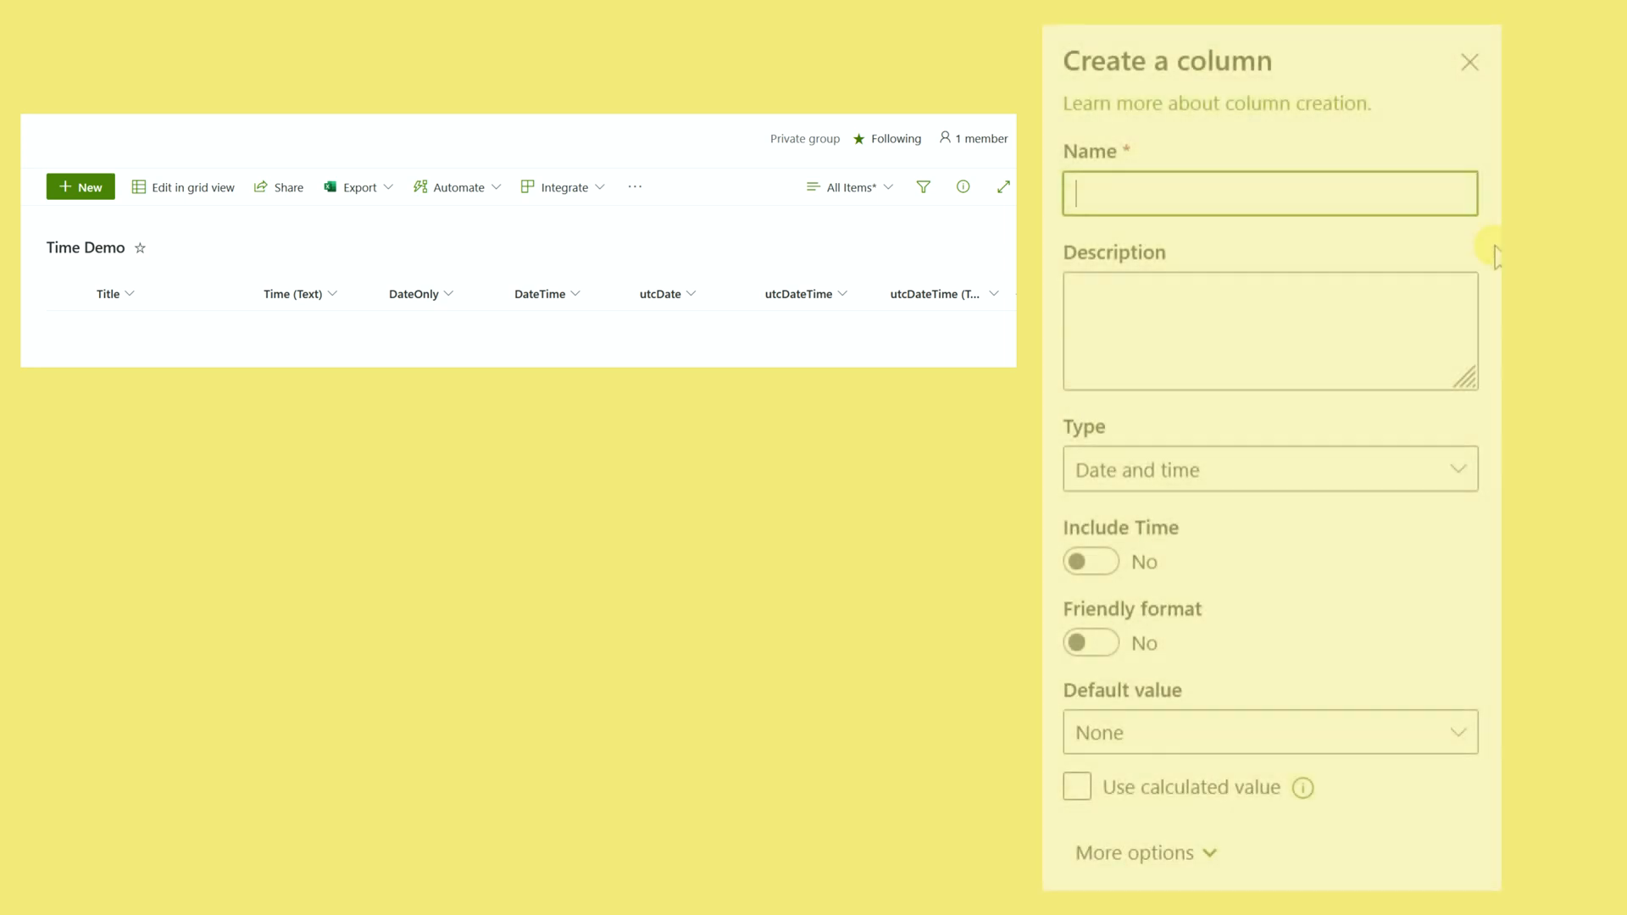
- Name the next date-and-time column "DateTime" and set it to include time
type("Dat")
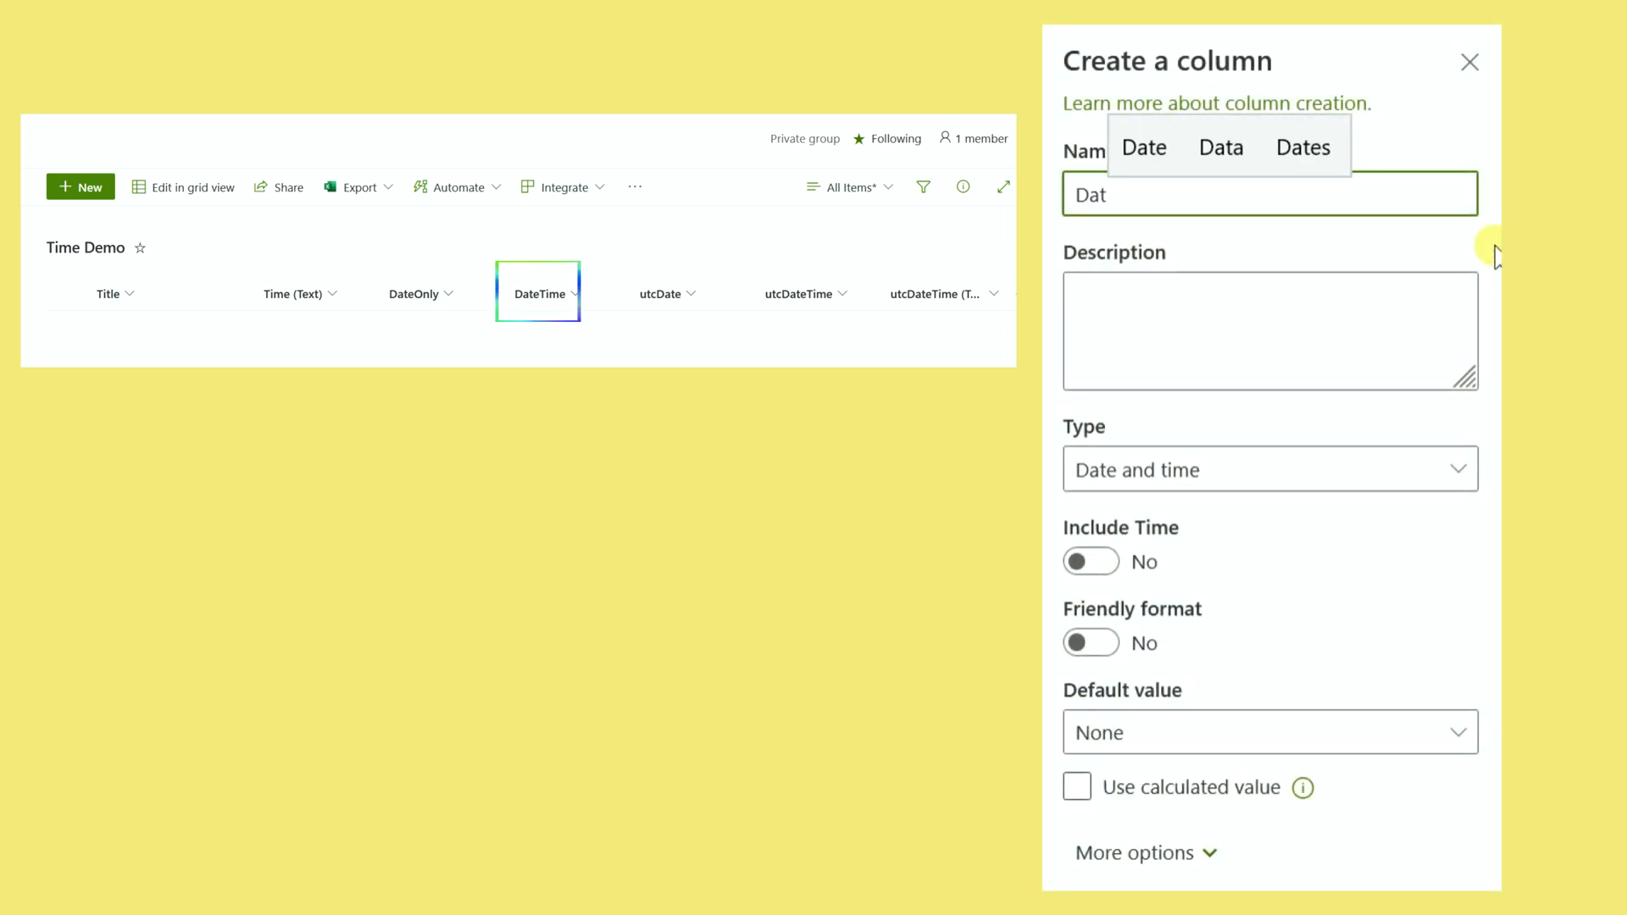
type("eTime")
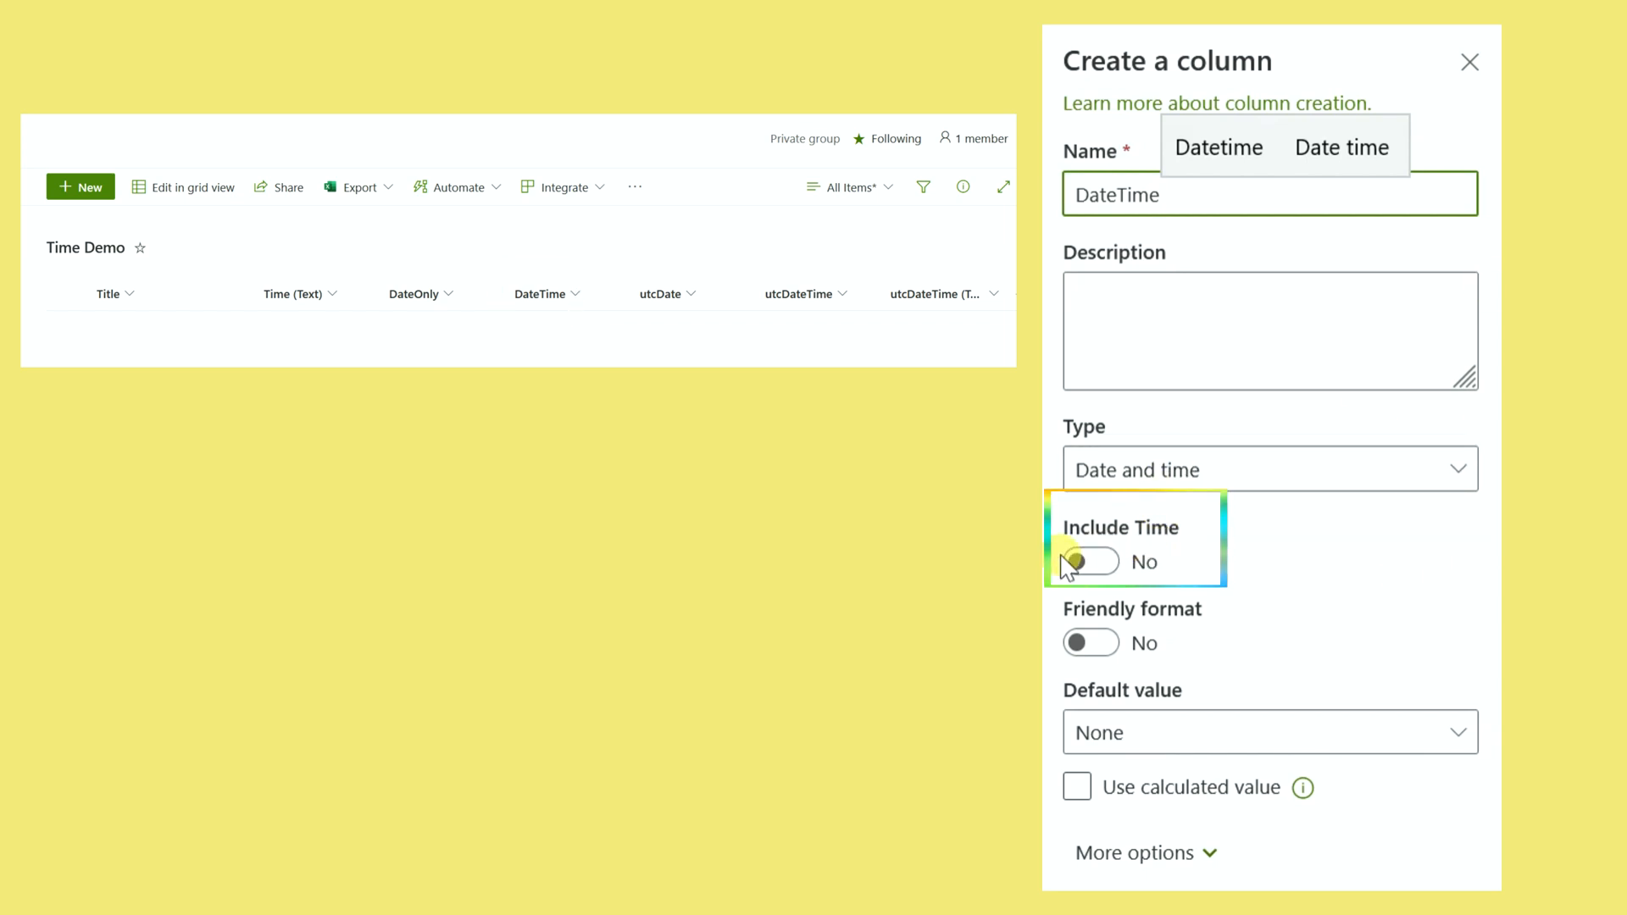
left_click(1094, 561)
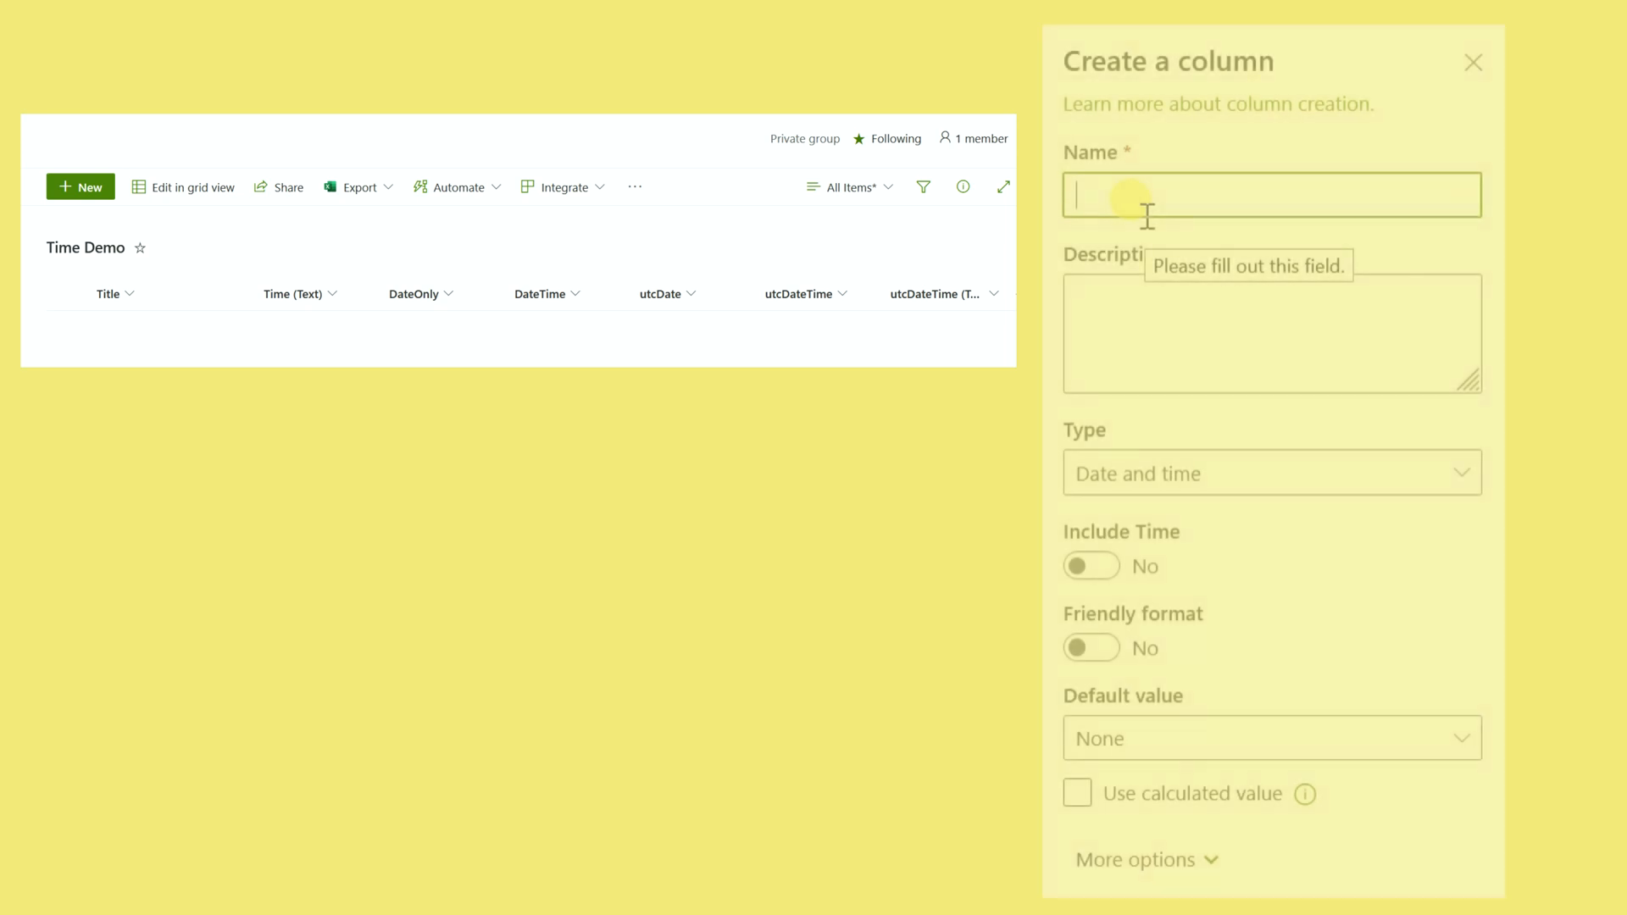
- Name one date-and-time column "utcDate" without time and another "utcDateTime" with time included
type("u")
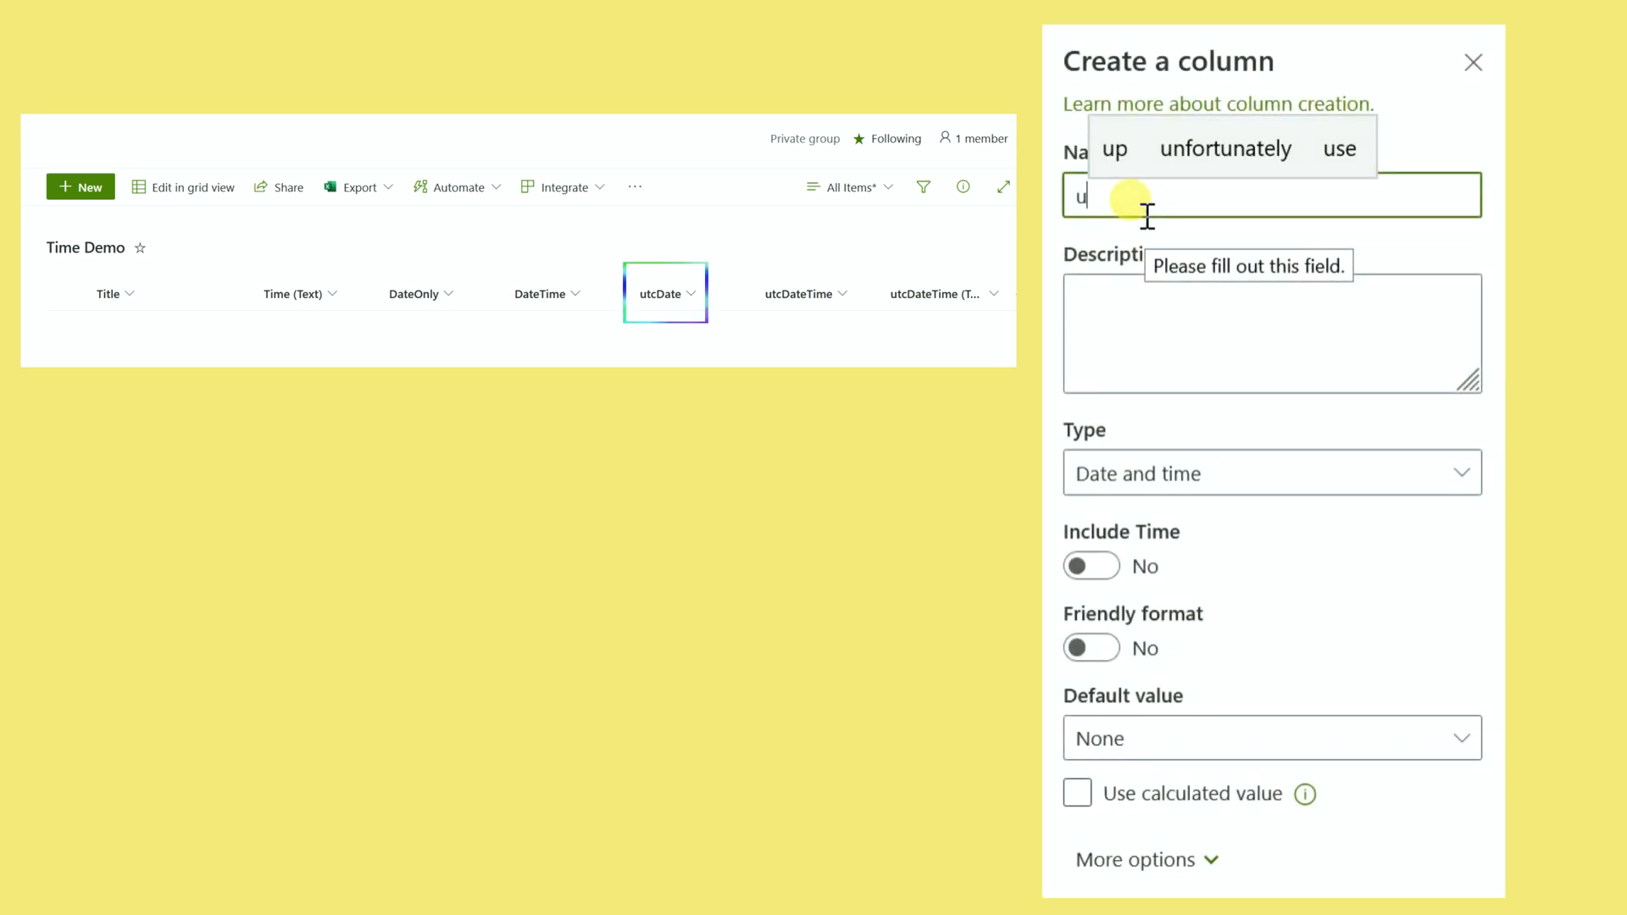
type("tcDate")
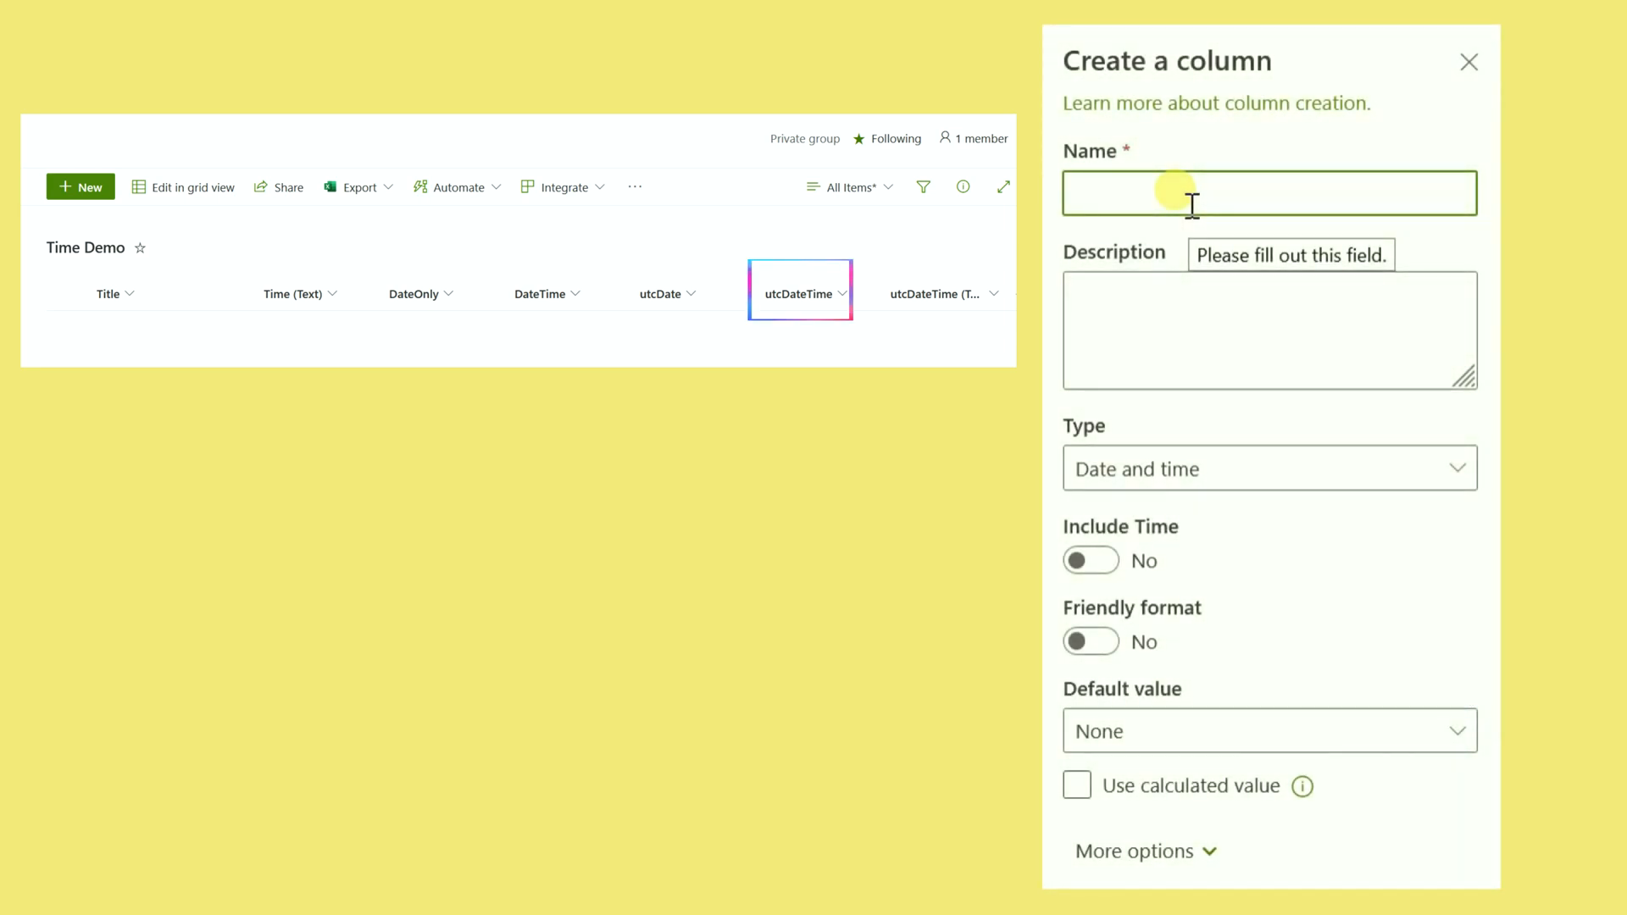
type("utcDateTime")
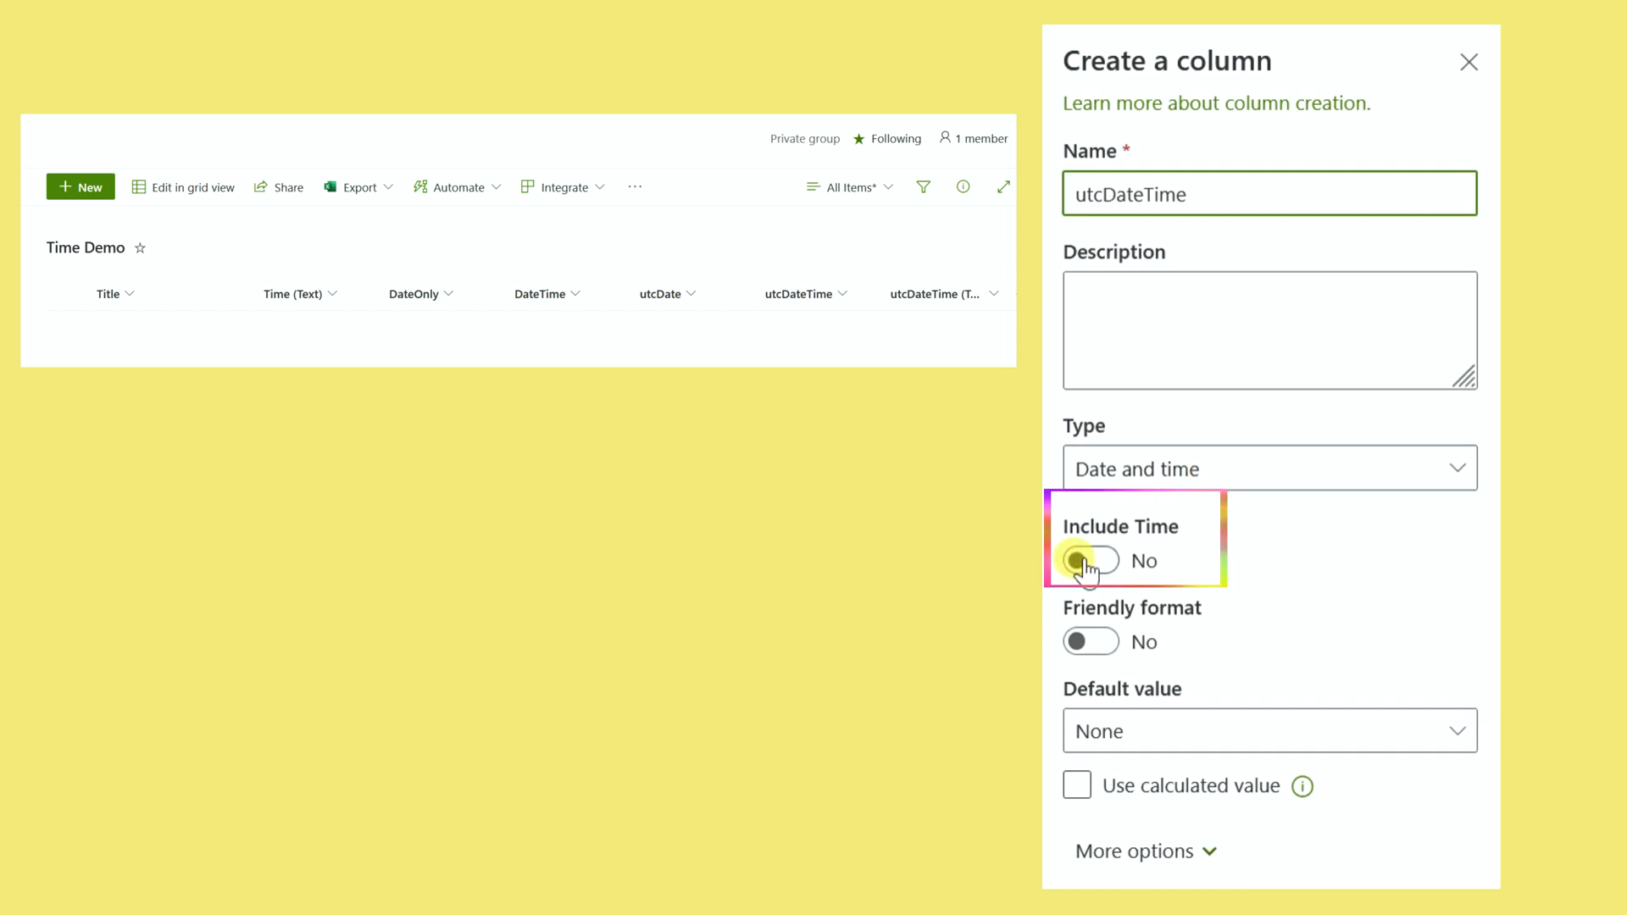
left_click(1084, 563)
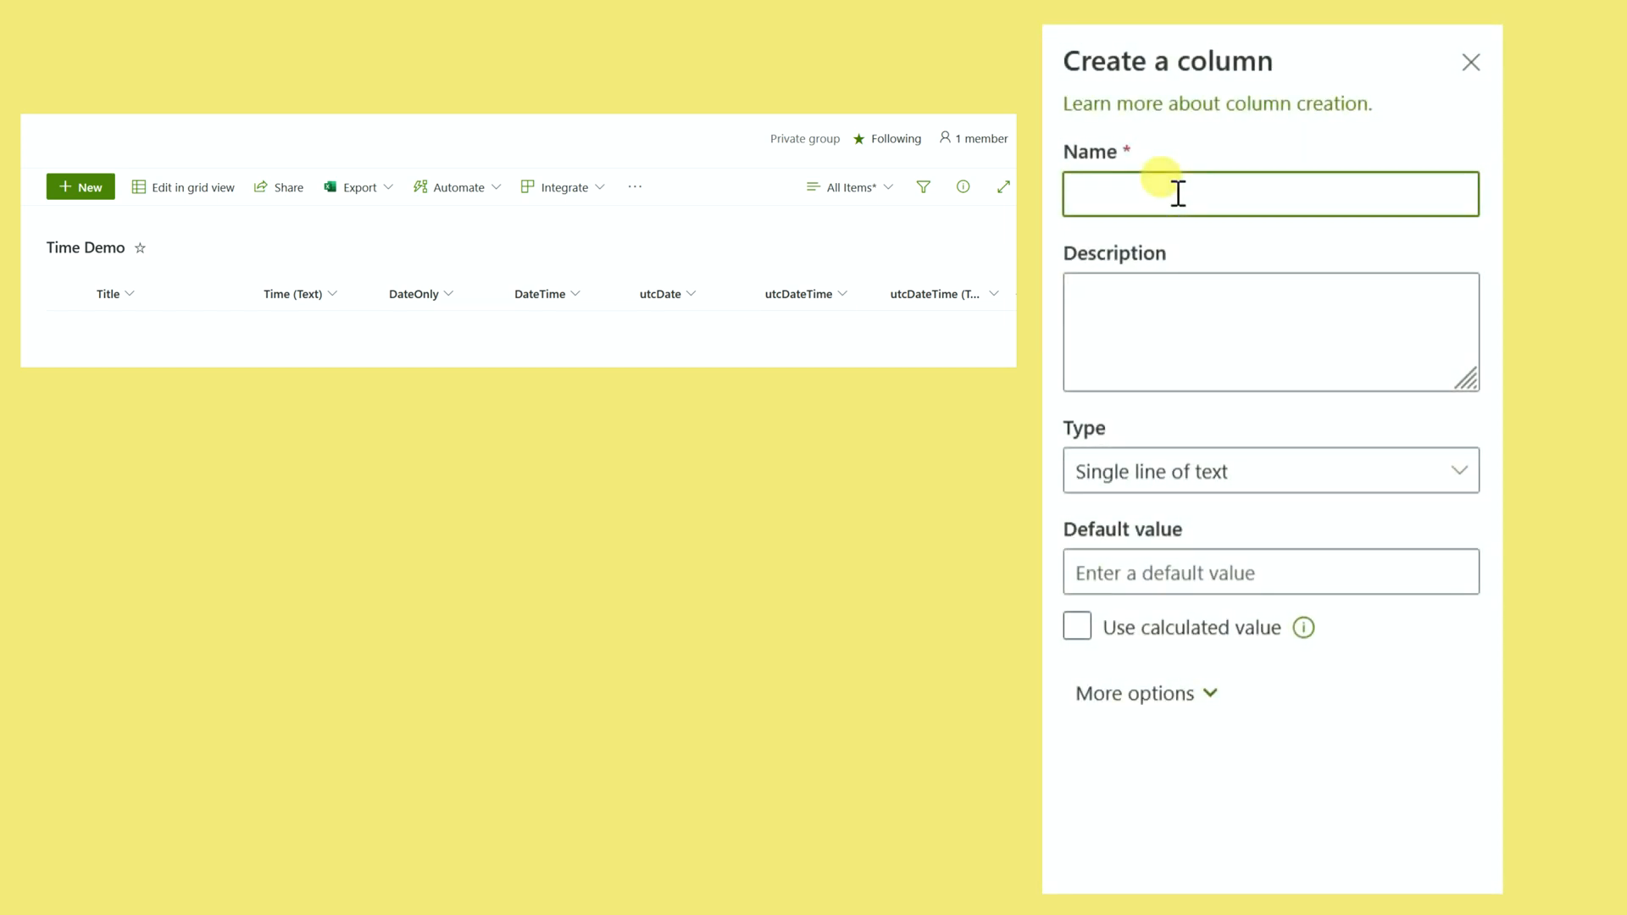
- Name the last single-line-of-text column "utcDateTime (Text)"
type("u")
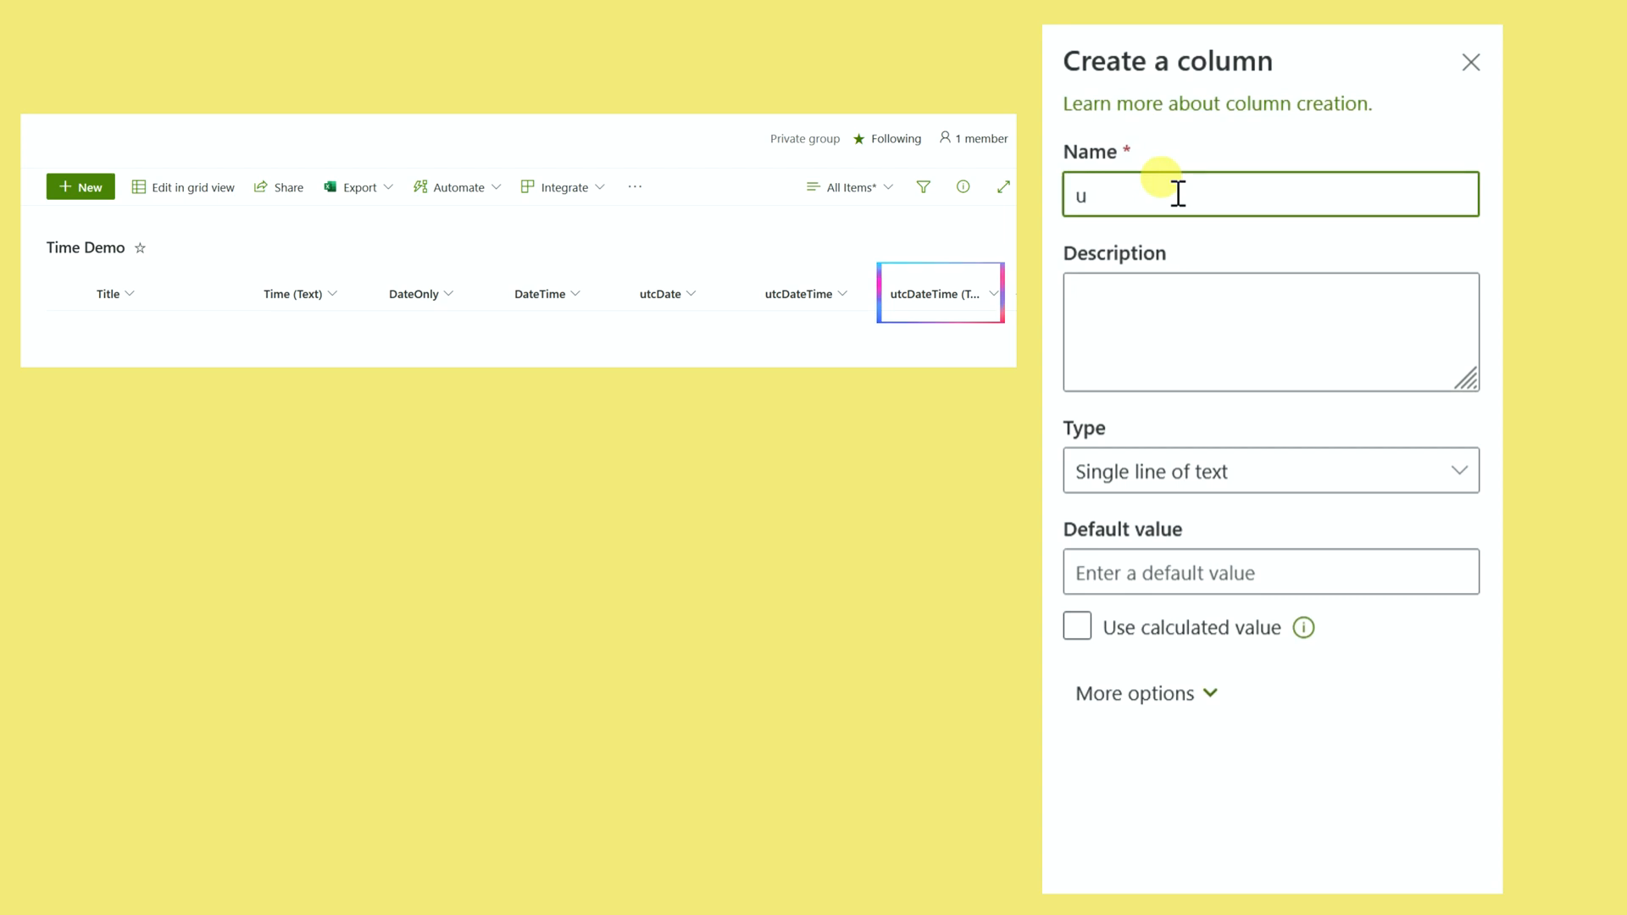
type("tc")
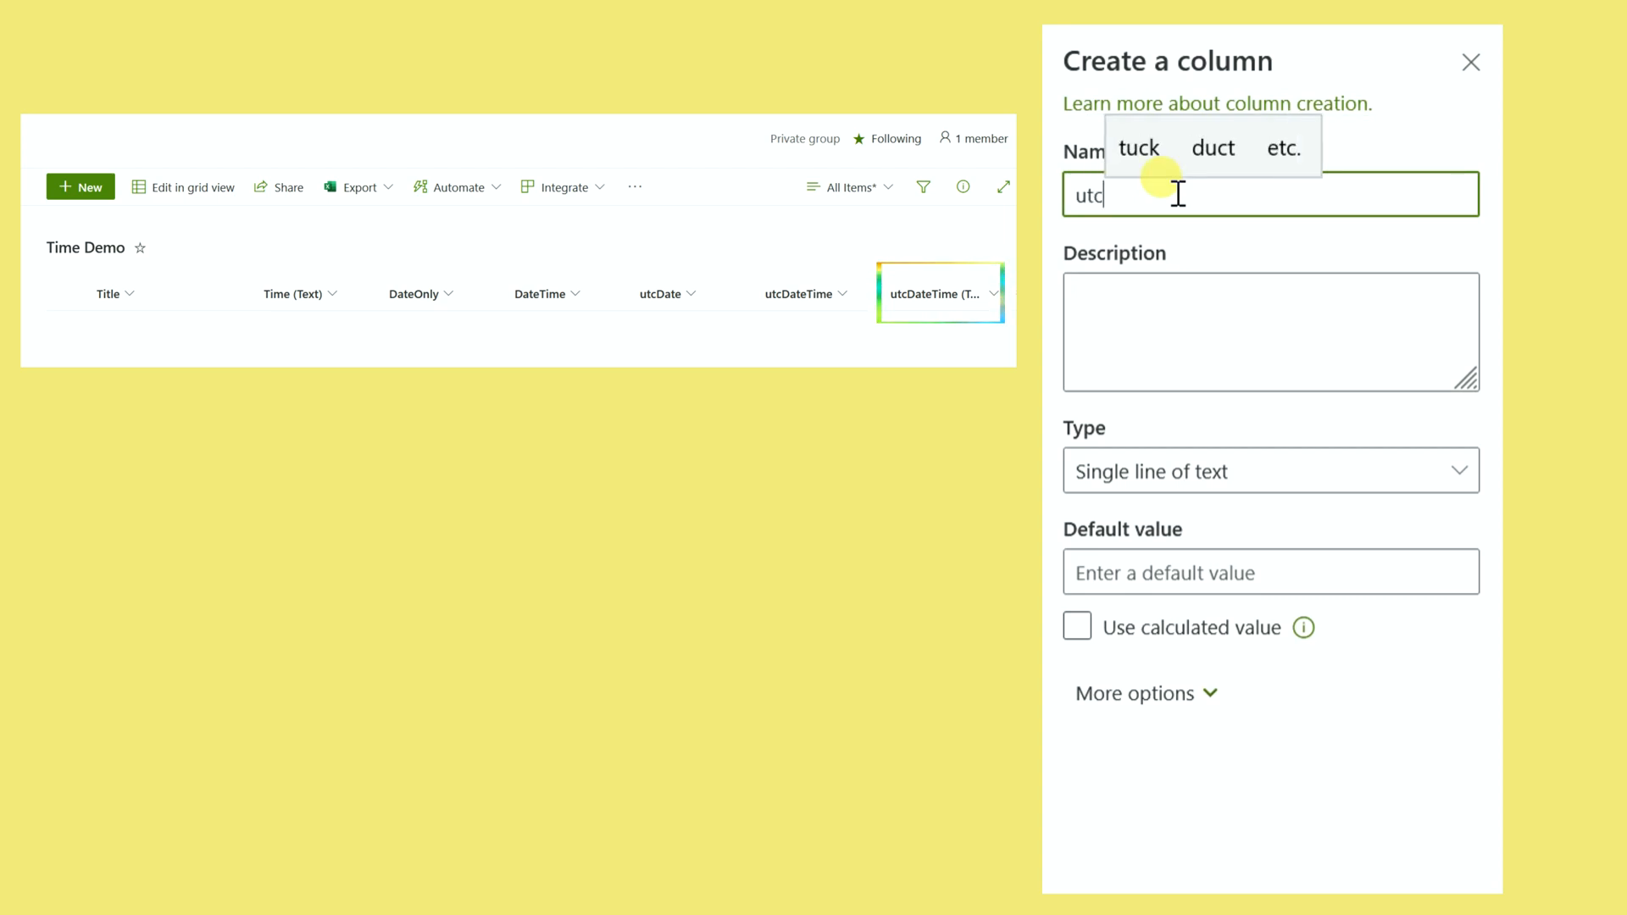
type("DateTim")
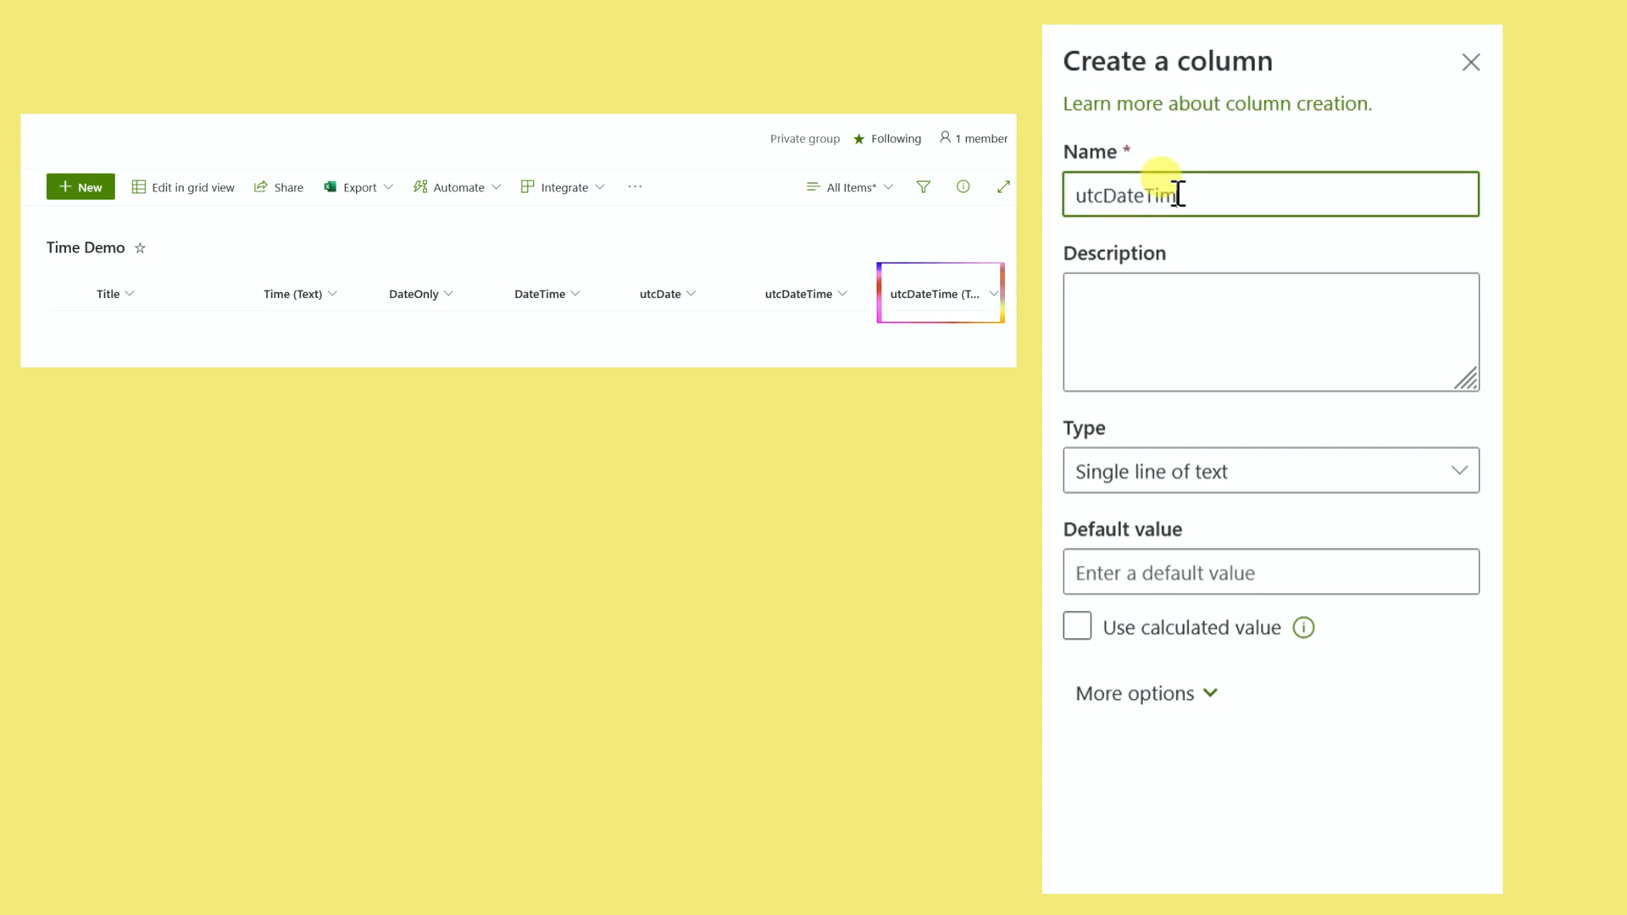
type("e (T")
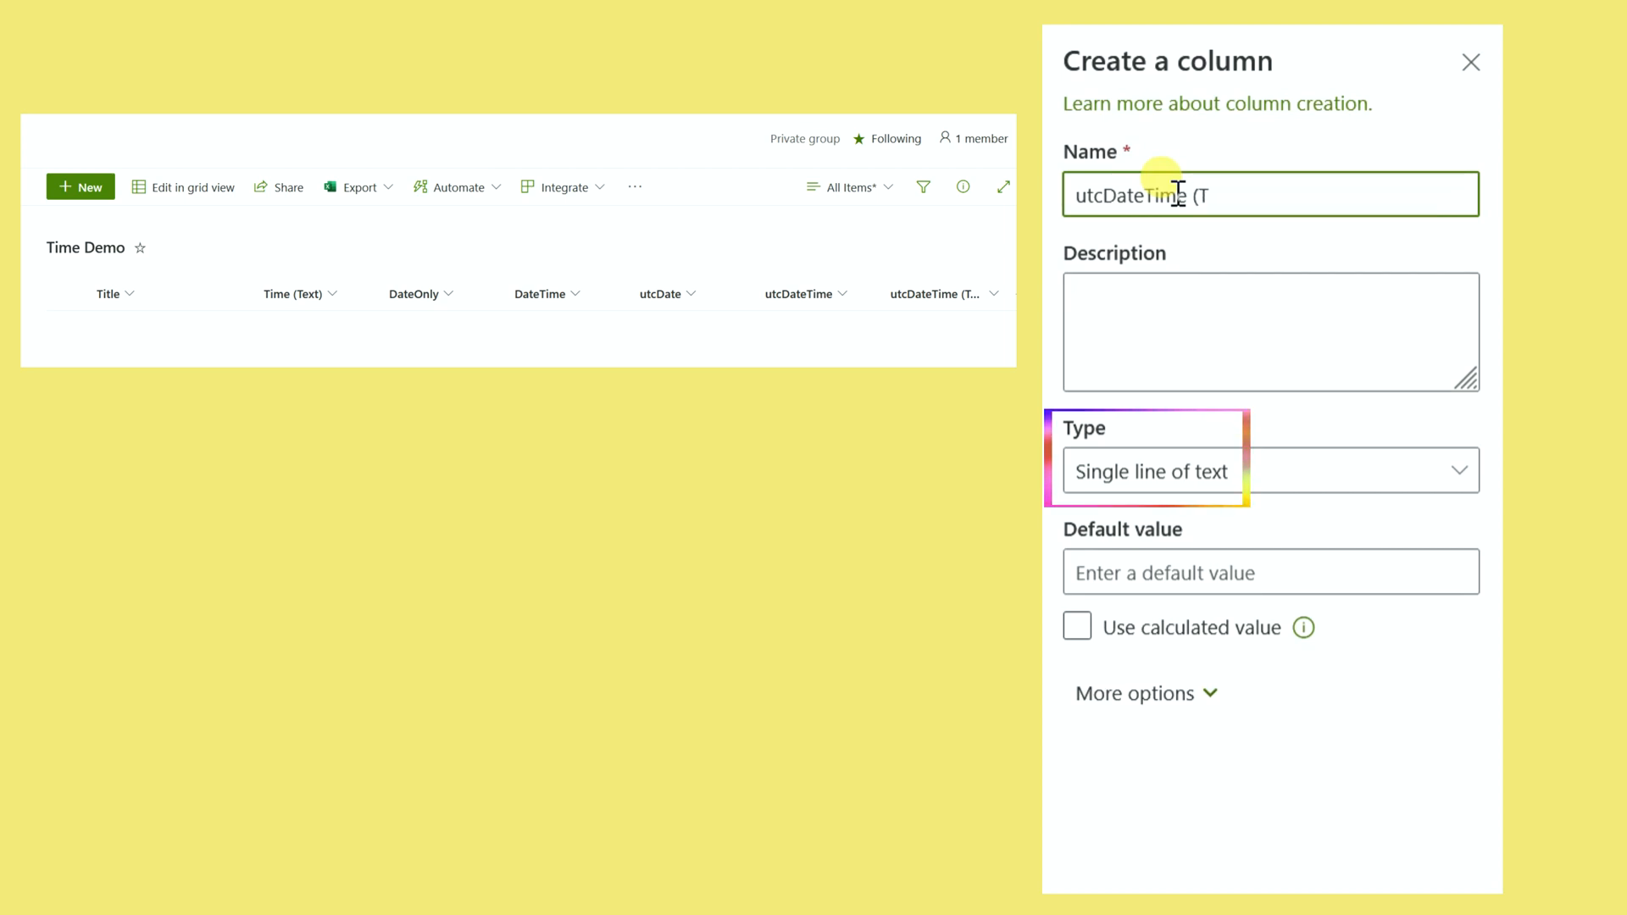
type("ext")
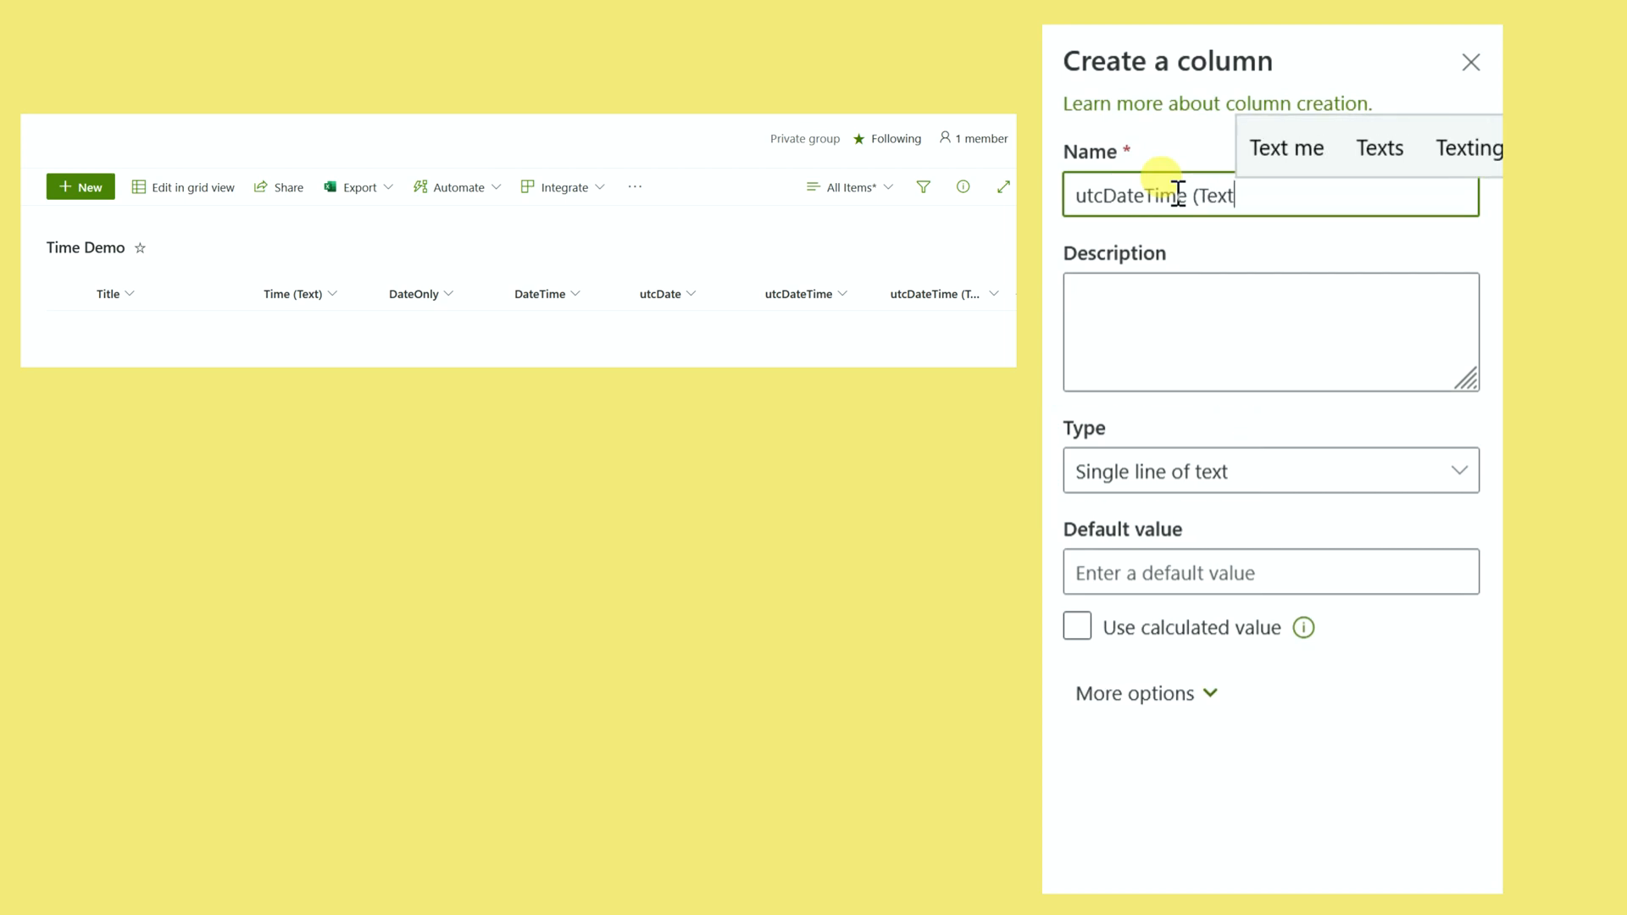
type(")")
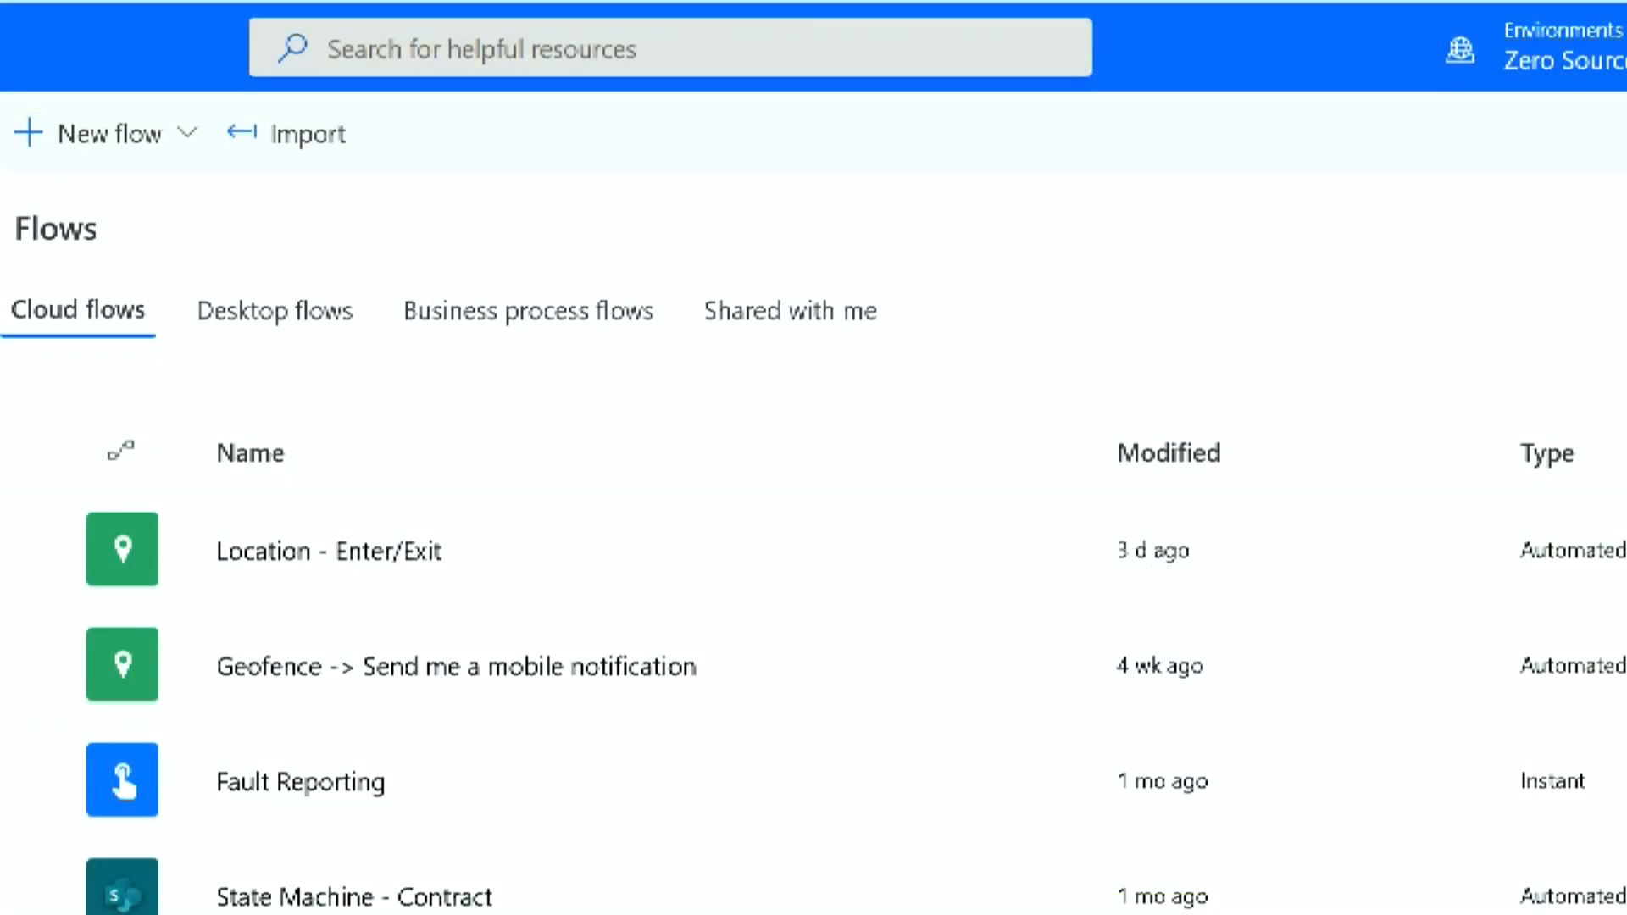
- Switch to the Power Automate flows page and start building a new instant cloud flow
scroll(814, 542, "down", 5)
scroll(814, 542, "up", 5)
left_click(164, 131)
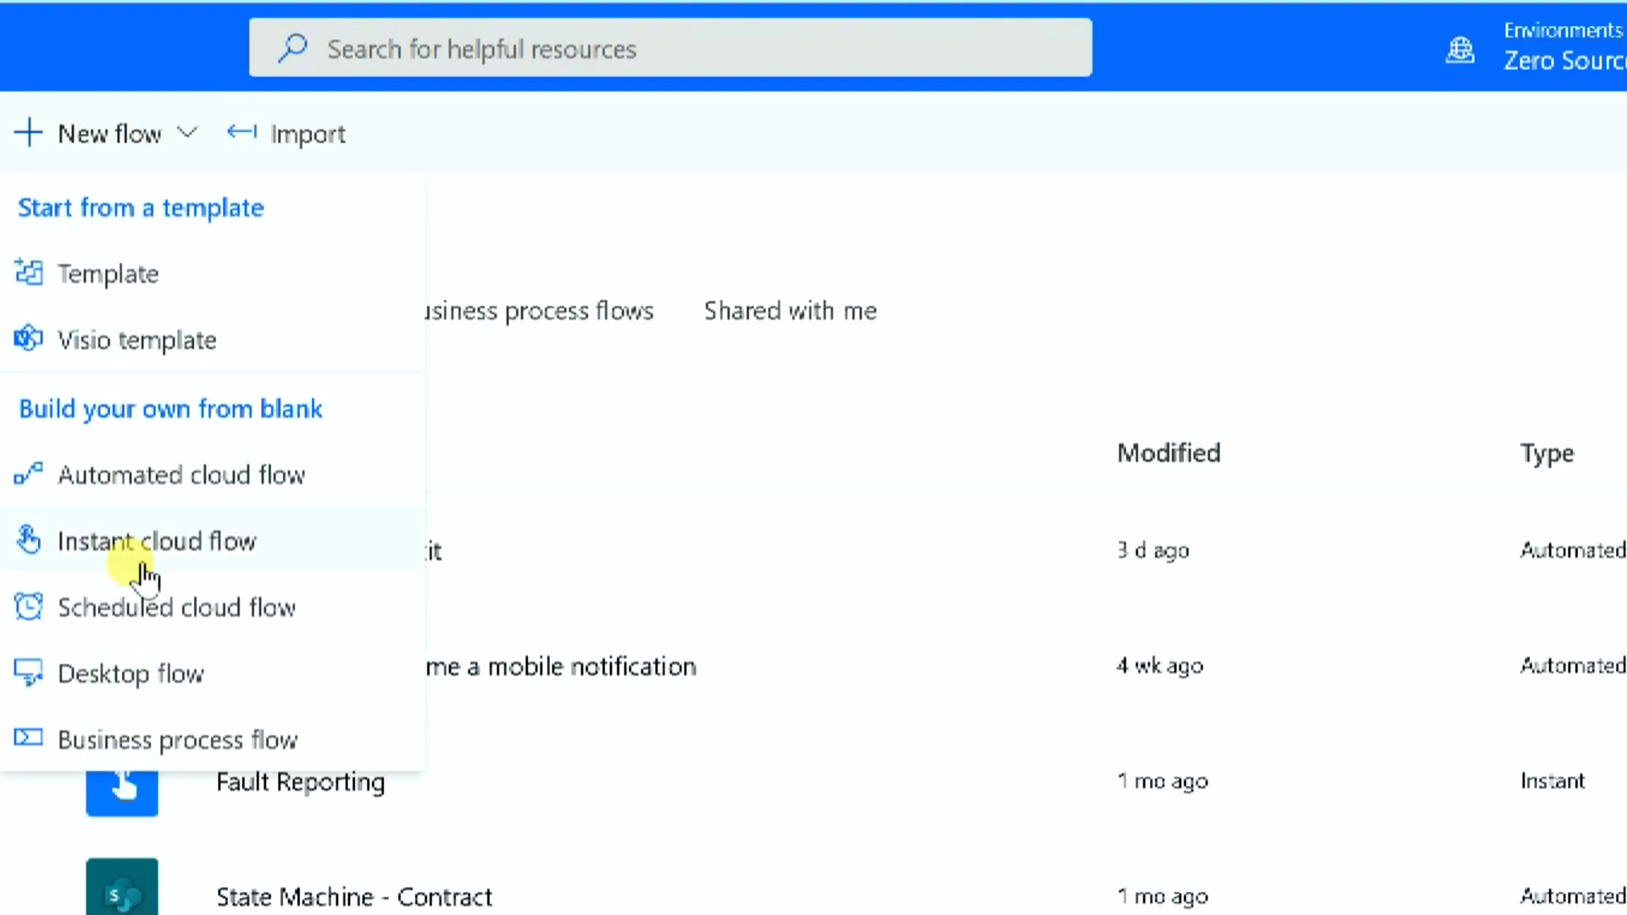
left_click(146, 547)
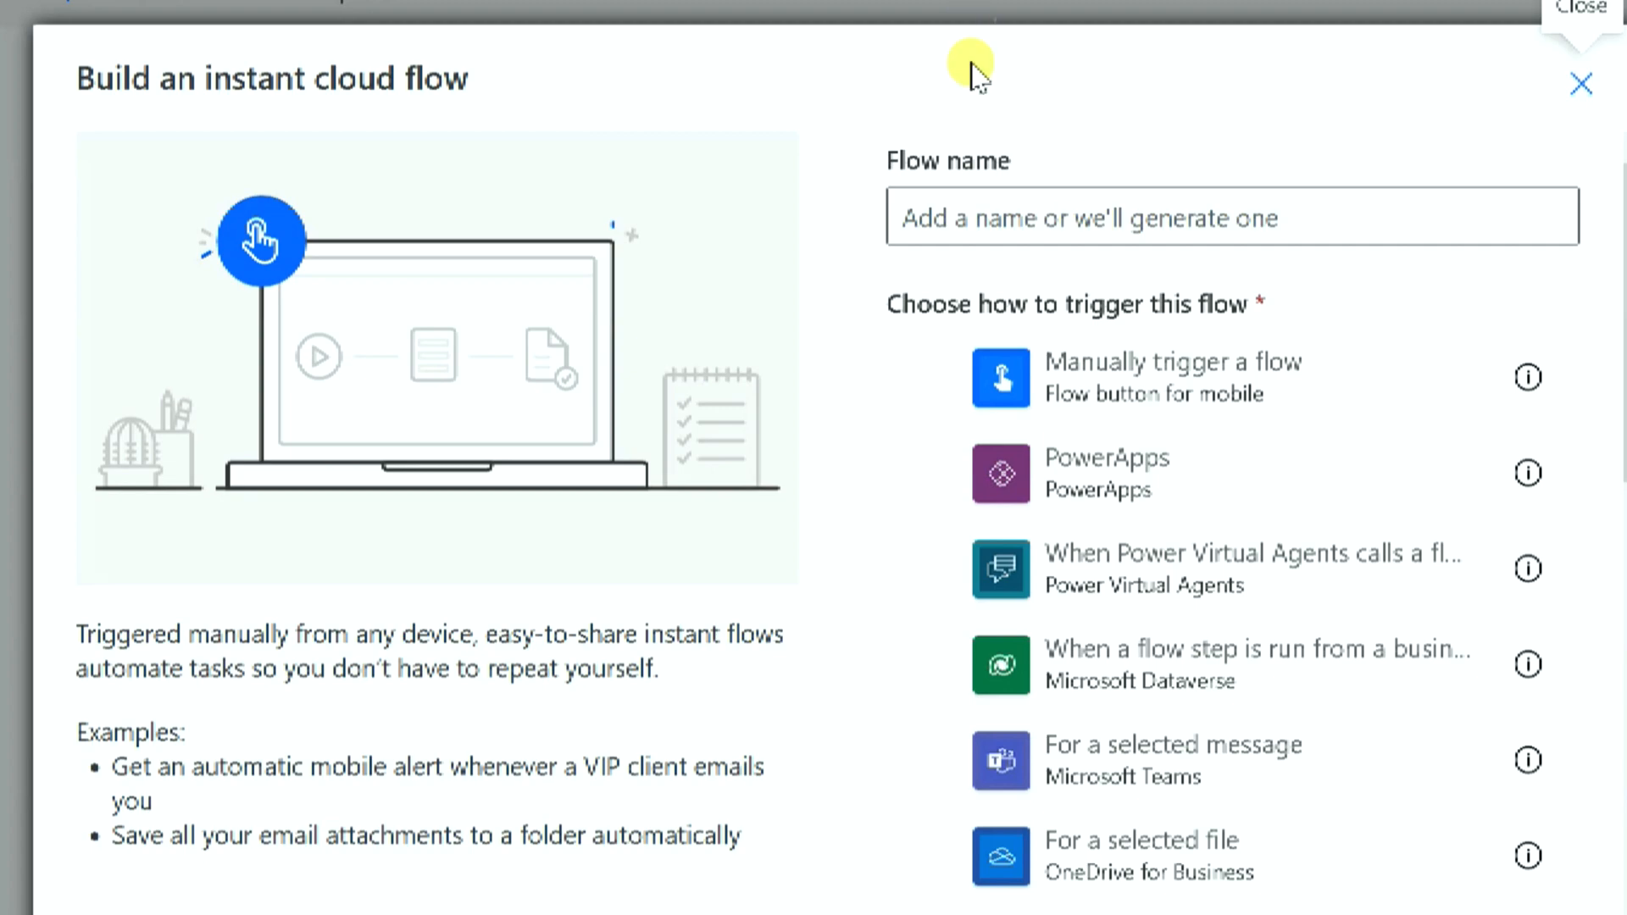
- Name the flow "Time Demo", choose the "Manually trigger a flow" trigger and create it
left_click(1155, 206)
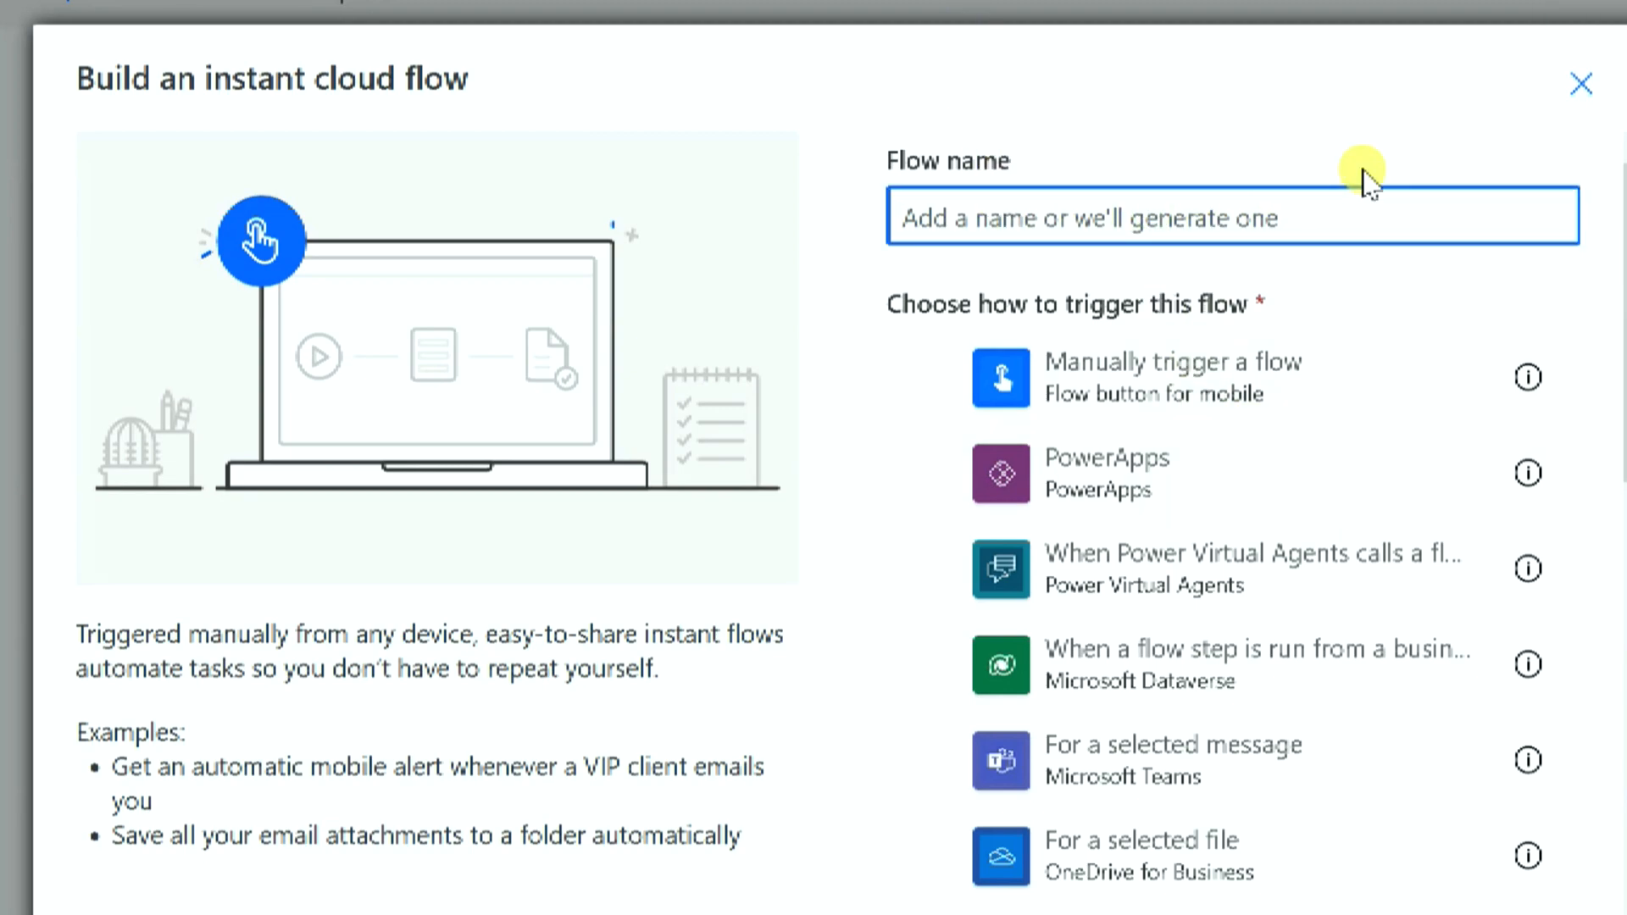
type("T")
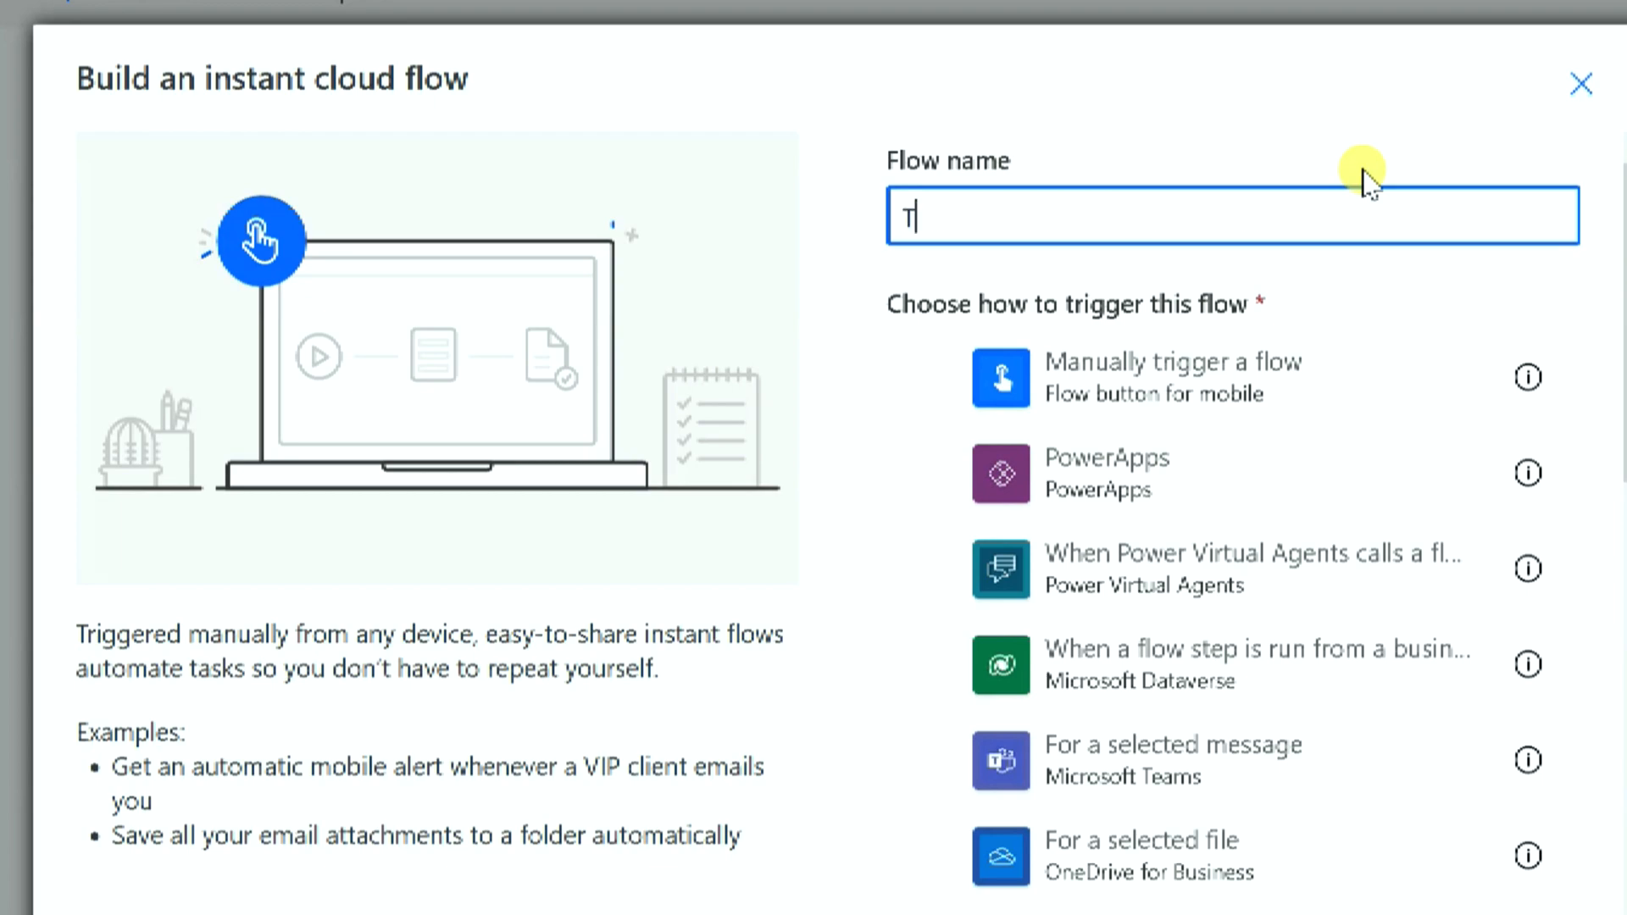
type("ime Demo")
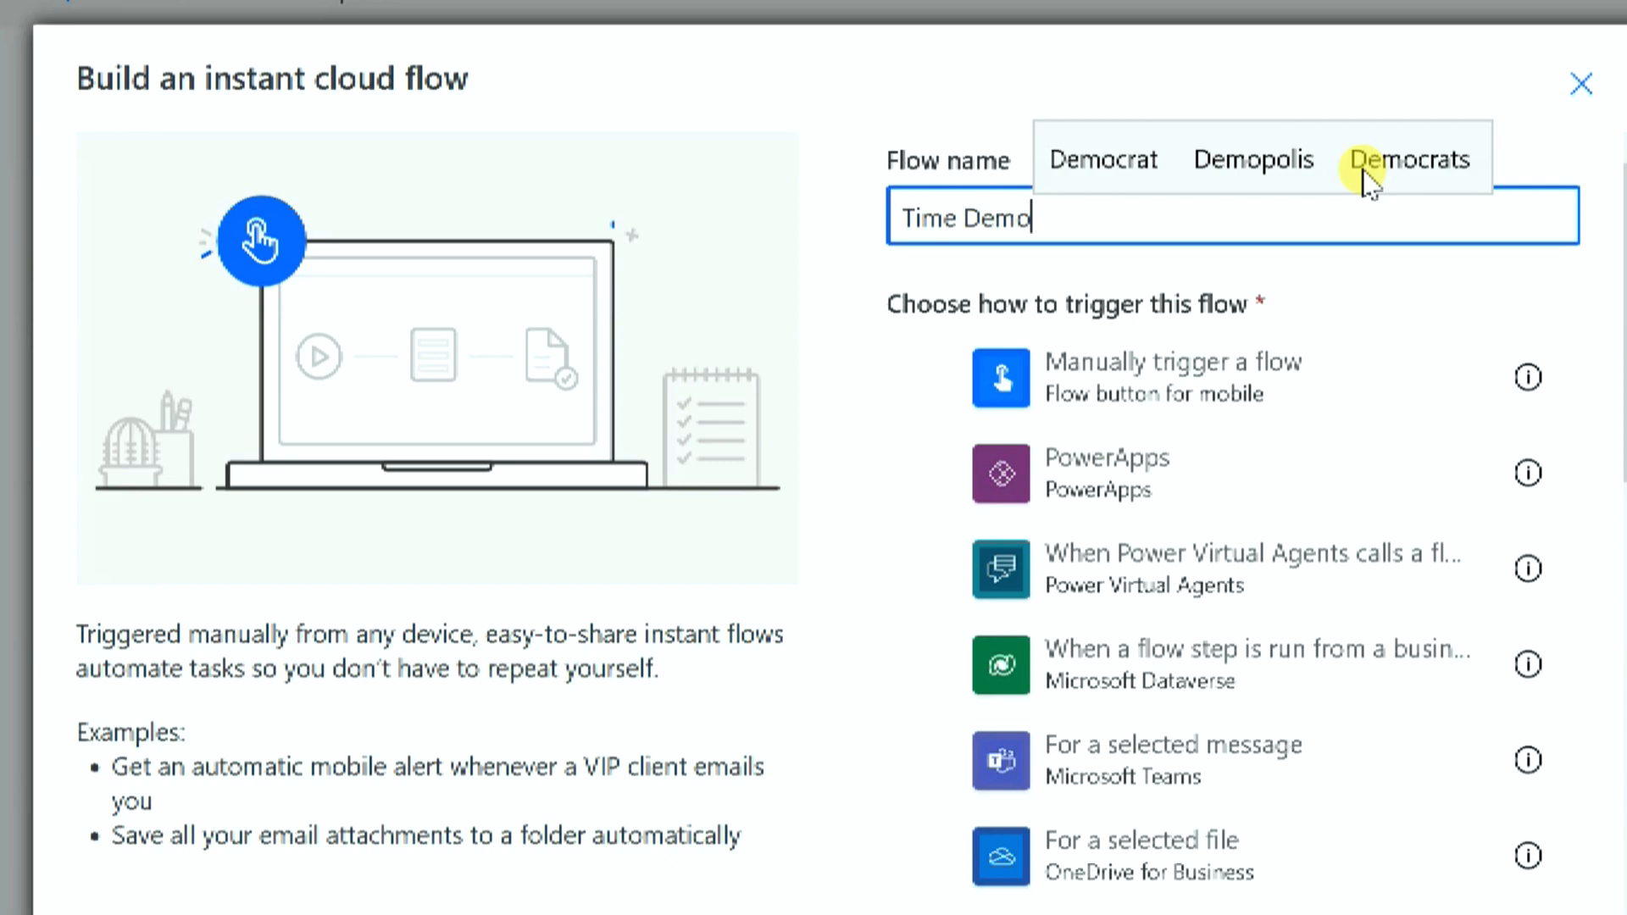
left_click(1097, 366)
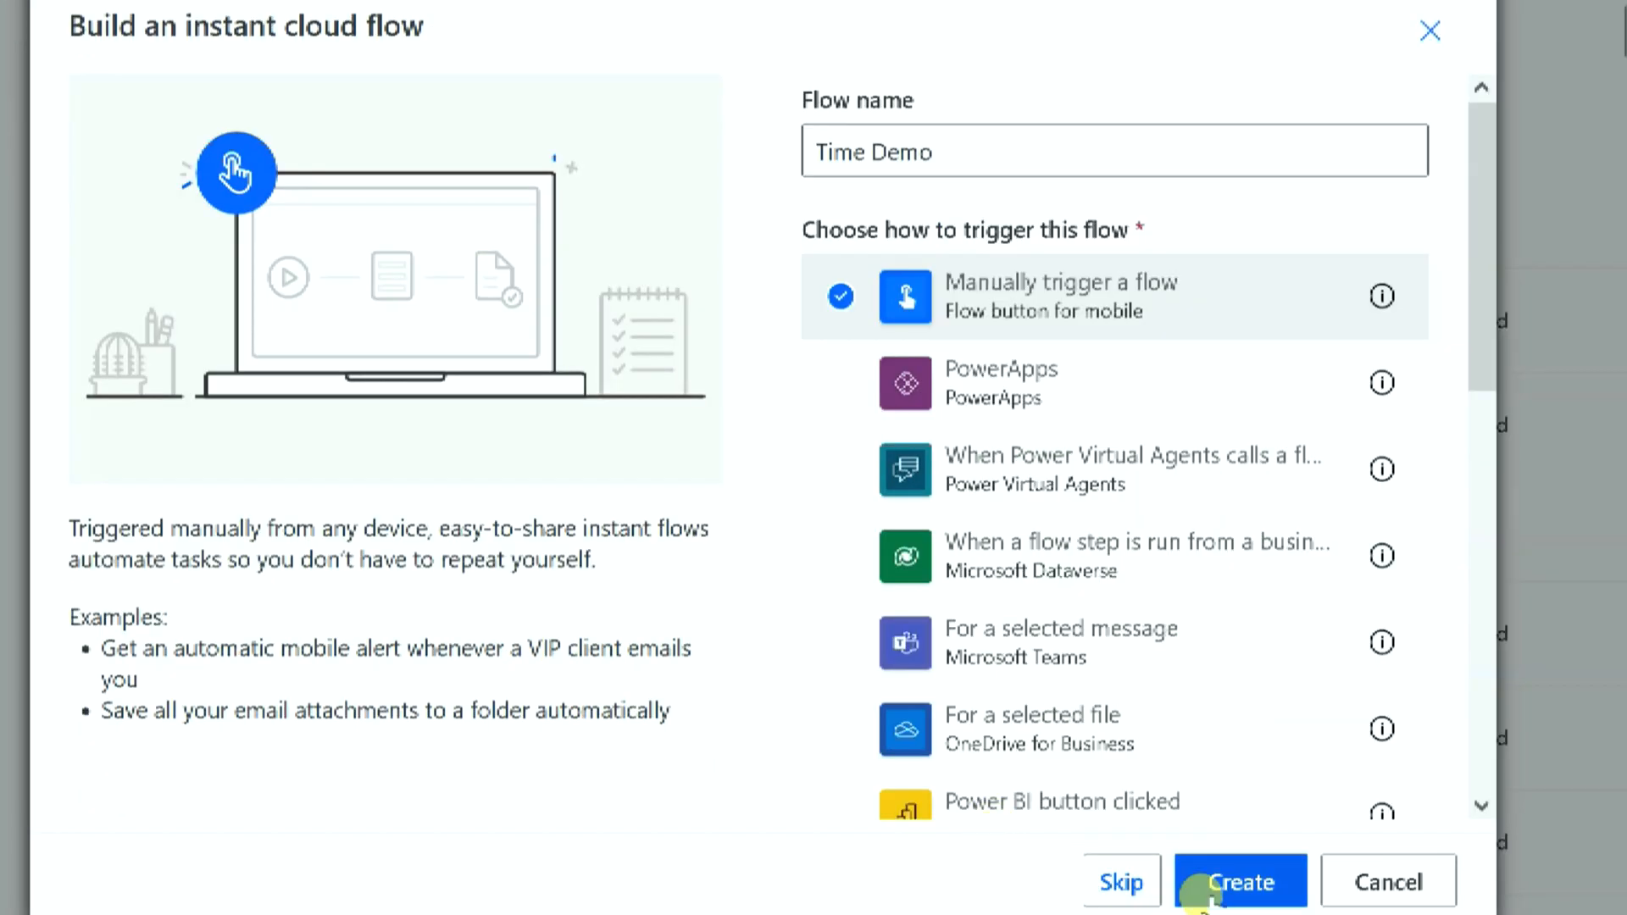
left_click(1237, 880)
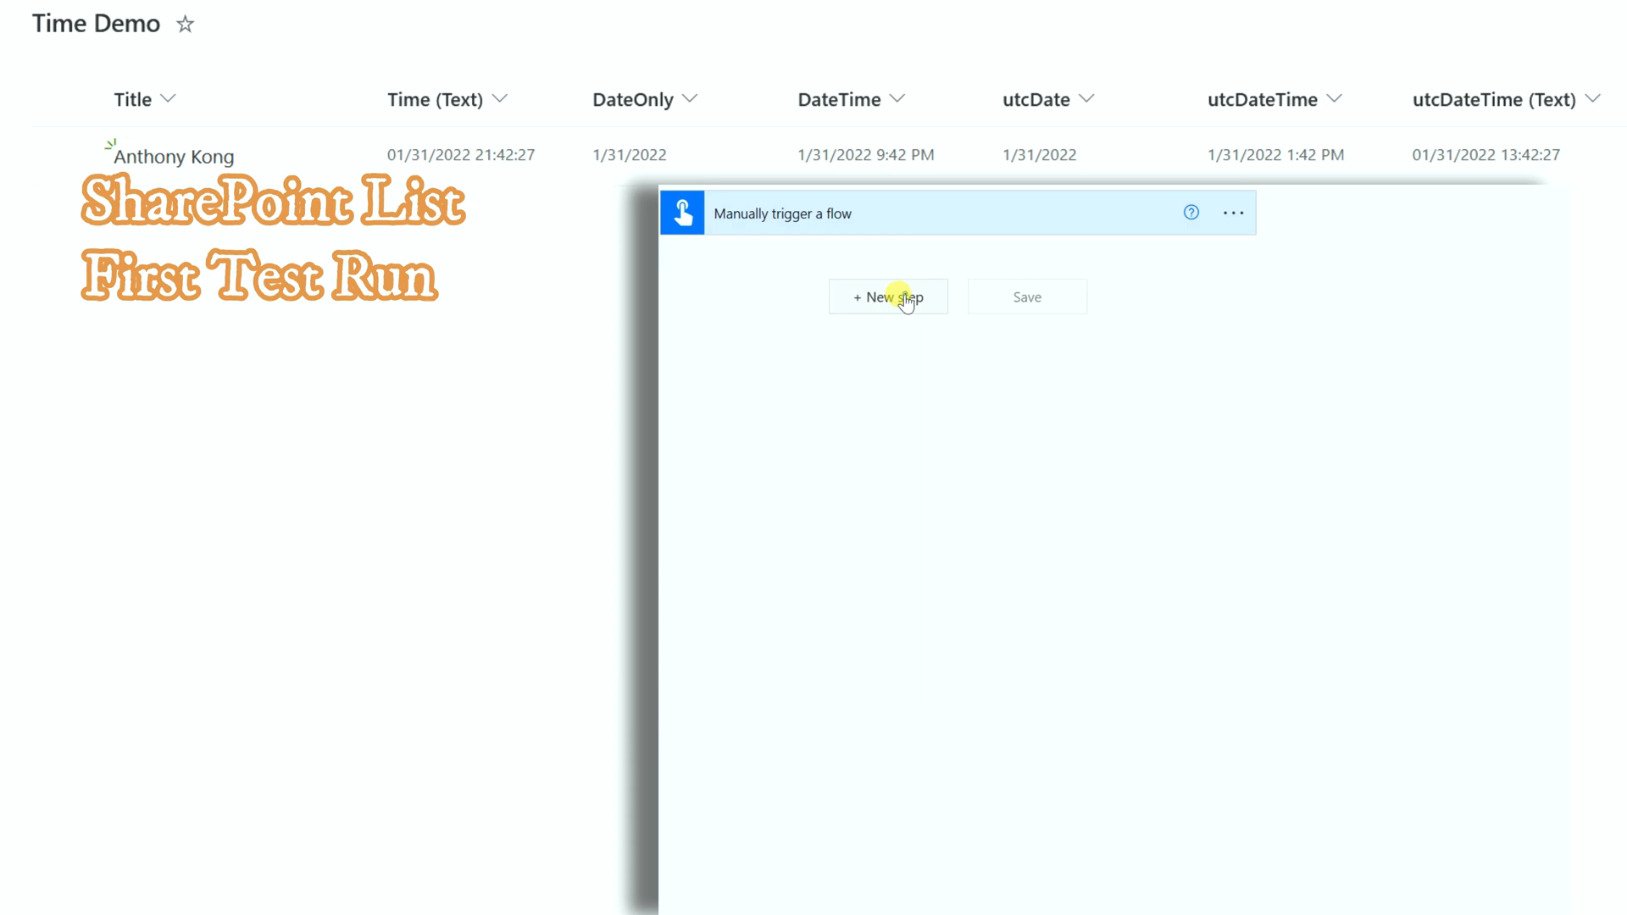
- Add a SharePoint "Create item" action after the manual trigger
left_click(900, 297)
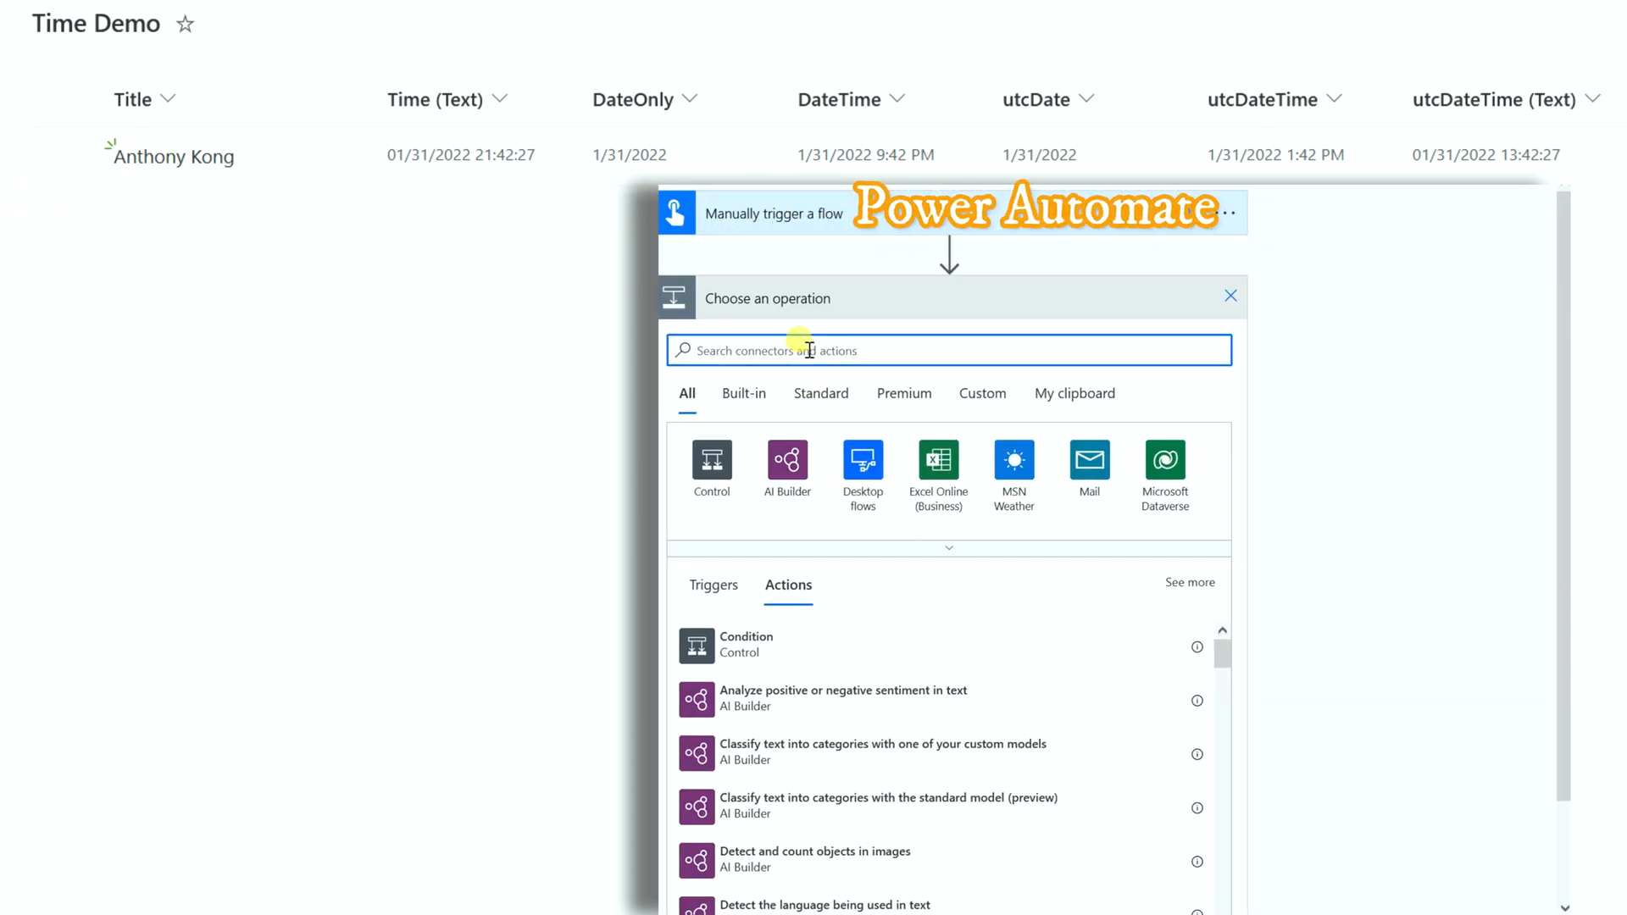
type("create item")
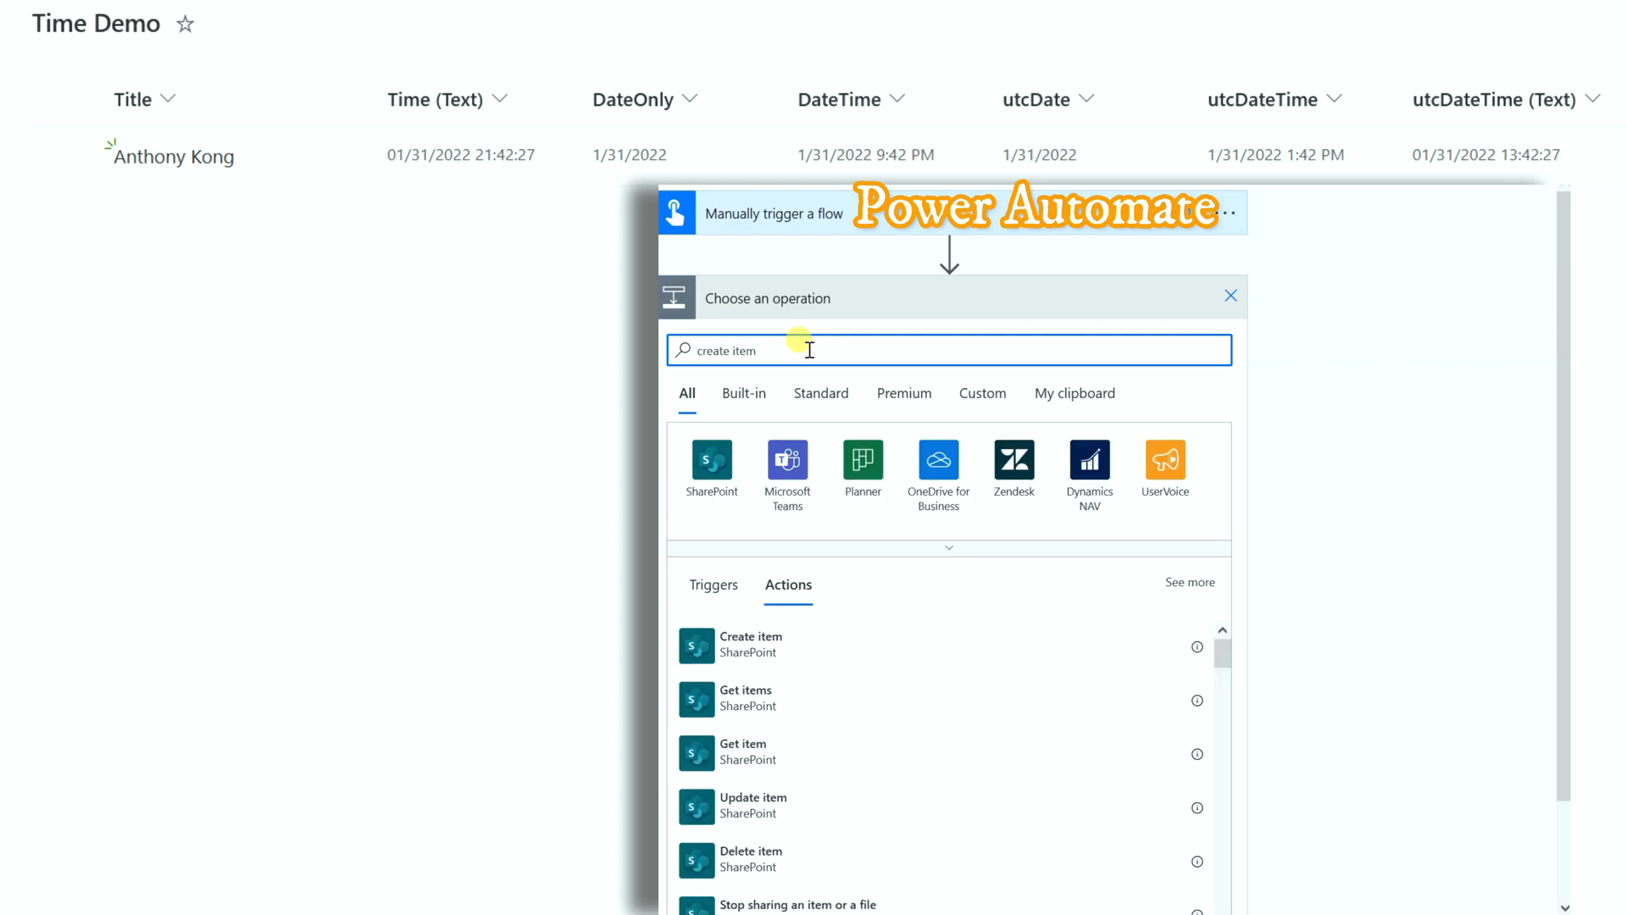
left_click(750, 653)
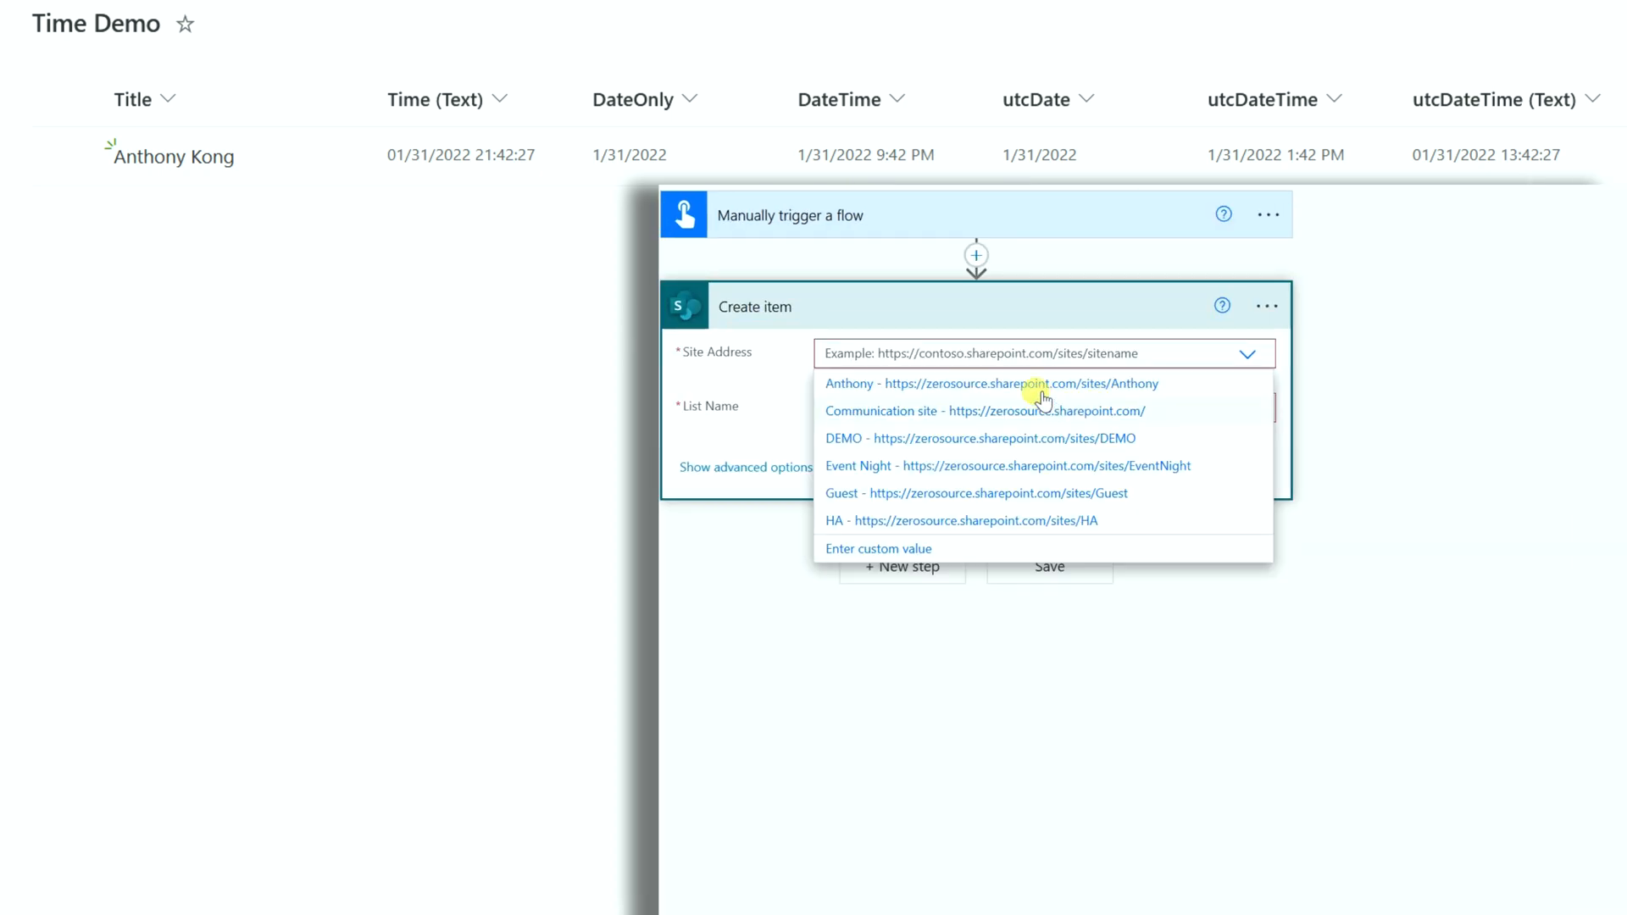
- Set the Create item action's site address to DEMO and its list name to Time Demo
left_click(990, 439)
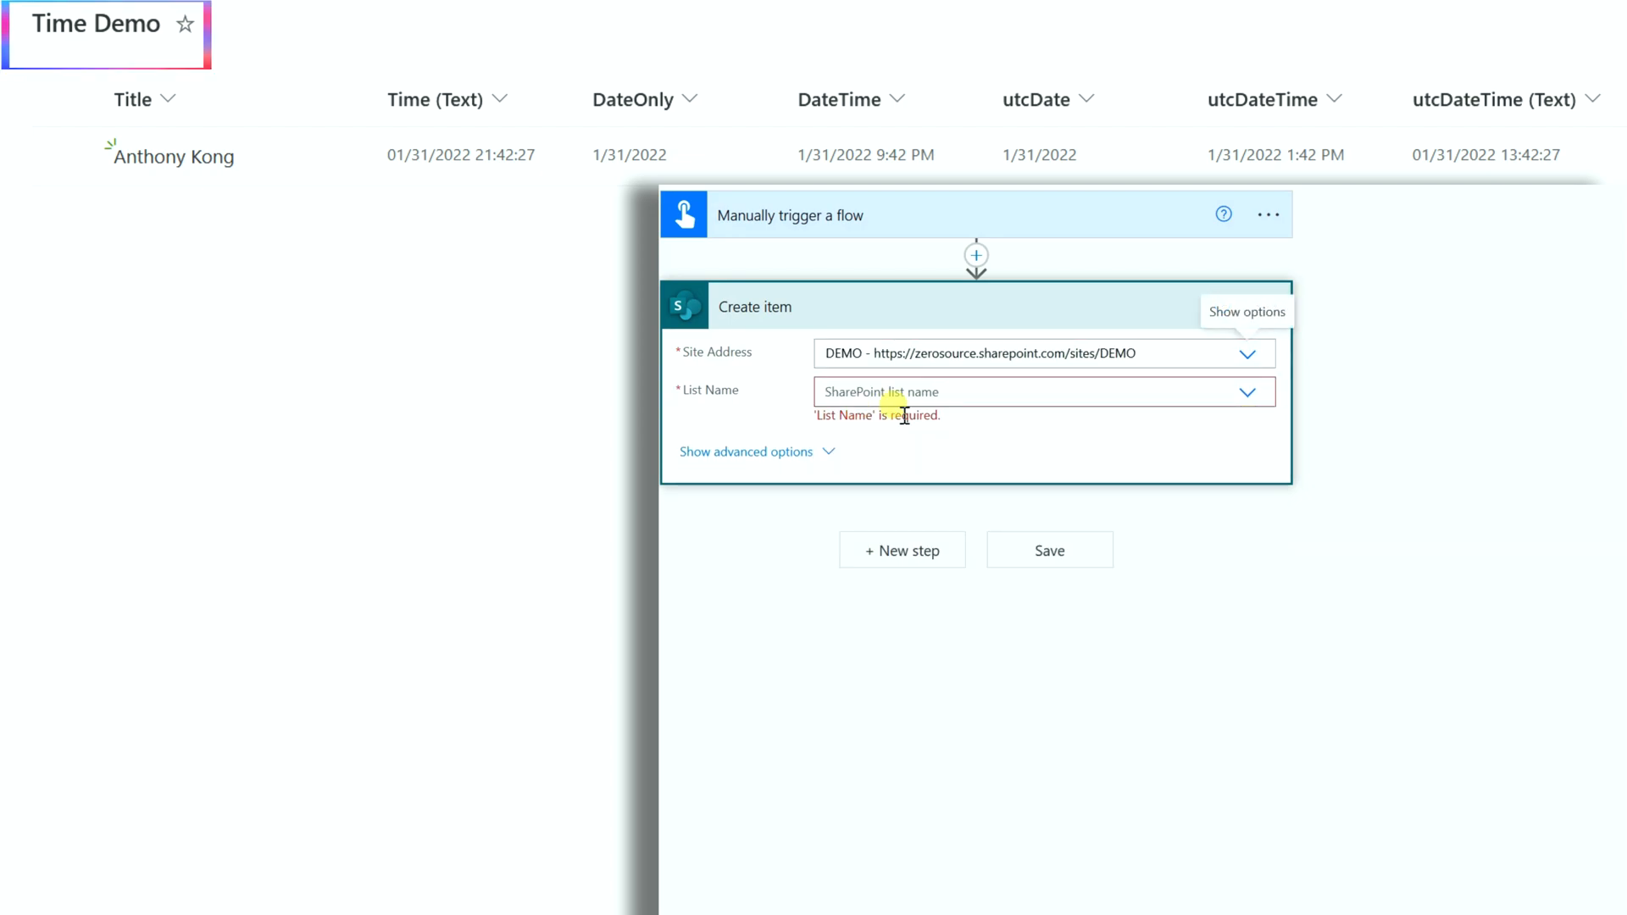
left_click(940, 391)
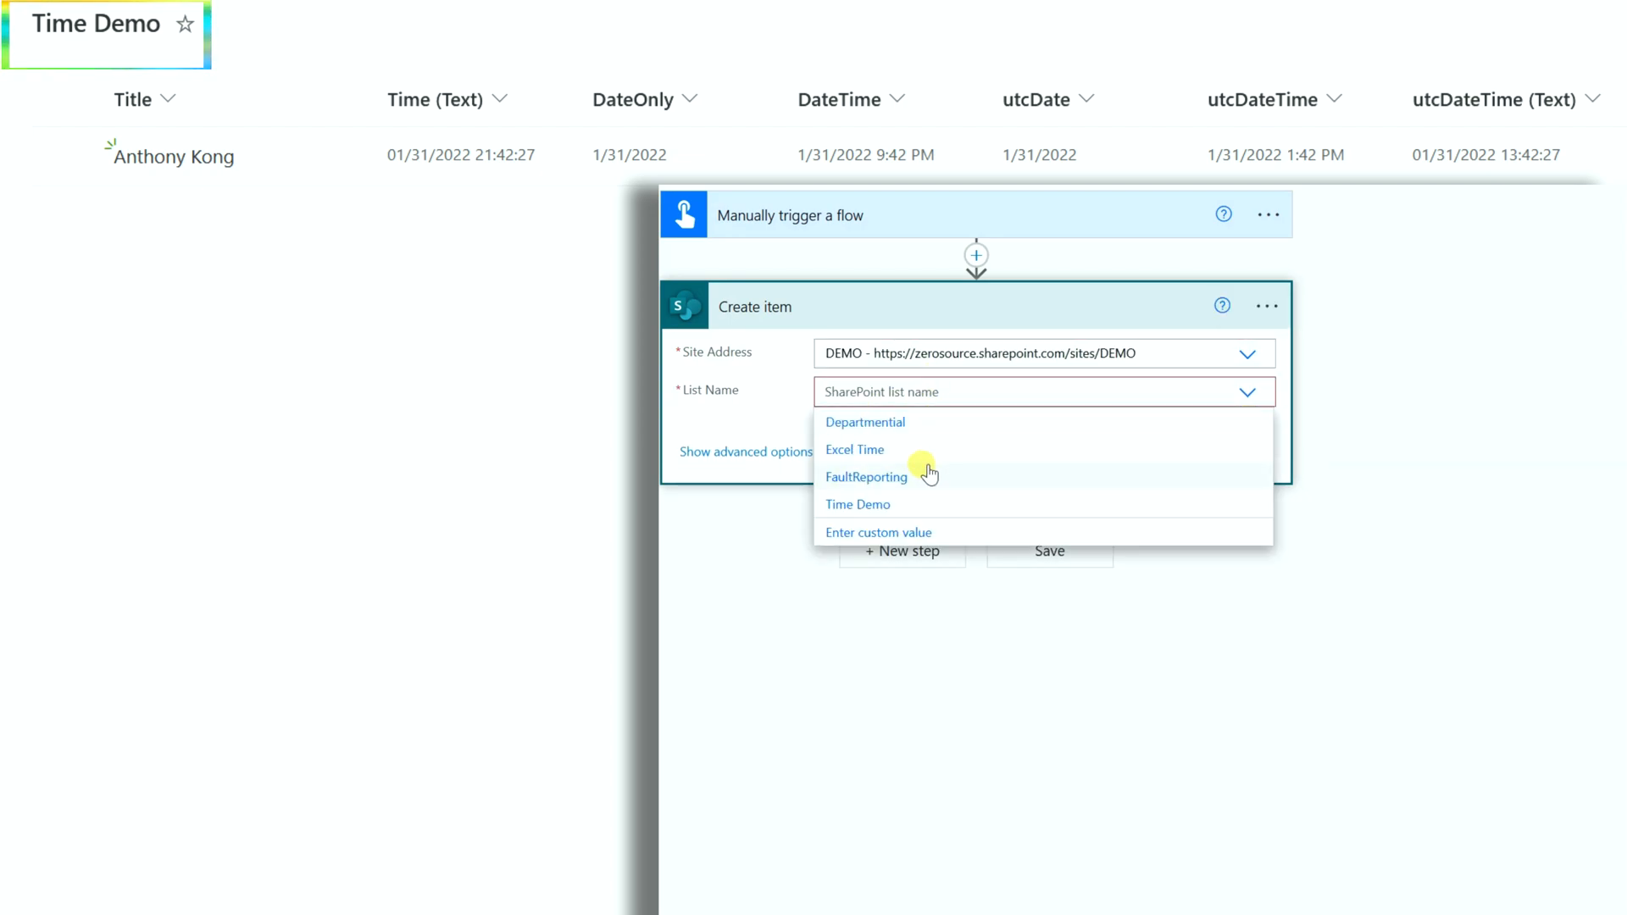
left_click(1106, 506)
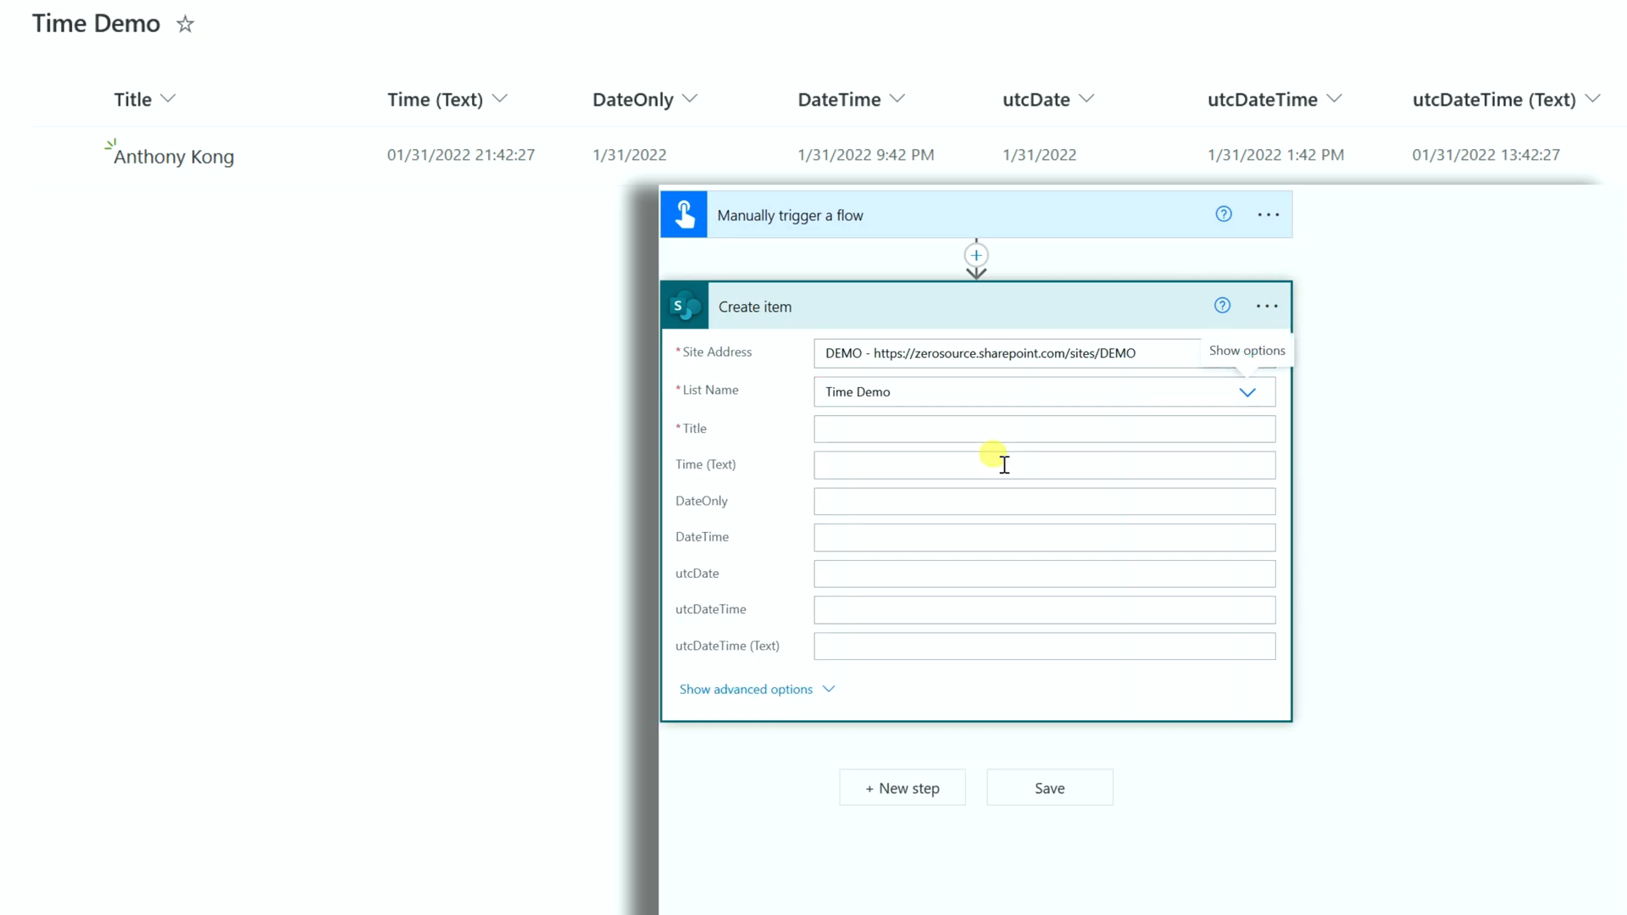
- Fill the Create item action's Title with the trigger's User name and its utcDate field with the expression utcNow()
left_click(932, 441)
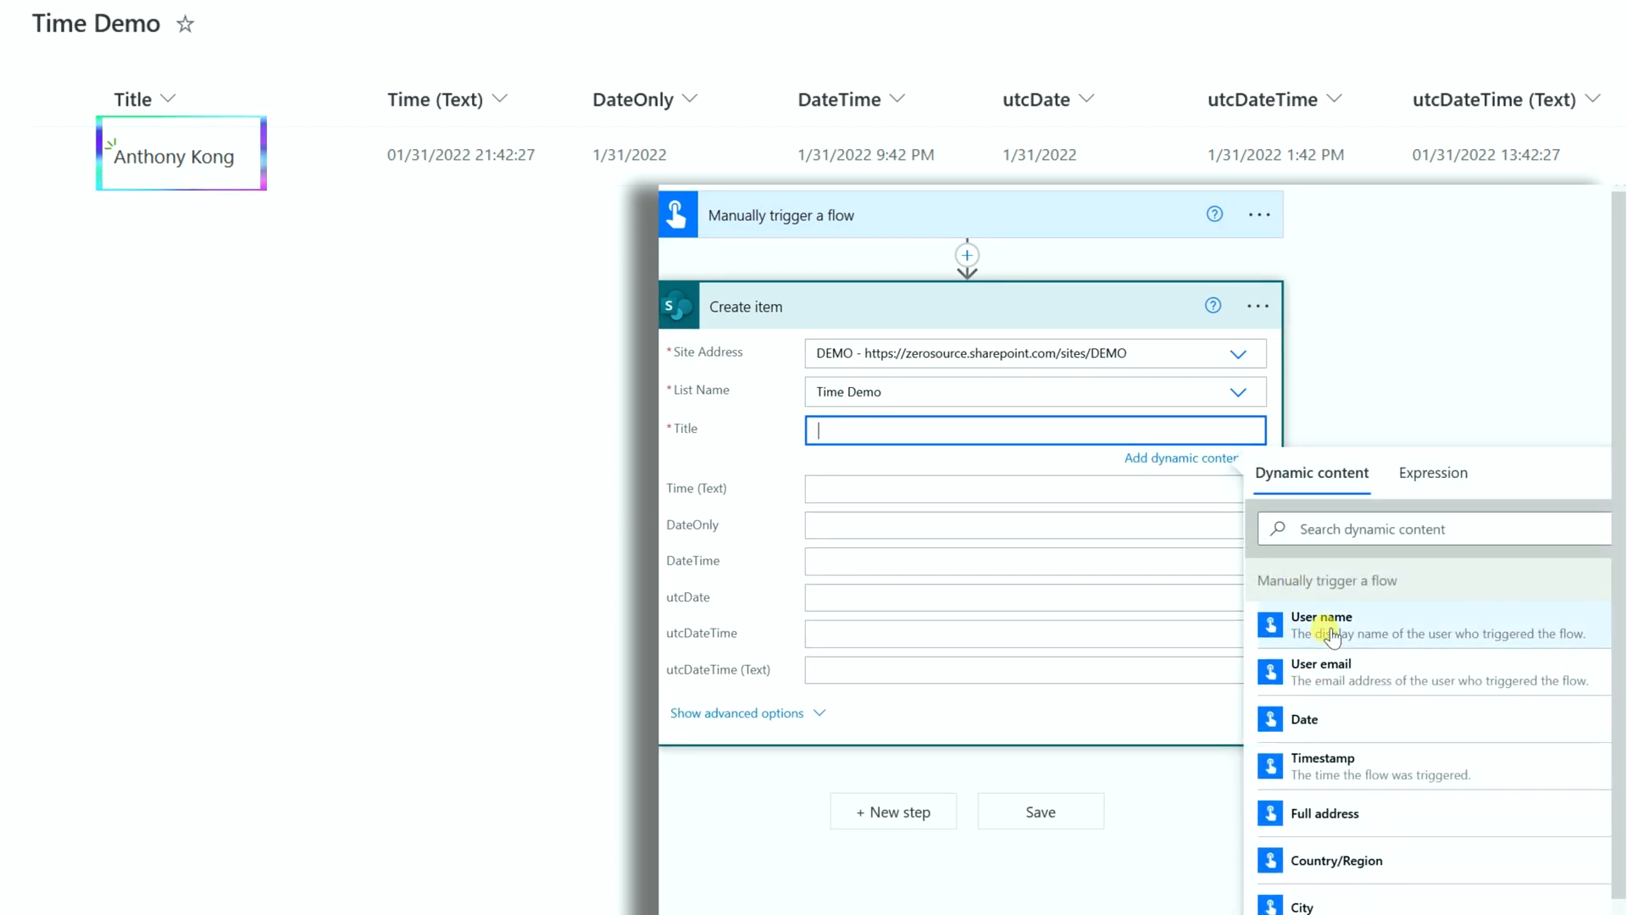
left_click(1330, 627)
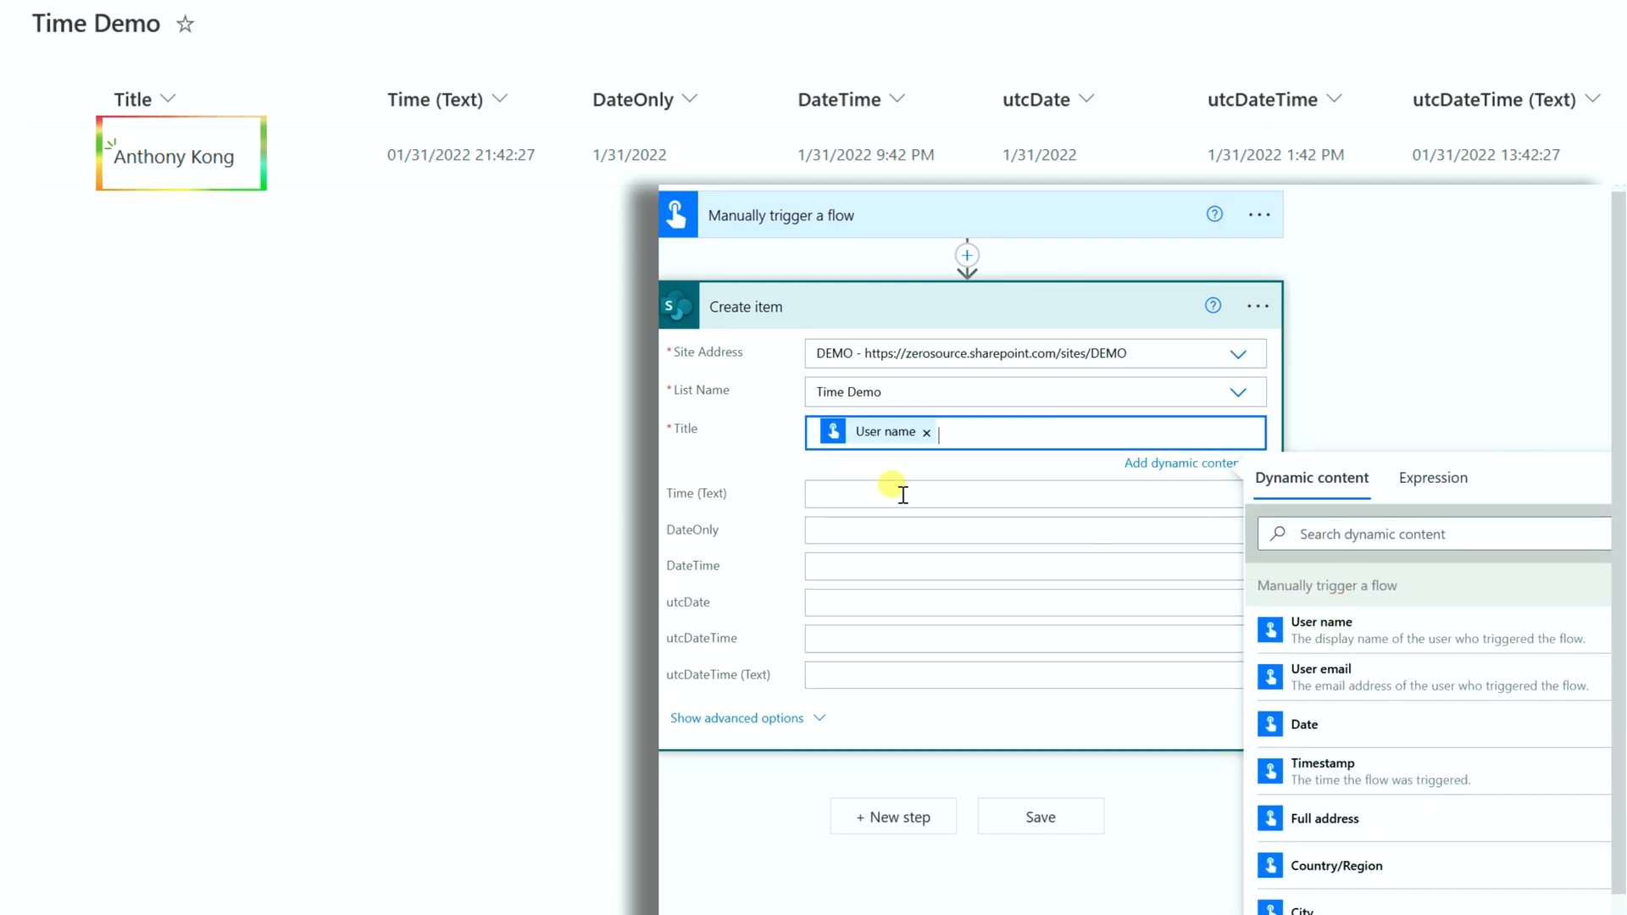
left_click(847, 603)
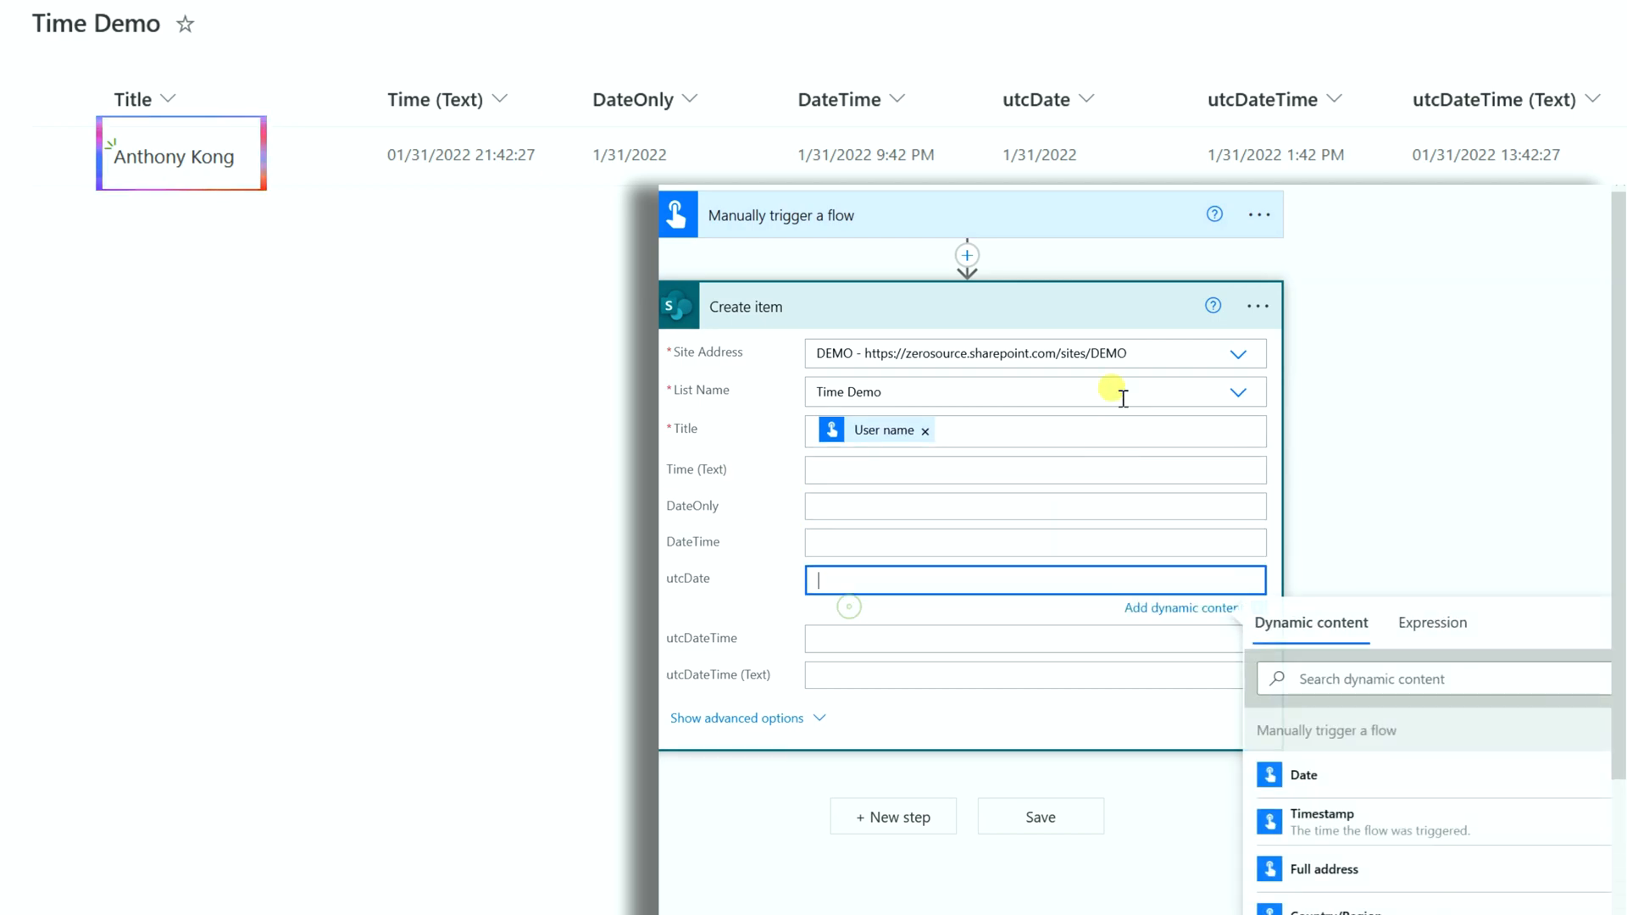
type("utc")
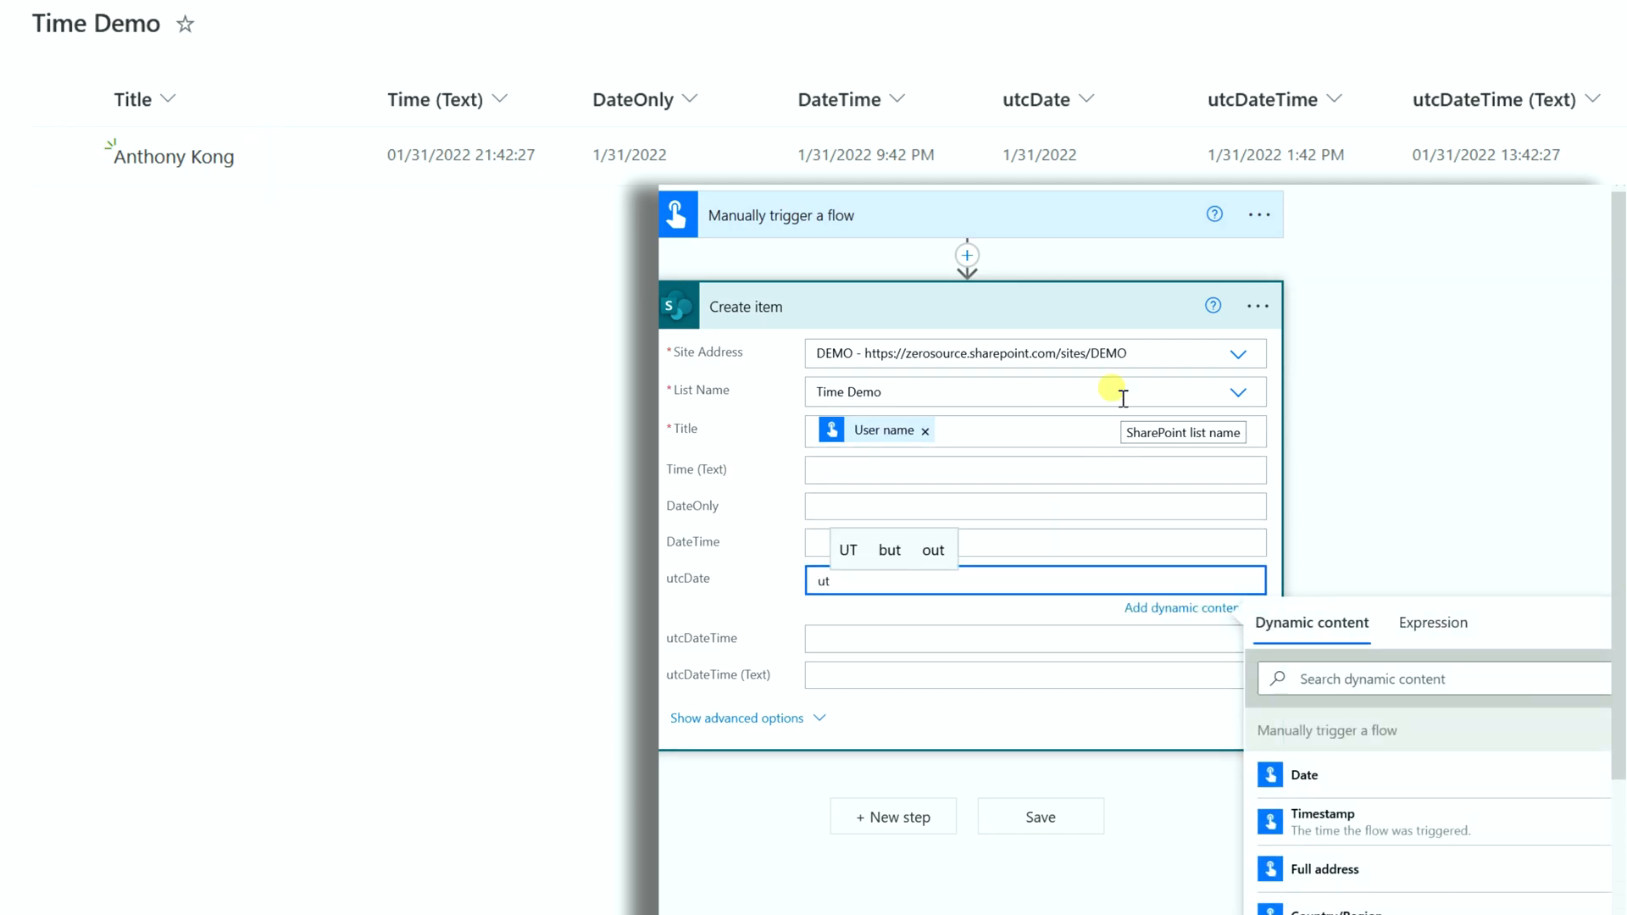
key("BackSpace")
key("BackSpace")
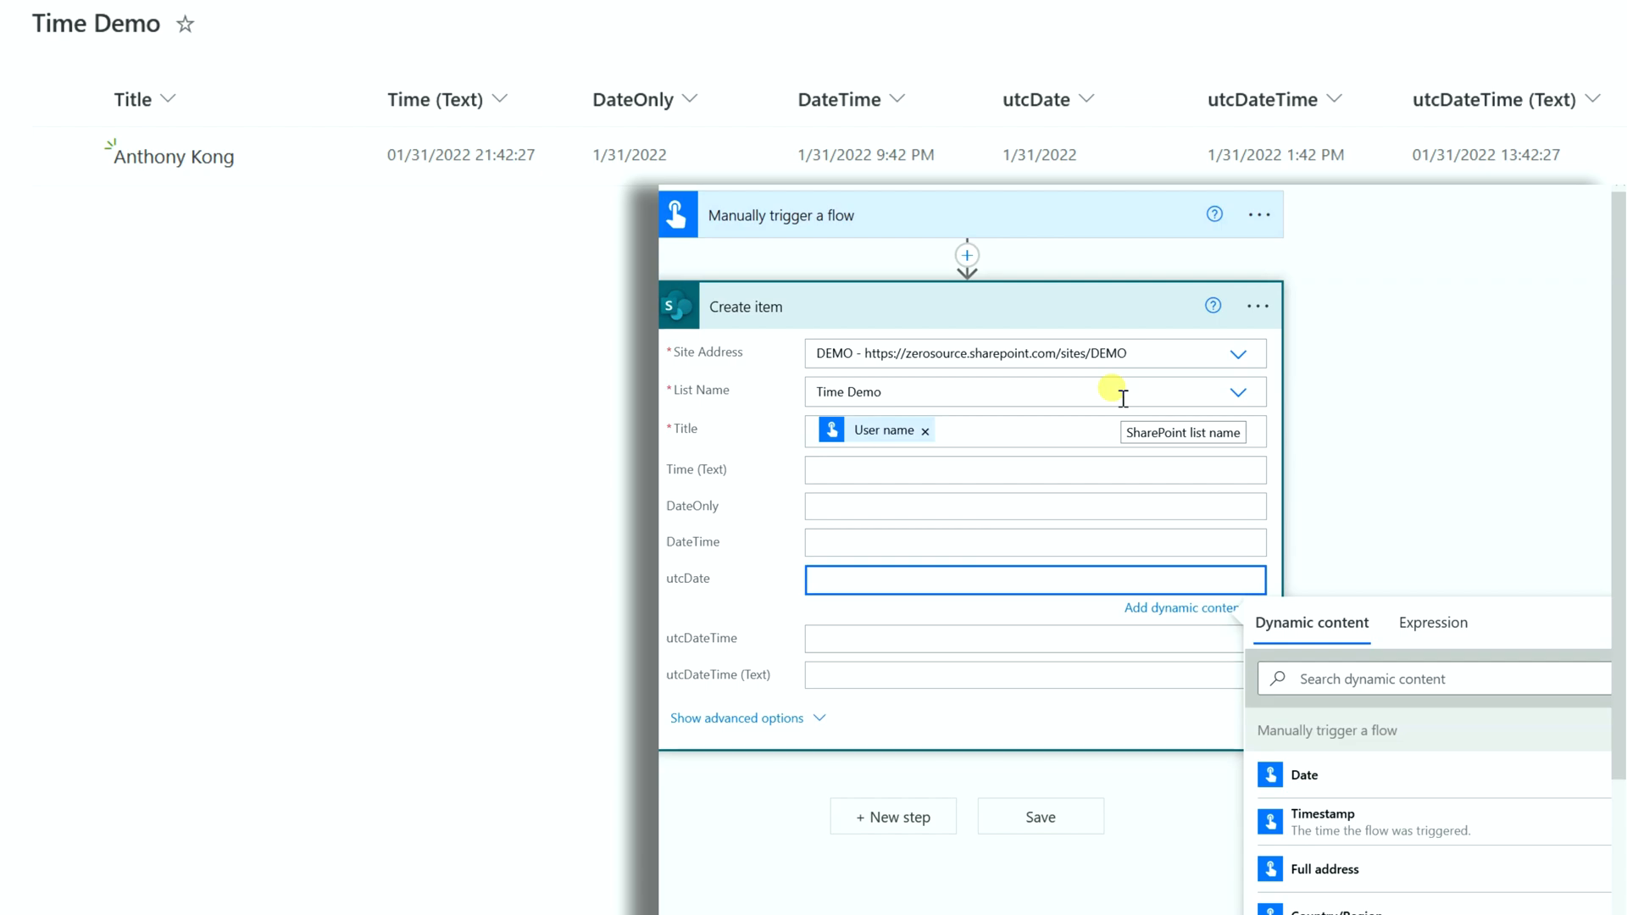
left_click(1421, 625)
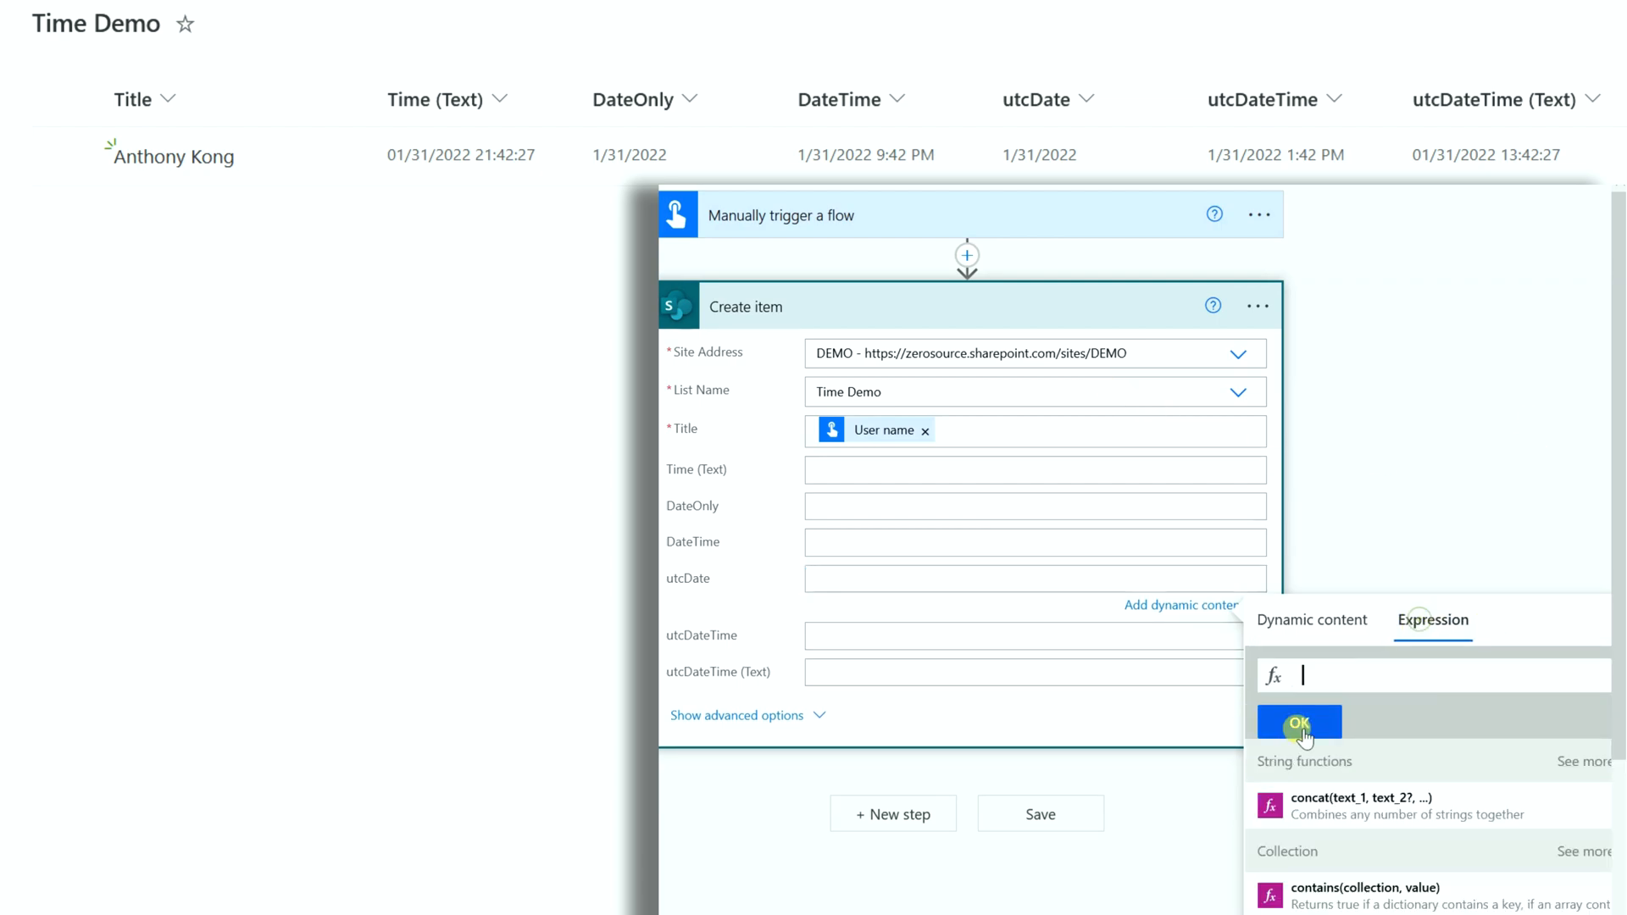
left_click(1310, 671)
type("utc")
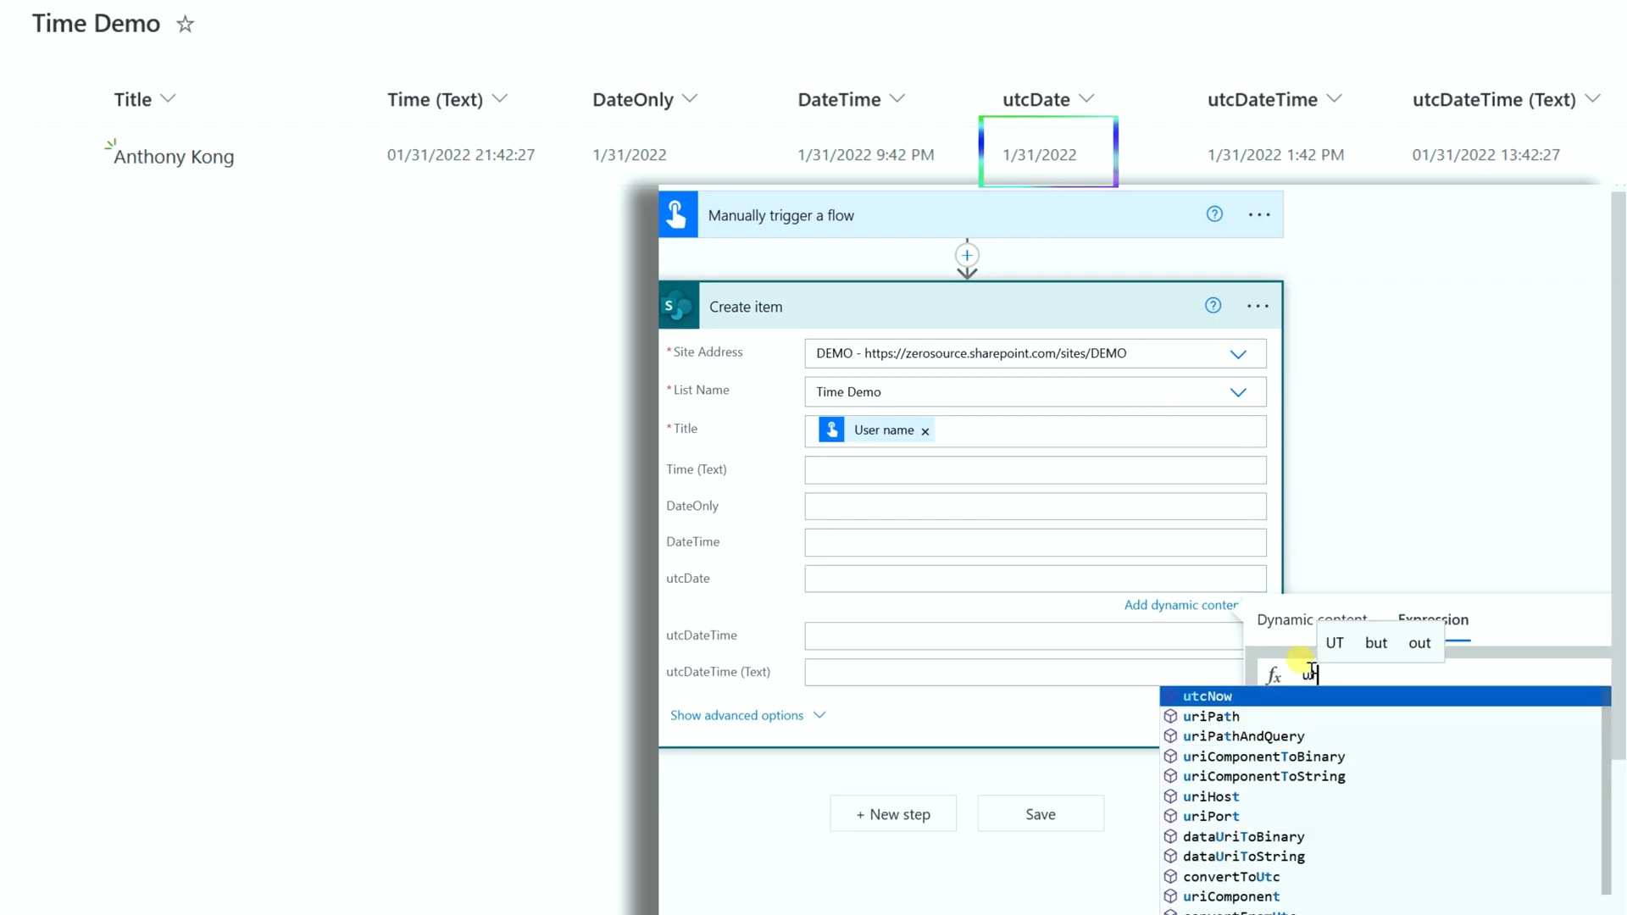
left_click(1210, 695)
left_click(1325, 725)
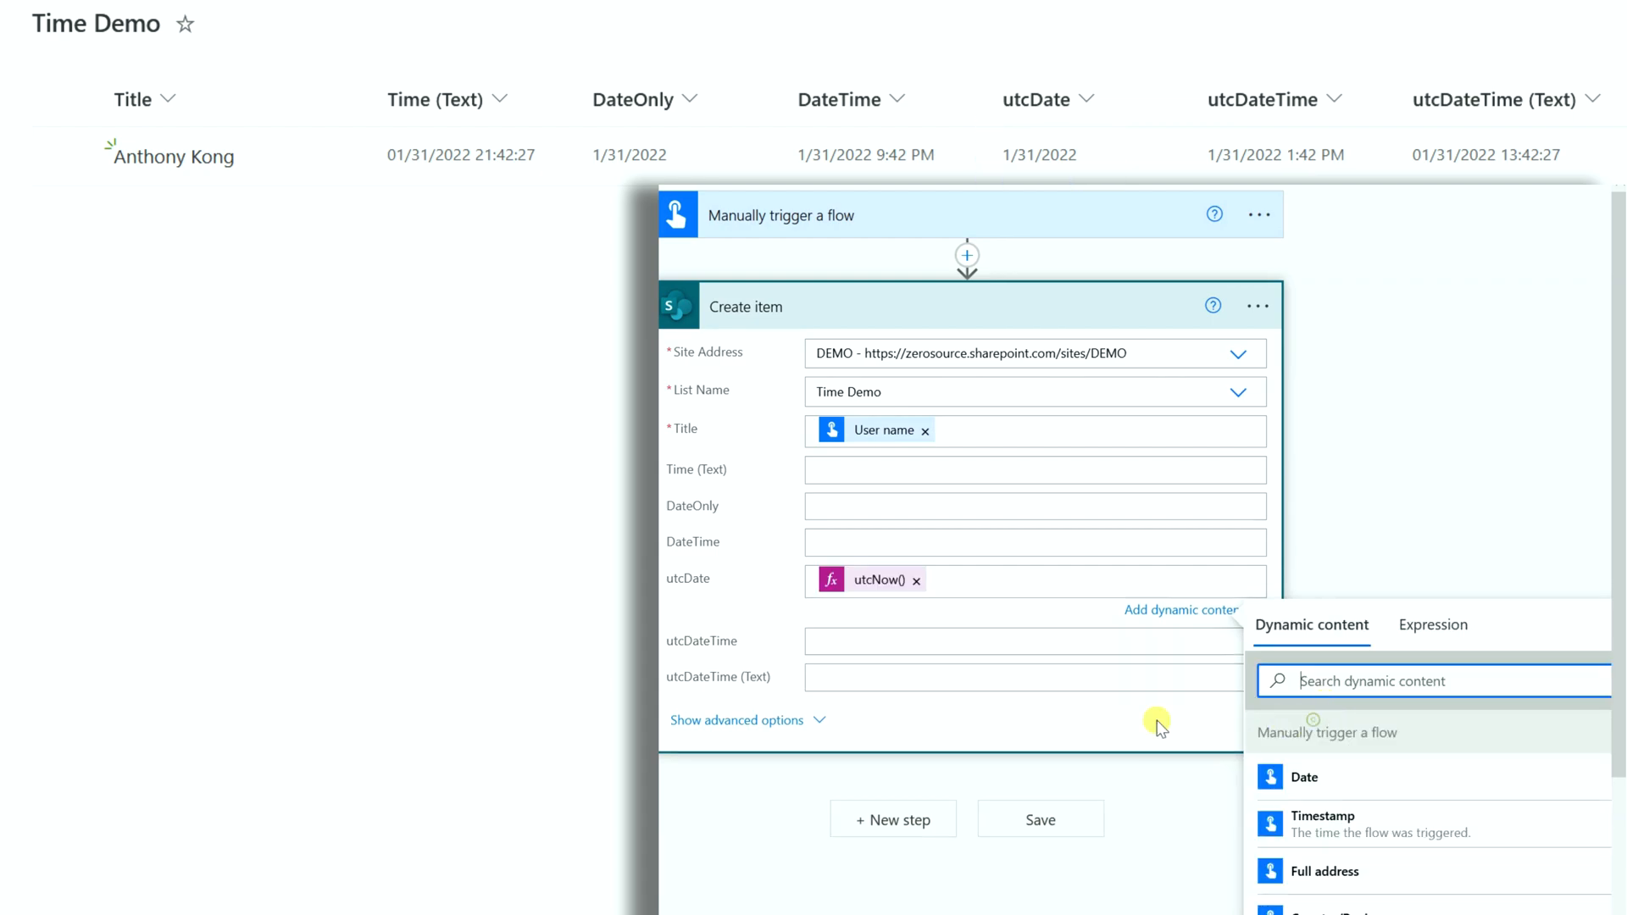
- Set the utcDateTime field of the Create item action to the expression utcNow()
left_click(910, 640)
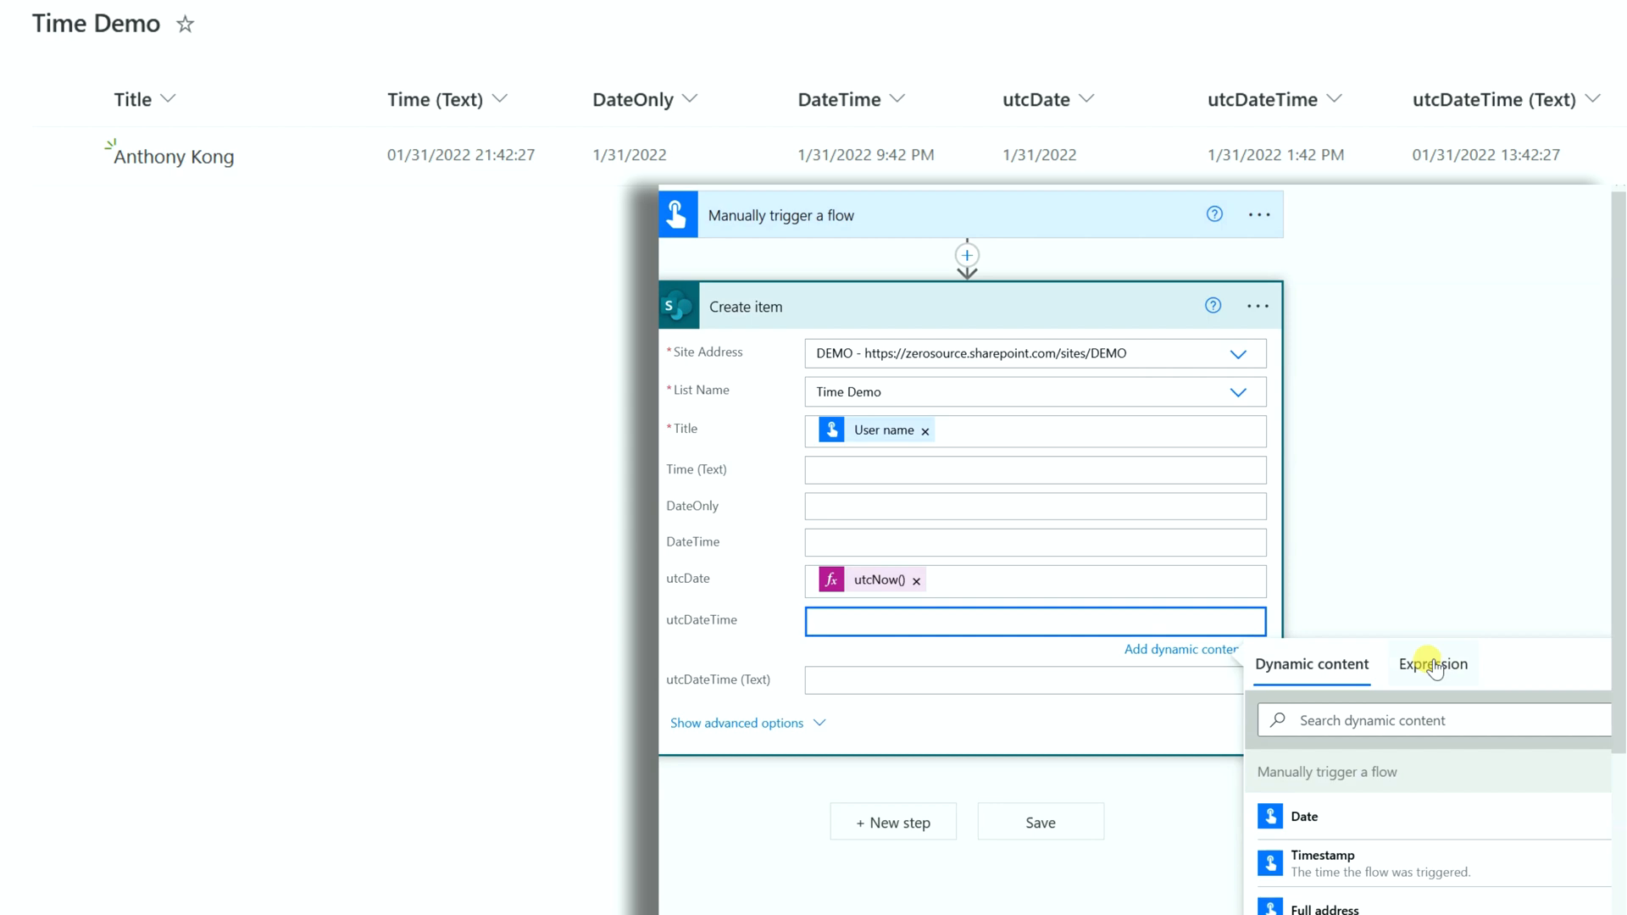
left_click(1433, 665)
type("utc")
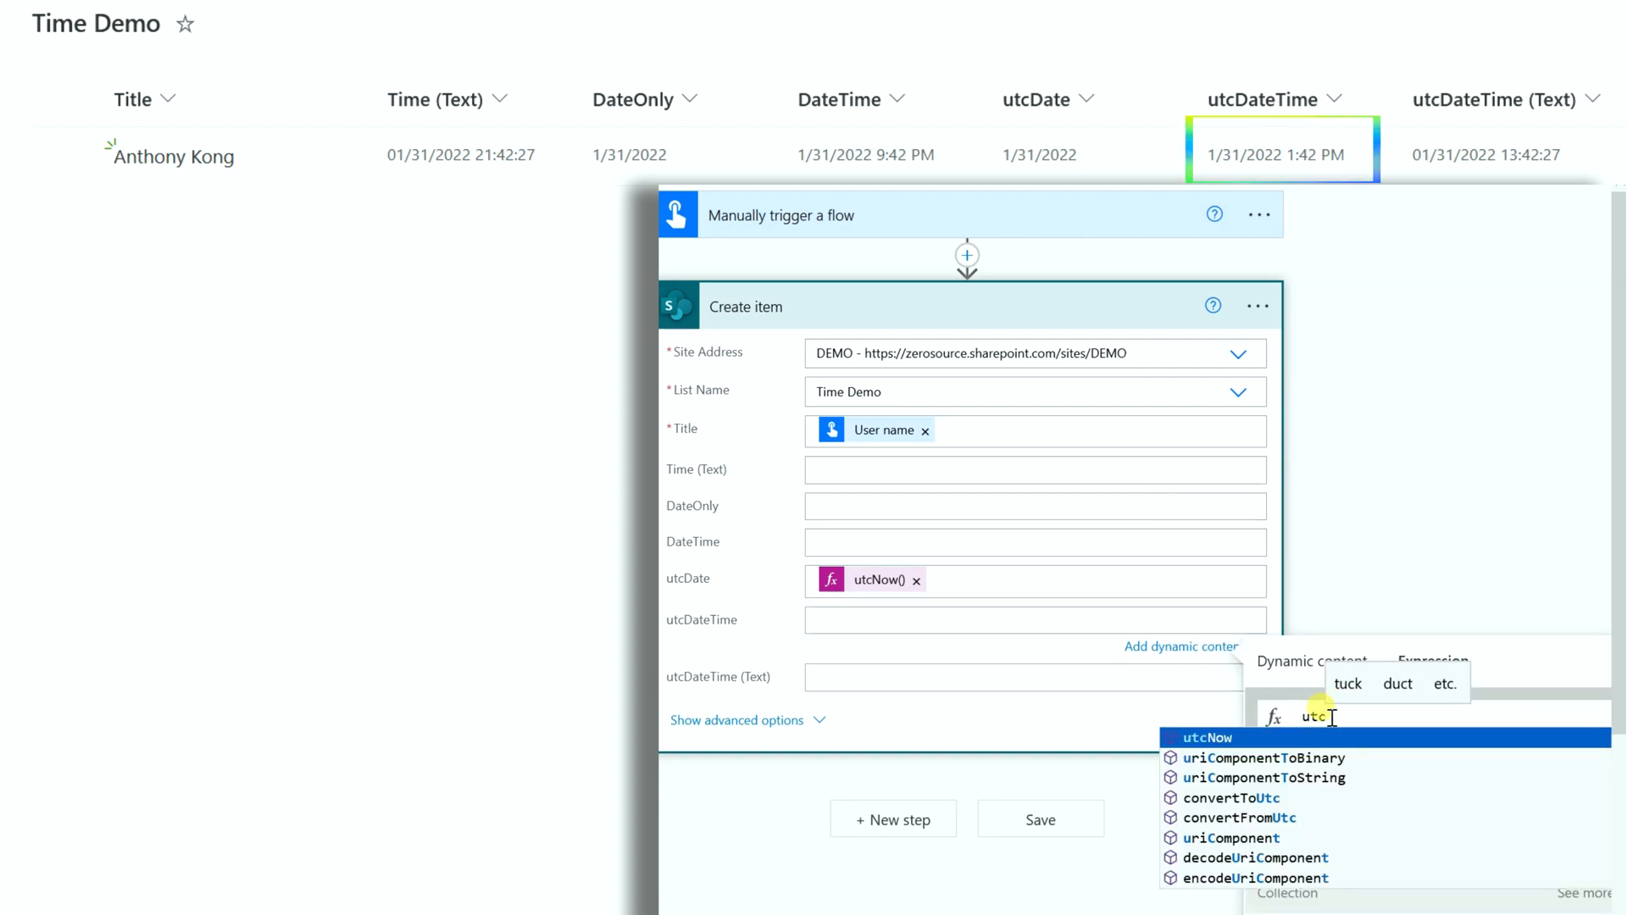
key("Return")
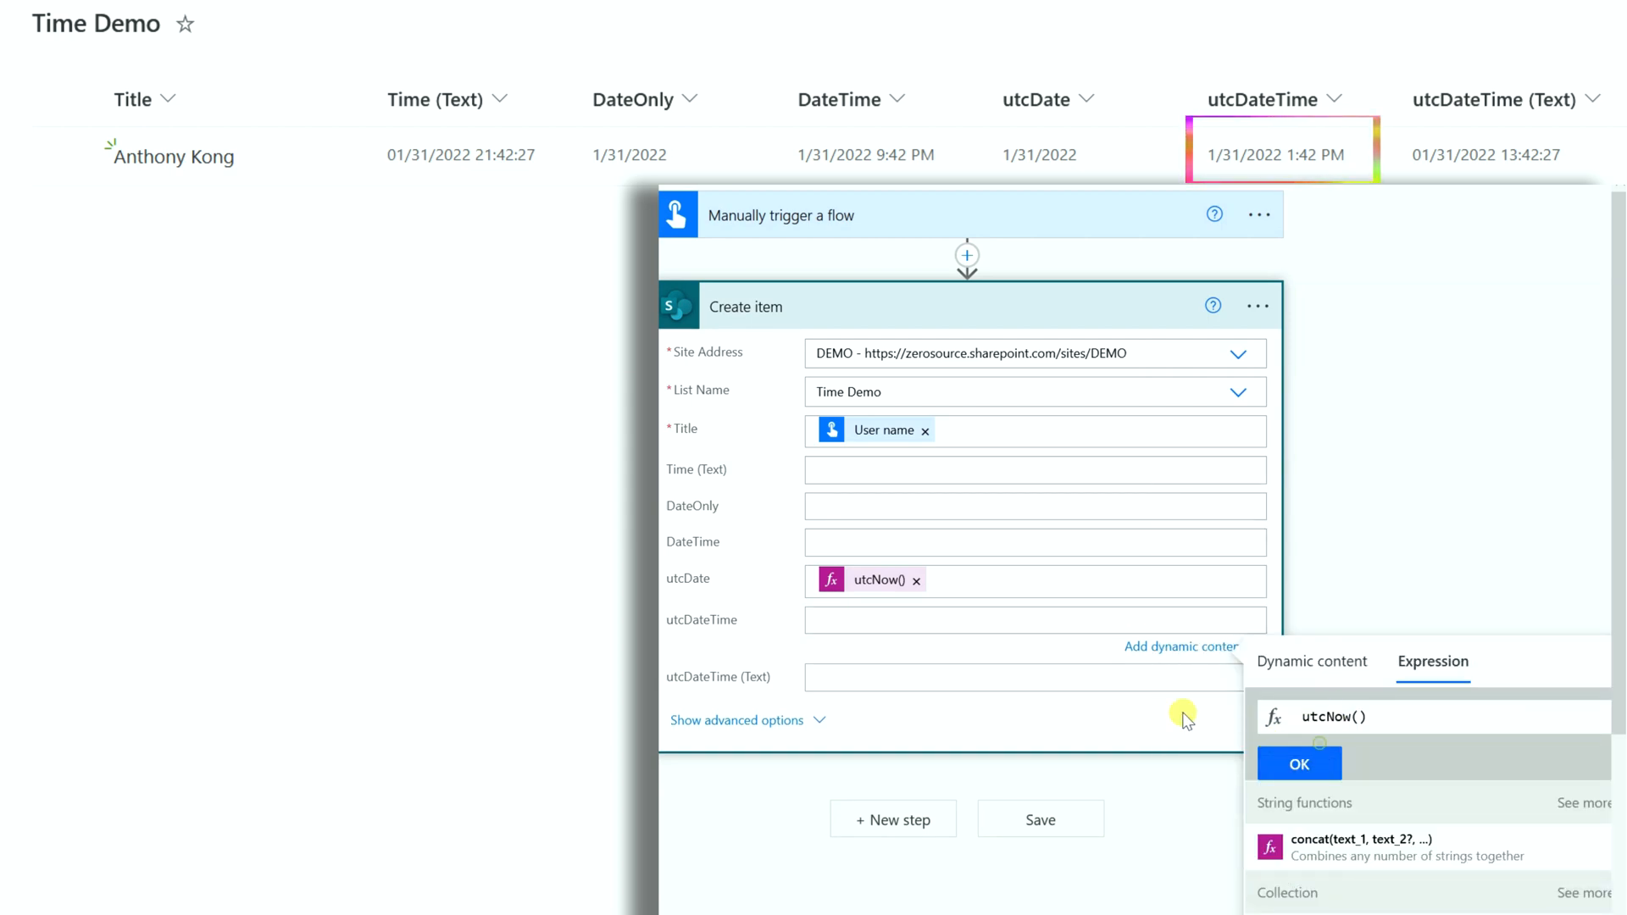
left_click(1281, 758)
- Set the utcDateTime (Text) field of the Create item action to the expression utcNow()
left_click(918, 682)
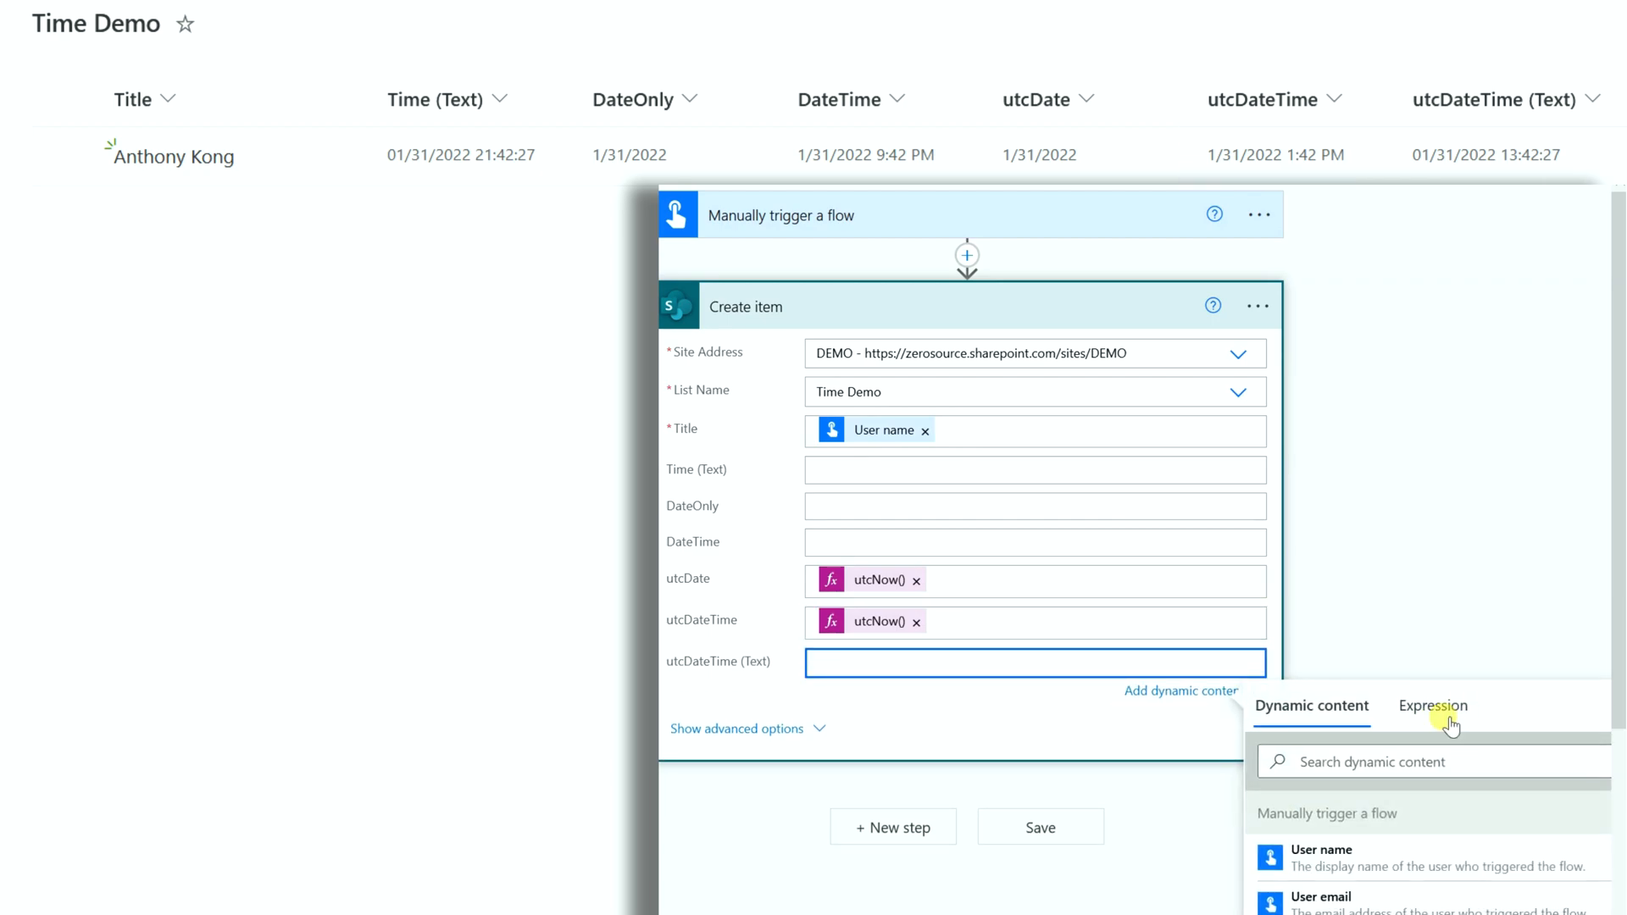
left_click(1432, 703)
type("utc")
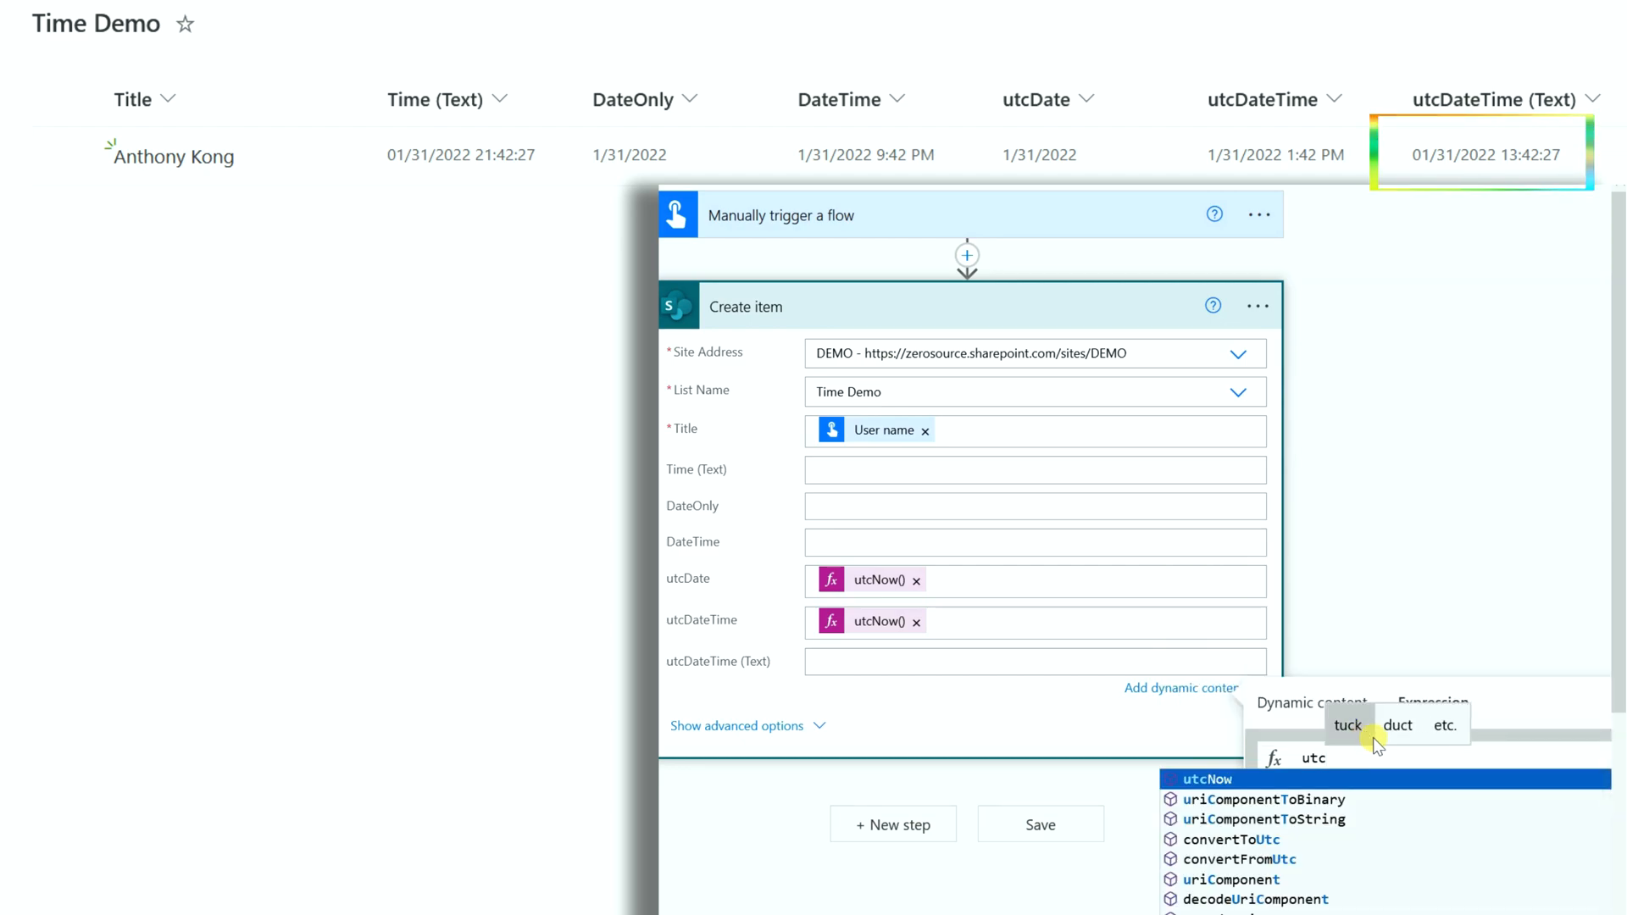
left_click(1203, 778)
left_click(1295, 813)
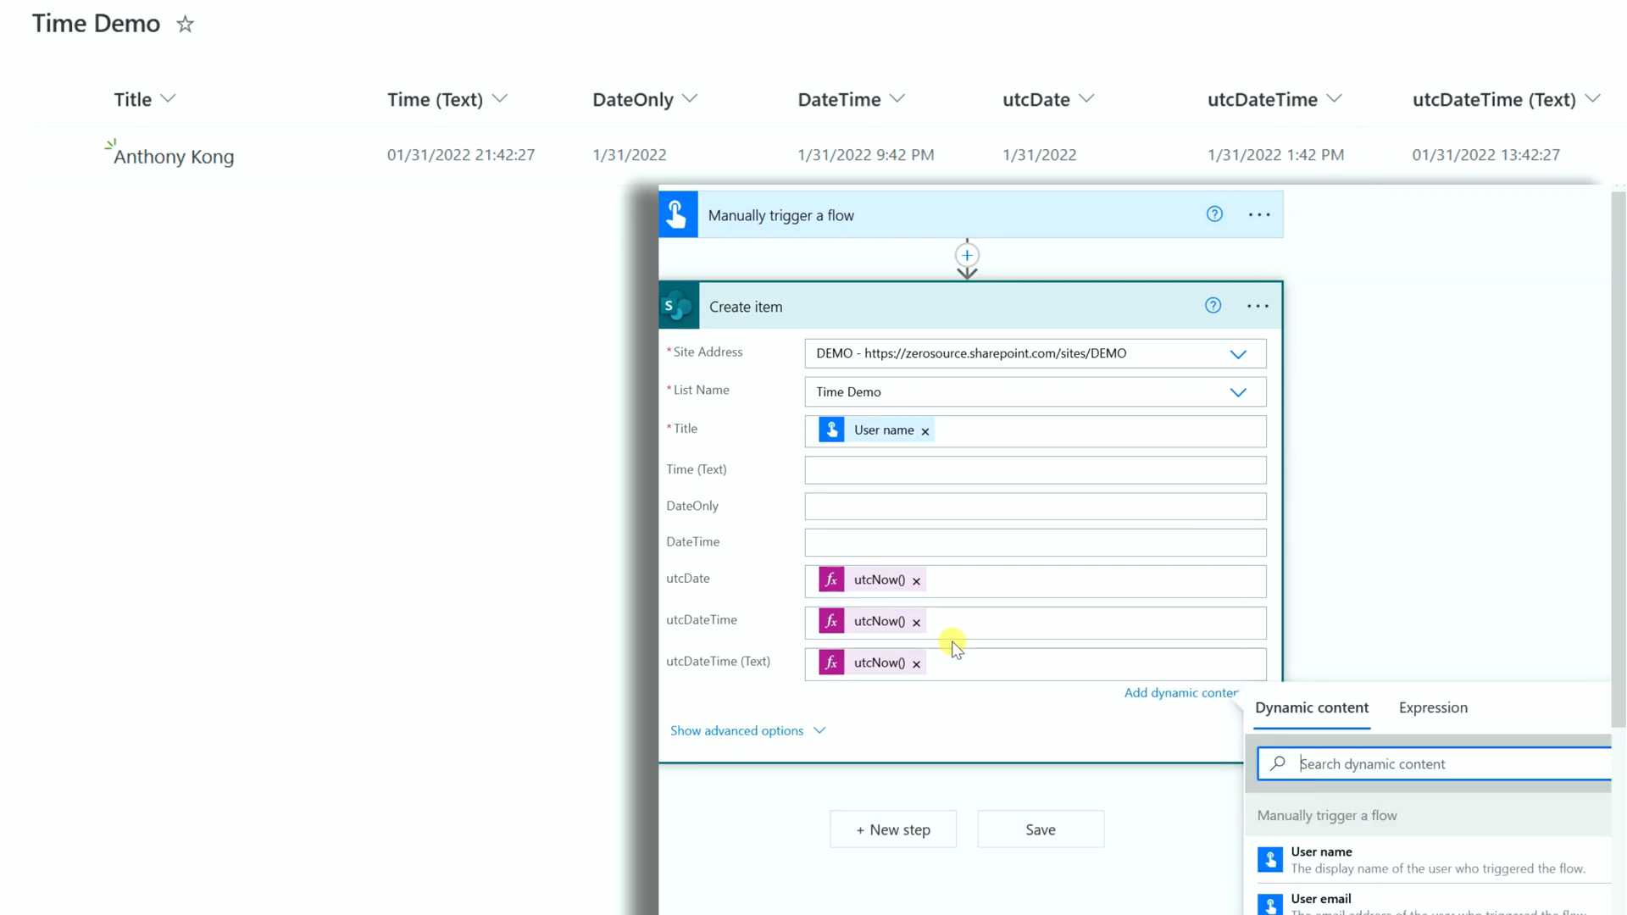
- Set the Time (Text) field to the expression convertTimeZone(utcNow(),'utc','China Standard Time')
left_click(874, 471)
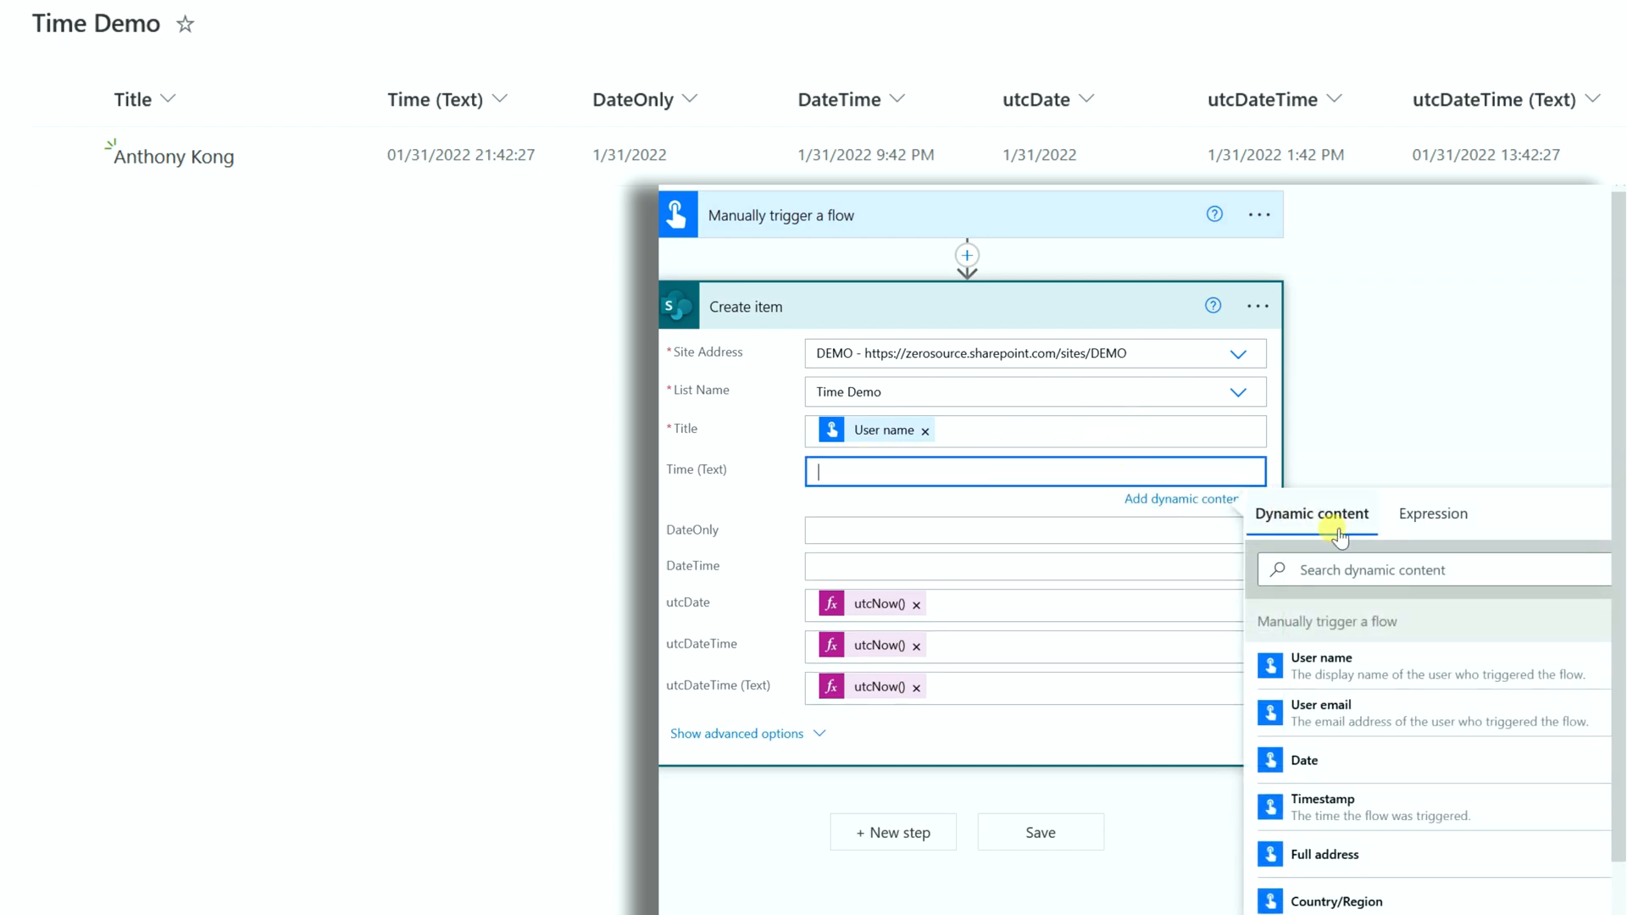
left_click(1440, 512)
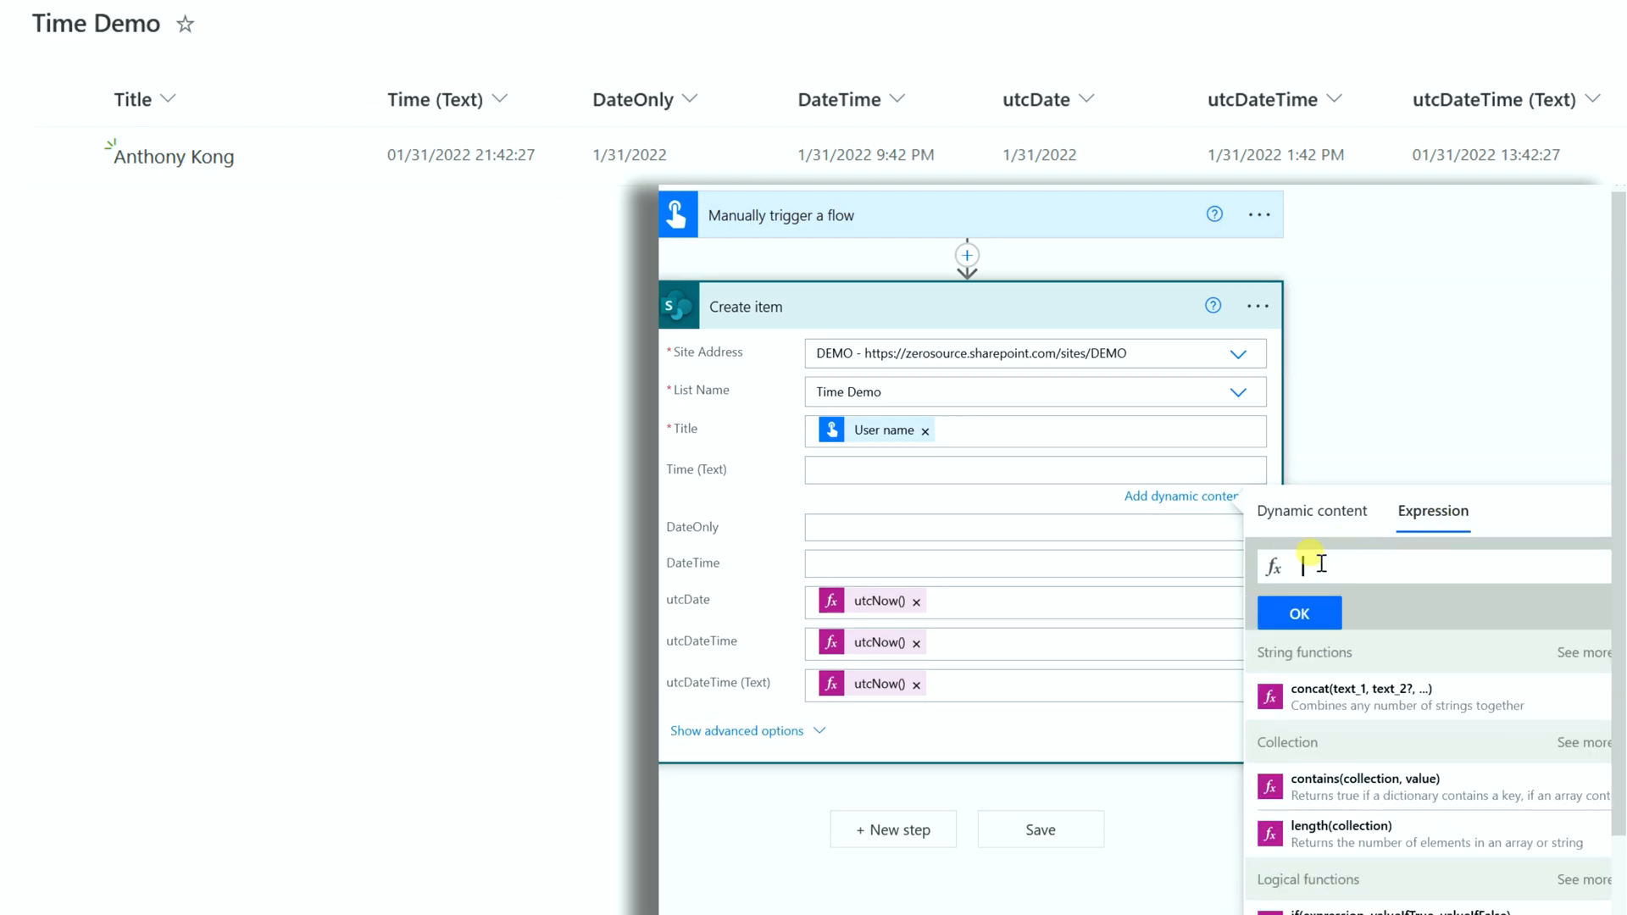
type("con")
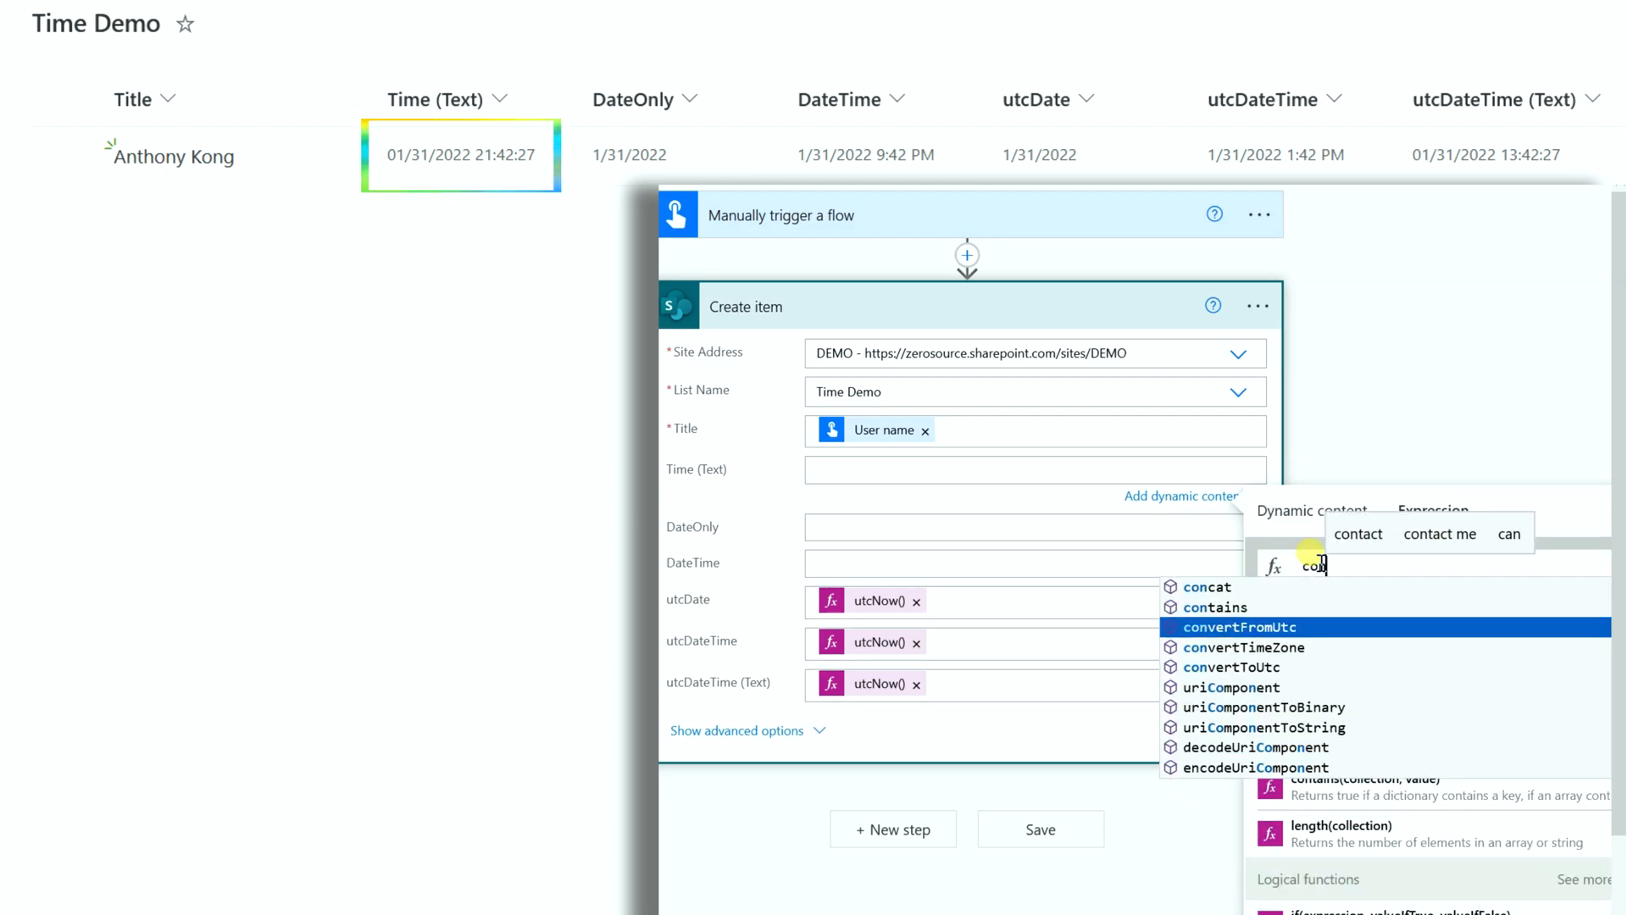
left_click(1284, 648)
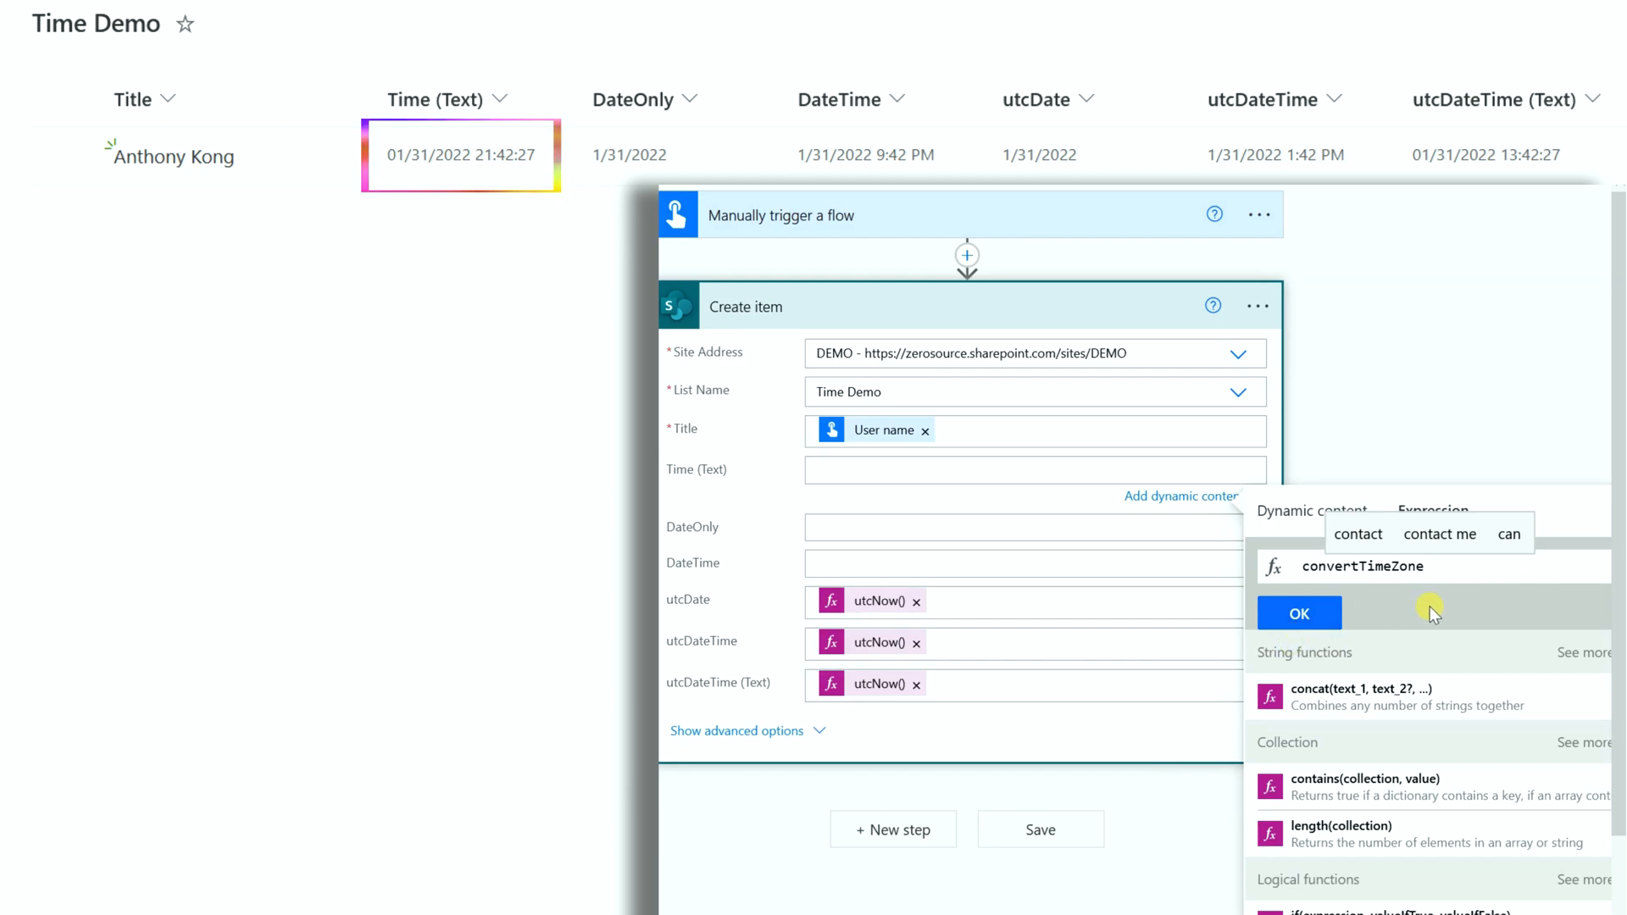
type("utcNow(),'utc','China Standar")
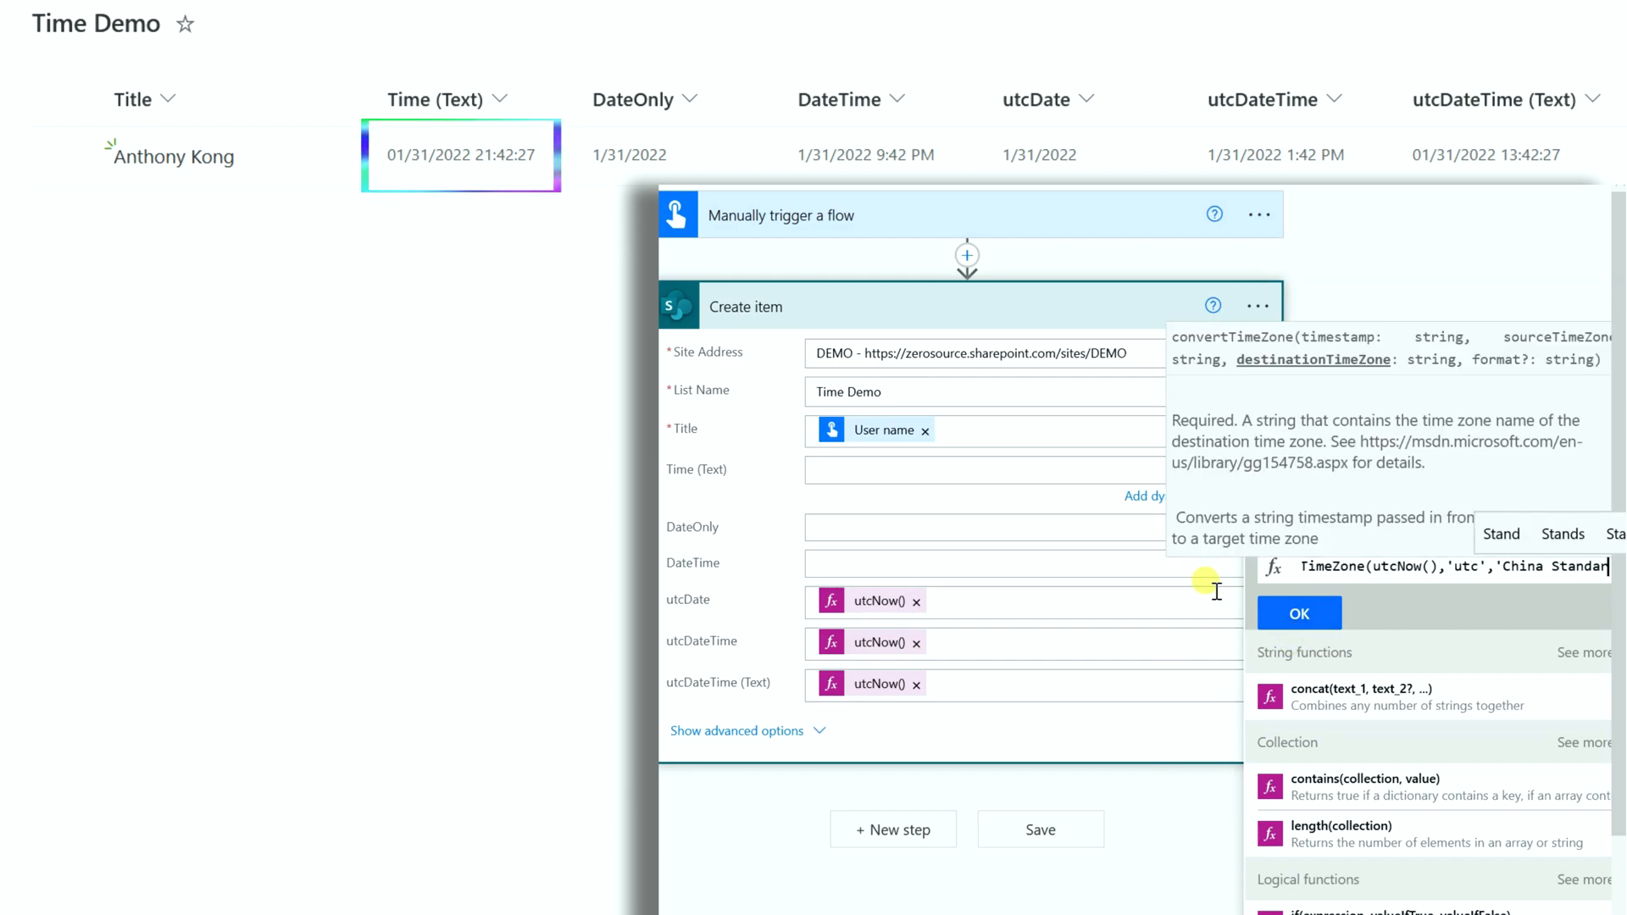
type("d Time'")
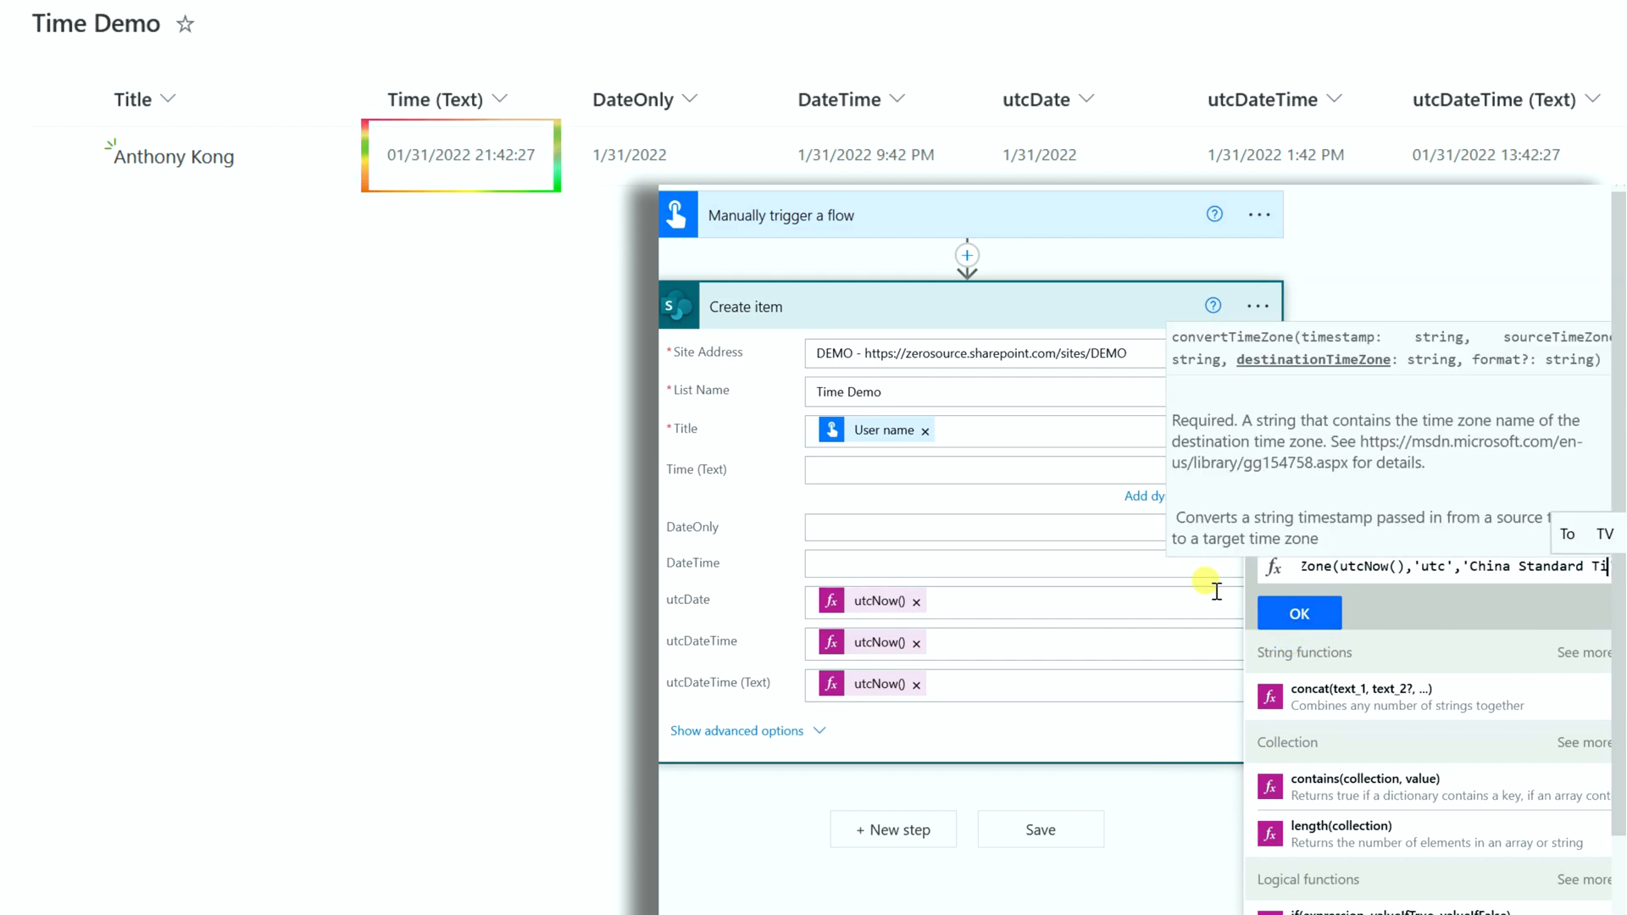
left_click(1321, 611)
- Copy the convertTimeZone expression from Time (Text) and use it as the expression for the DateOnly field
left_click(904, 472)
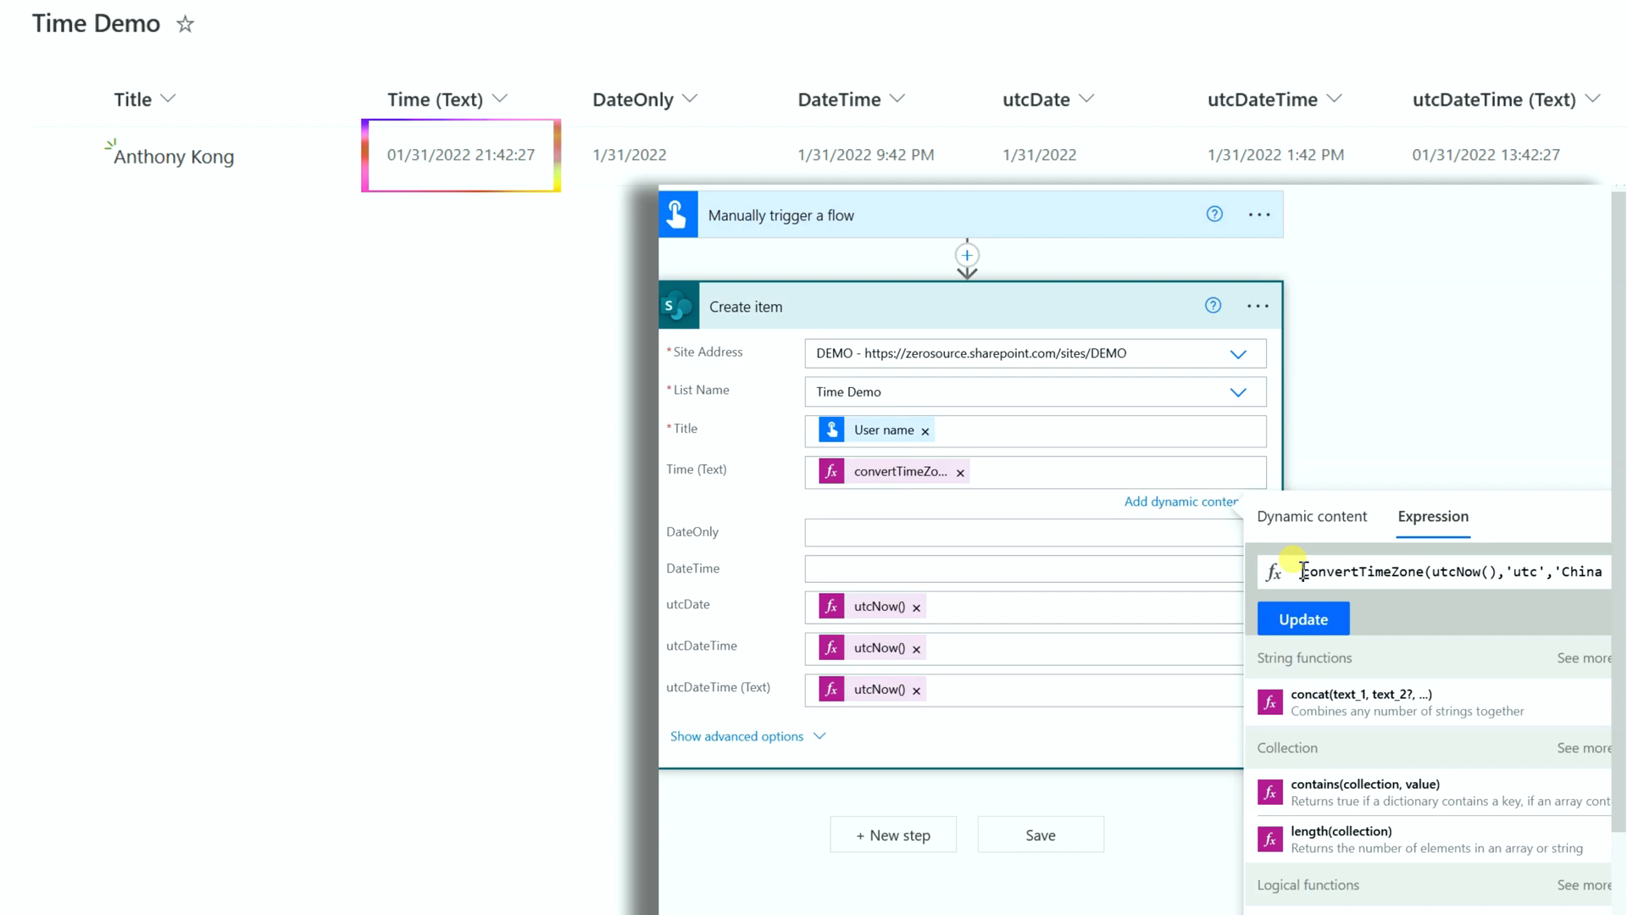
left_click_drag(1303, 572, 1618, 572)
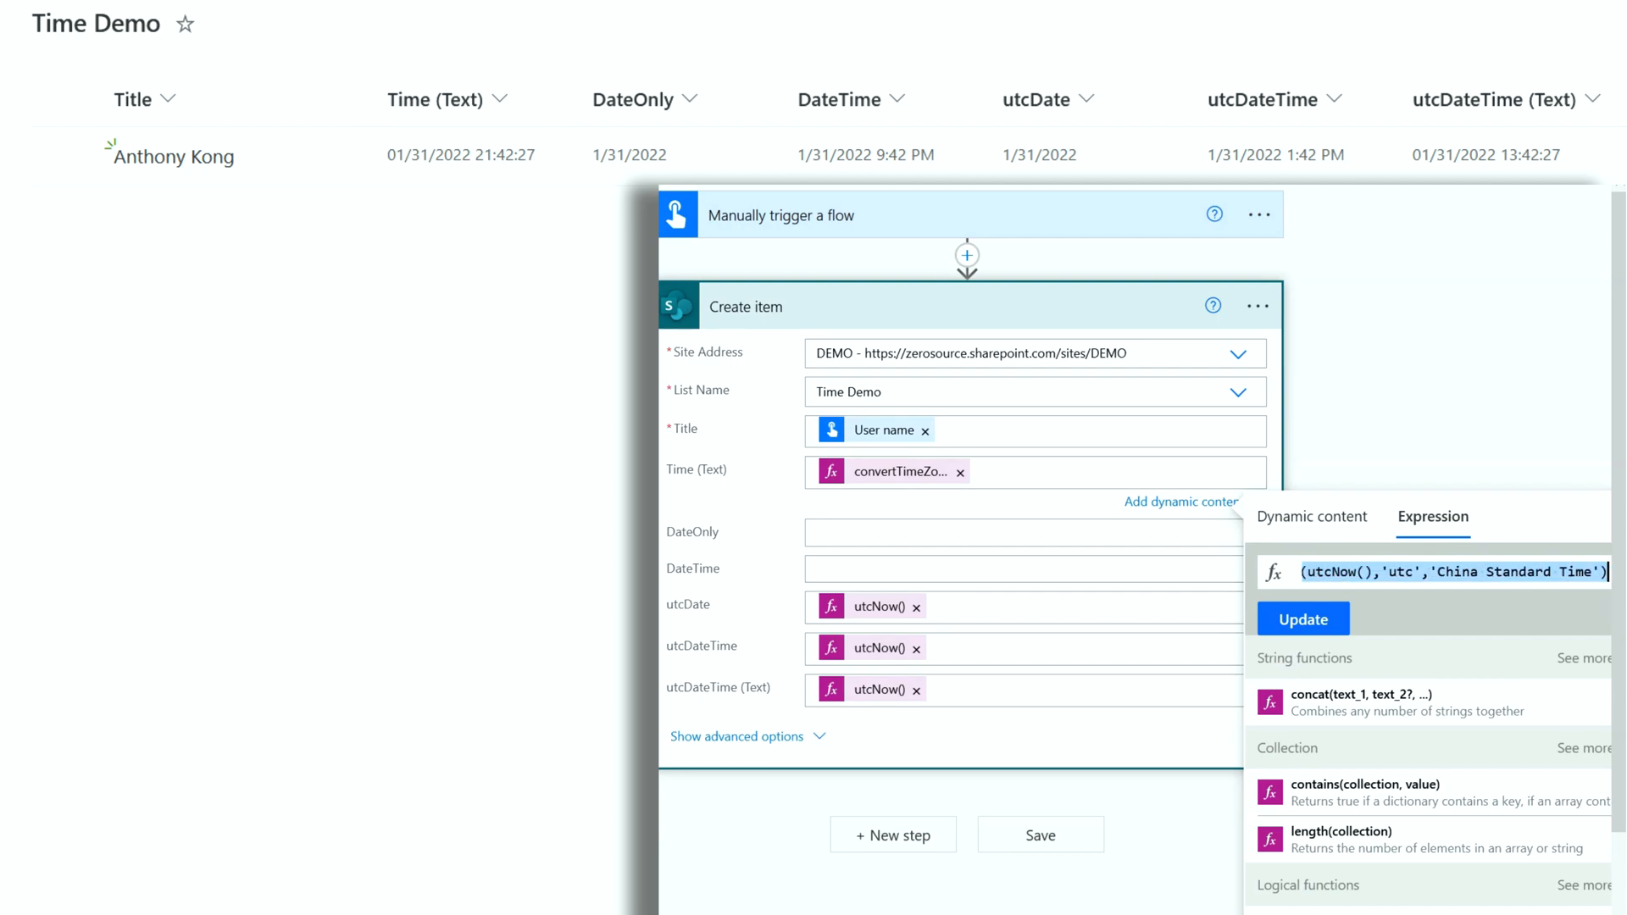
left_click(1006, 534)
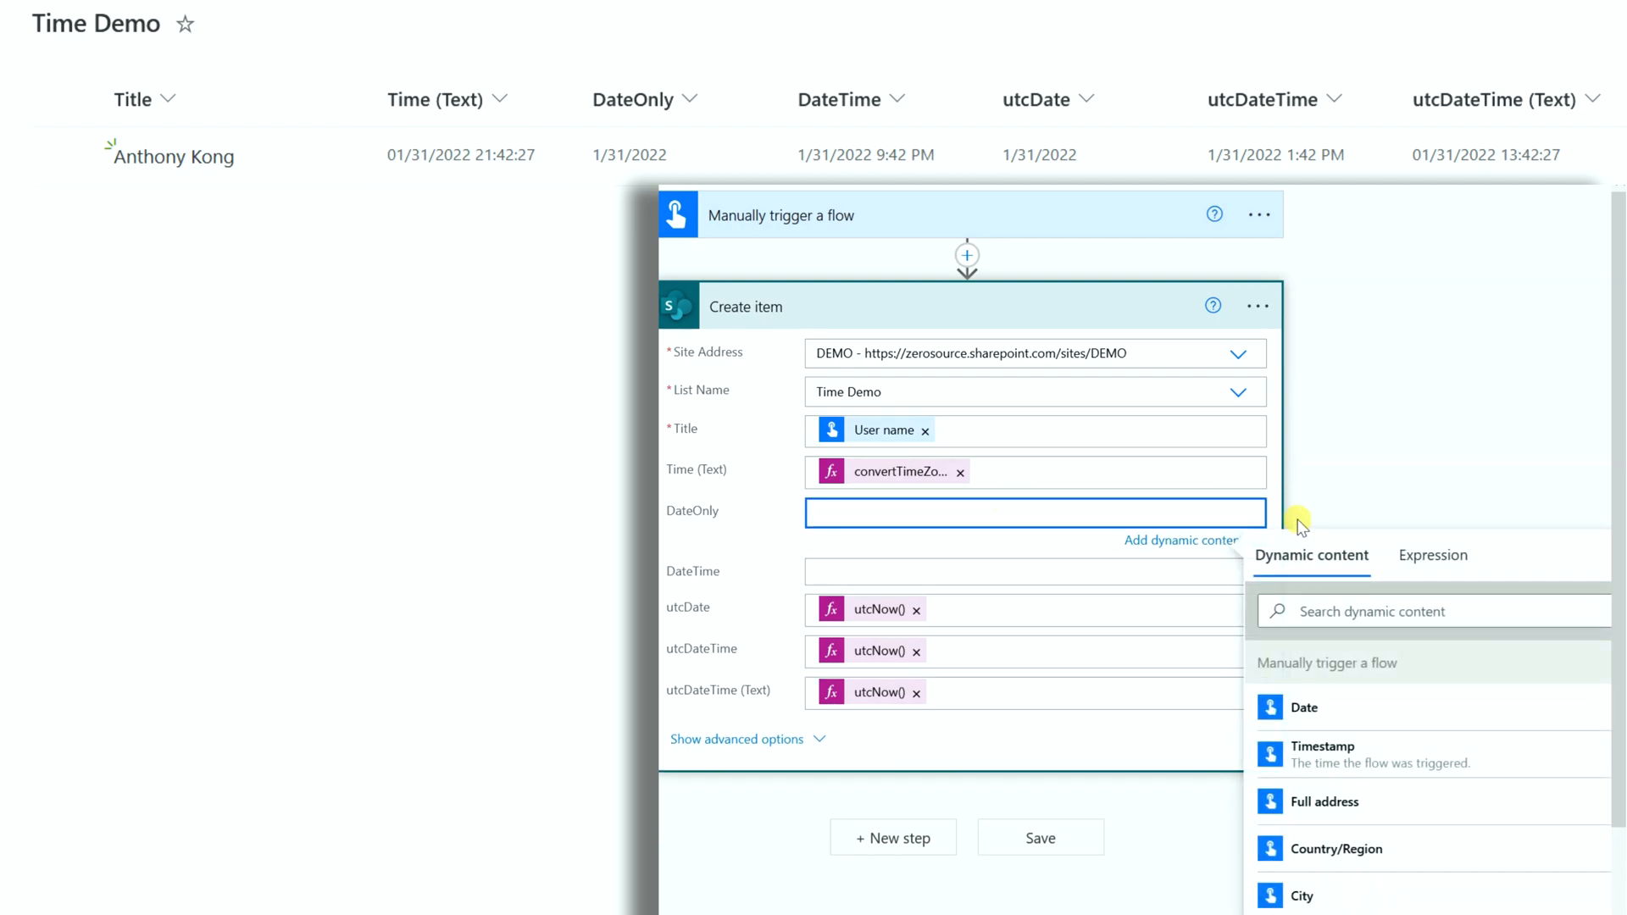
left_click(1440, 561)
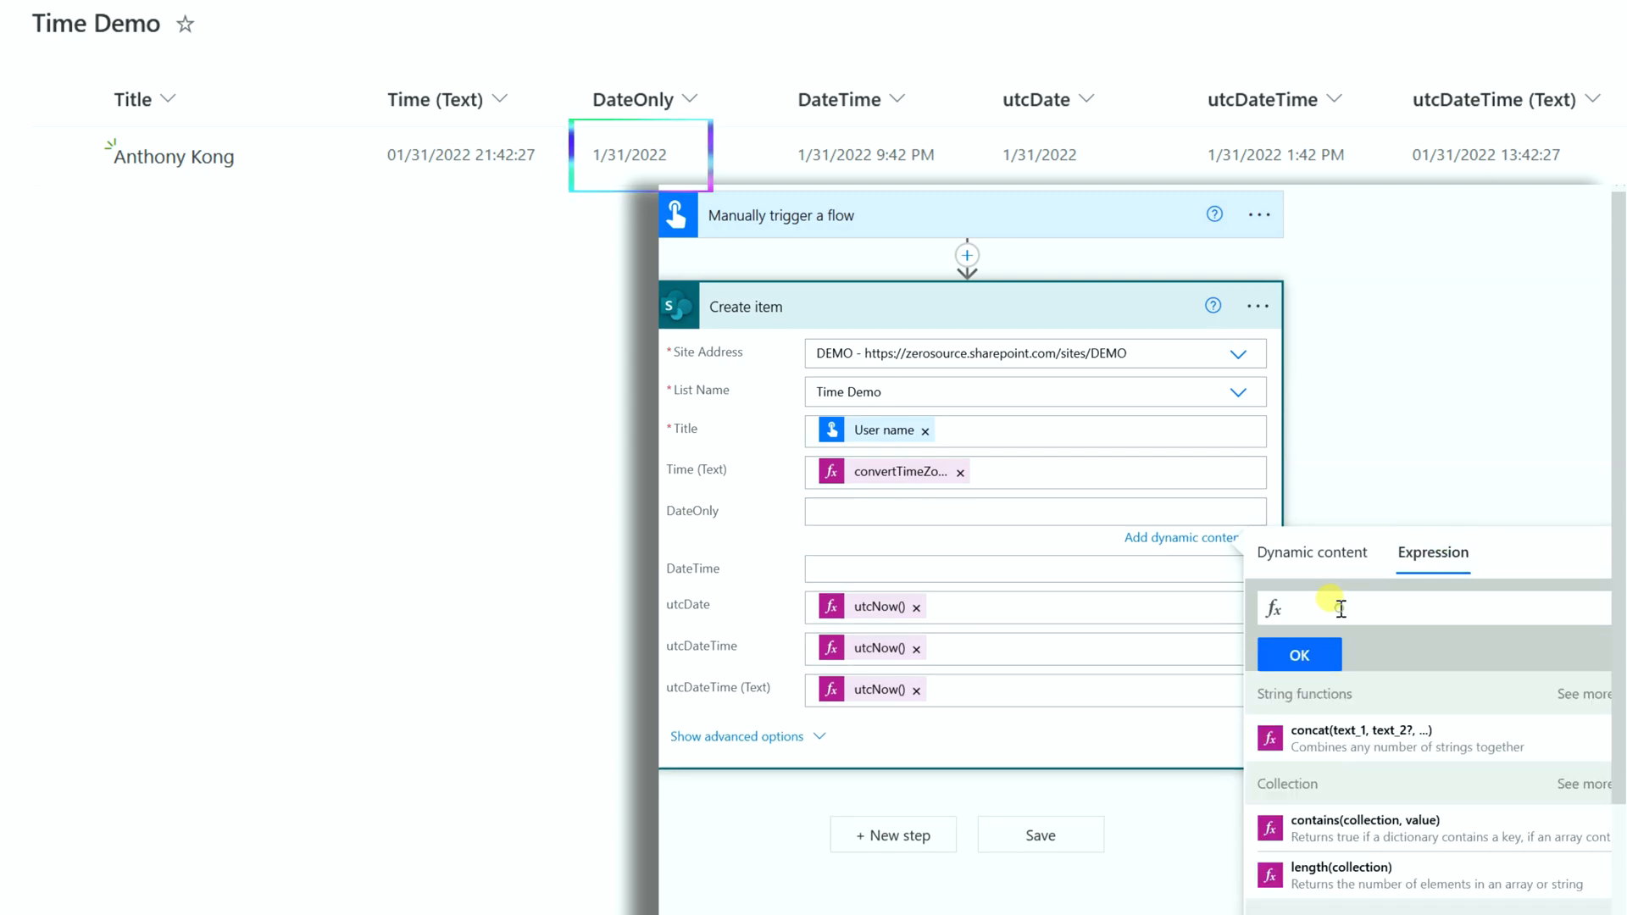
key("ctrl+v")
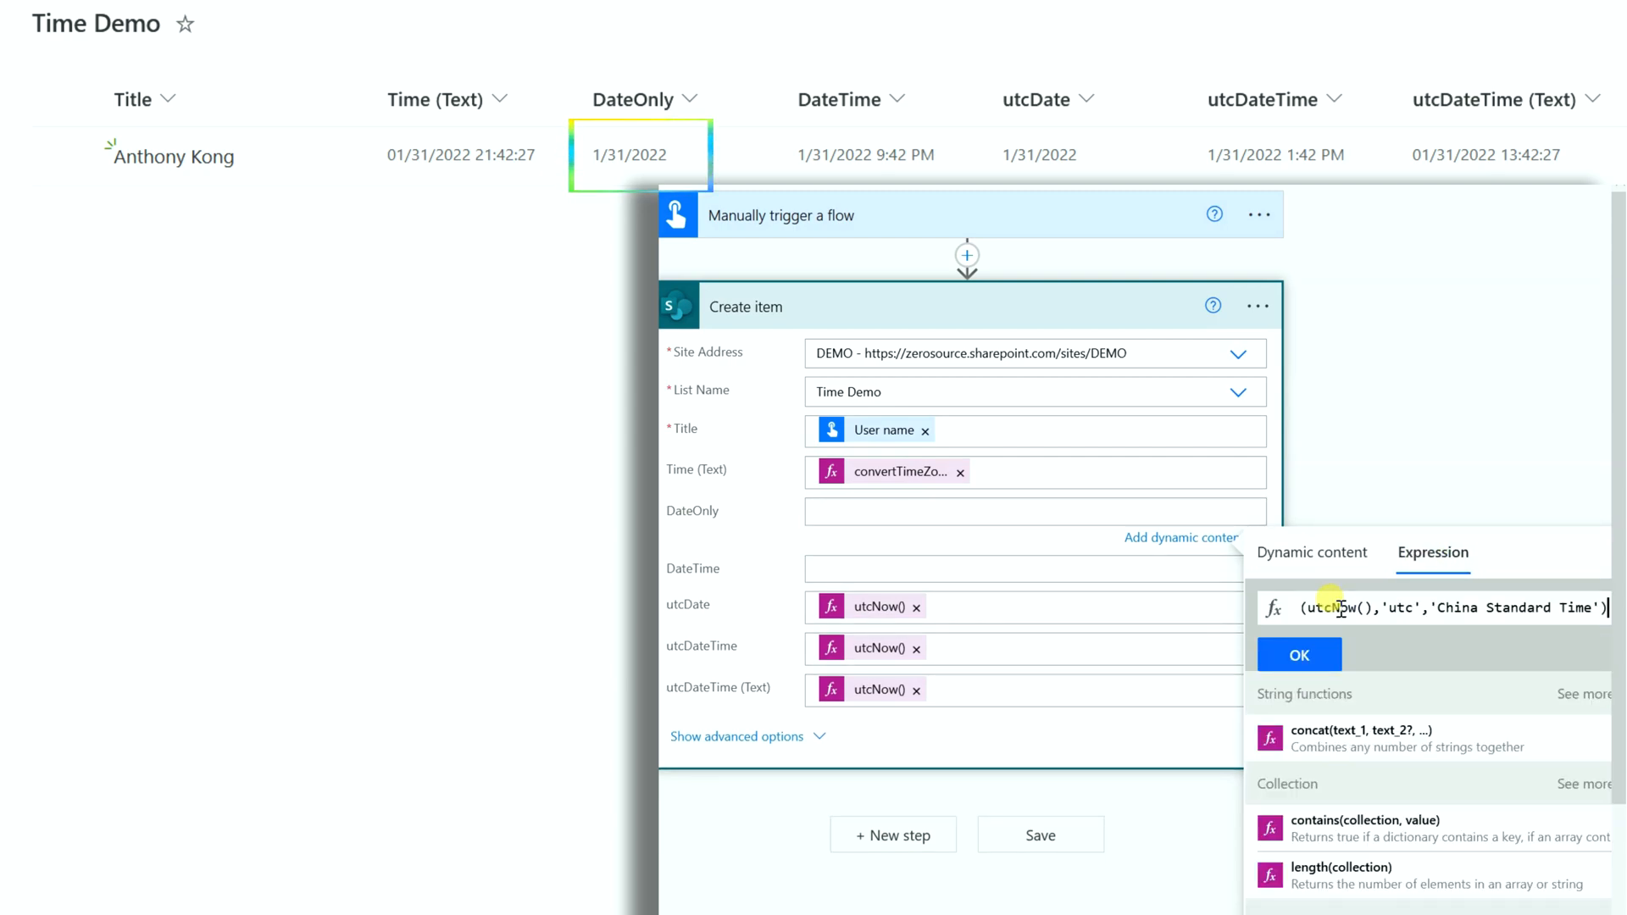
left_click(1296, 655)
- Paste the copied convertTimeZone expression as the DateTime field's value and save the flow
left_click(911, 579)
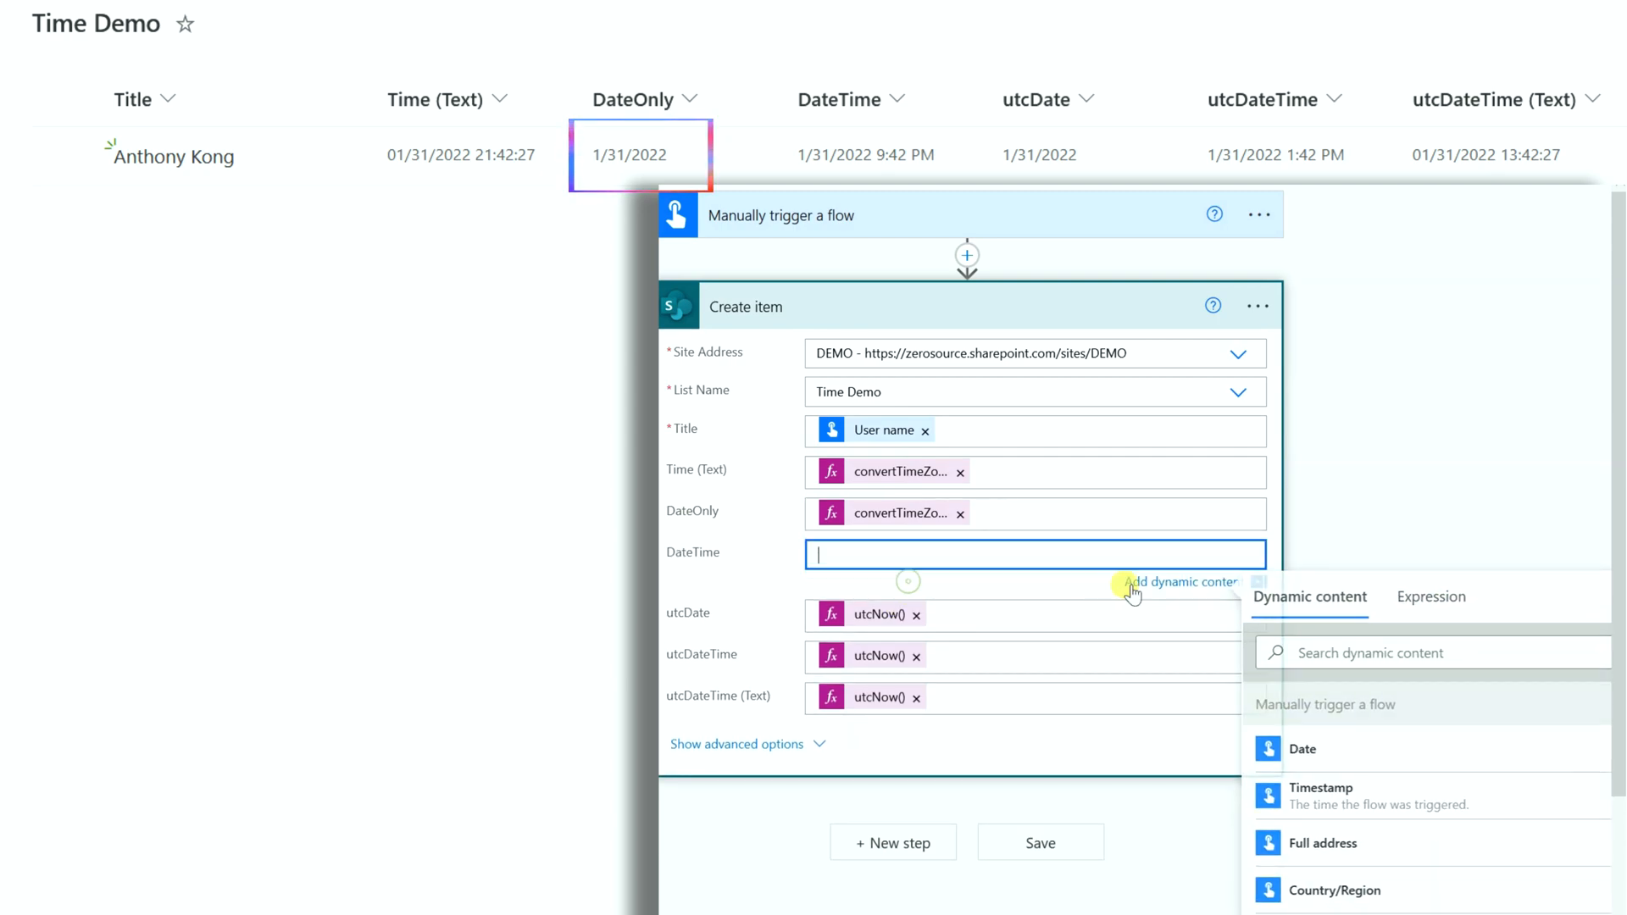
left_click(1352, 652)
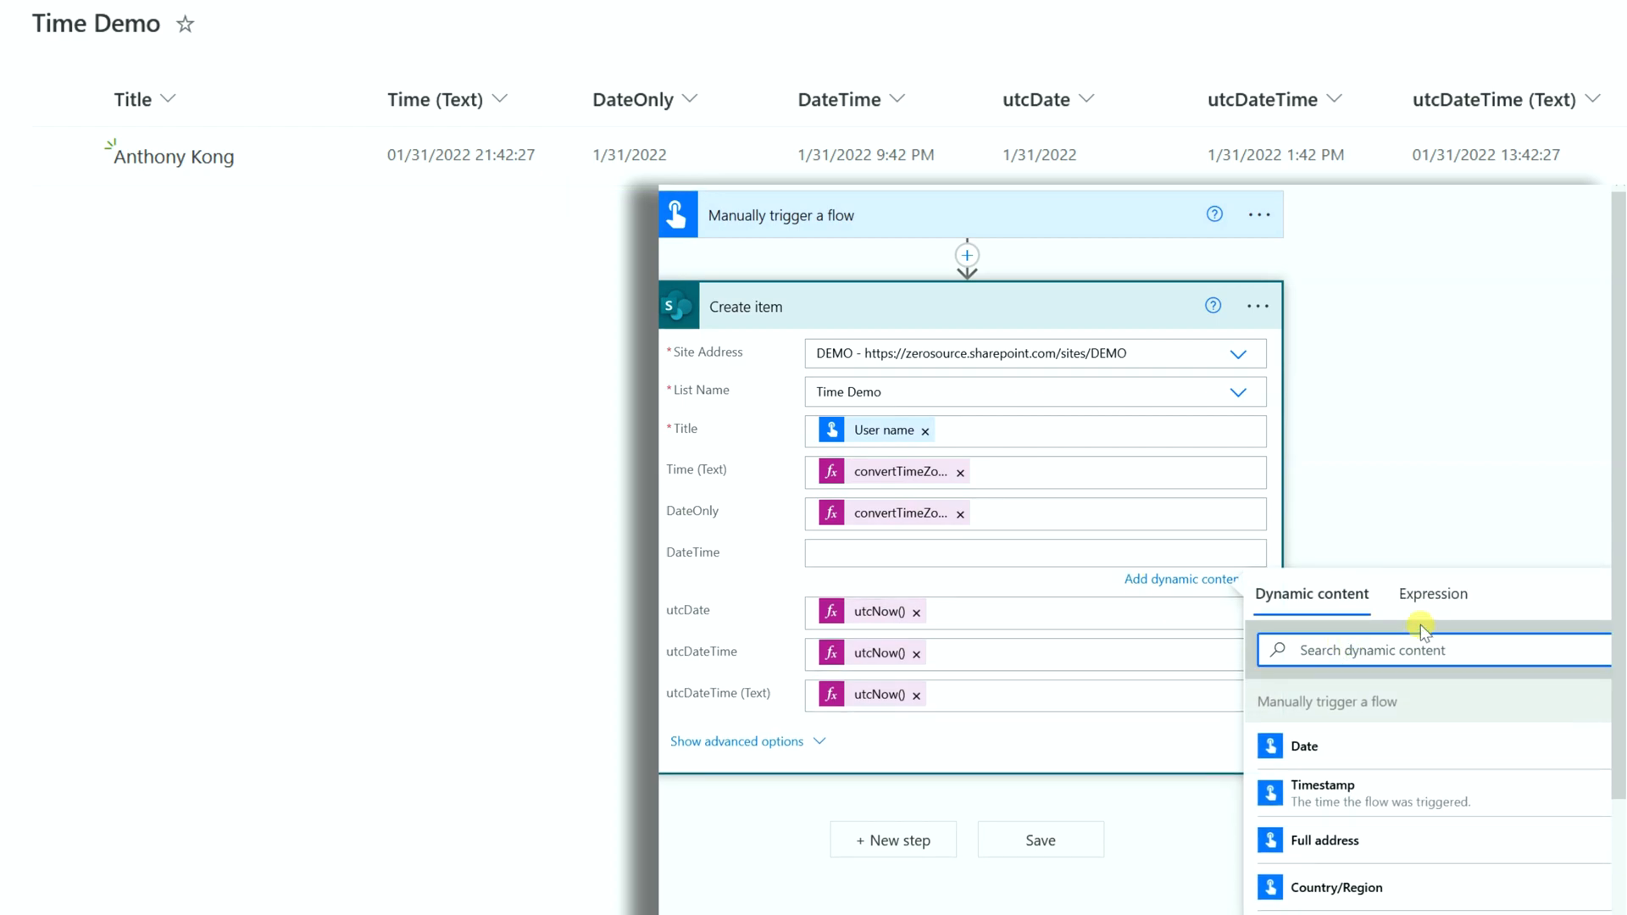
type("convertTimeZone(utcNow(),'utc','")
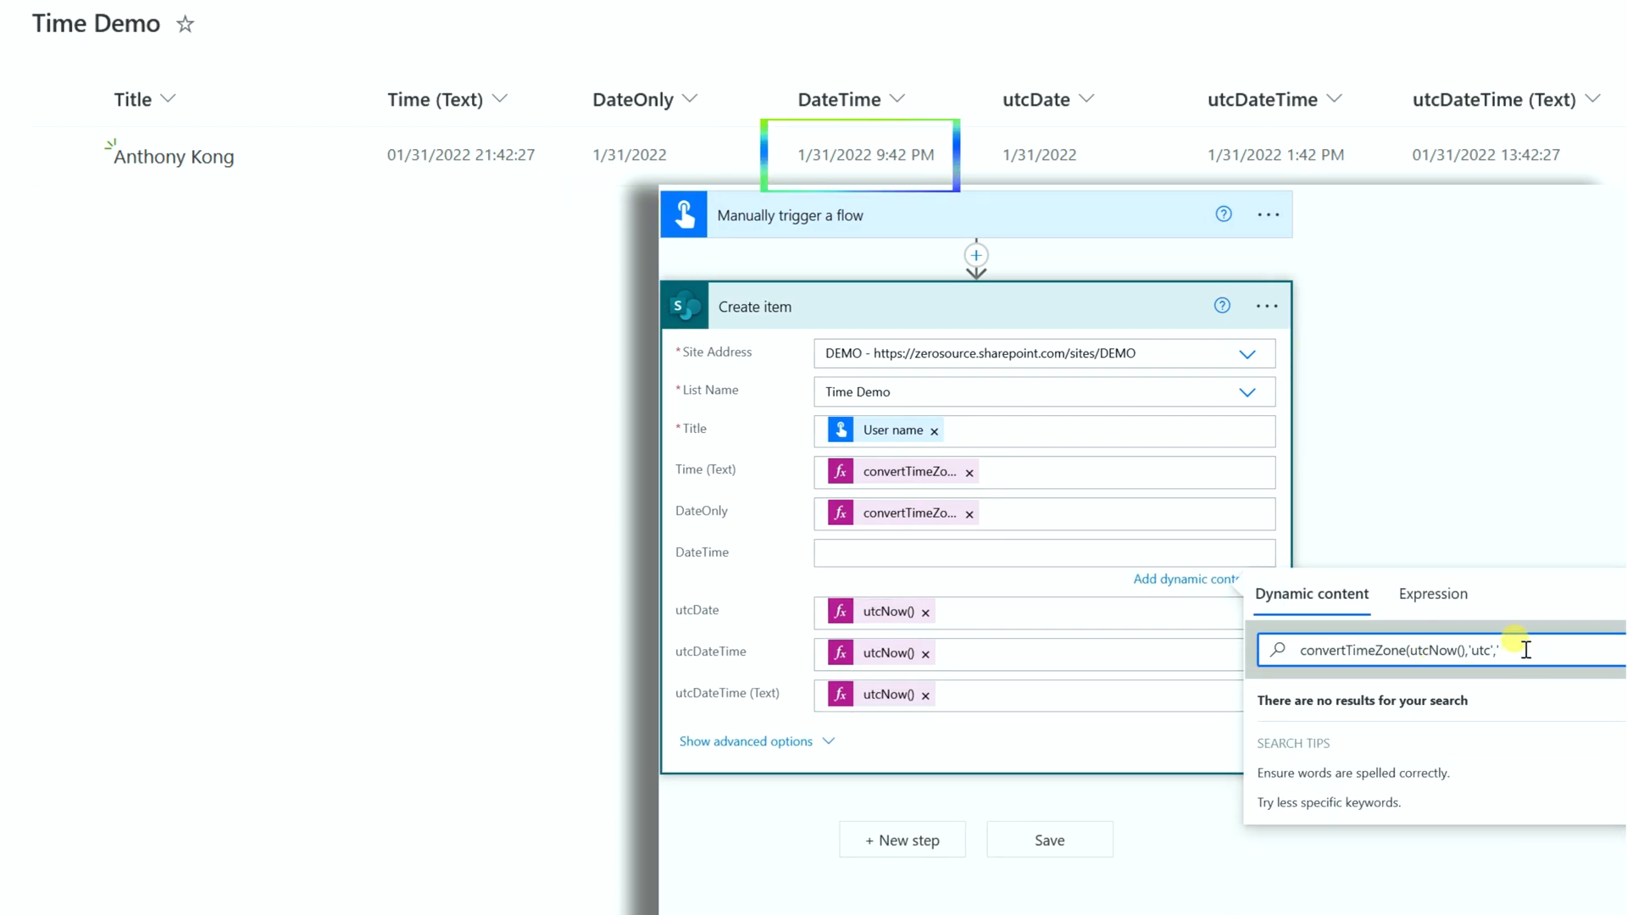
left_click_drag(1525, 649, 1248, 659)
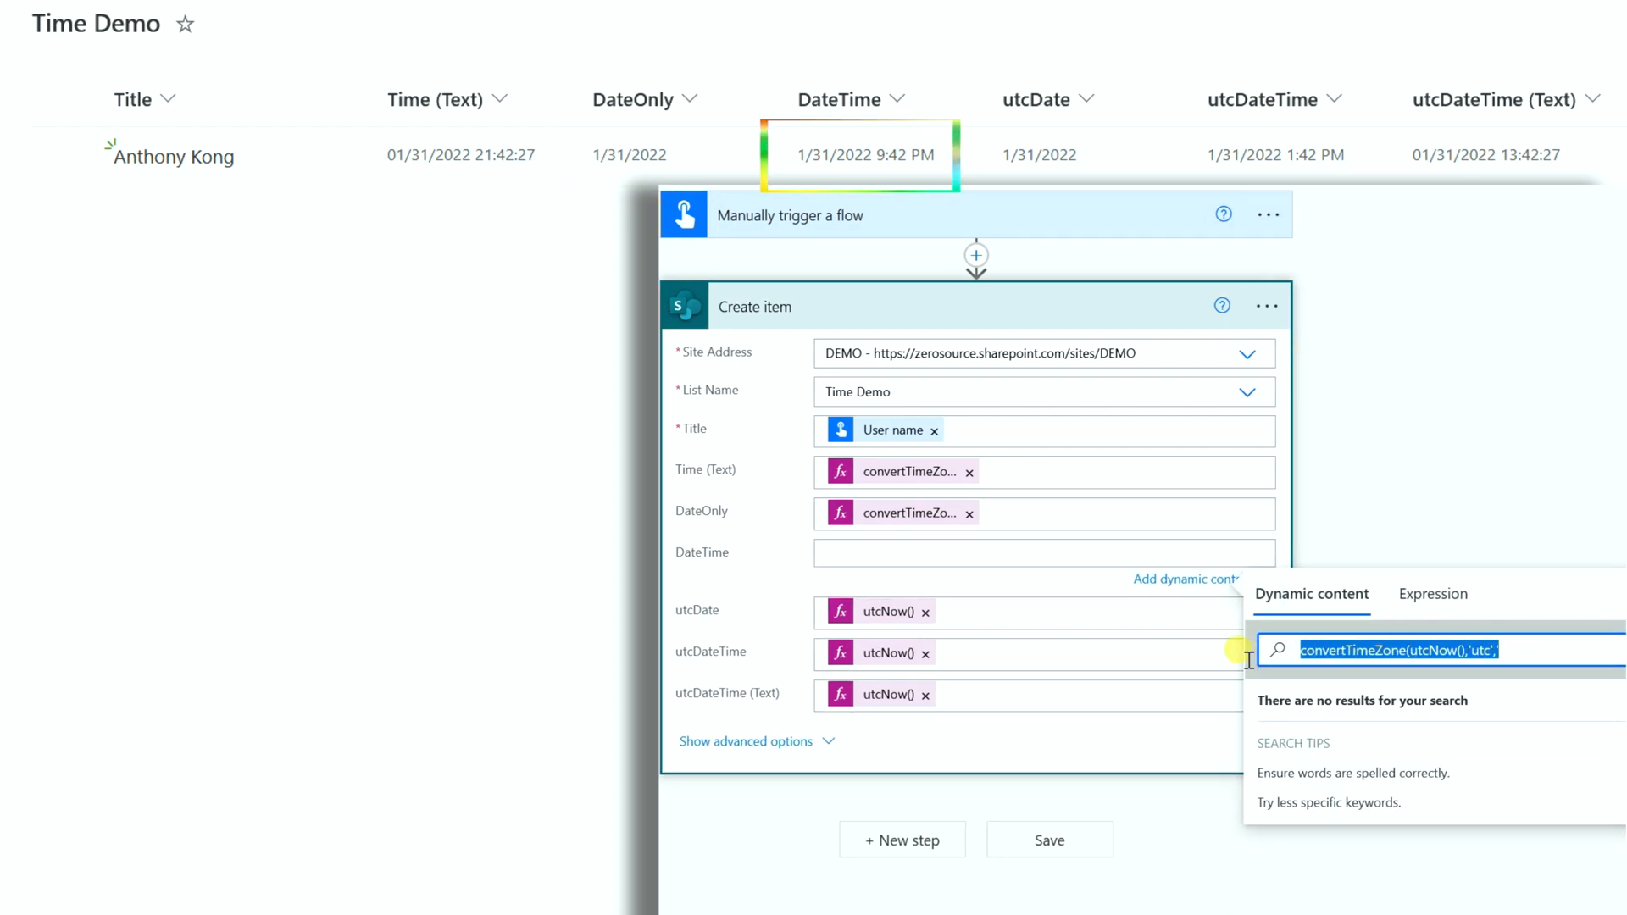
left_click(1434, 597)
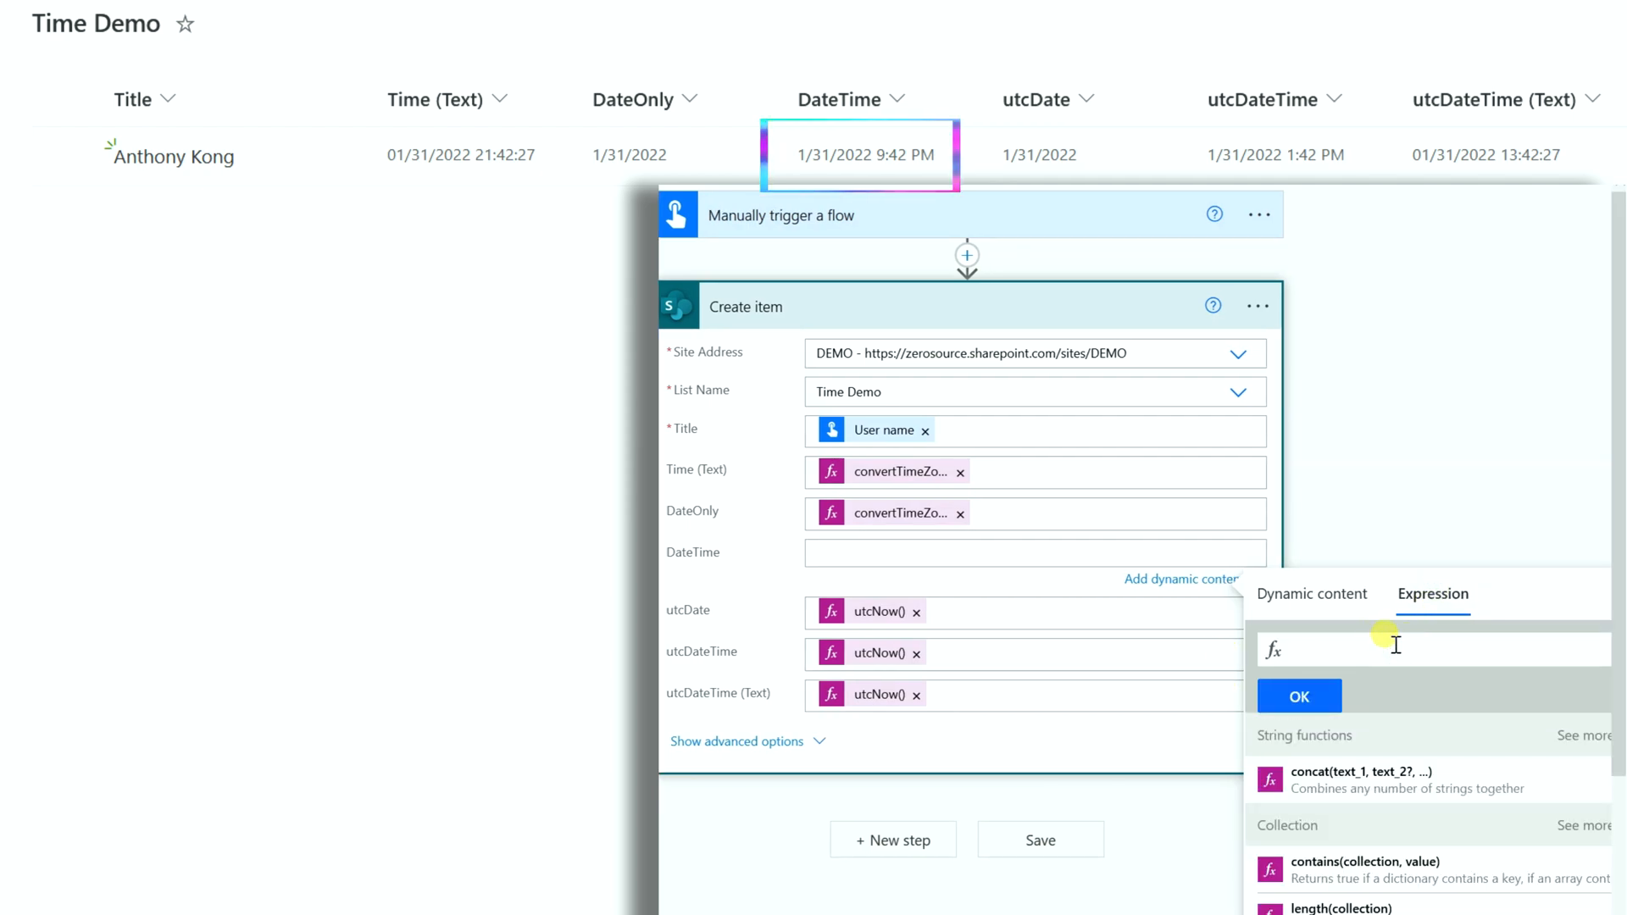
key("ctrl+v")
left_click(1298, 696)
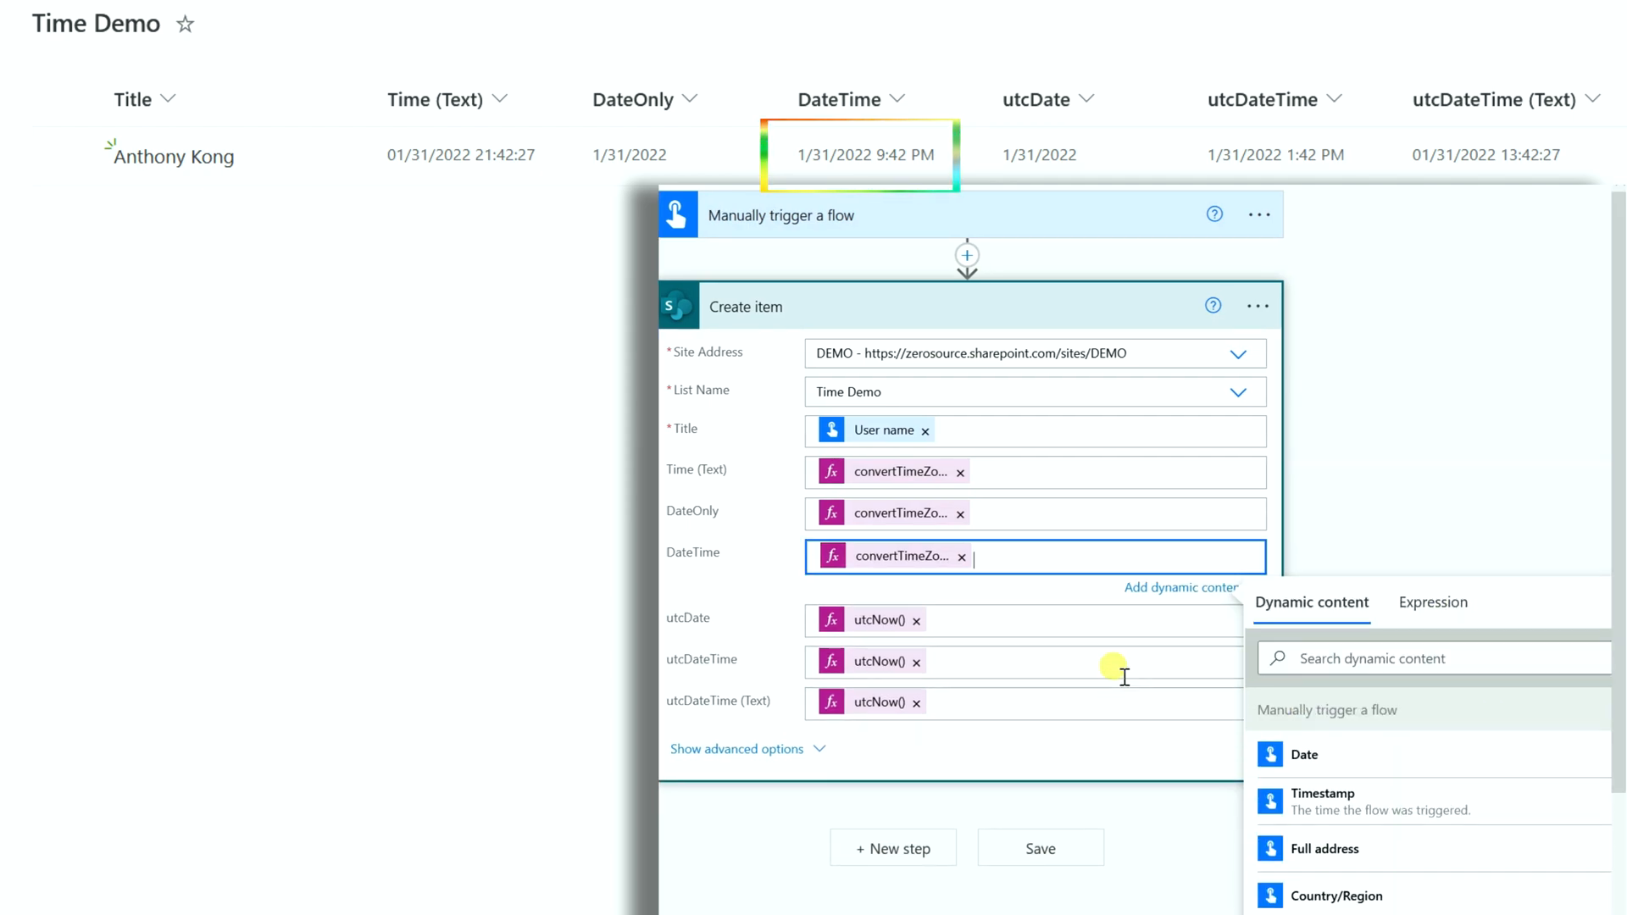
left_click(1048, 855)
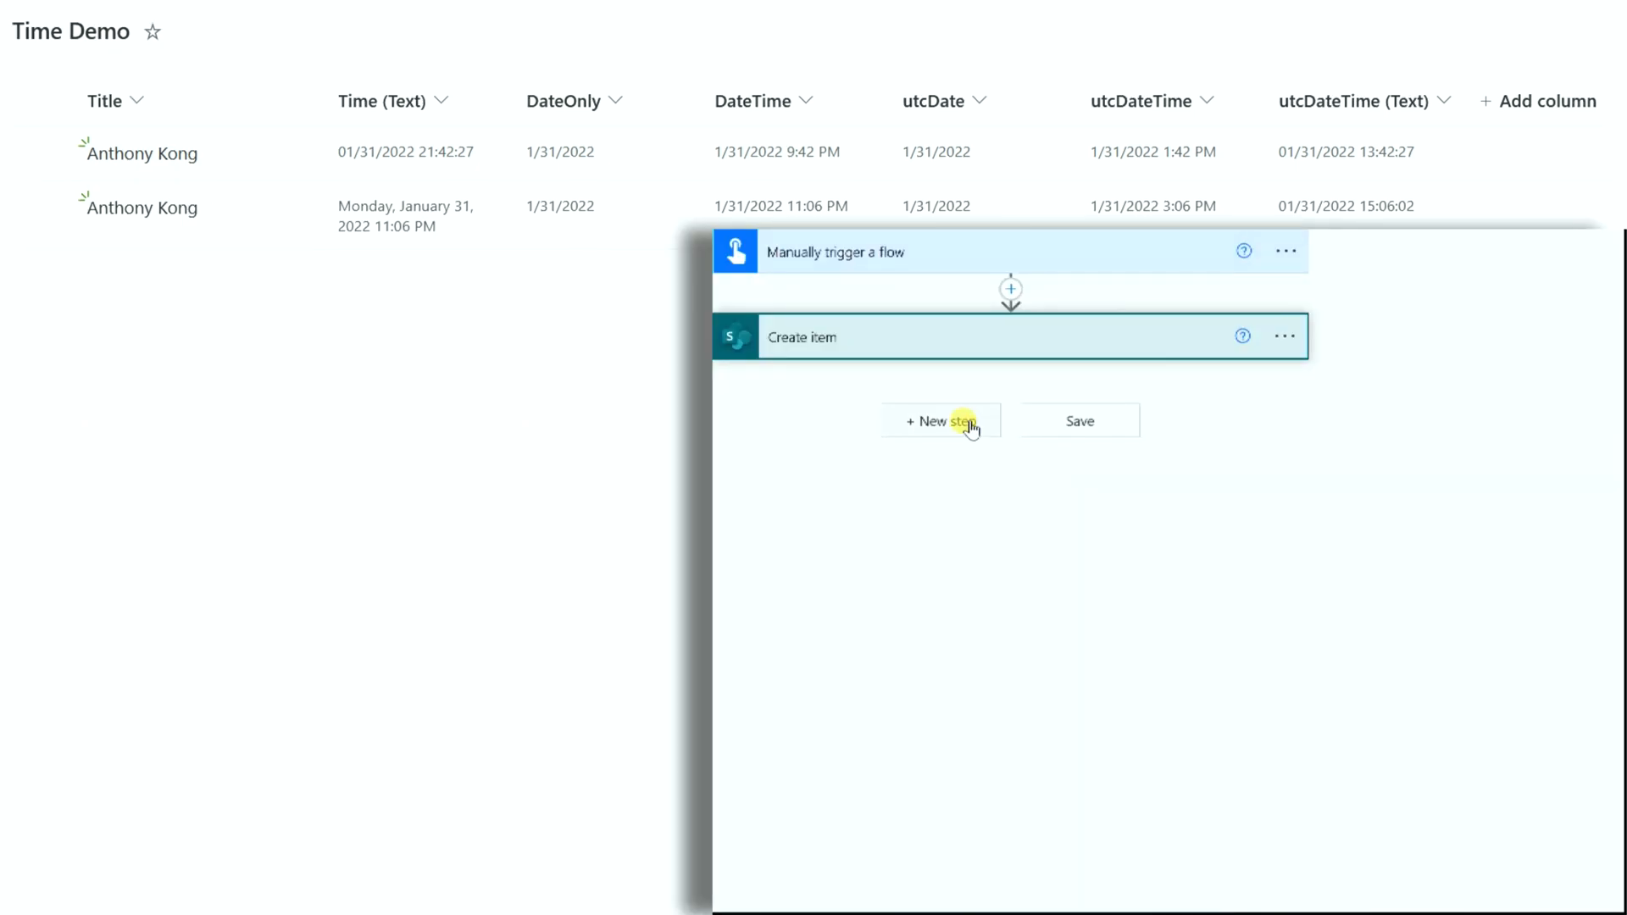
- Add the Date Time action Convert time zone after Create item and select its Base time field
left_click(971, 429)
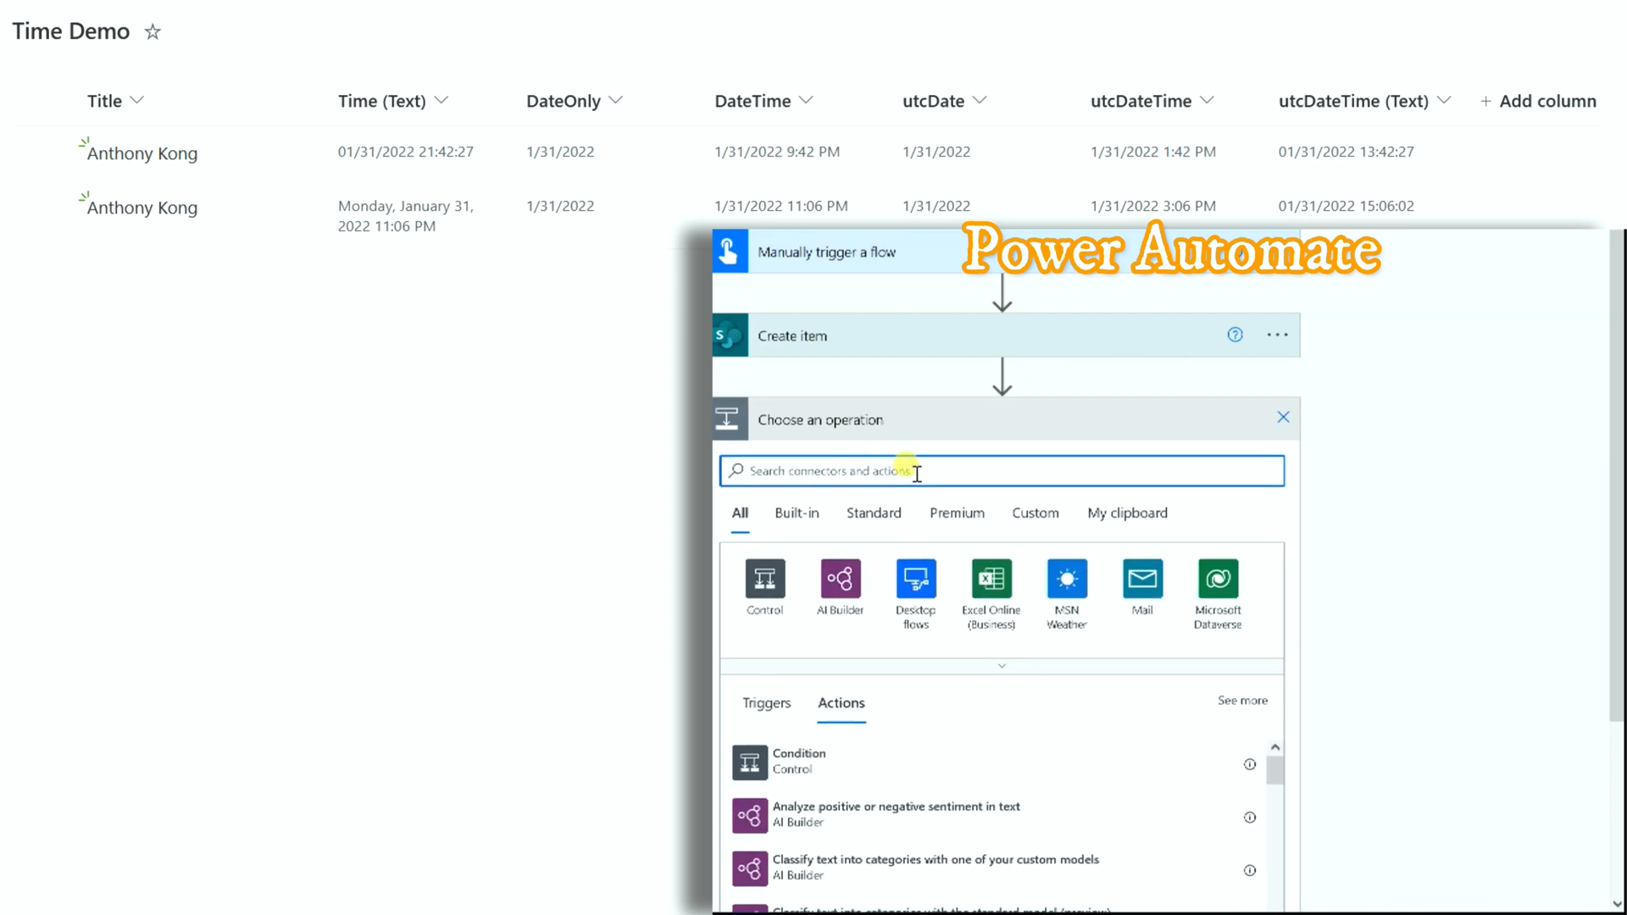
type("convert")
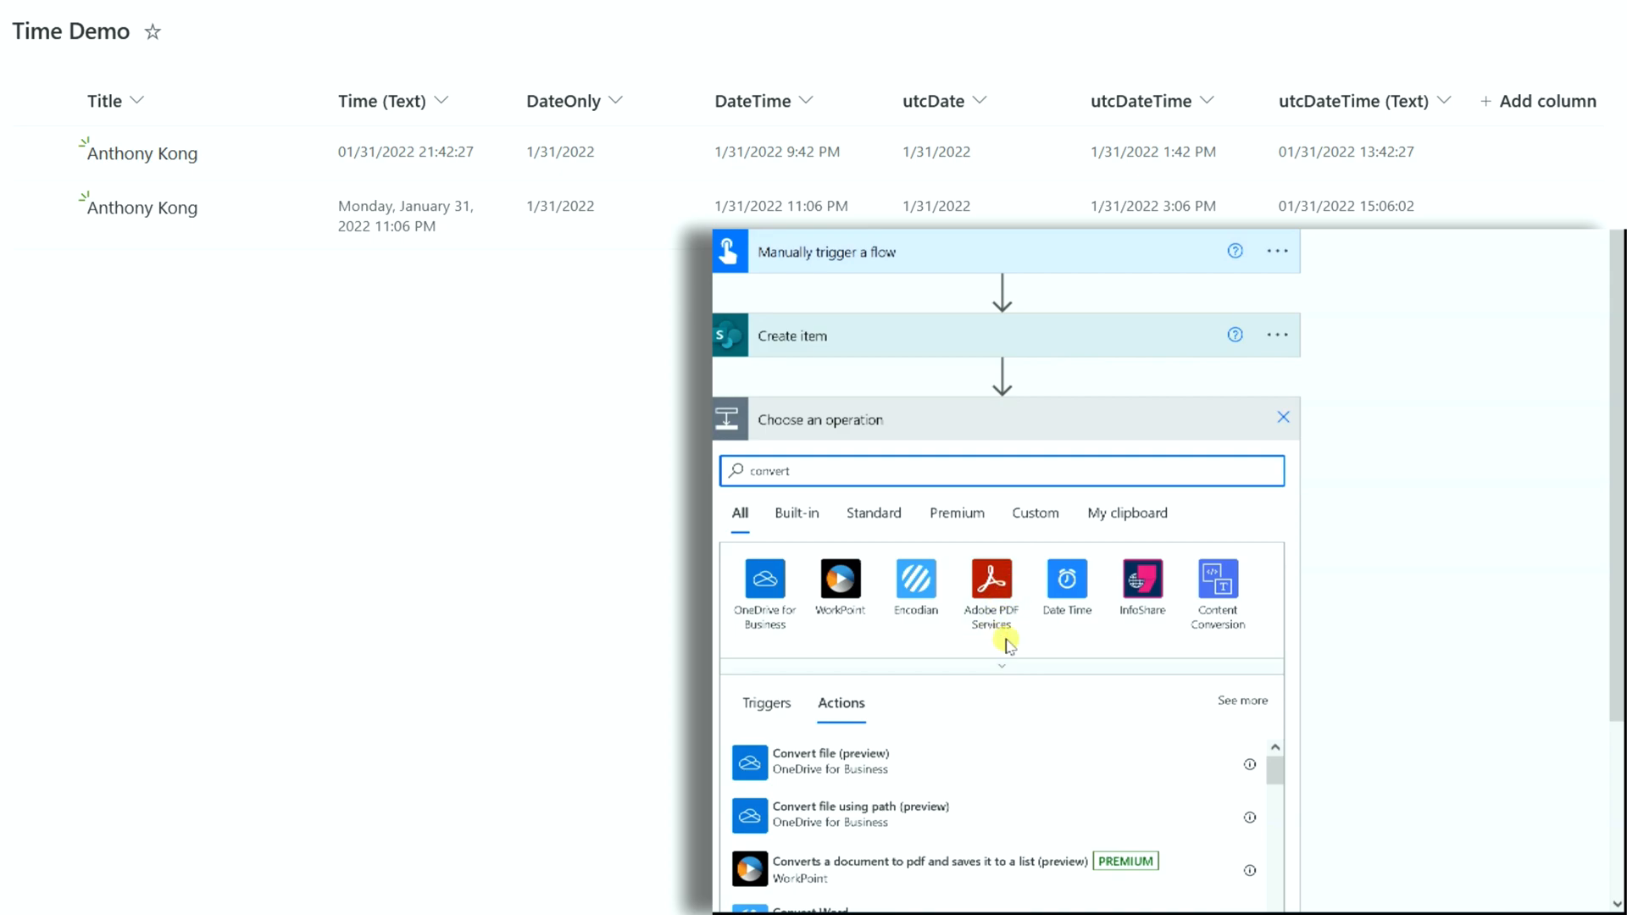
scroll(1006, 644, "down", 1)
scroll(1007, 644, "down", 2)
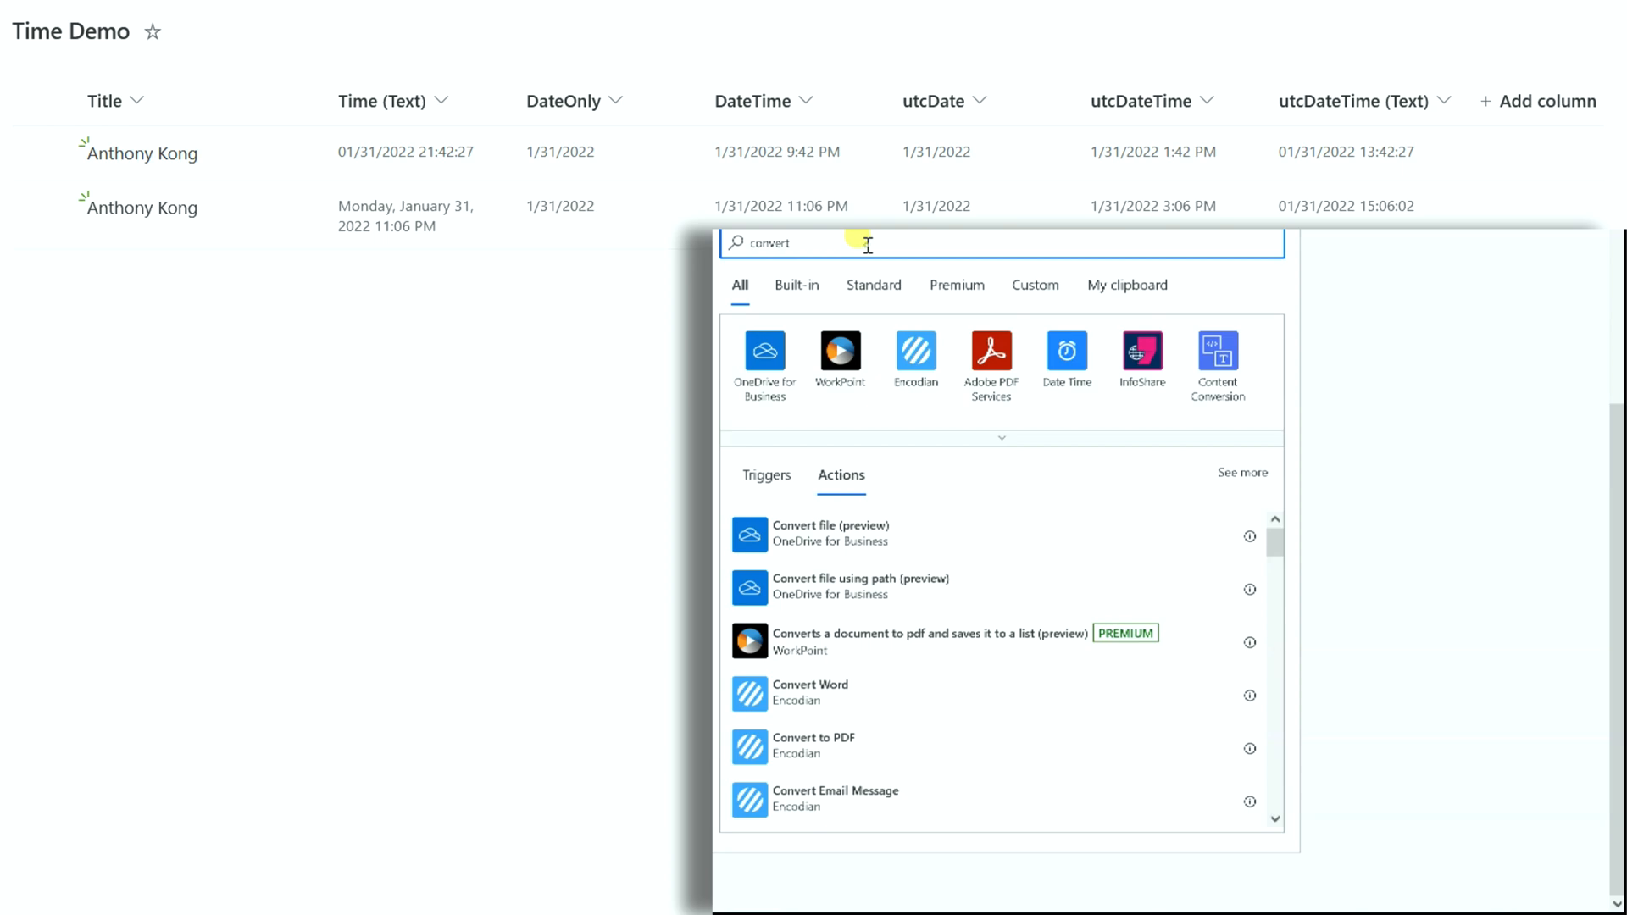
type("t")
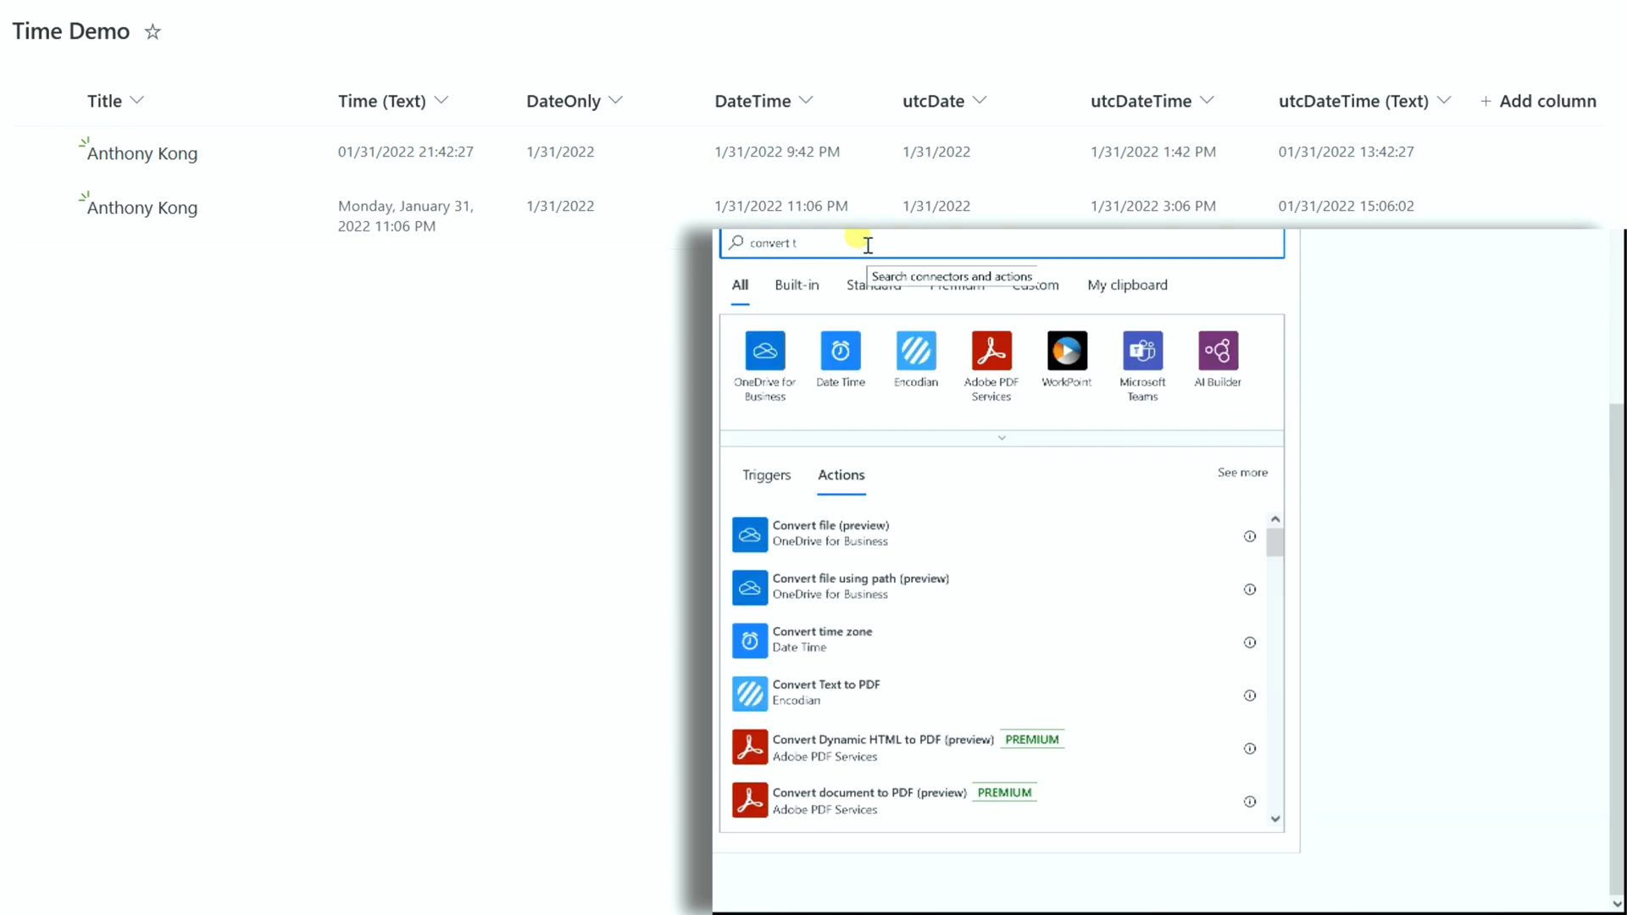
type("ime")
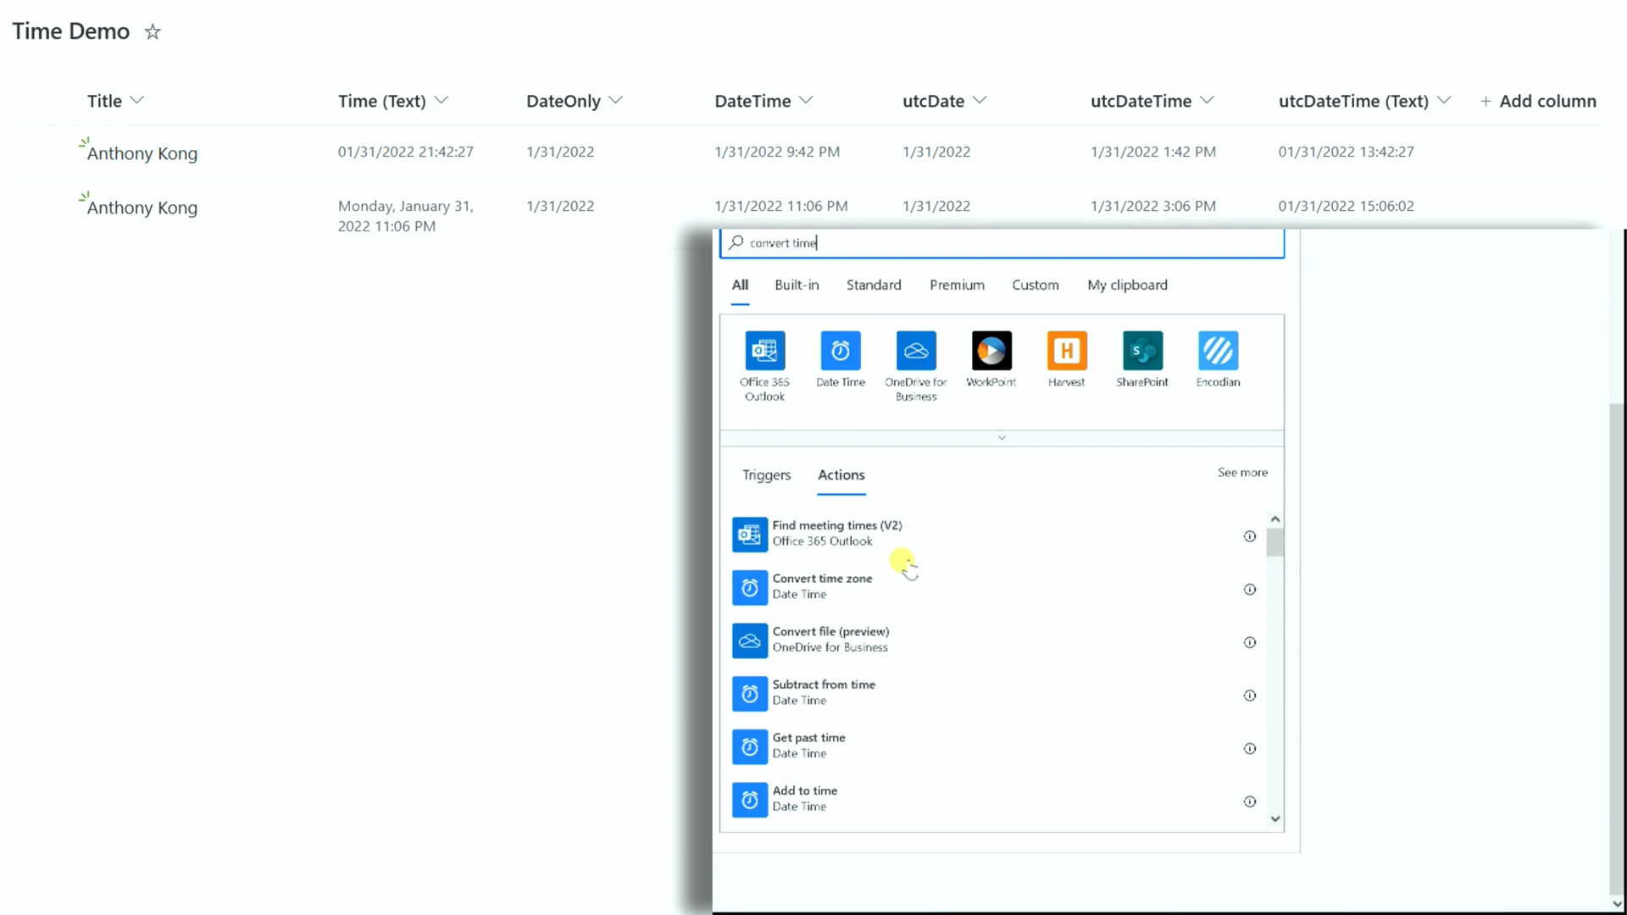
left_click(826, 597)
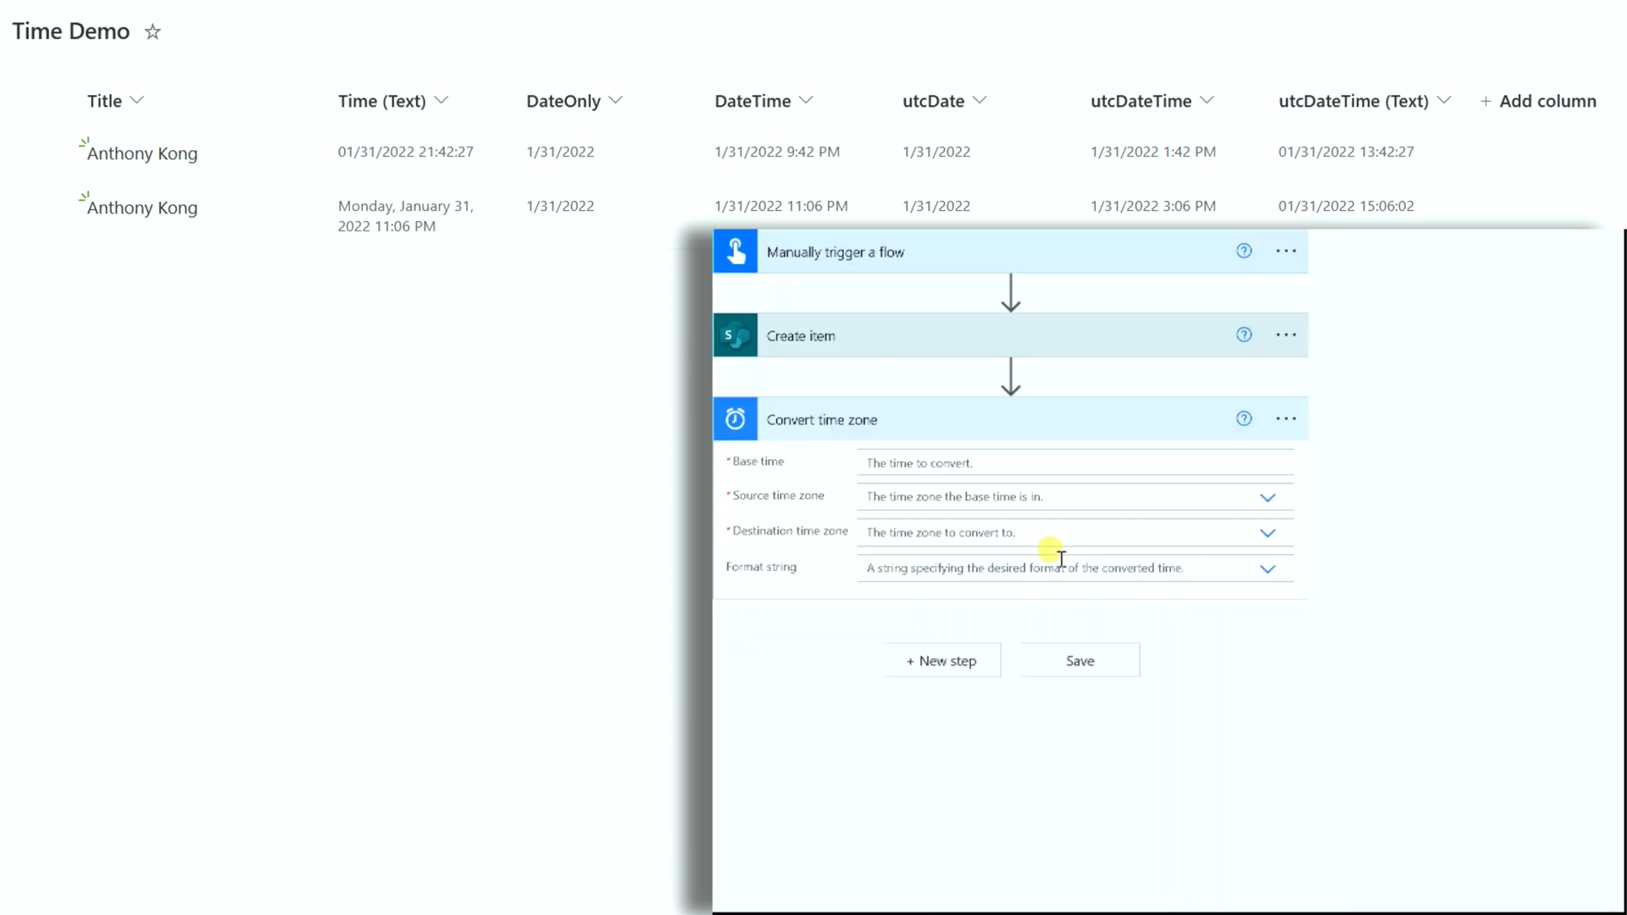
left_click(992, 464)
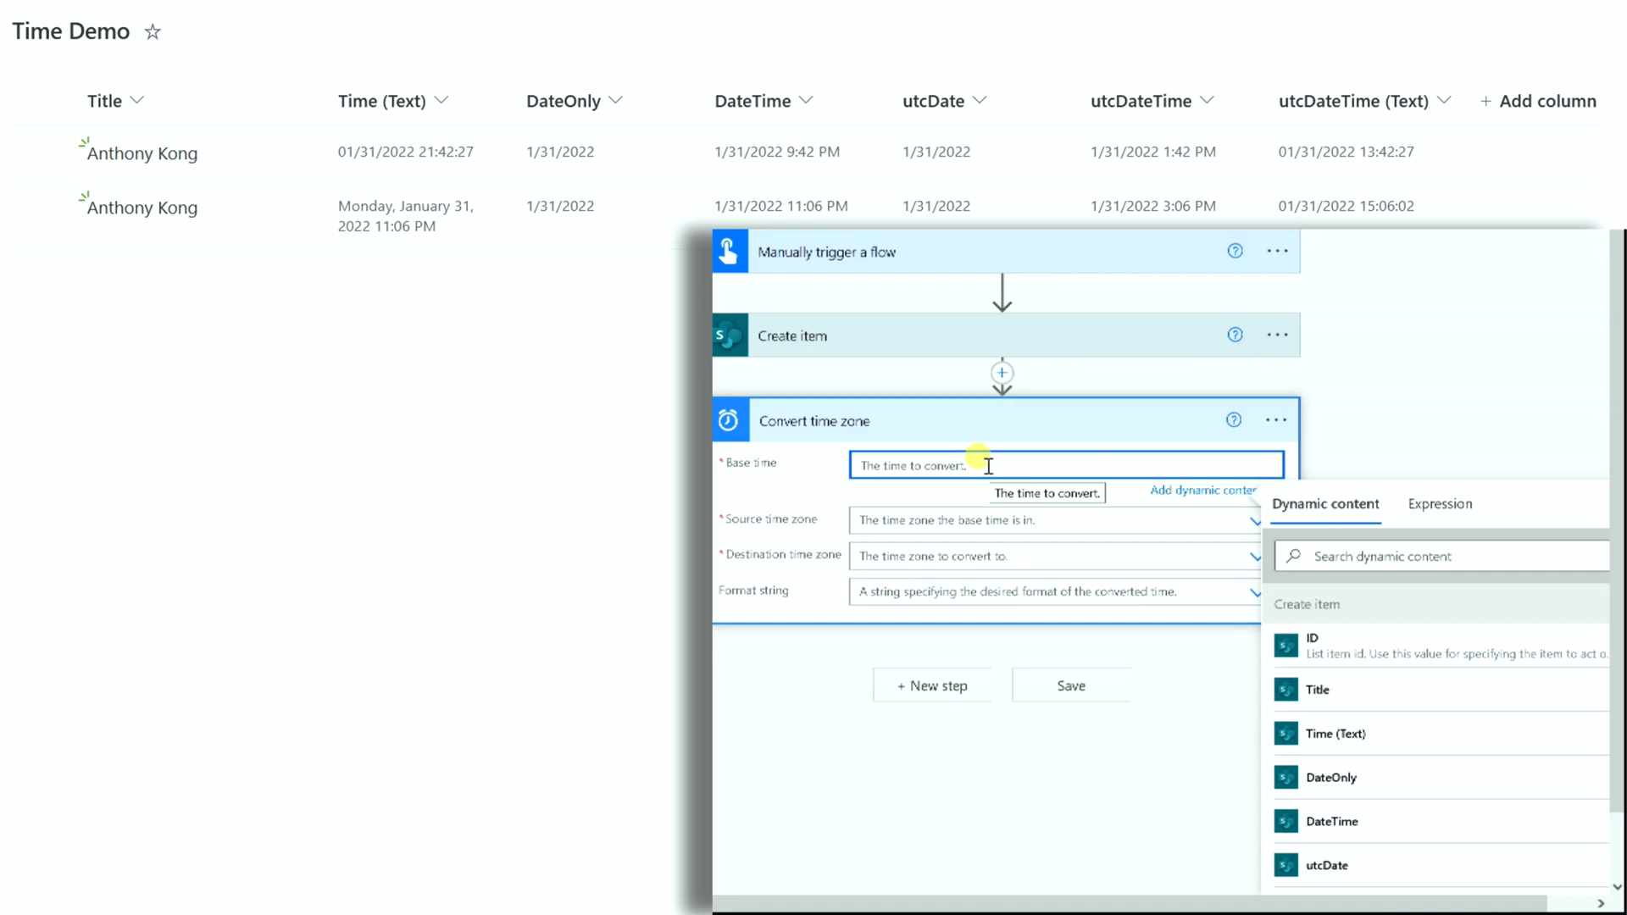
type("ut")
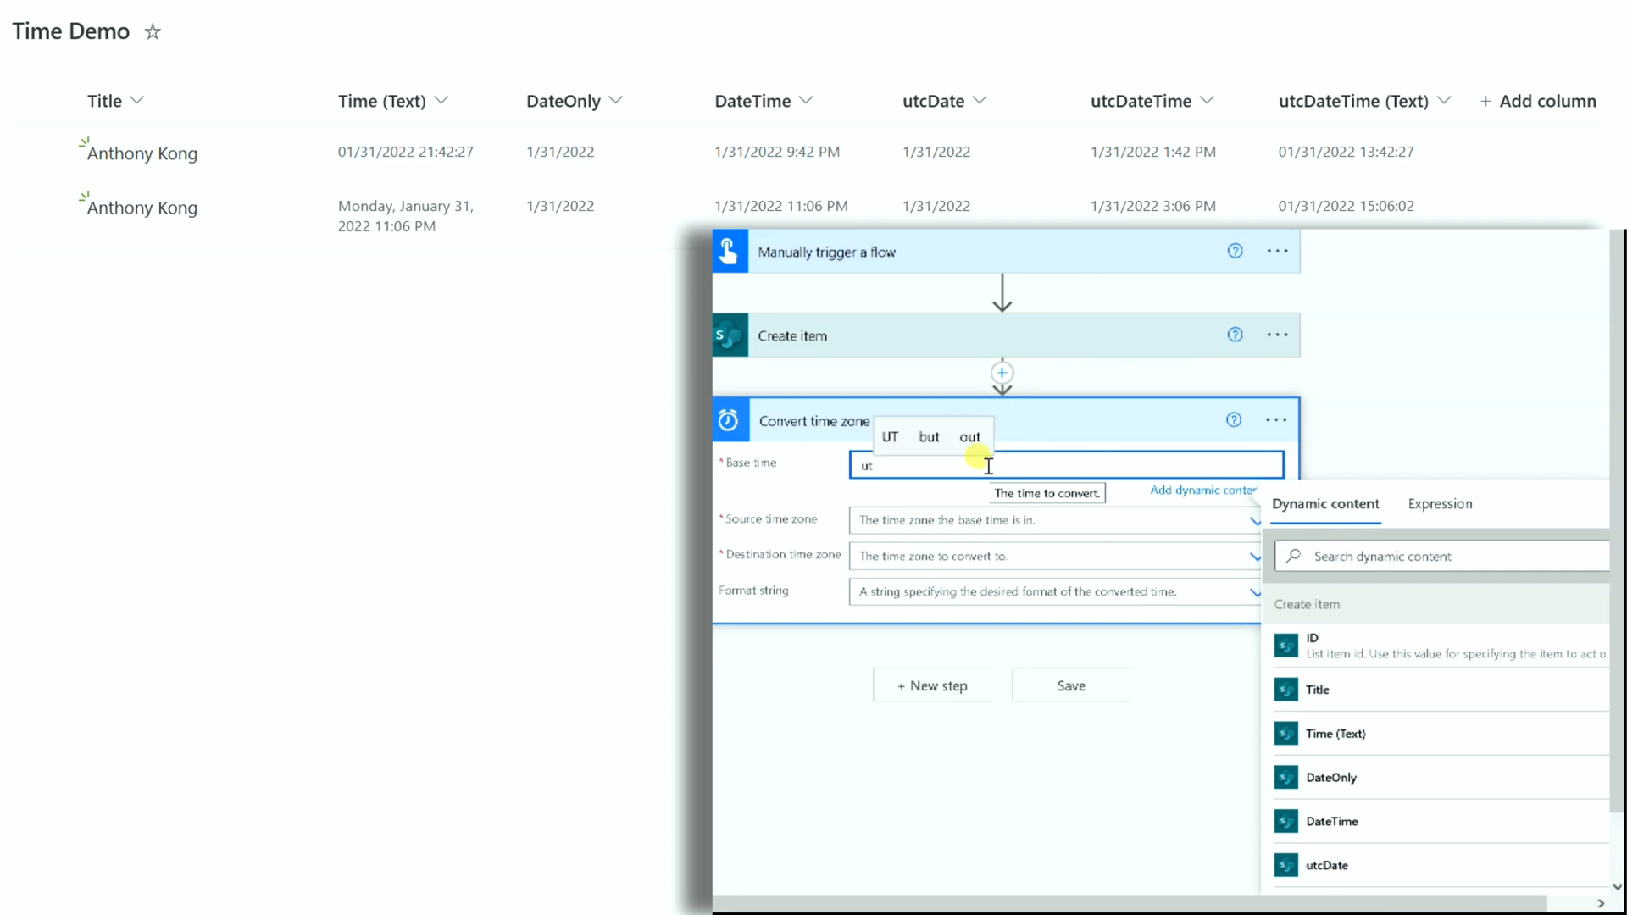
type("c")
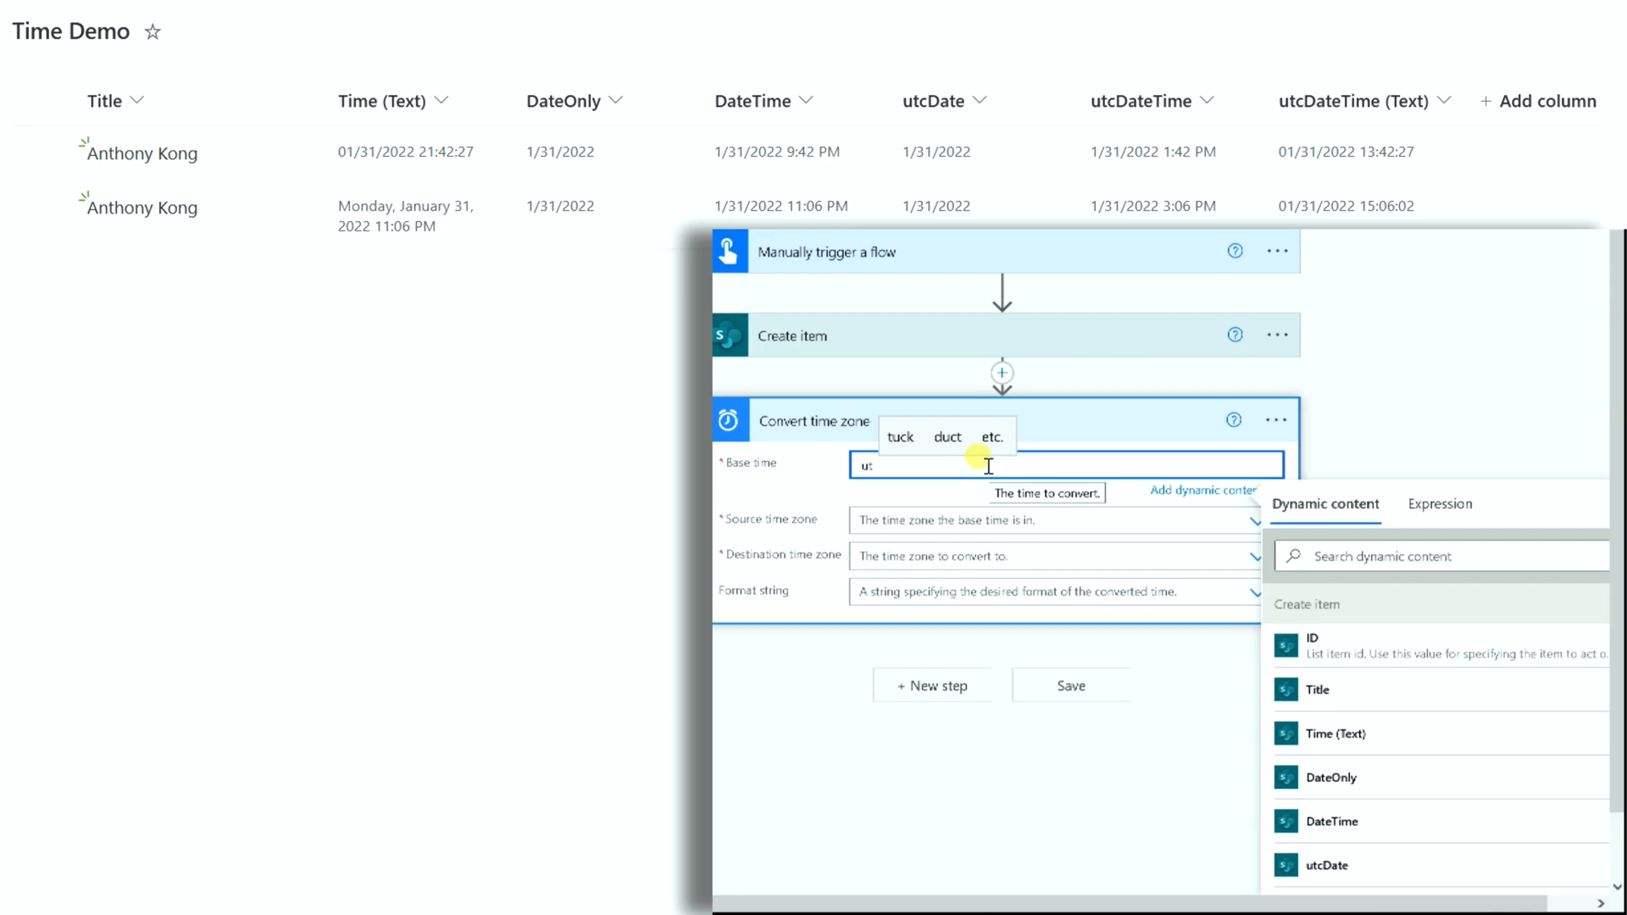
key("BackSpace")
key("BackSpace")
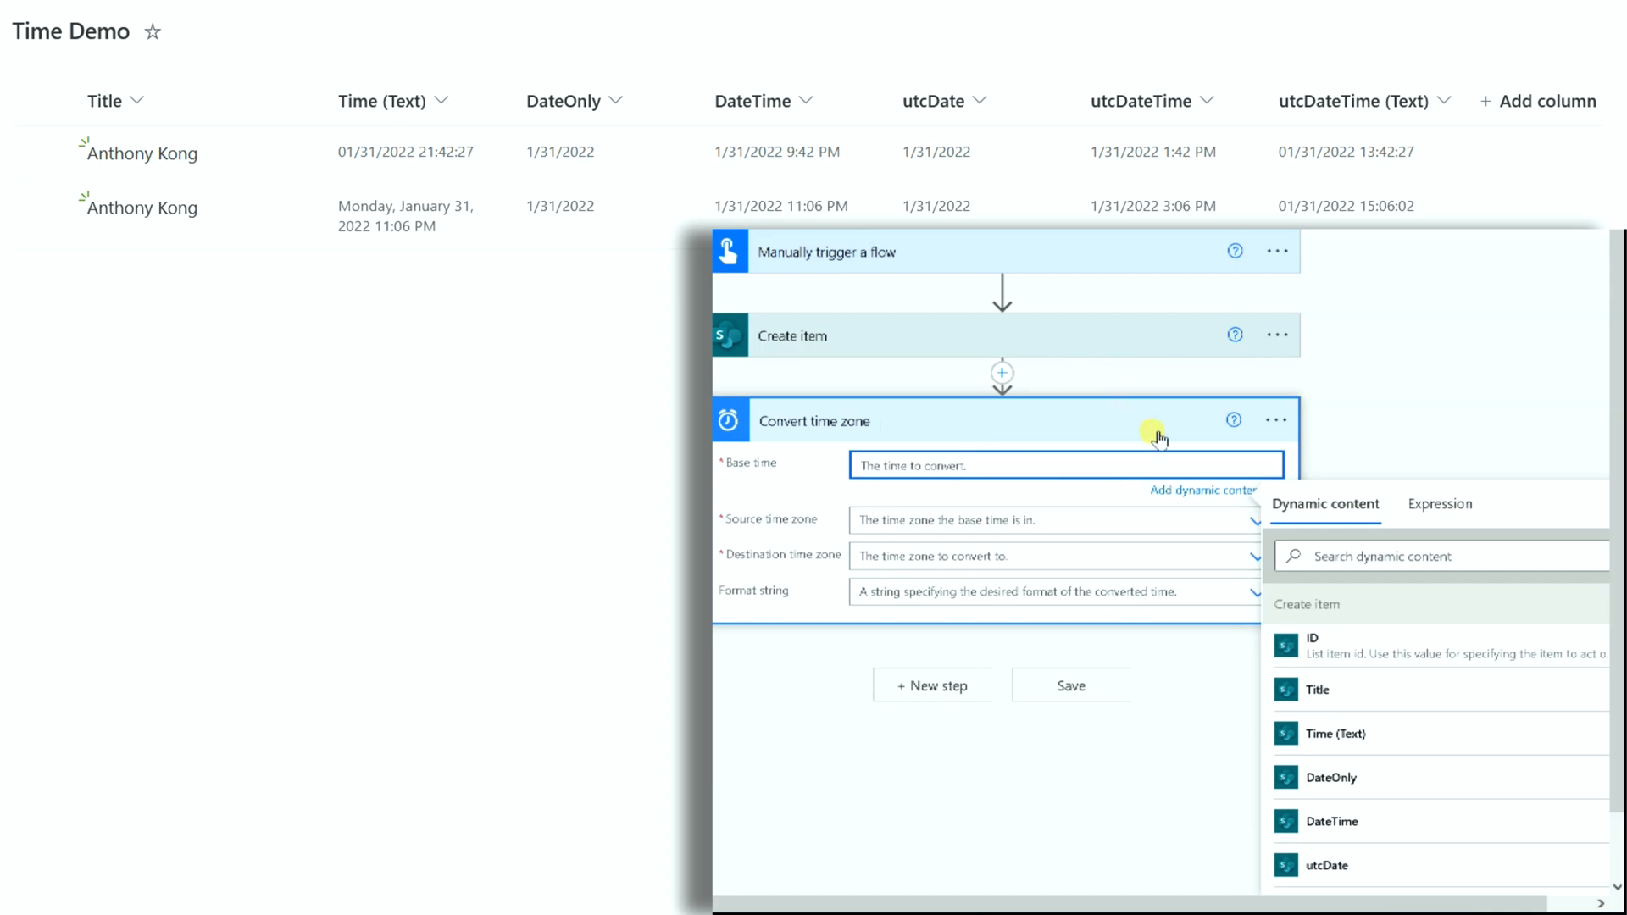
- Set the Base time of the Convert time zone action to the expression utcNow()
left_click(1434, 507)
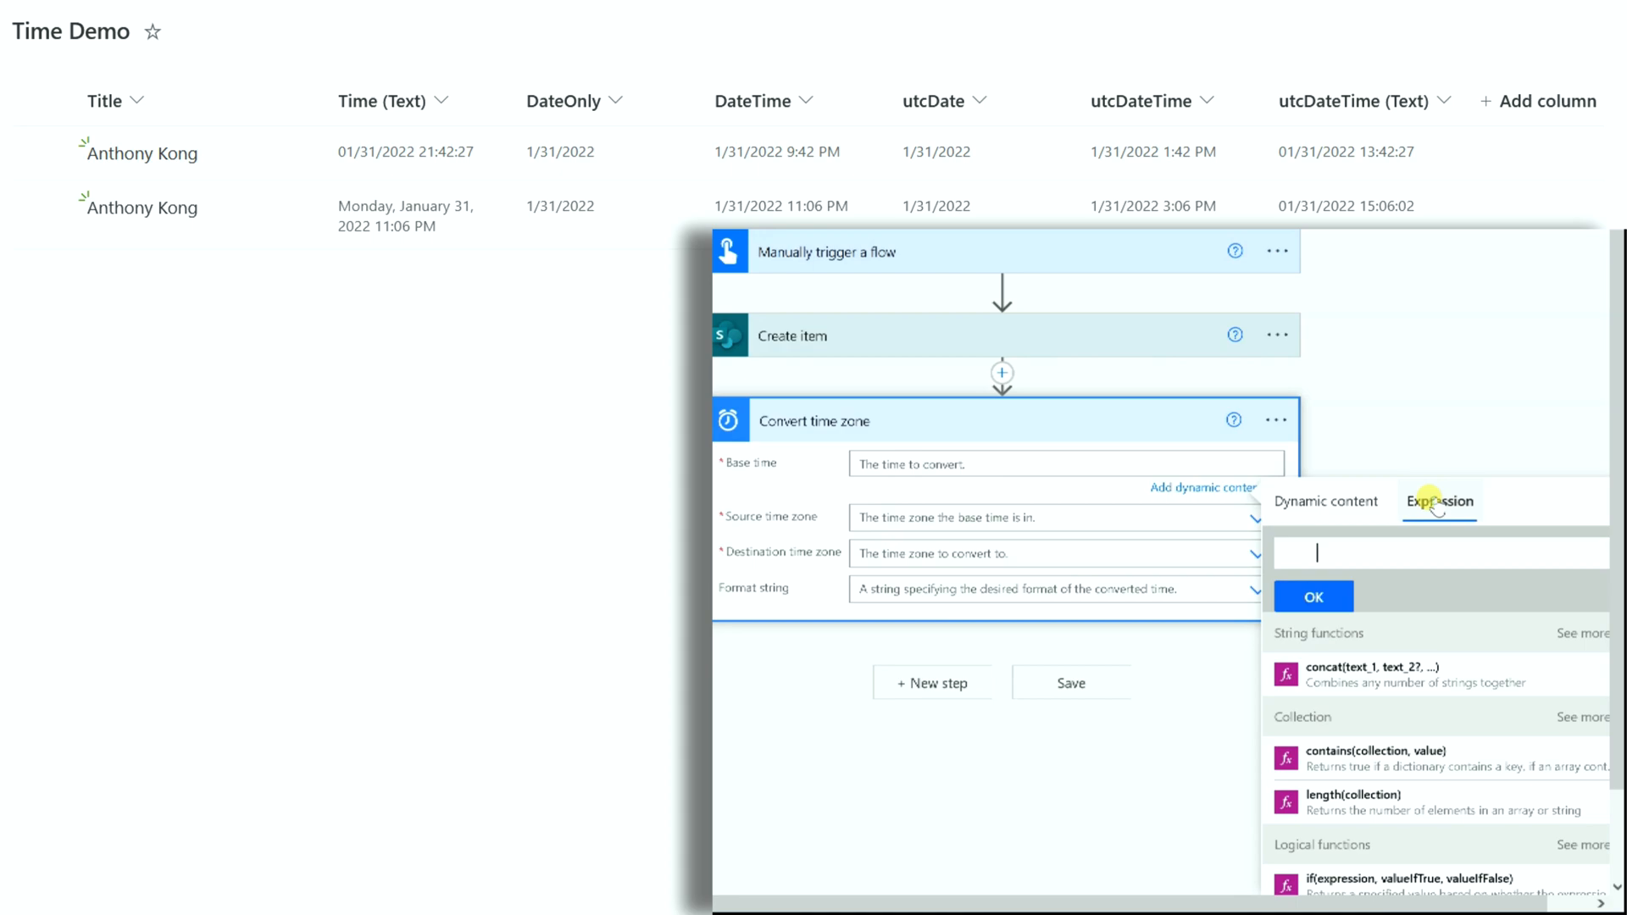
left_click(1329, 552)
type("utc")
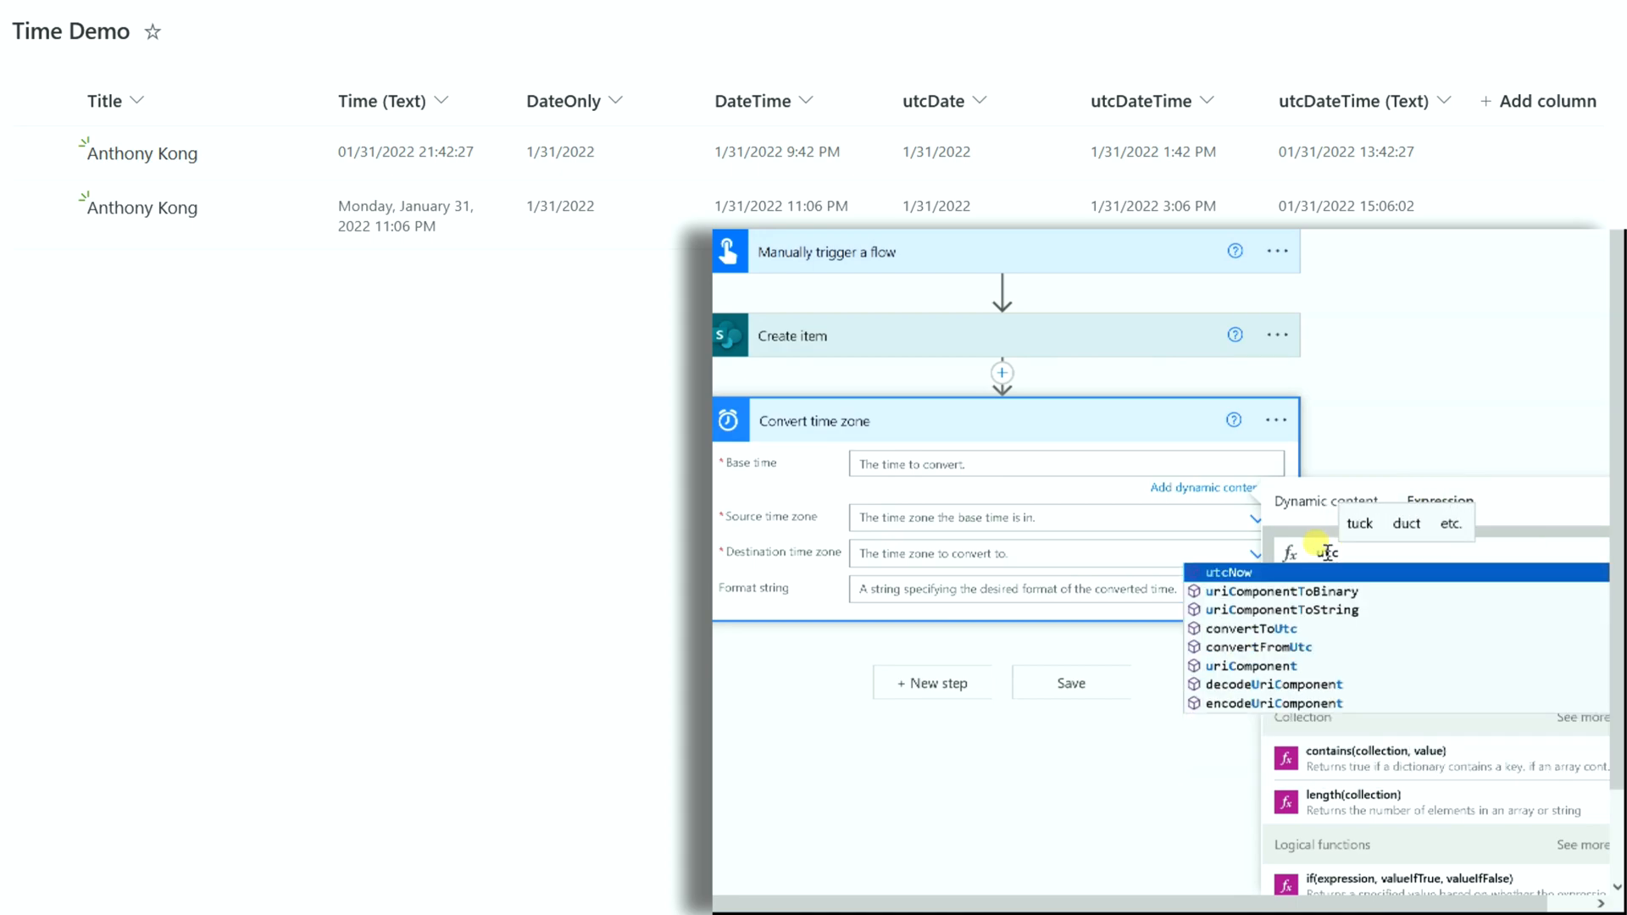
left_click(1233, 574)
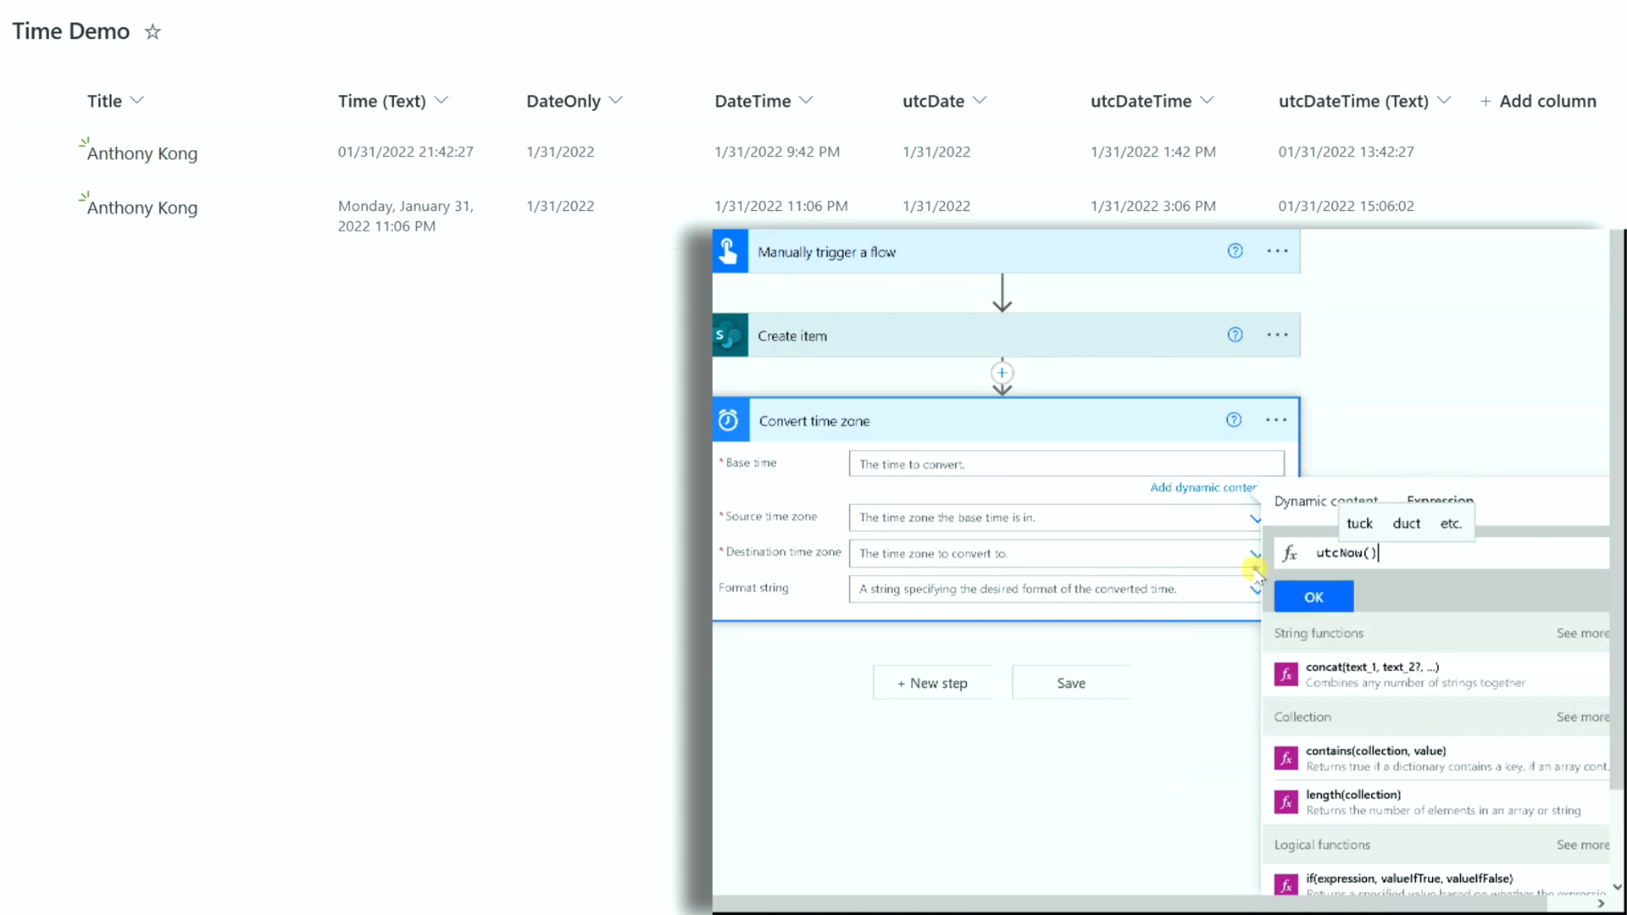
left_click(1306, 598)
left_click(1065, 464)
left_click(1313, 599)
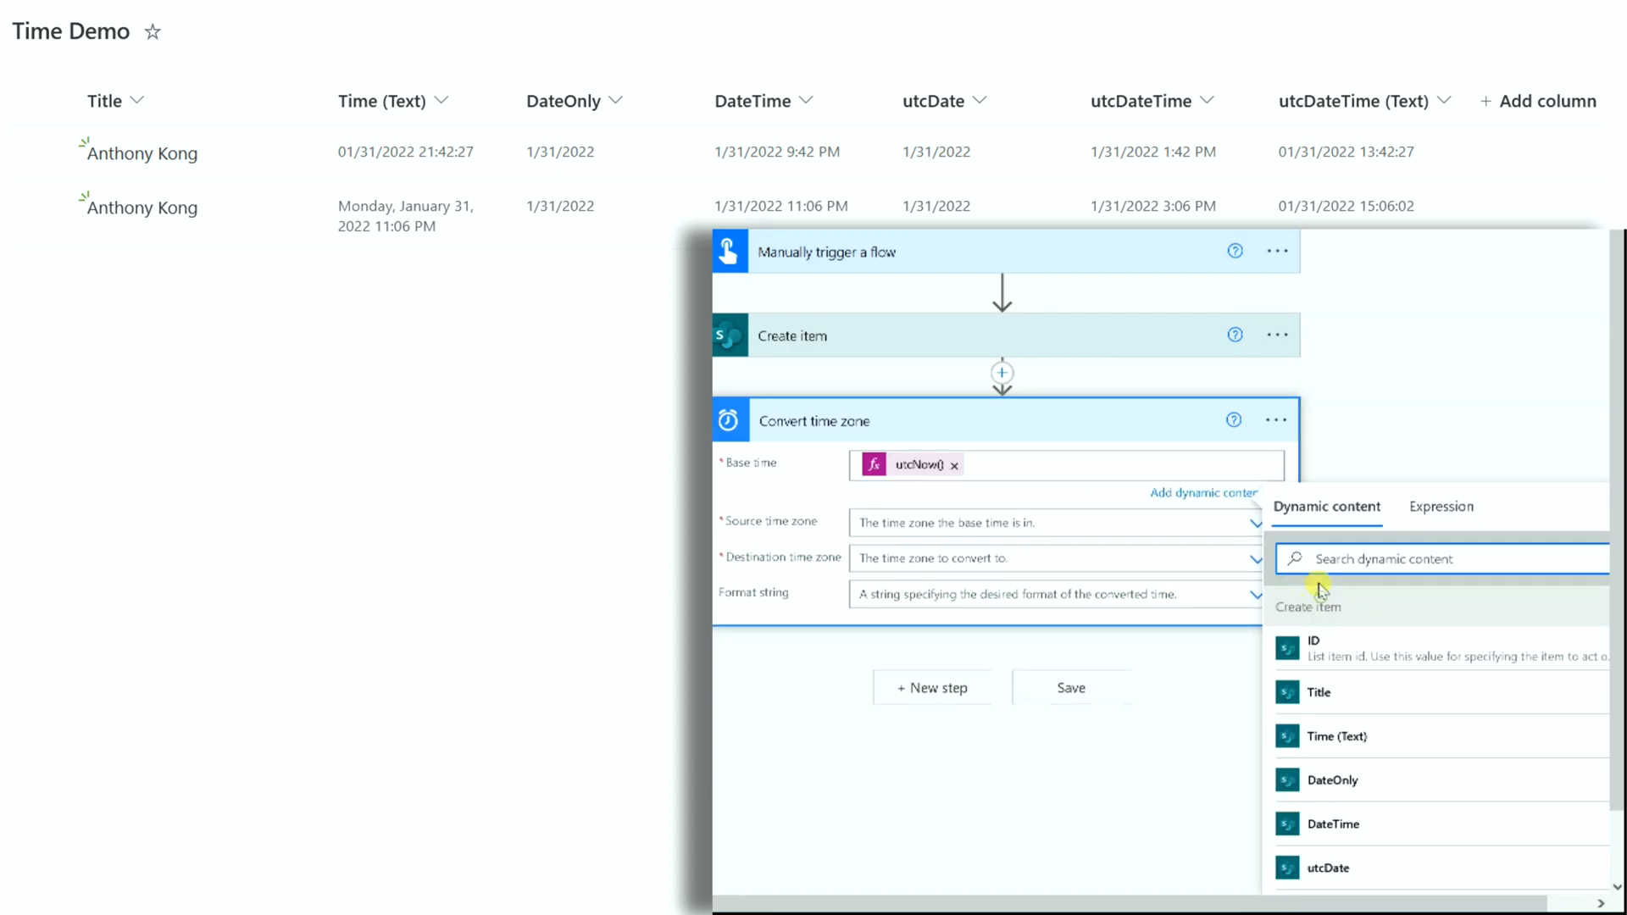
- Set source zone (UTC) Coordinated Universal Time, destination (UTC+08:00) Beijing, Chongqing, Hong Kong, Urumqi, and format Full date/time pattern (short time), and collapse the action
left_click(963, 526)
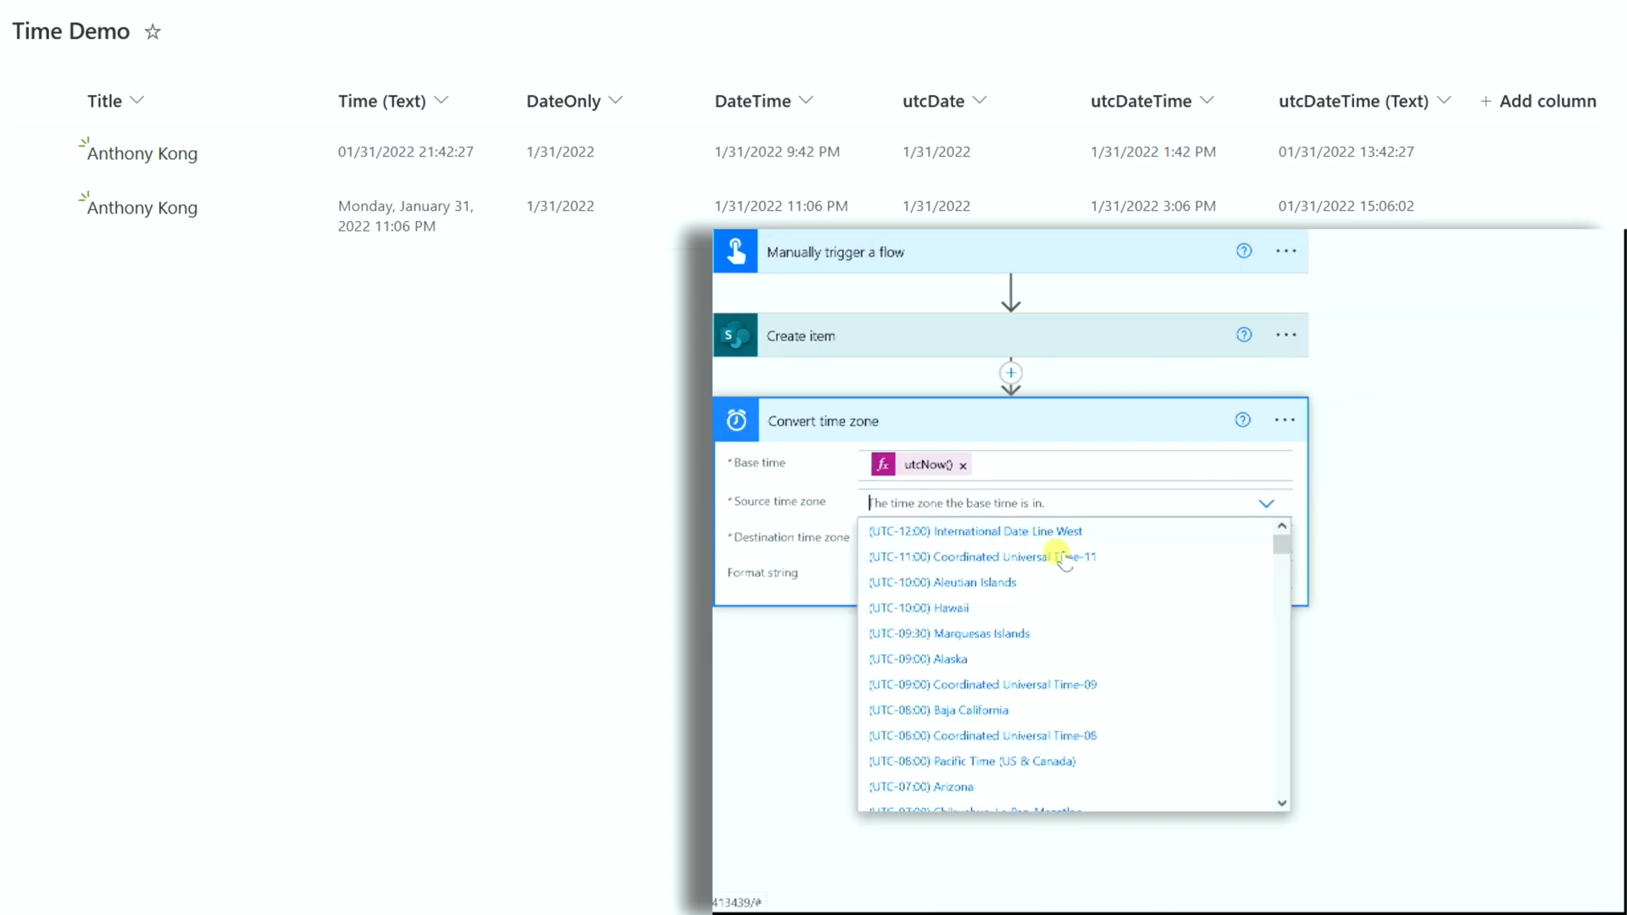
scroll(1059, 642, "down", 2)
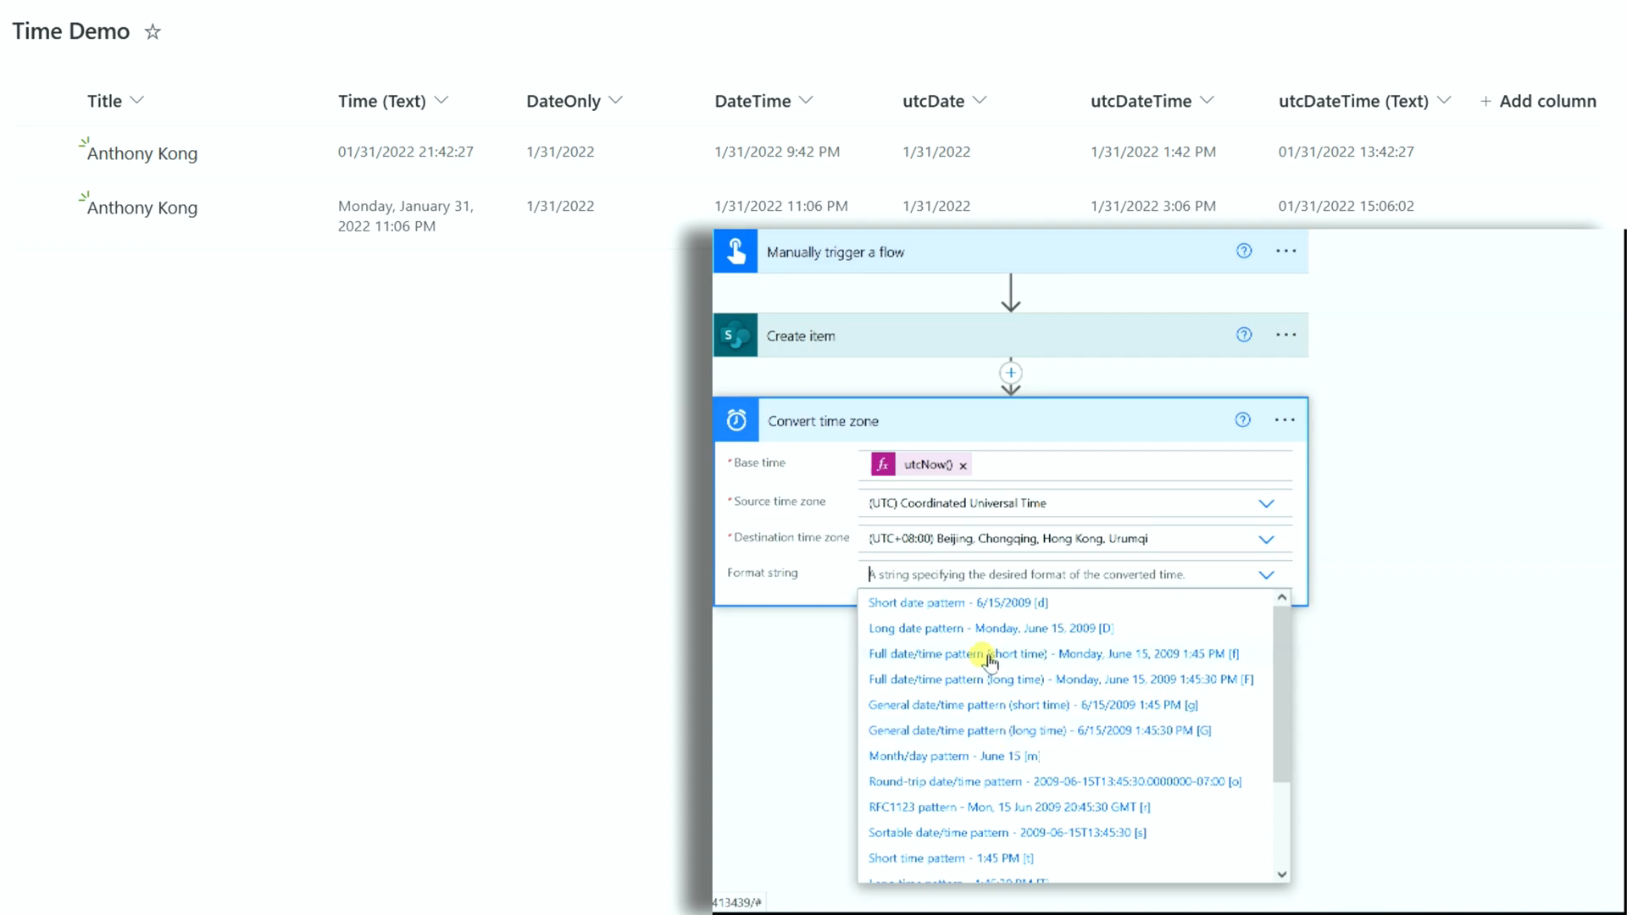
left_click(1237, 655)
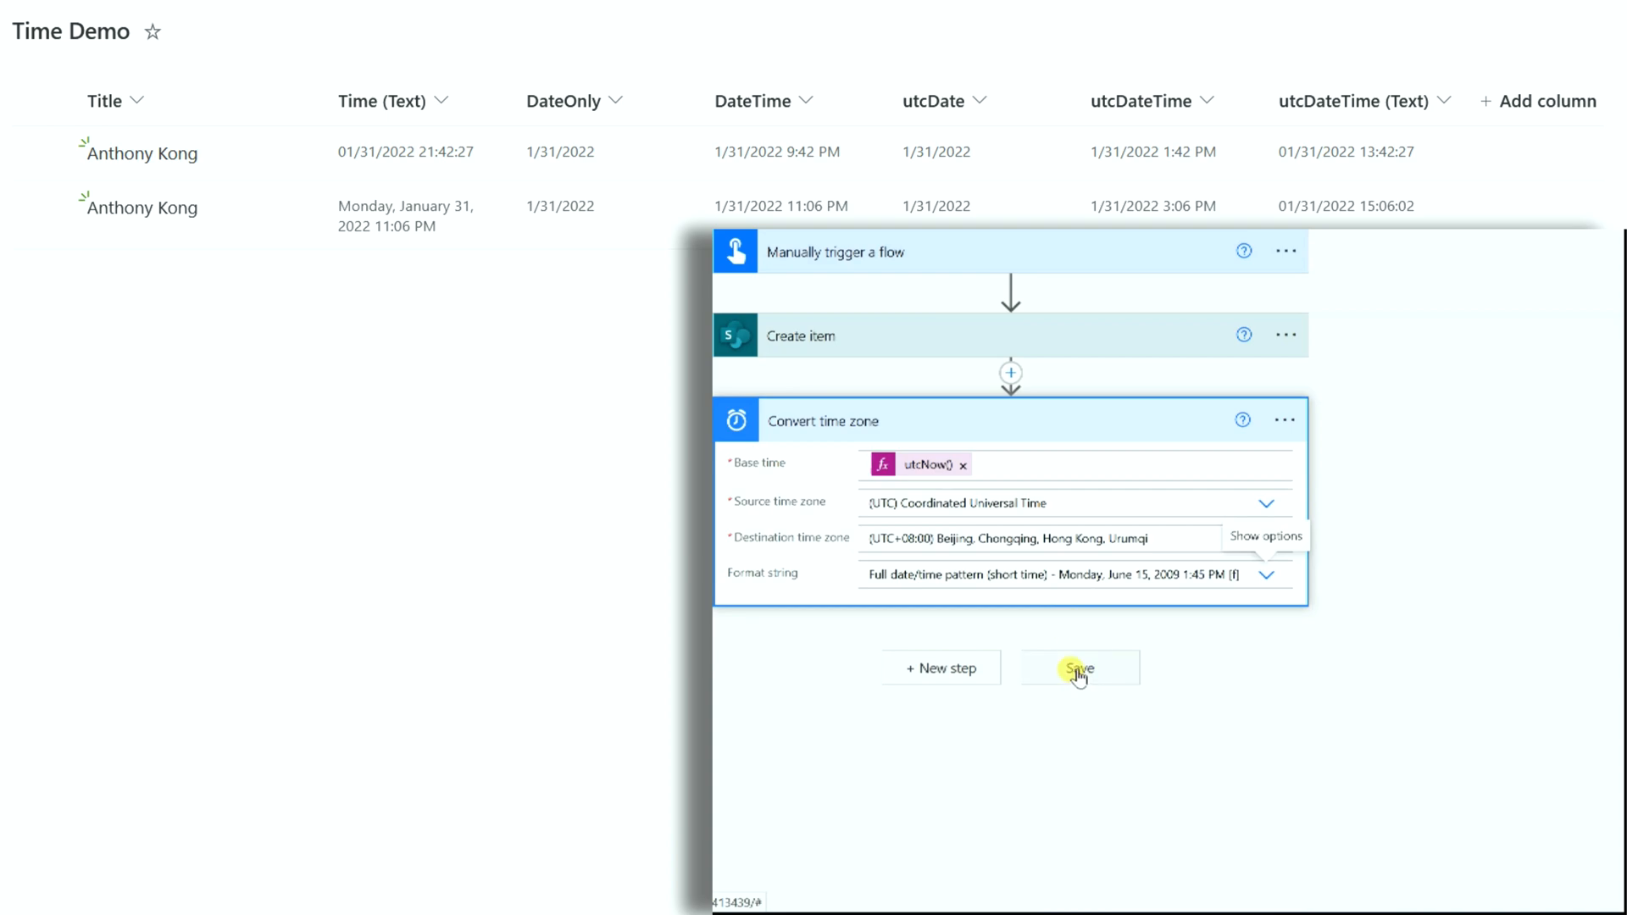
left_click(1023, 417)
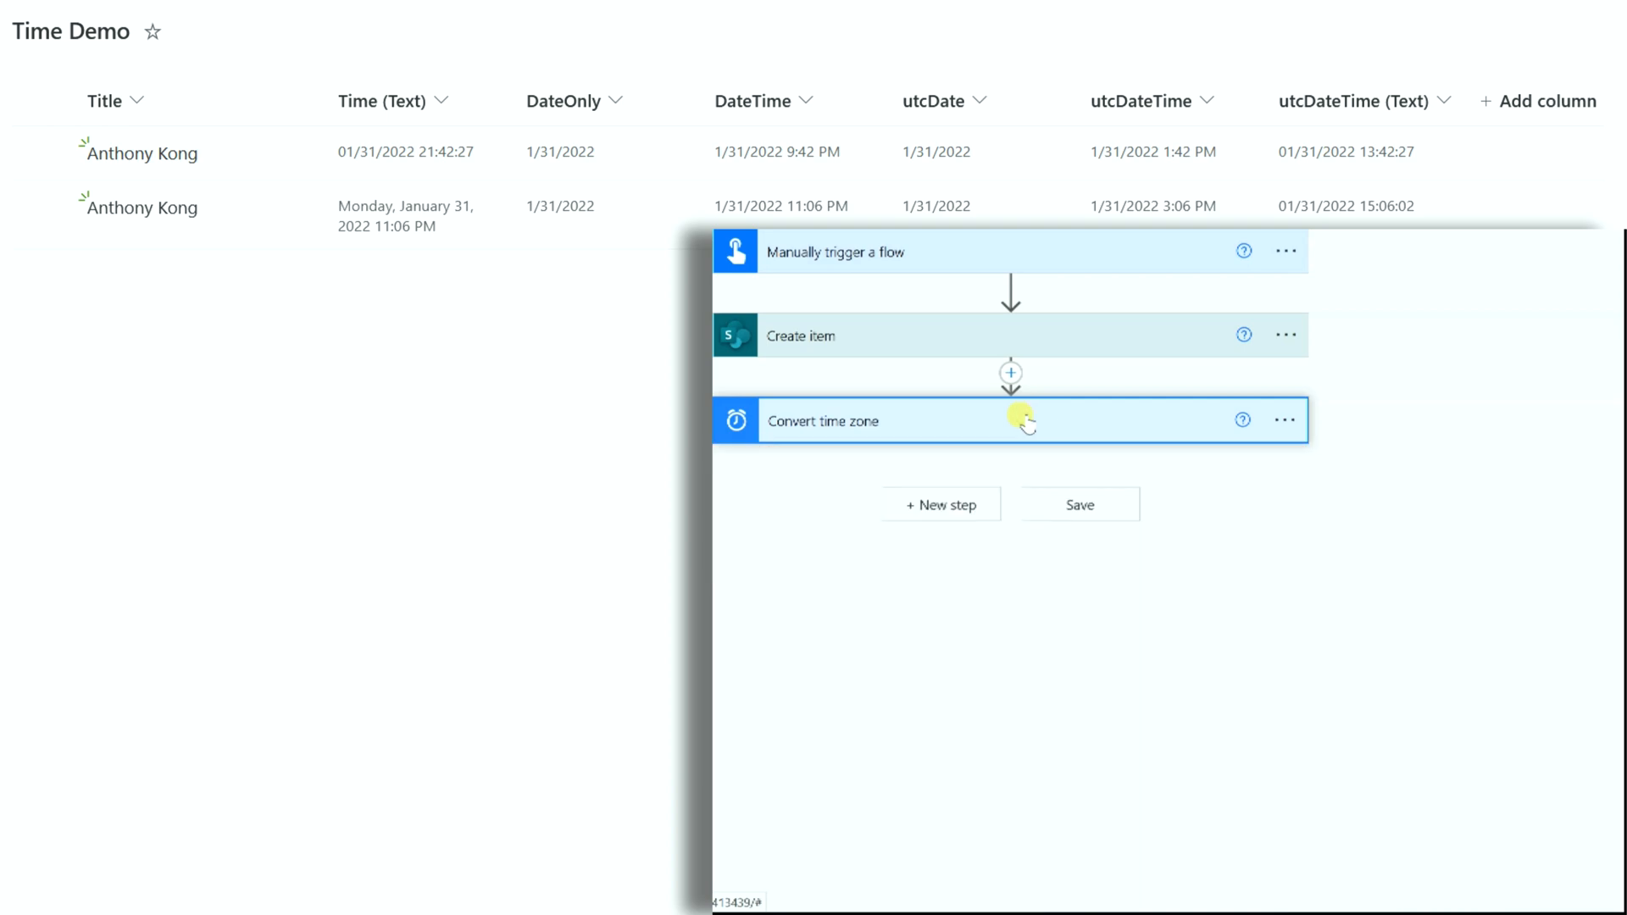
- Add the SharePoint Update item action after Convert time zone
left_click(950, 505)
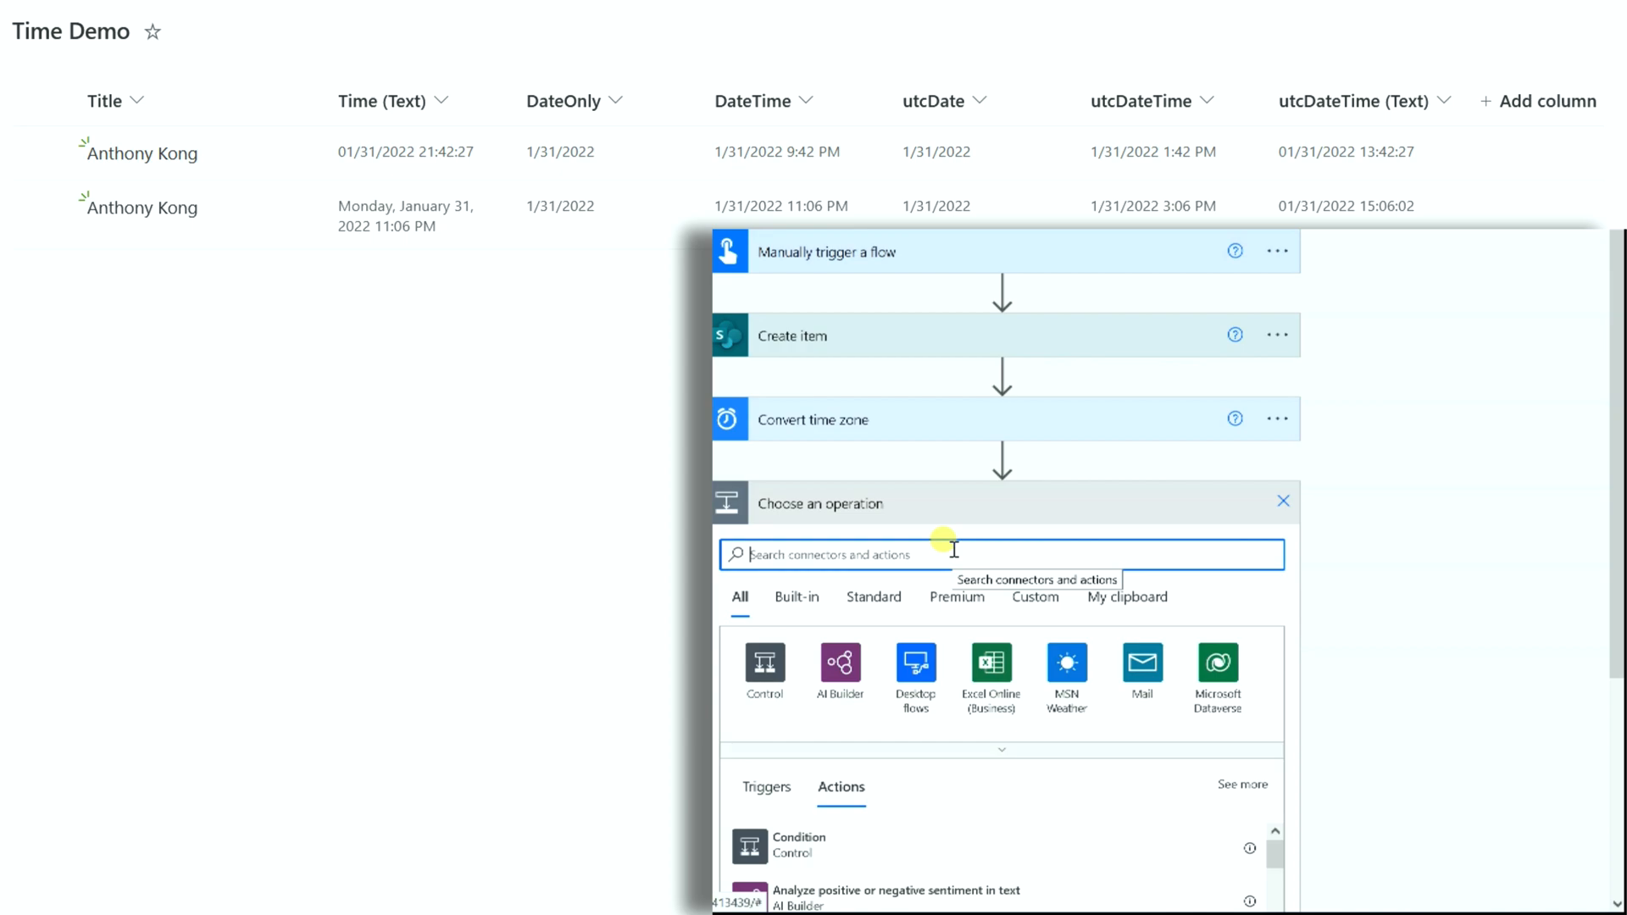
type("update")
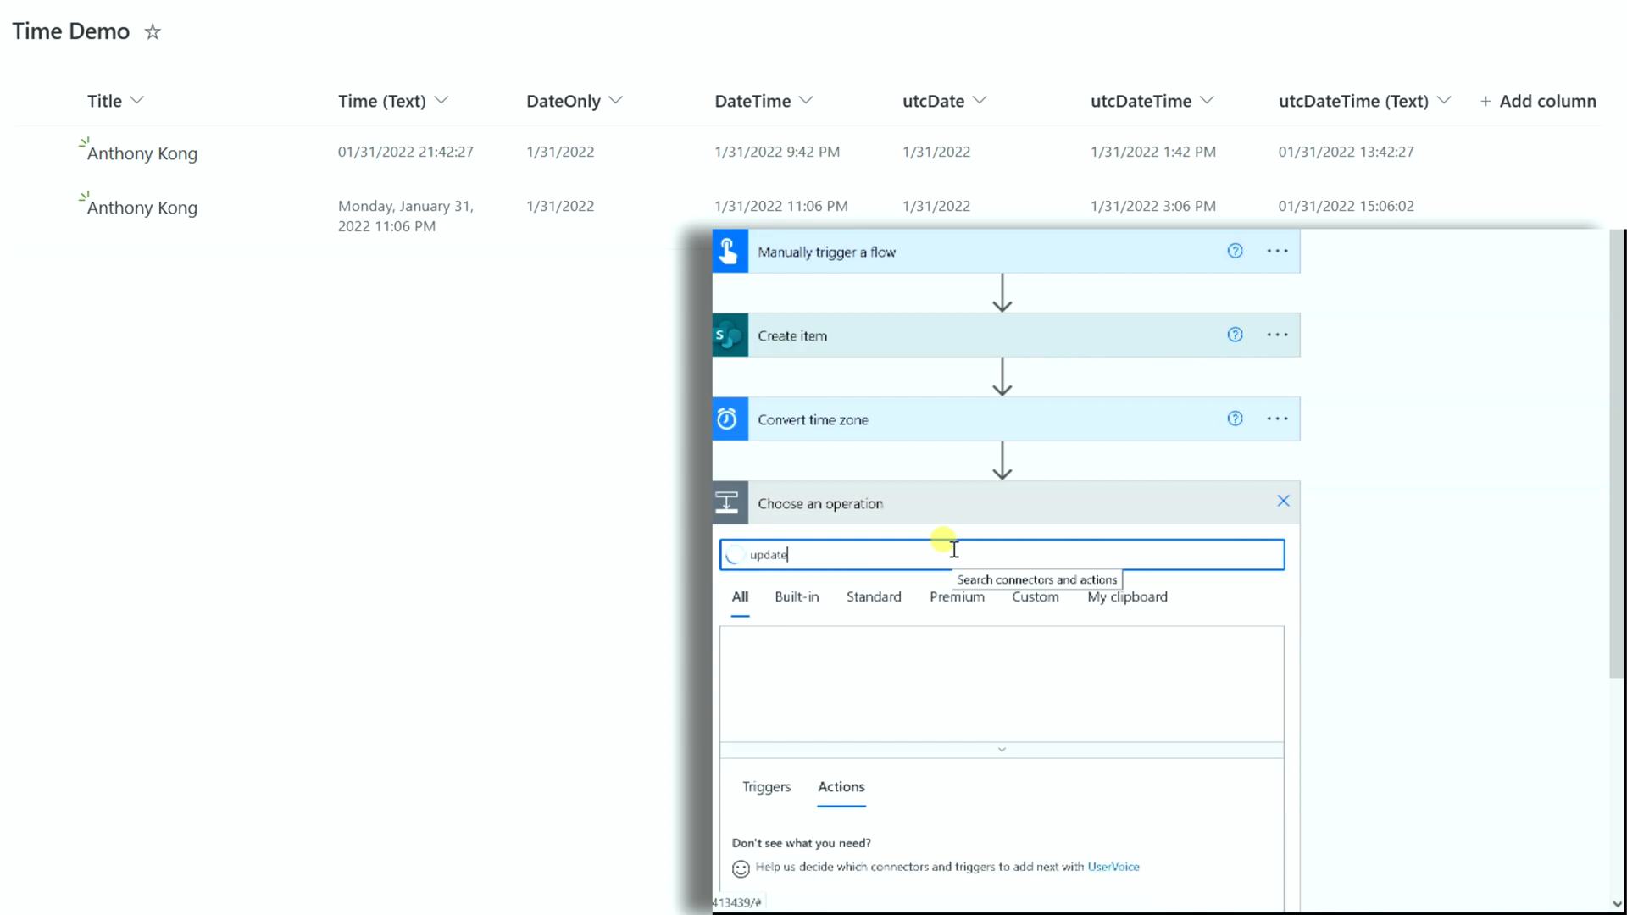
type(" item")
scroll(923, 568, "down", 4)
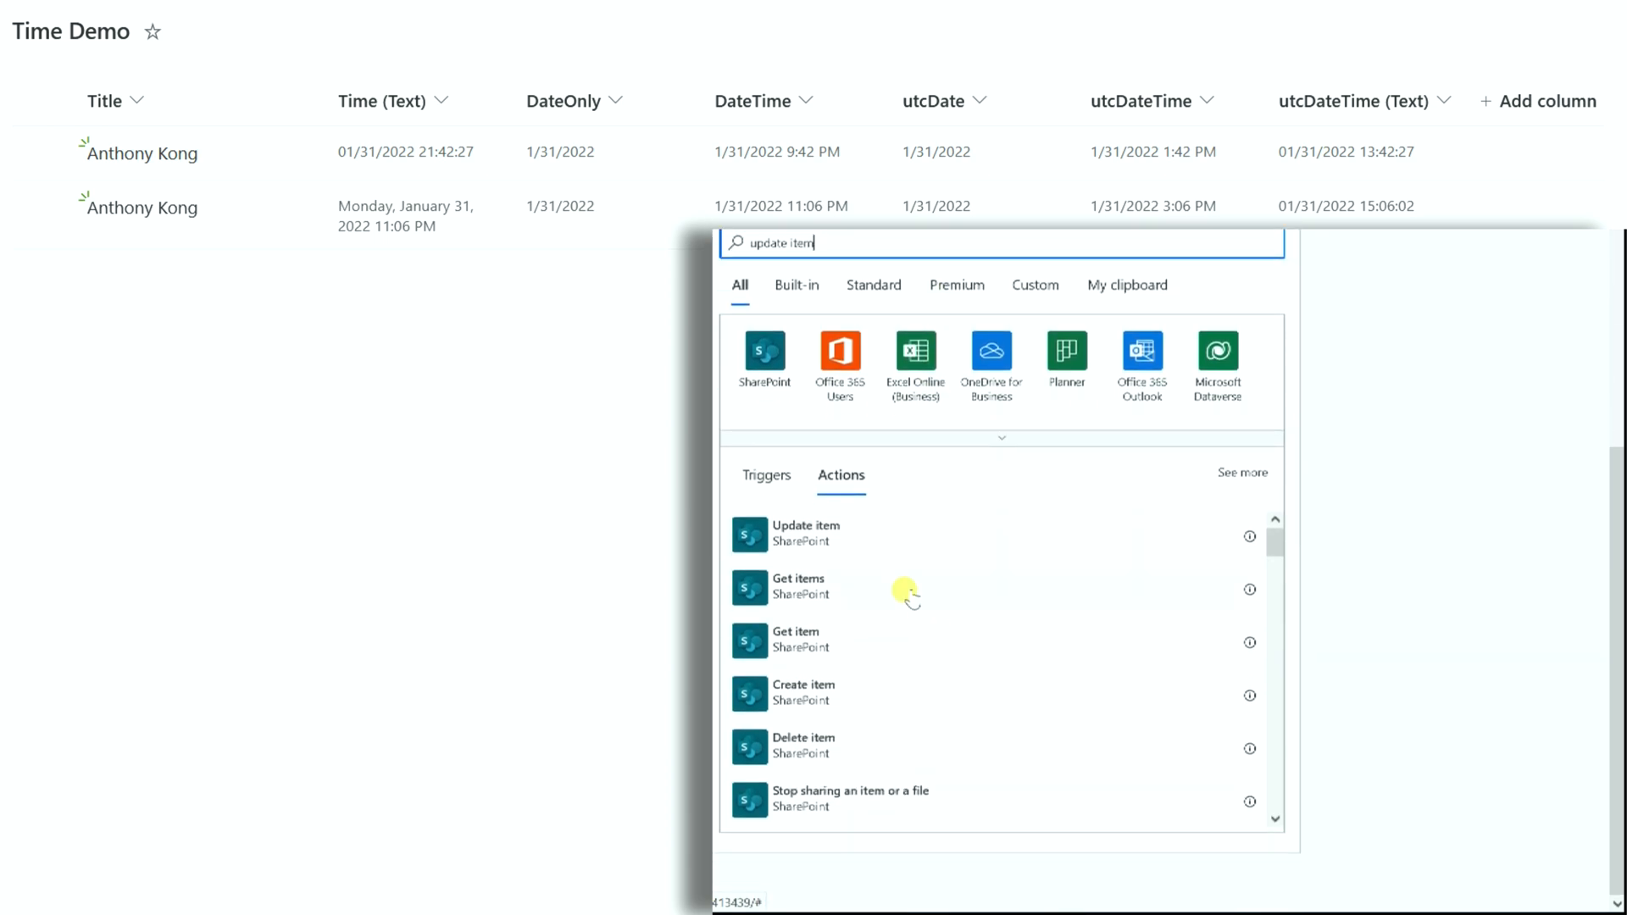
left_click(784, 526)
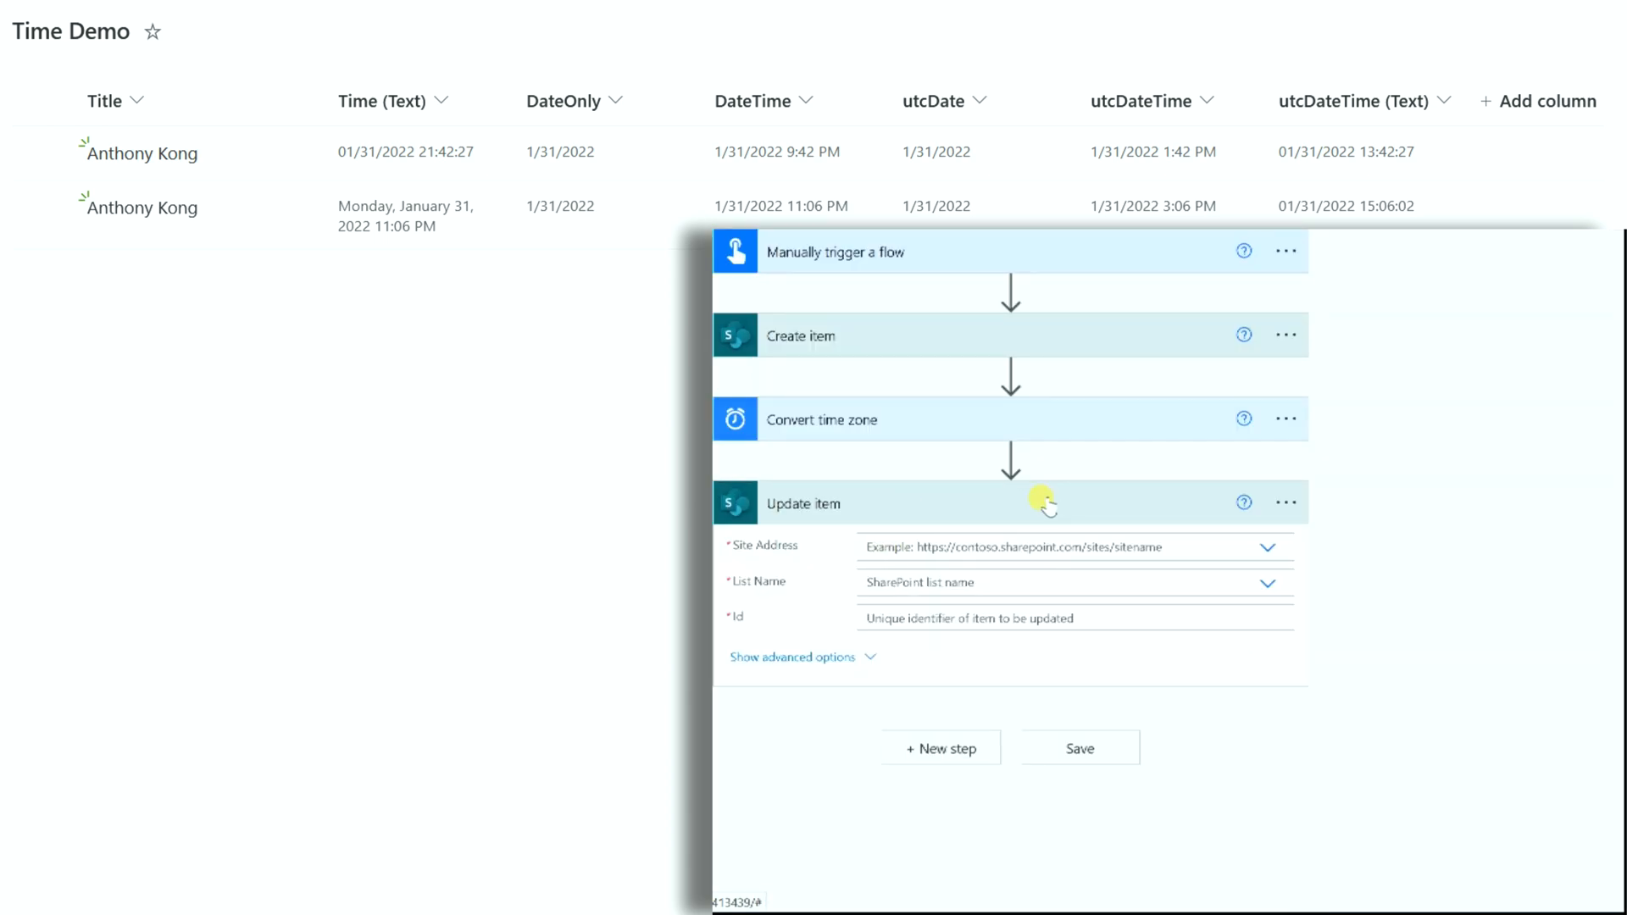
- Point Update item to the Time Demo list on the DEMO site and set its Id to the ID from Create item
left_click(1008, 548)
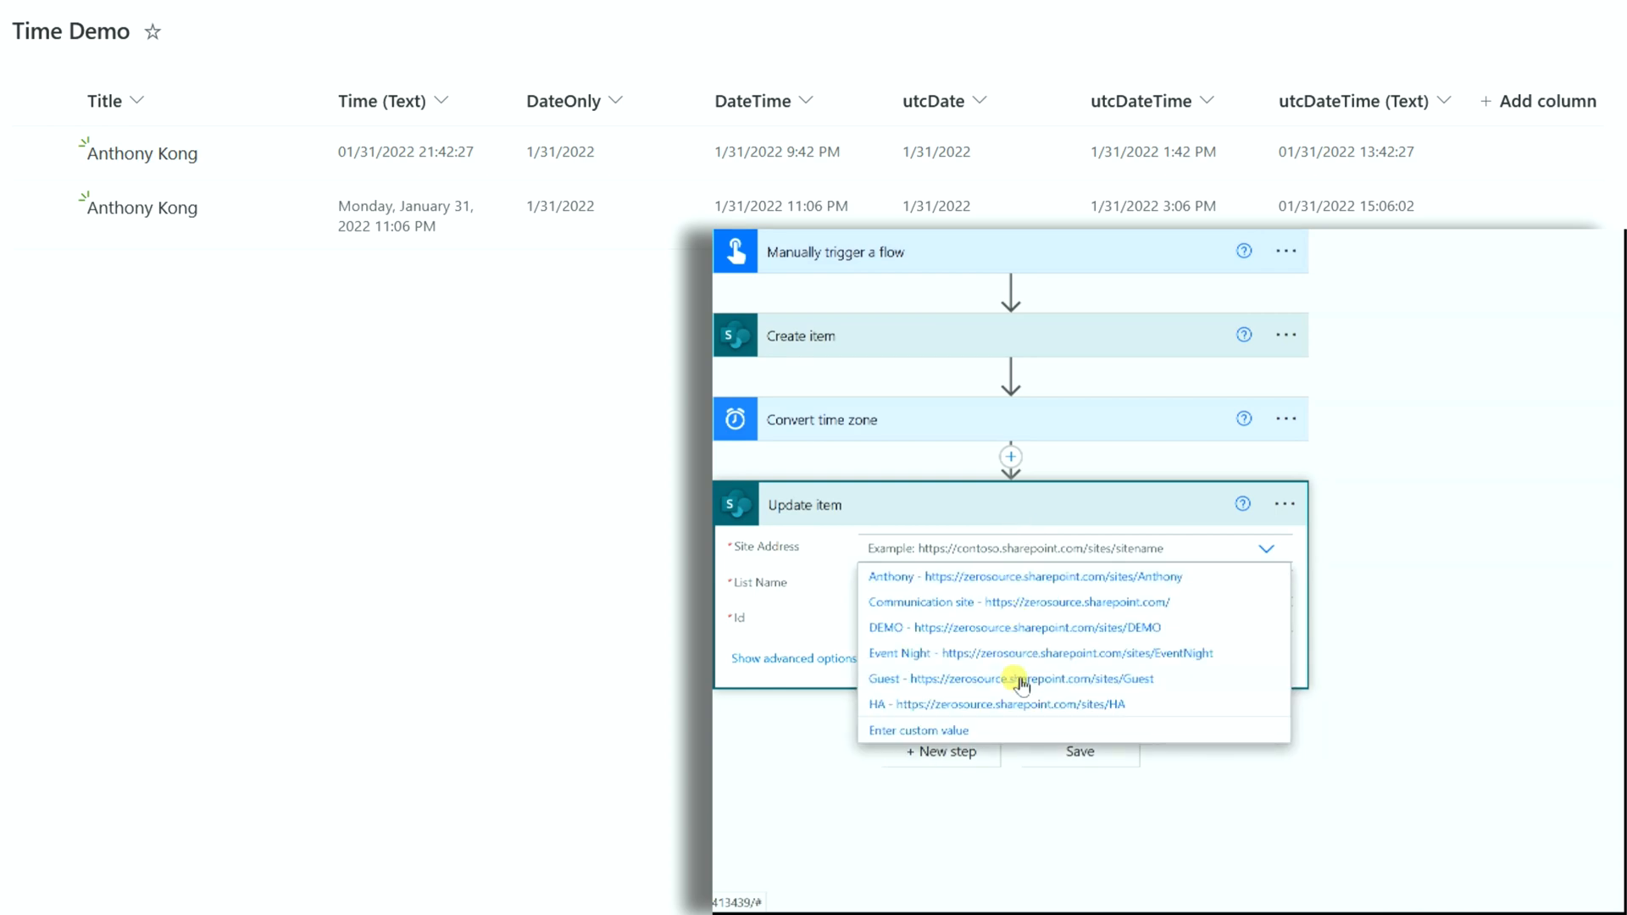
left_click(989, 627)
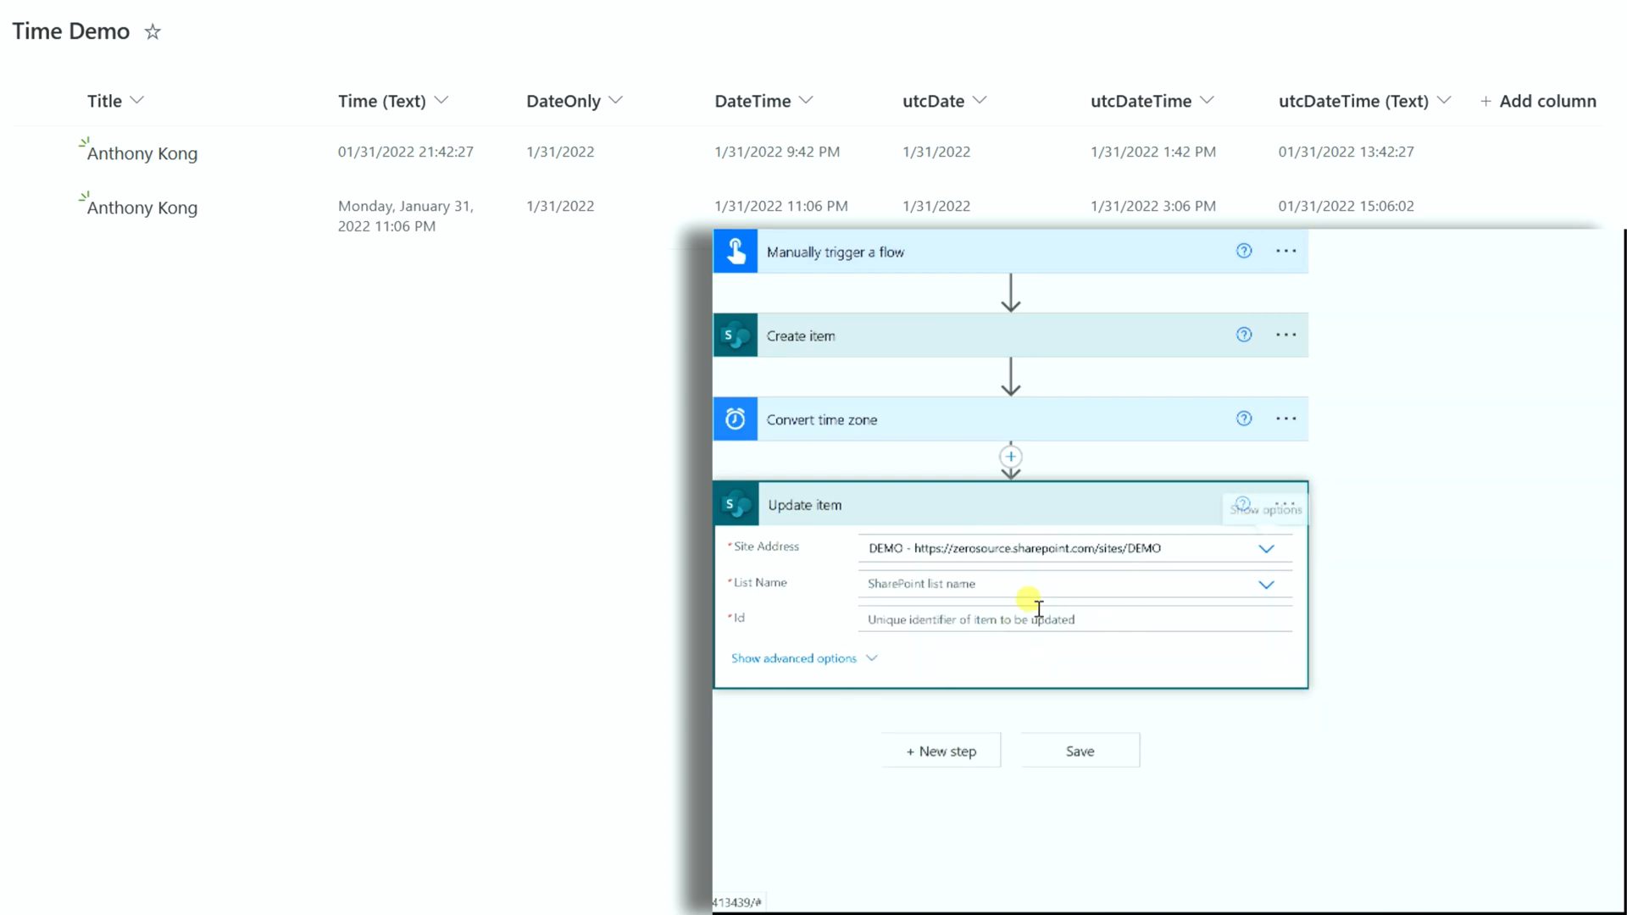
left_click(947, 584)
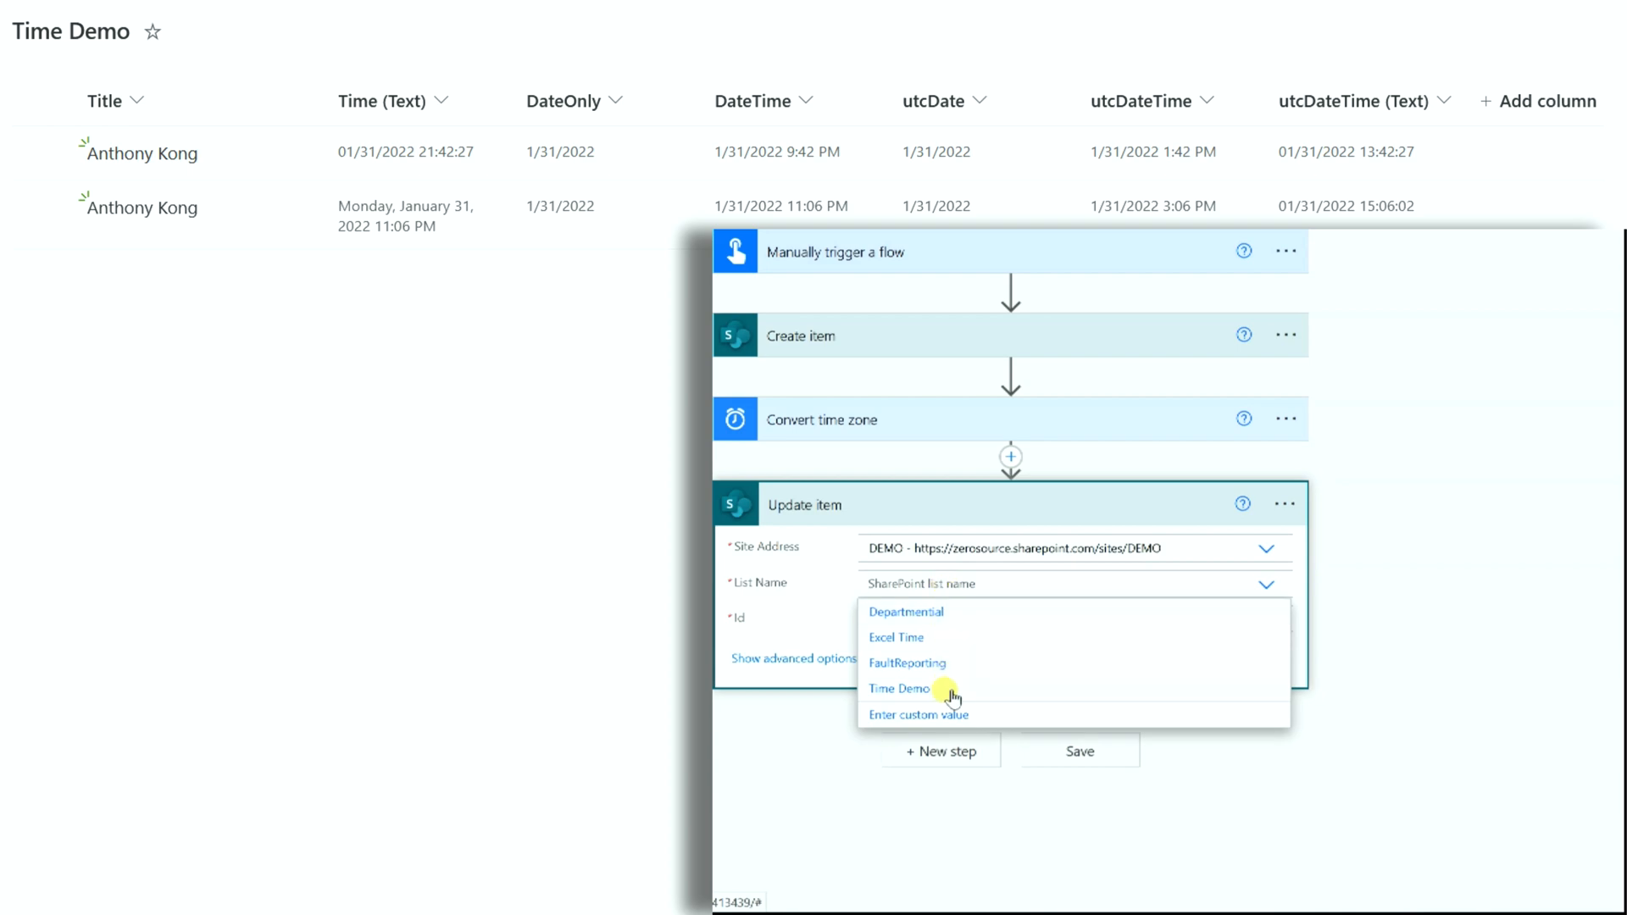
left_click(949, 691)
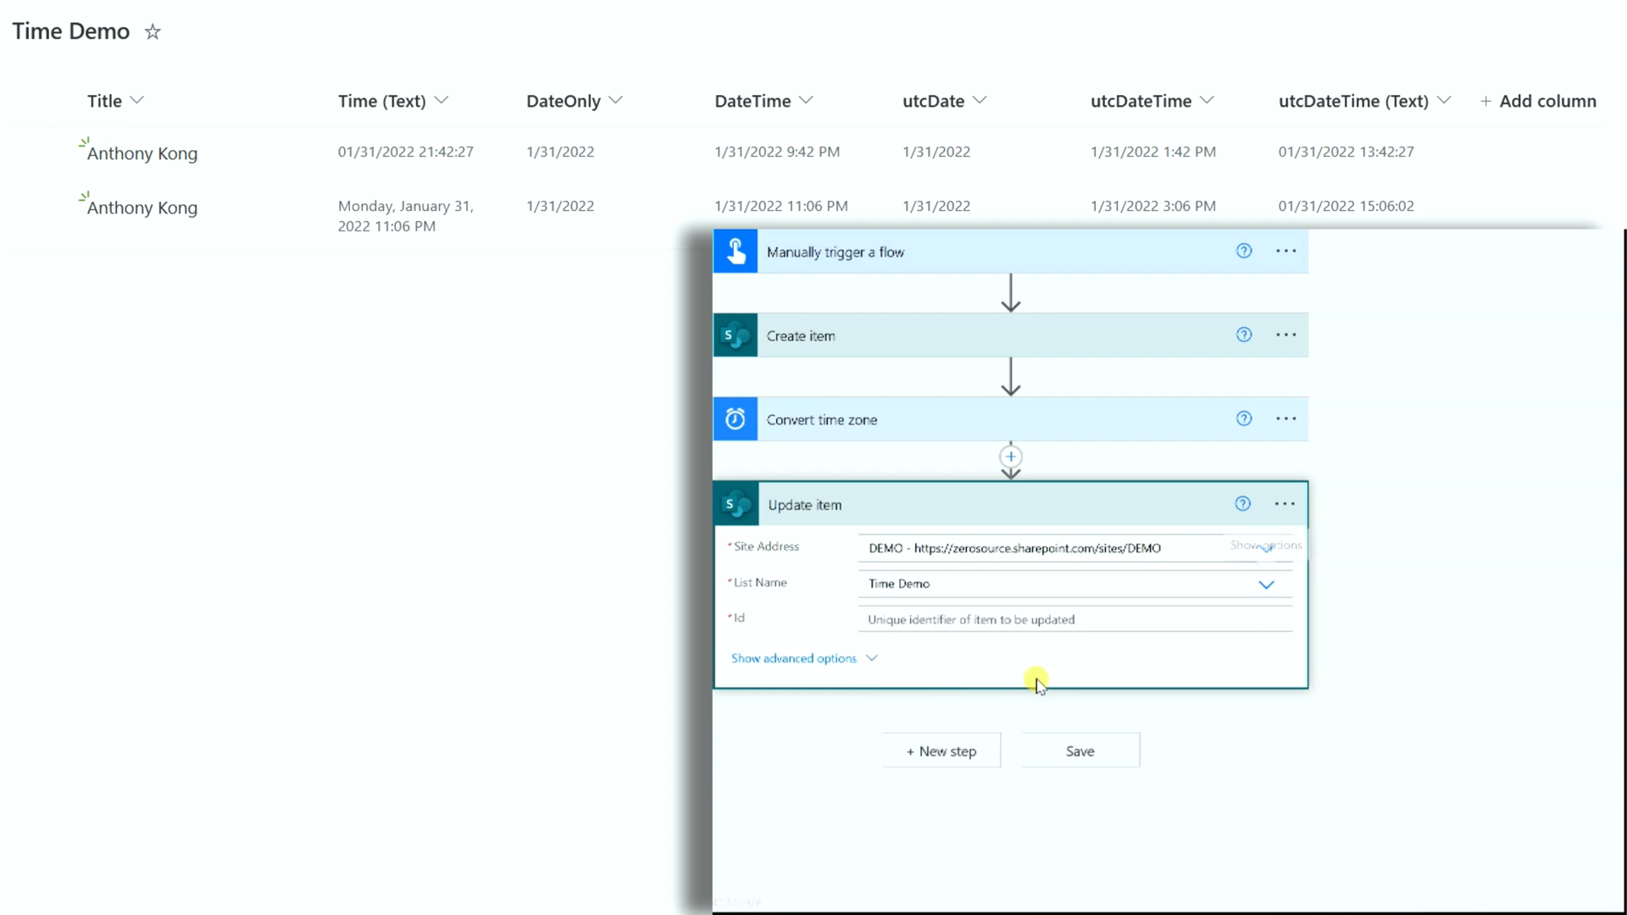
left_click(970, 621)
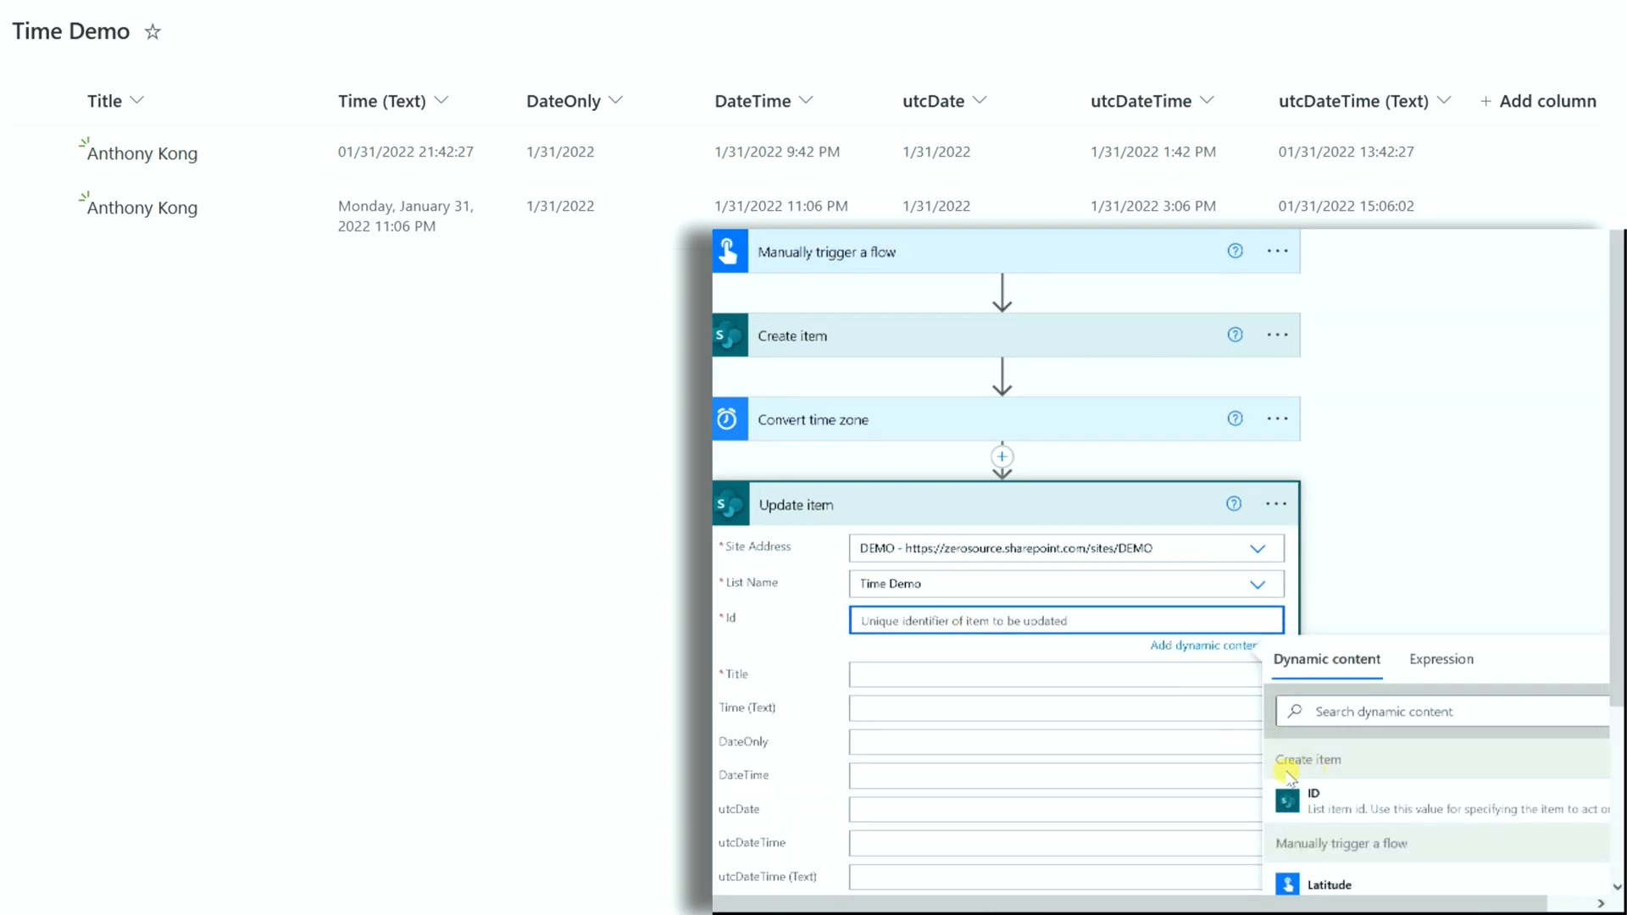
left_click(1322, 793)
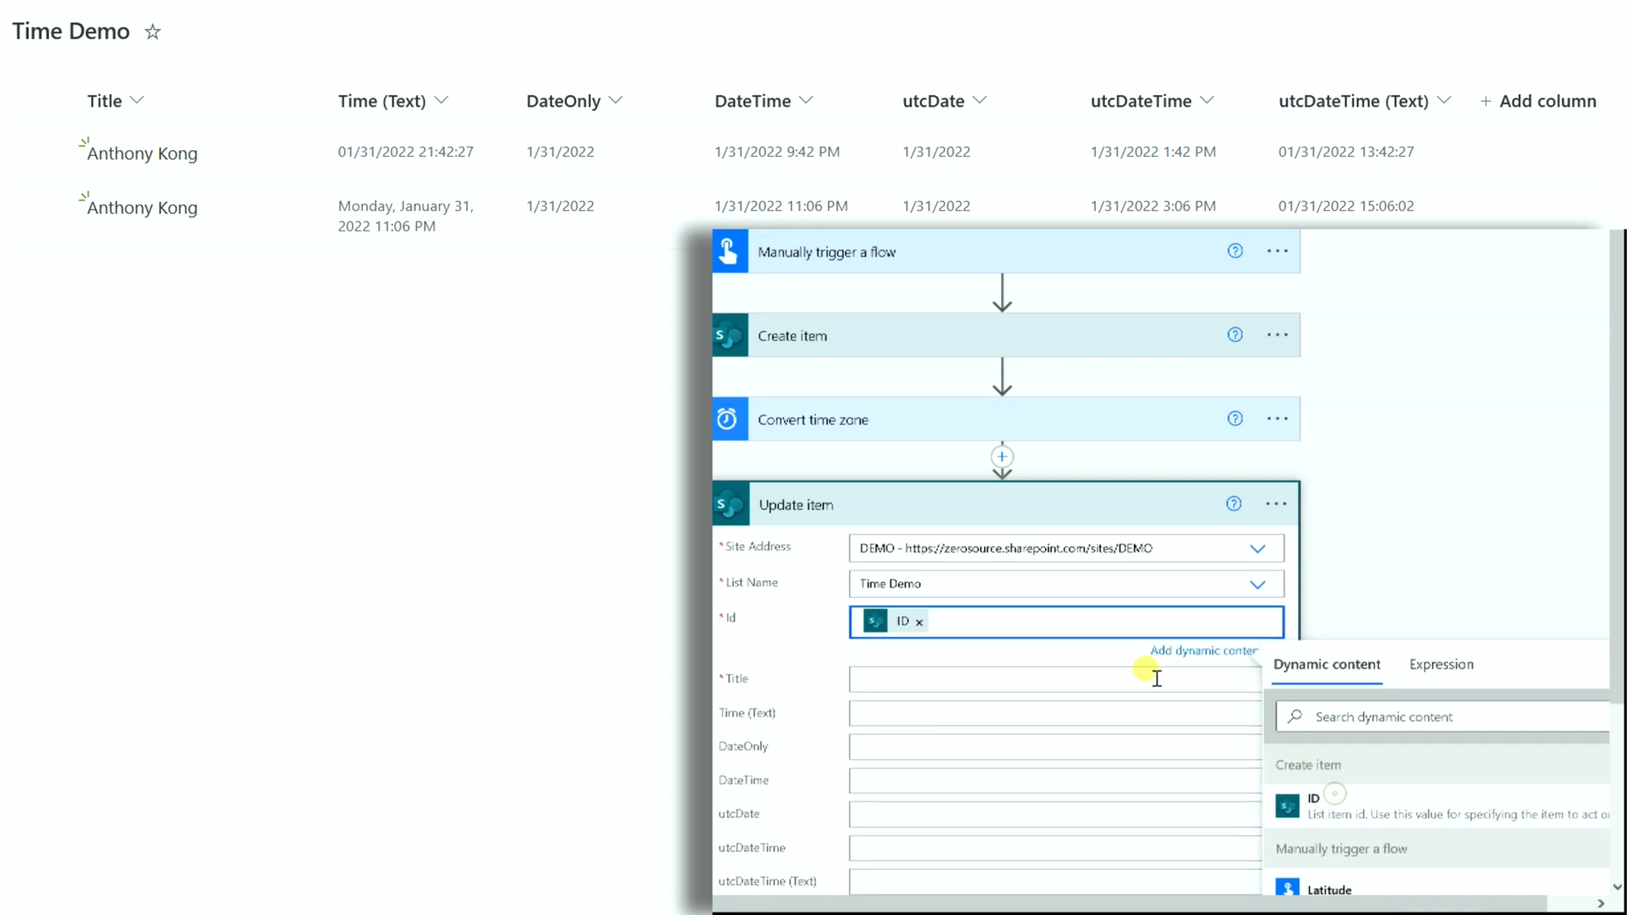
- Set the Title of the Update item action to the User name from the manual trigger
left_click(966, 676)
scroll(952, 657, "down", 3)
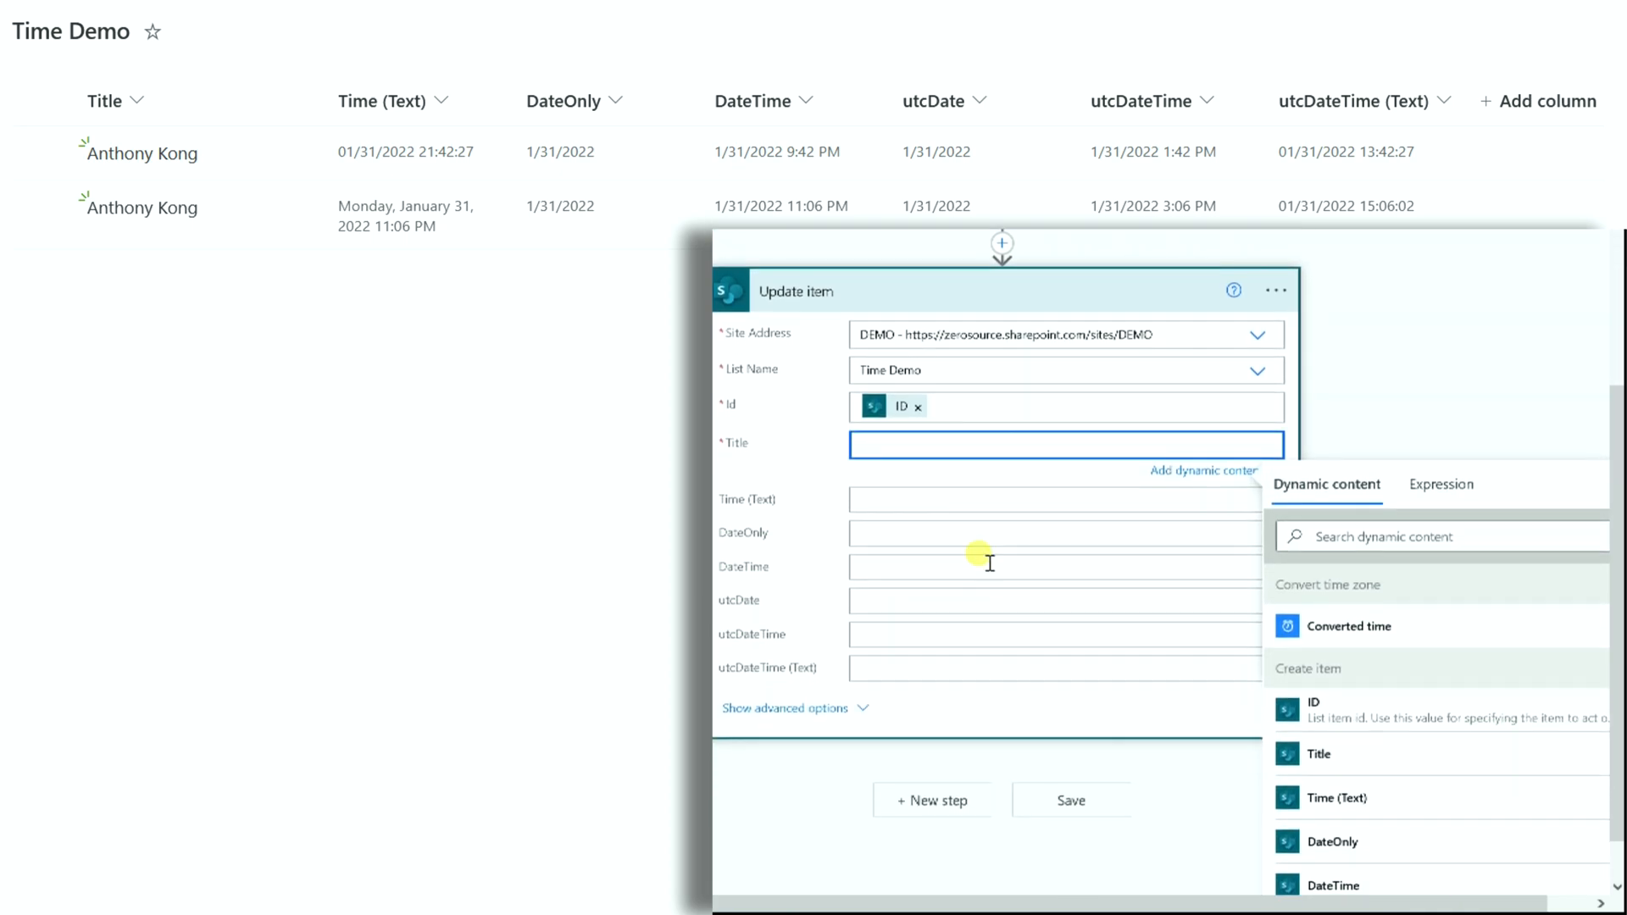
left_click(866, 492)
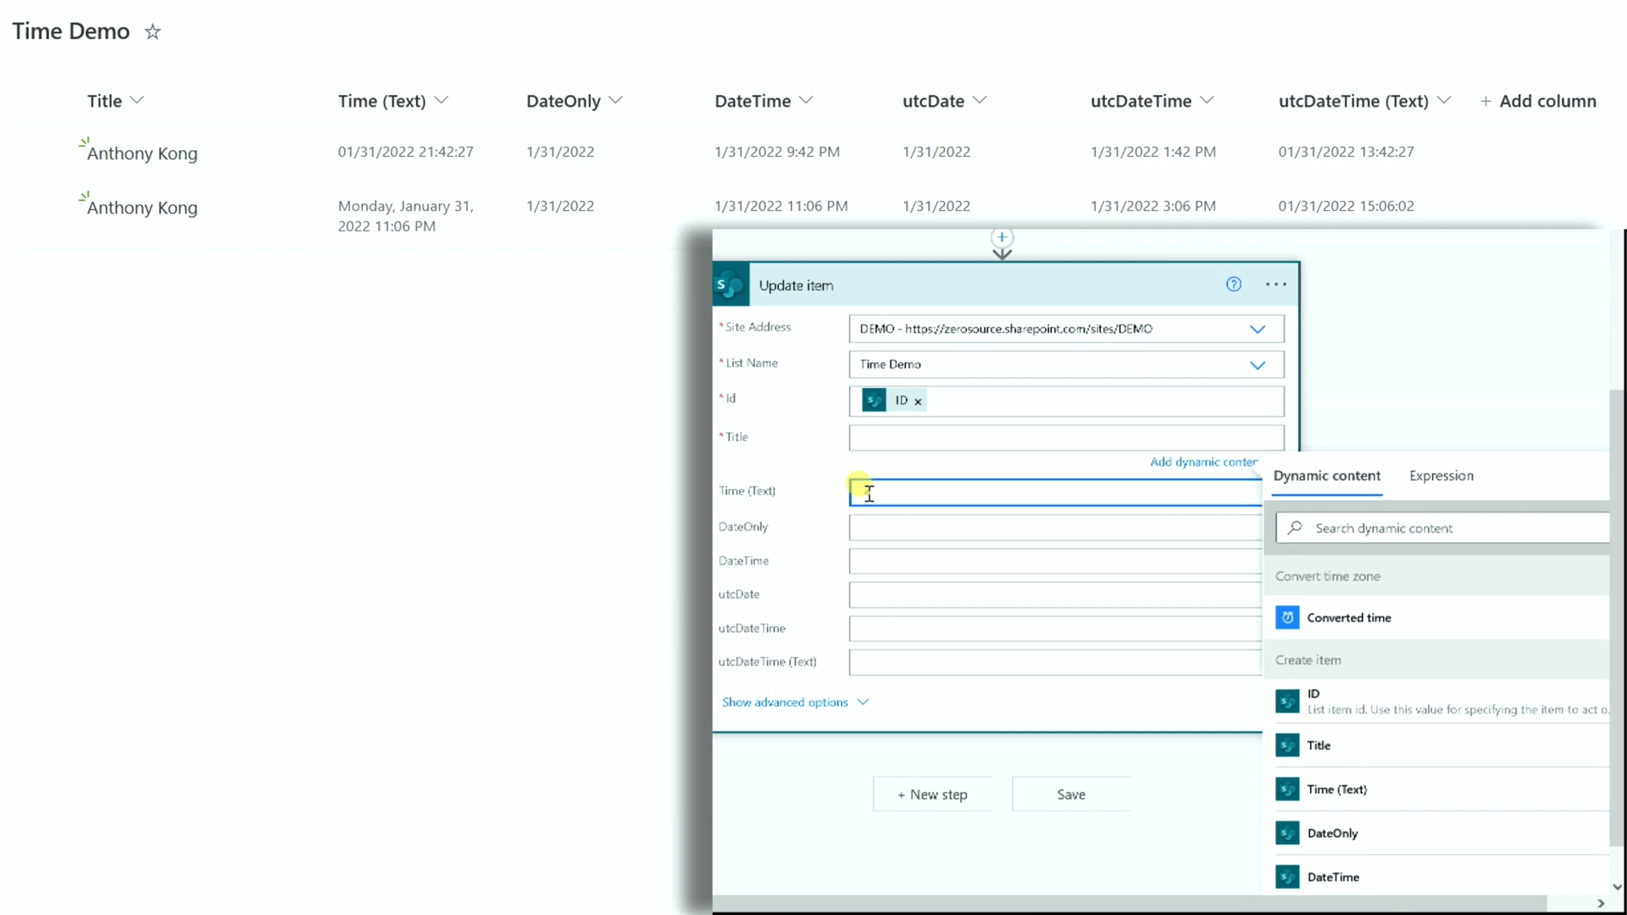
left_click(879, 437)
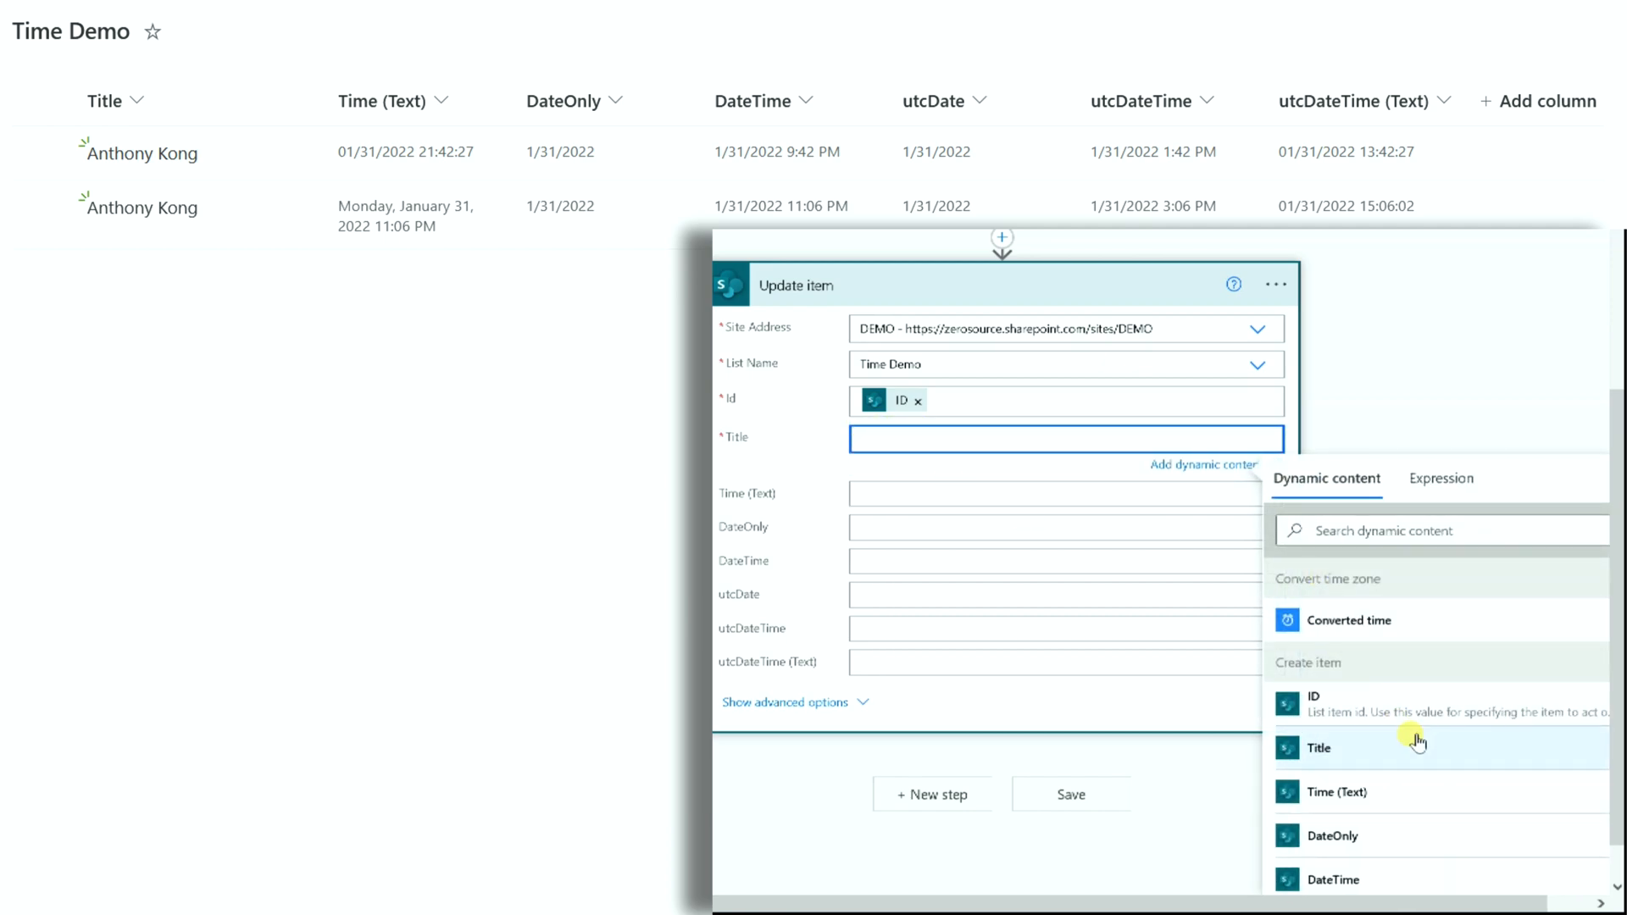
scroll(1391, 714, "down", 2)
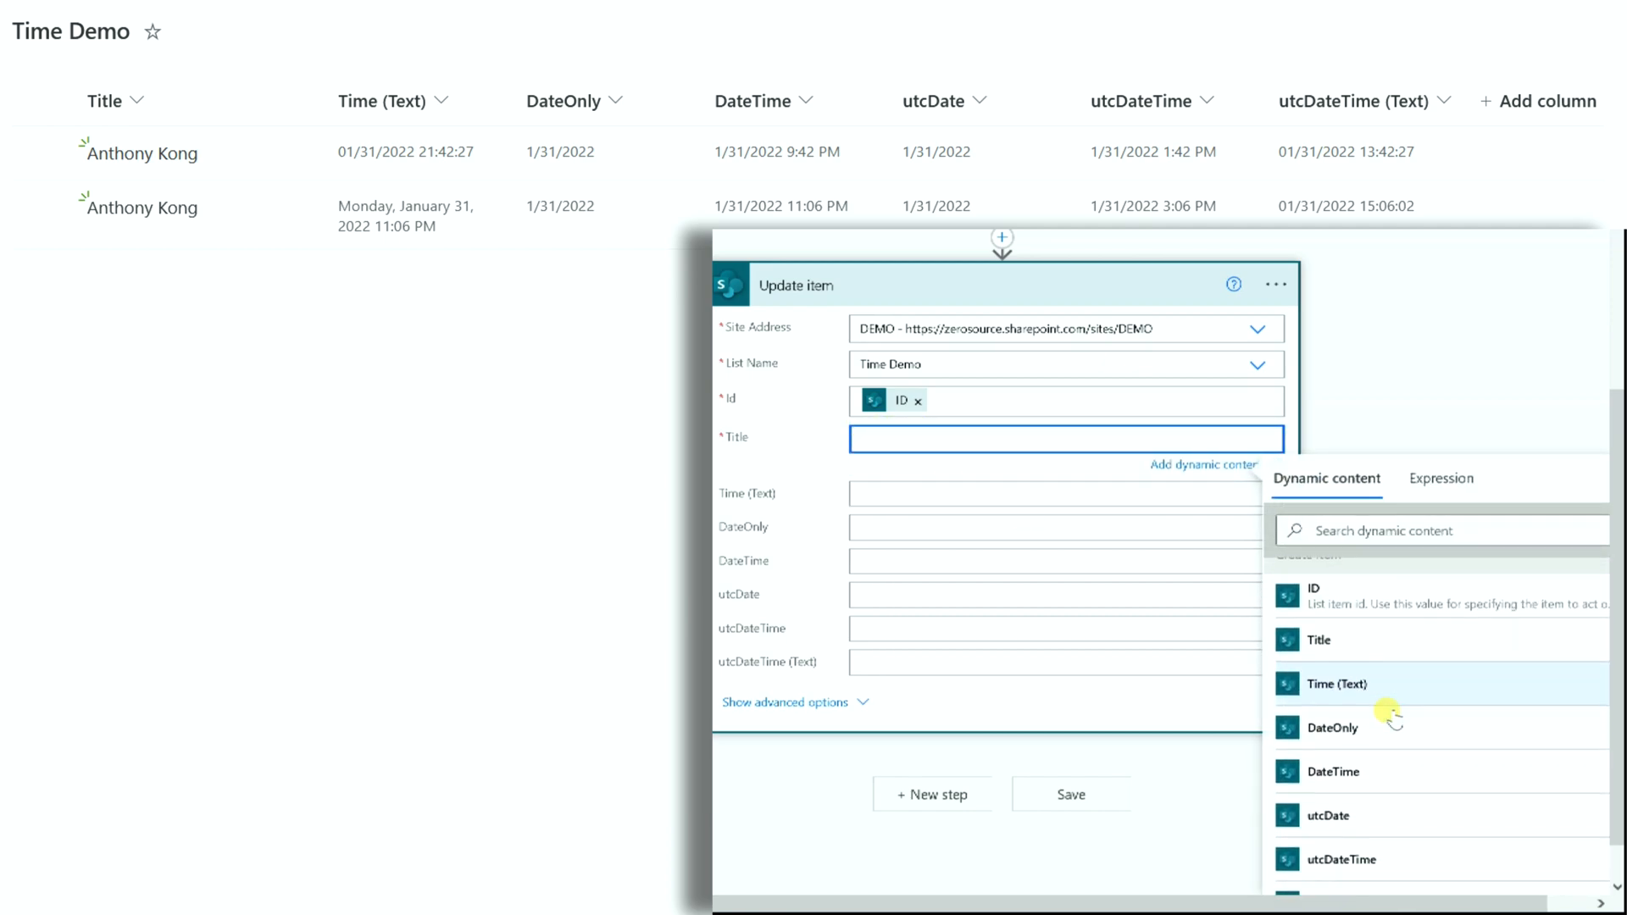
scroll(1391, 714, "down", 5)
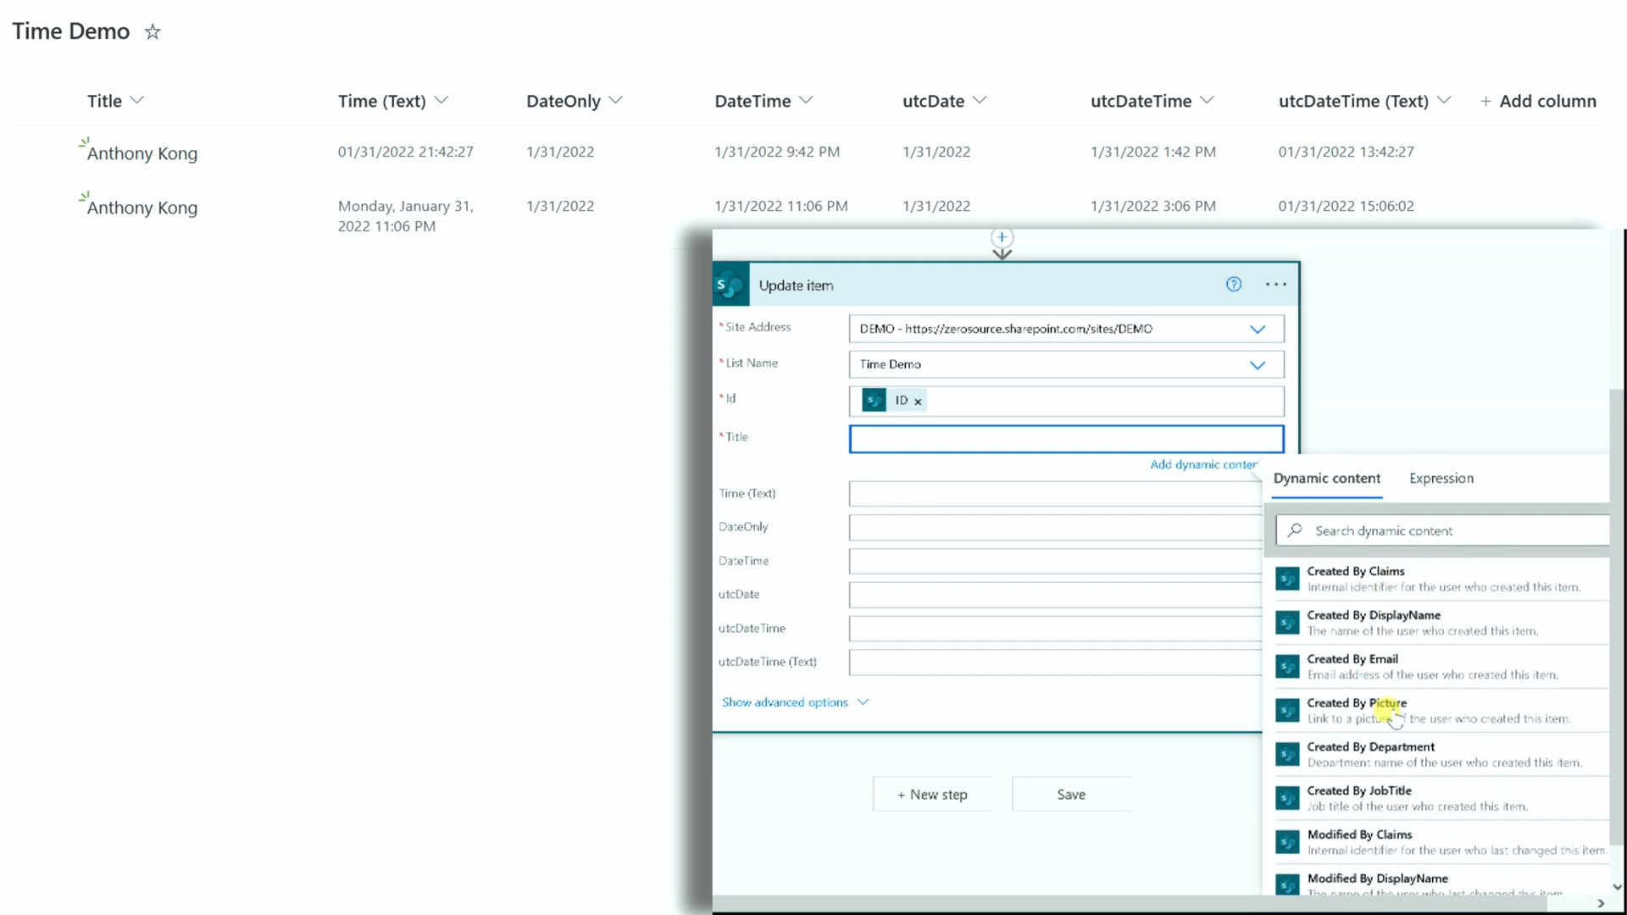
scroll(1393, 728, "down", 12)
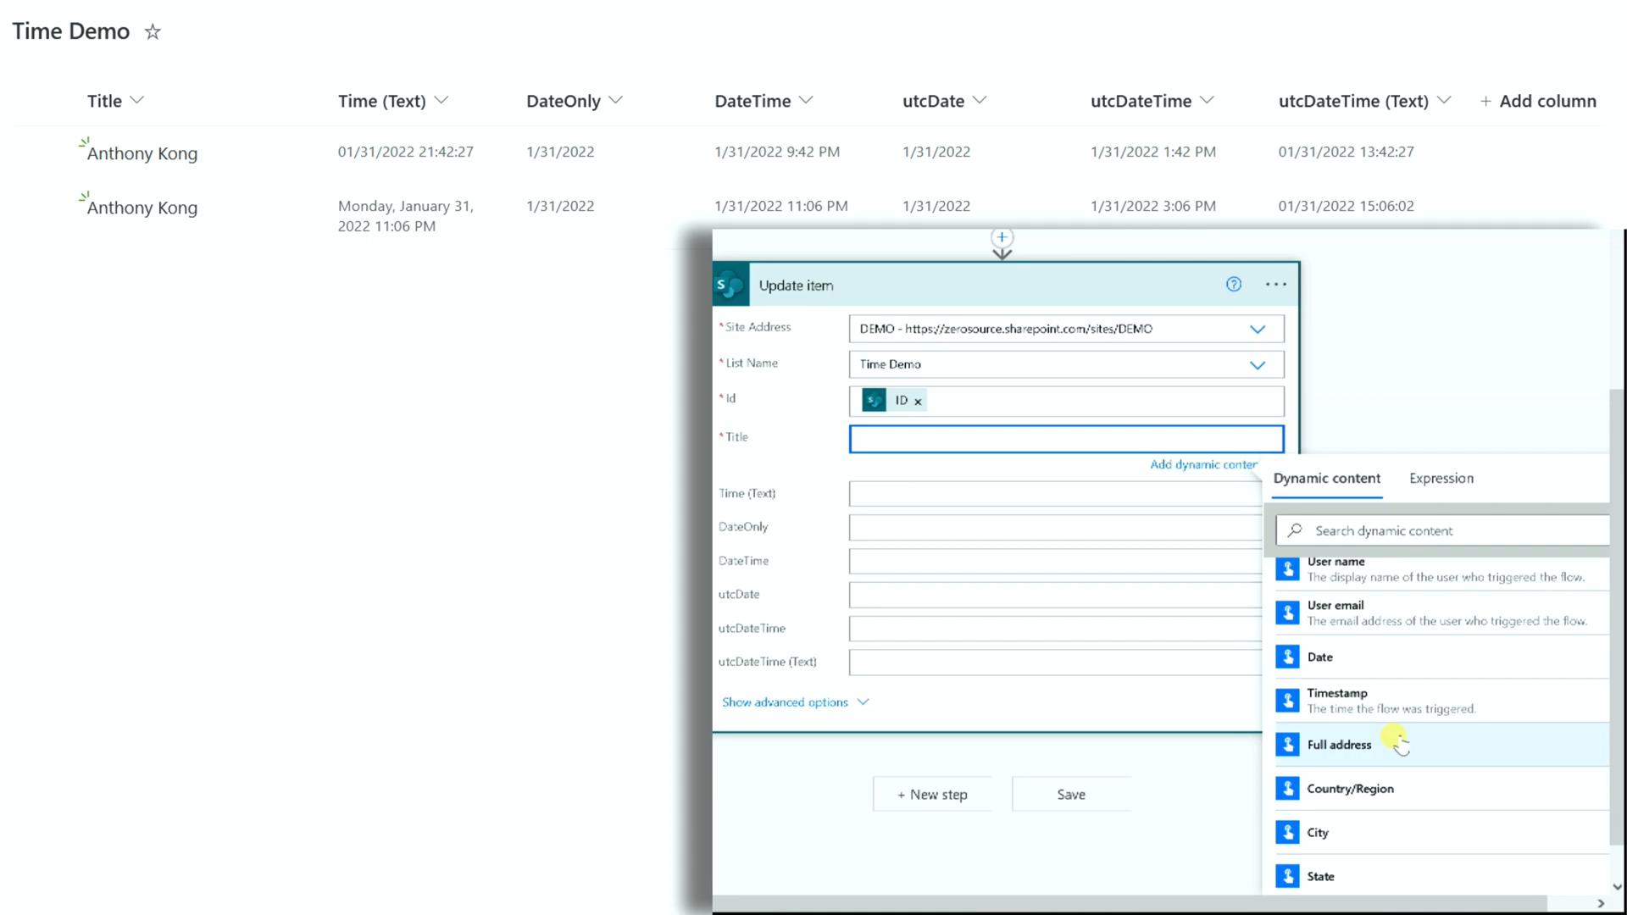
scroll(1394, 728, "up", 2)
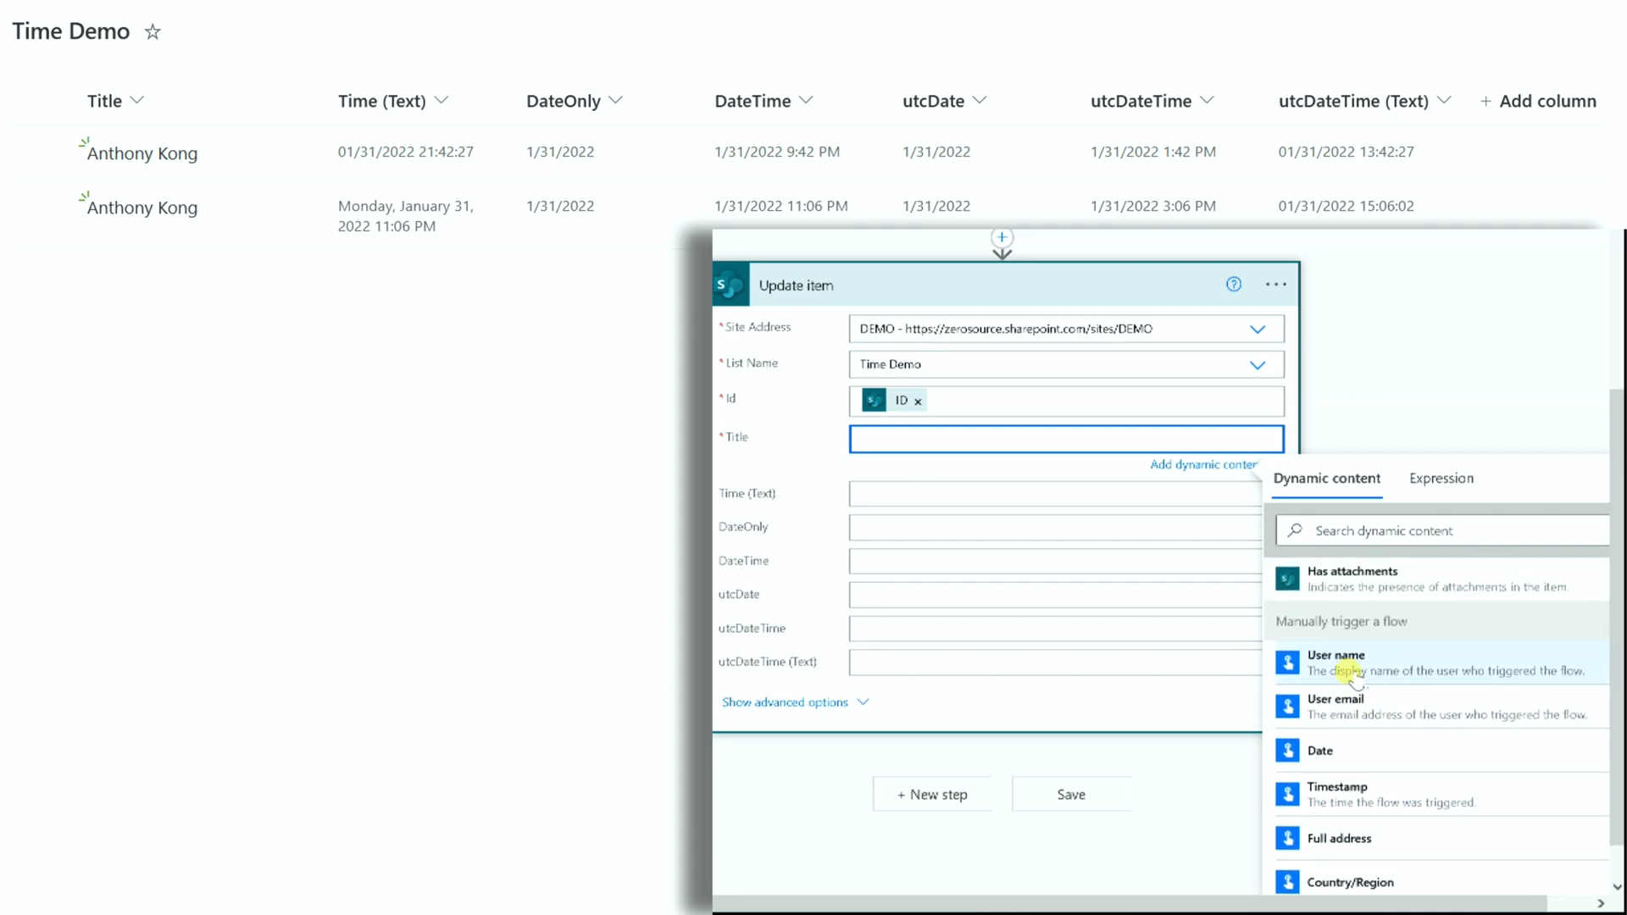
left_click(1354, 669)
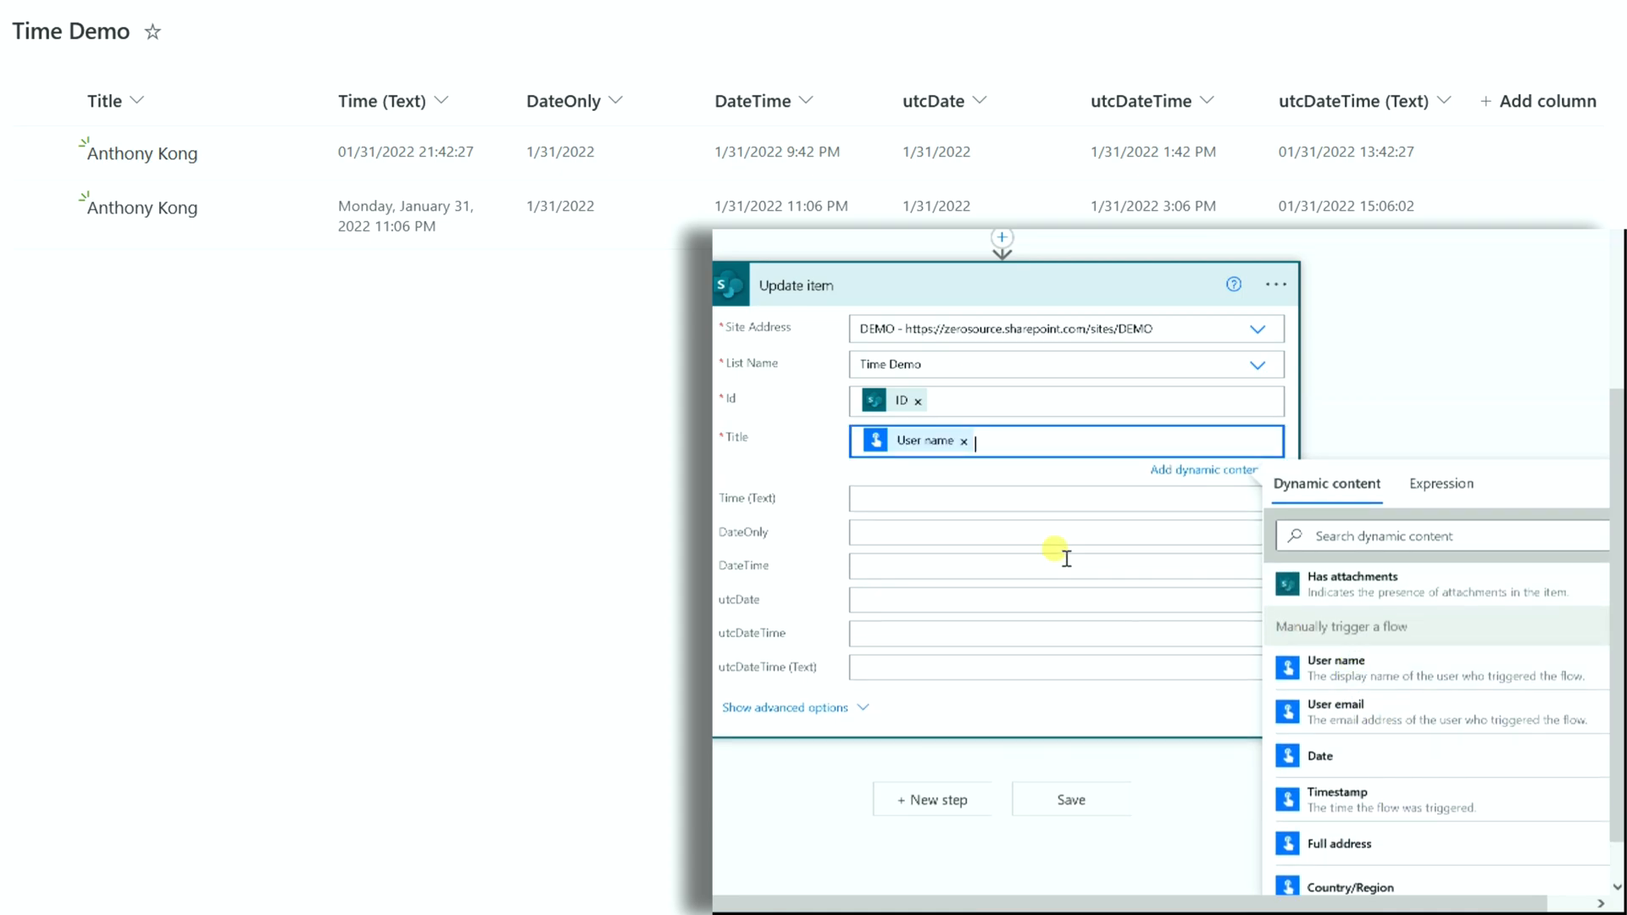
- Fill Time (Text), DateOnly and DateTime in Update item with Converted time from Convert time zone, and collapse the action
left_click(942, 500)
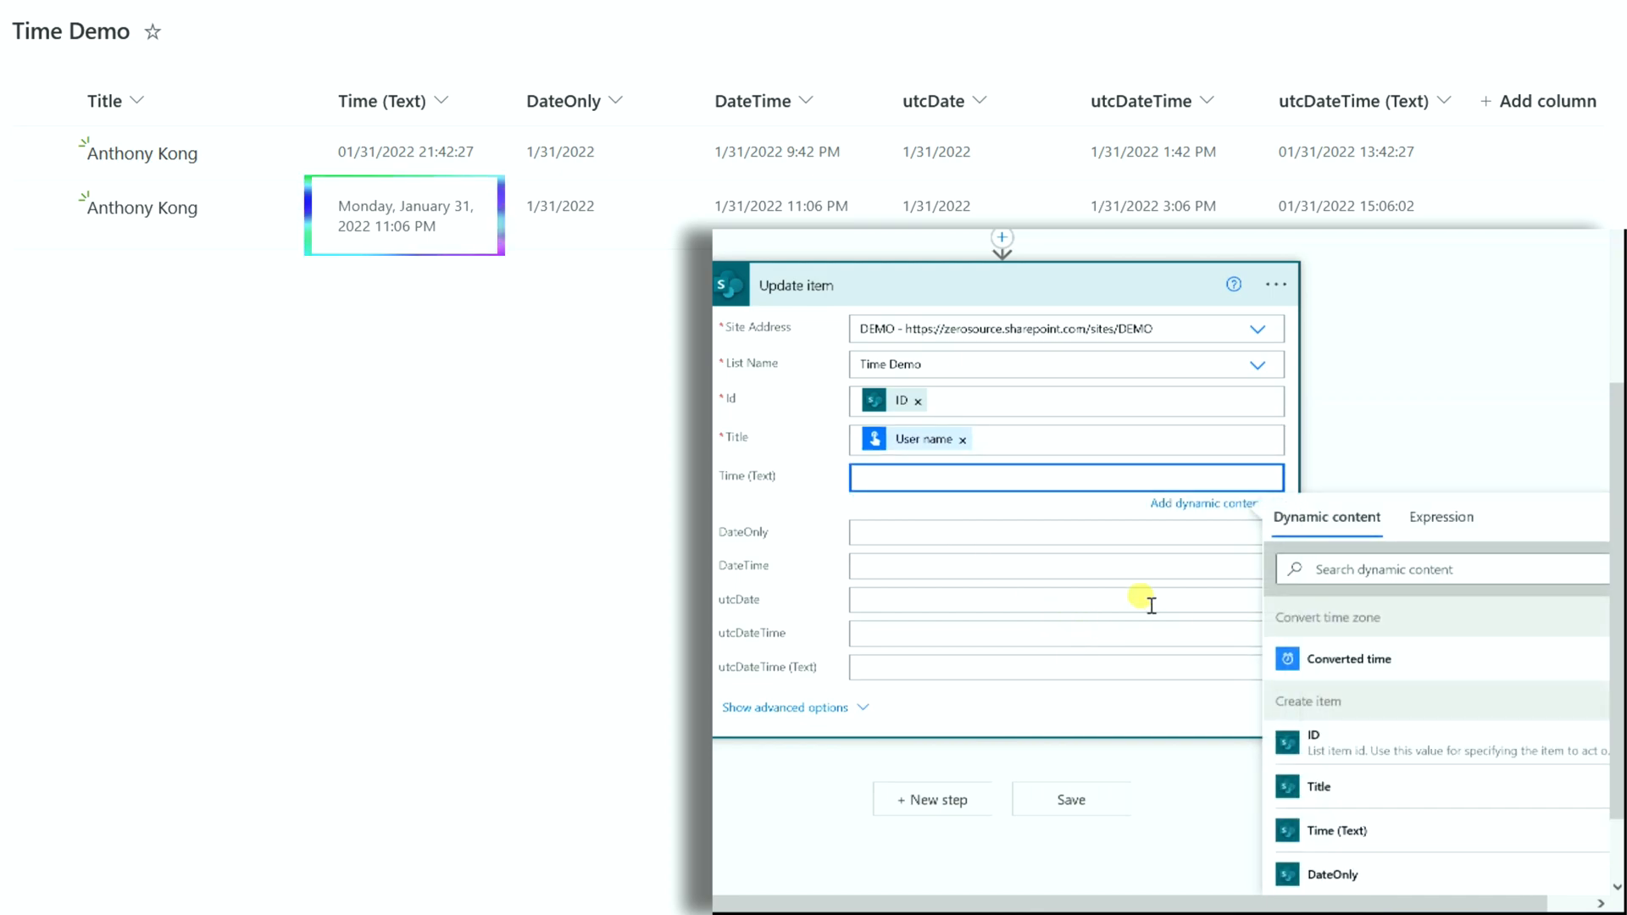
left_click(1361, 657)
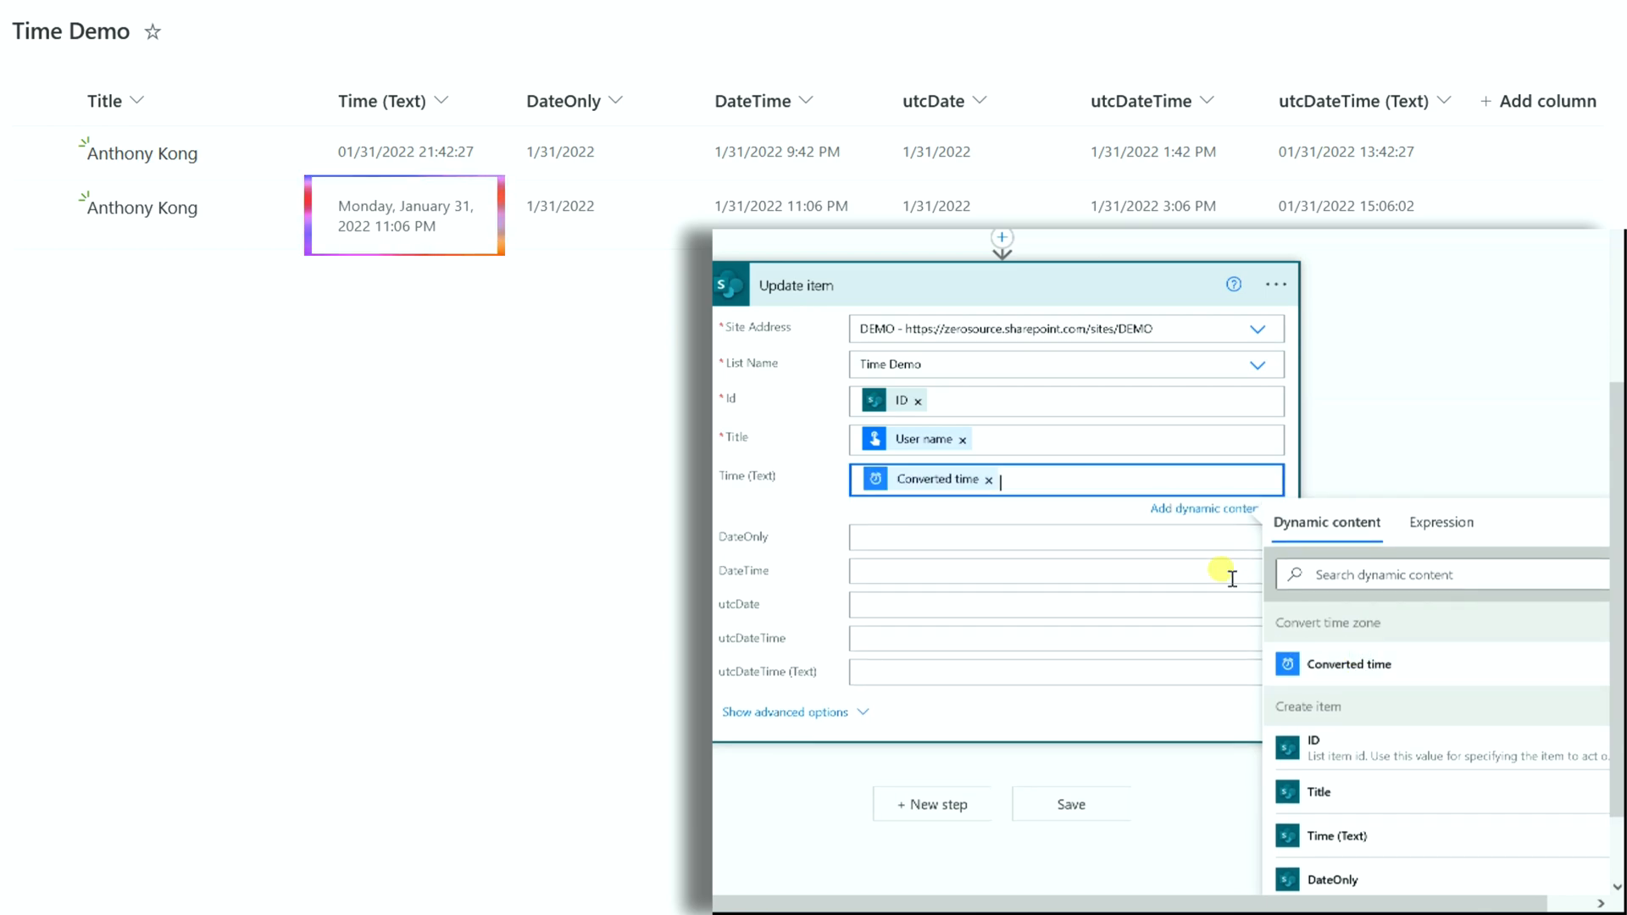
left_click(1003, 535)
left_click(1360, 707)
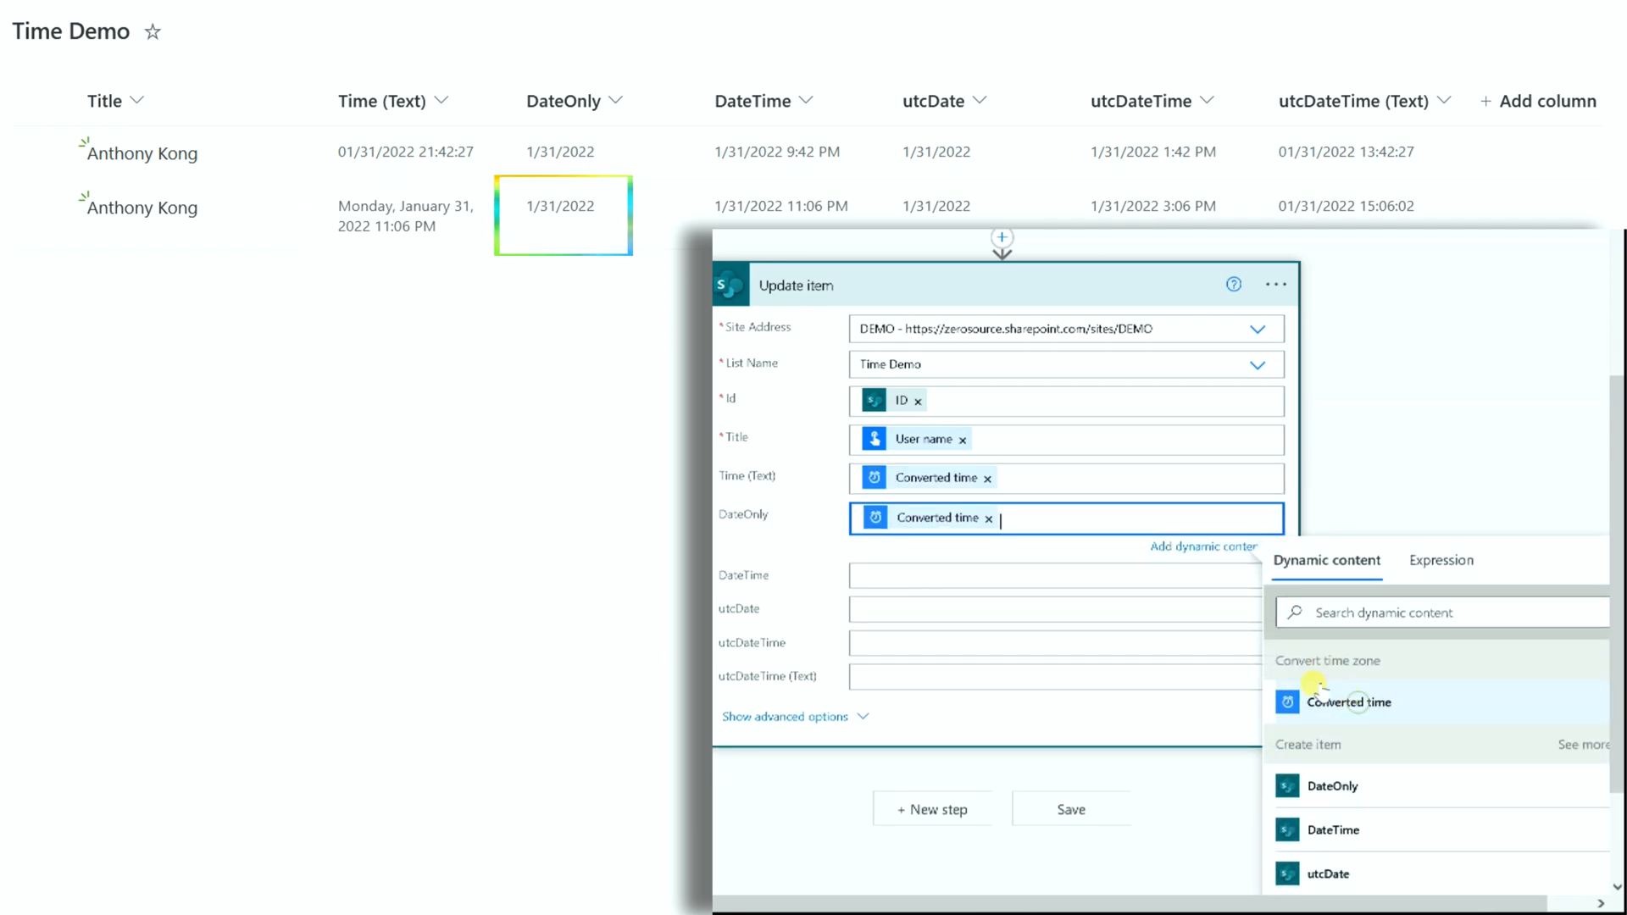
left_click(949, 573)
left_click(1330, 745)
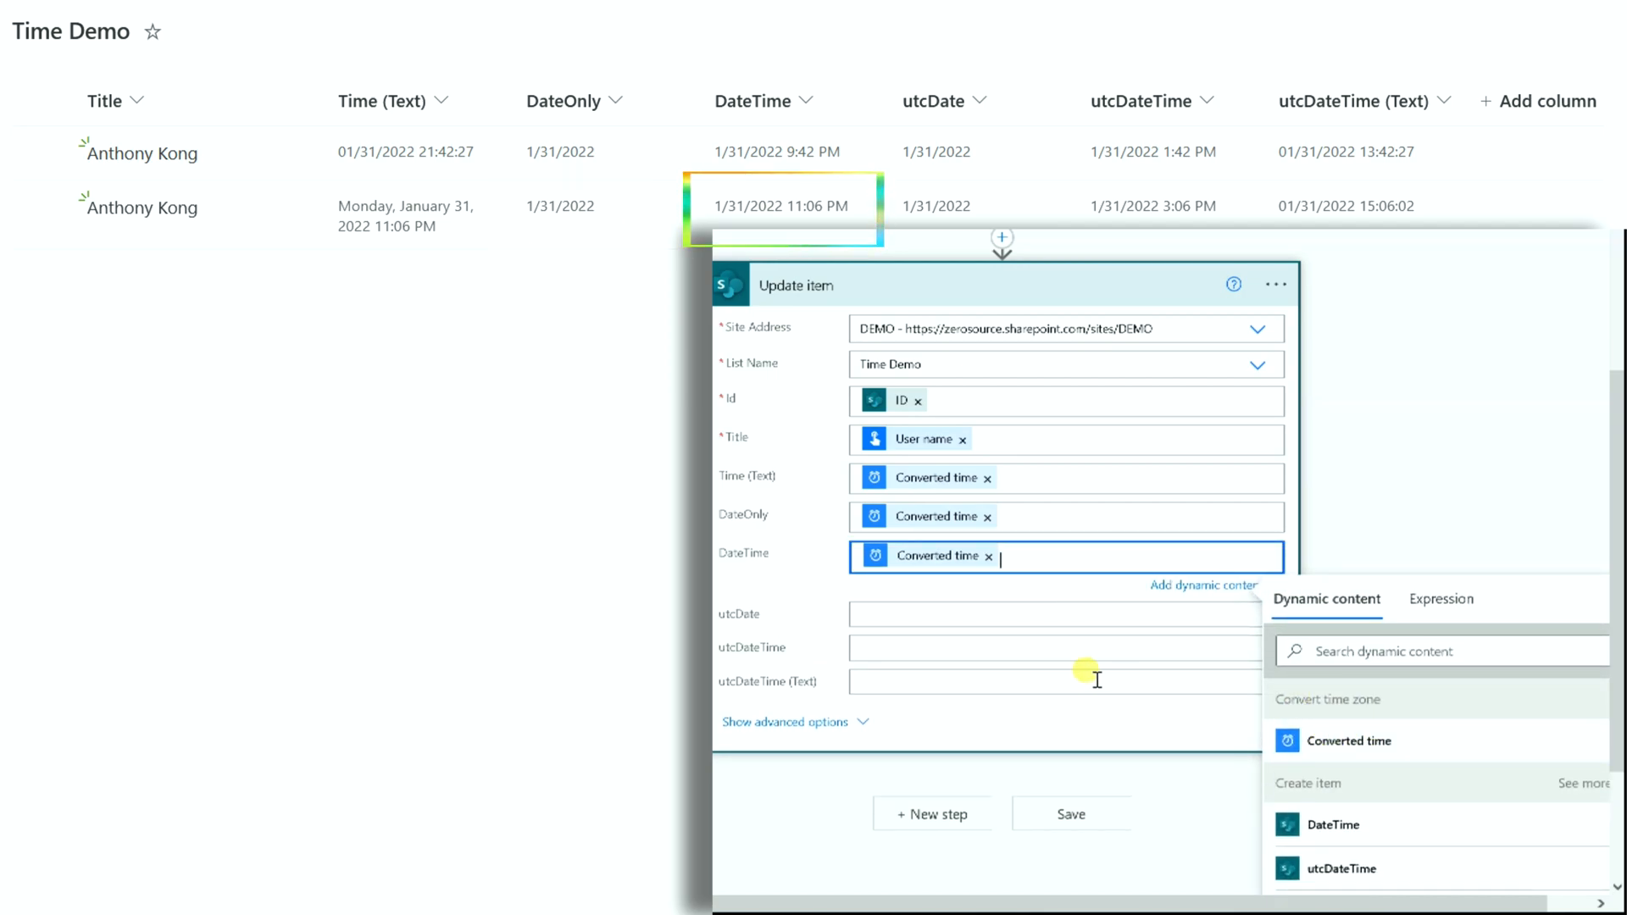
scroll(1090, 689, "up", 3)
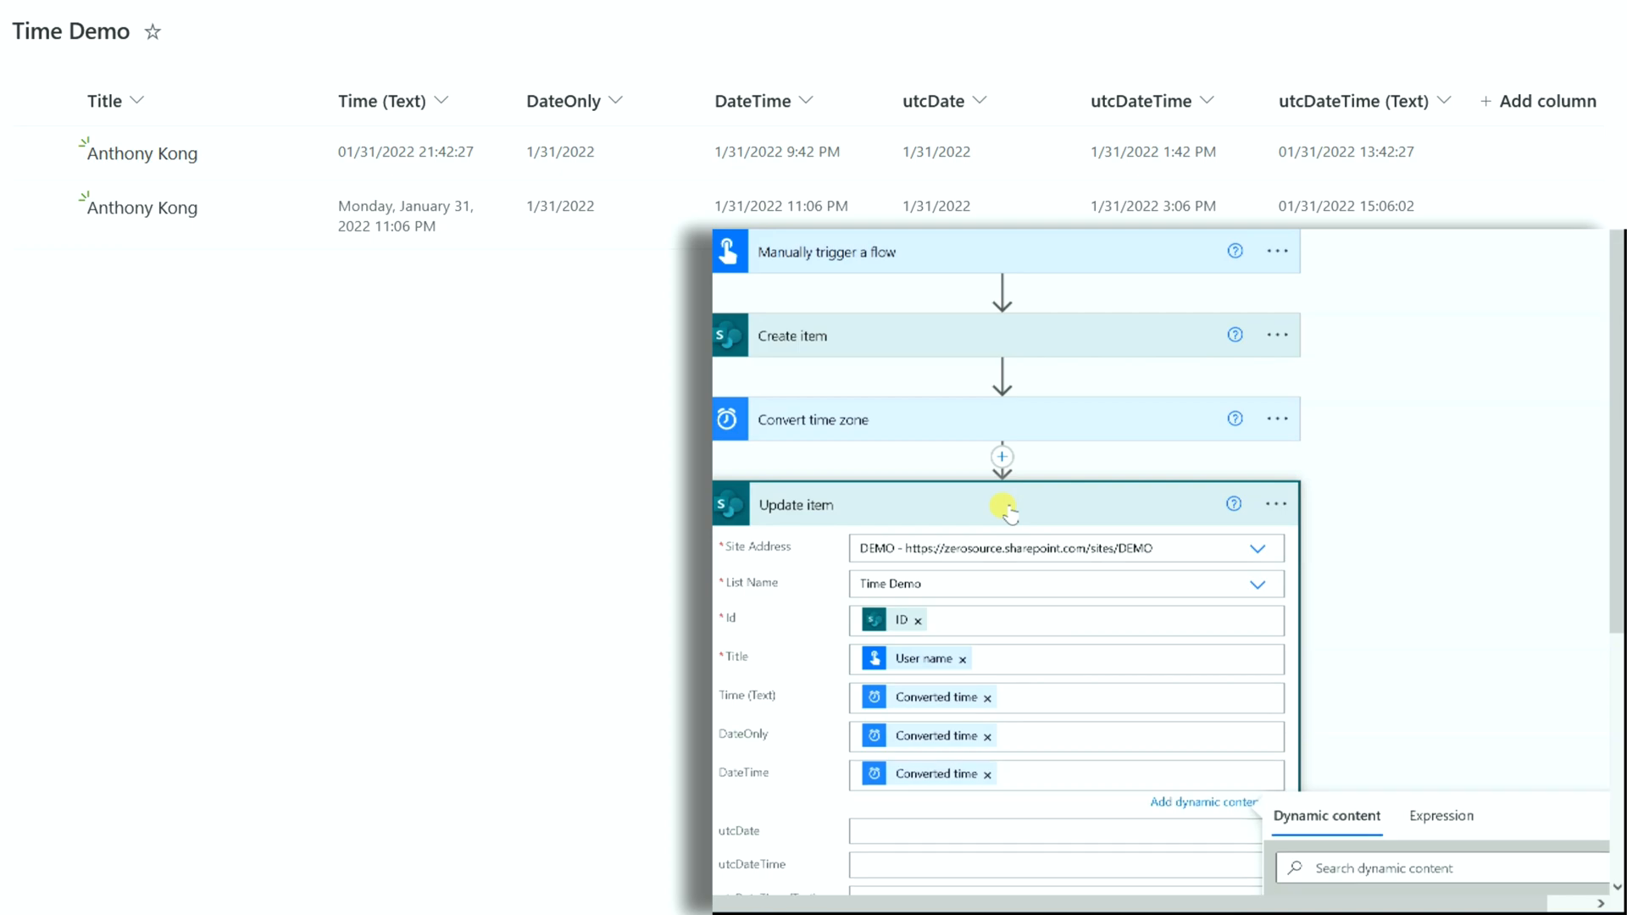
left_click(1005, 505)
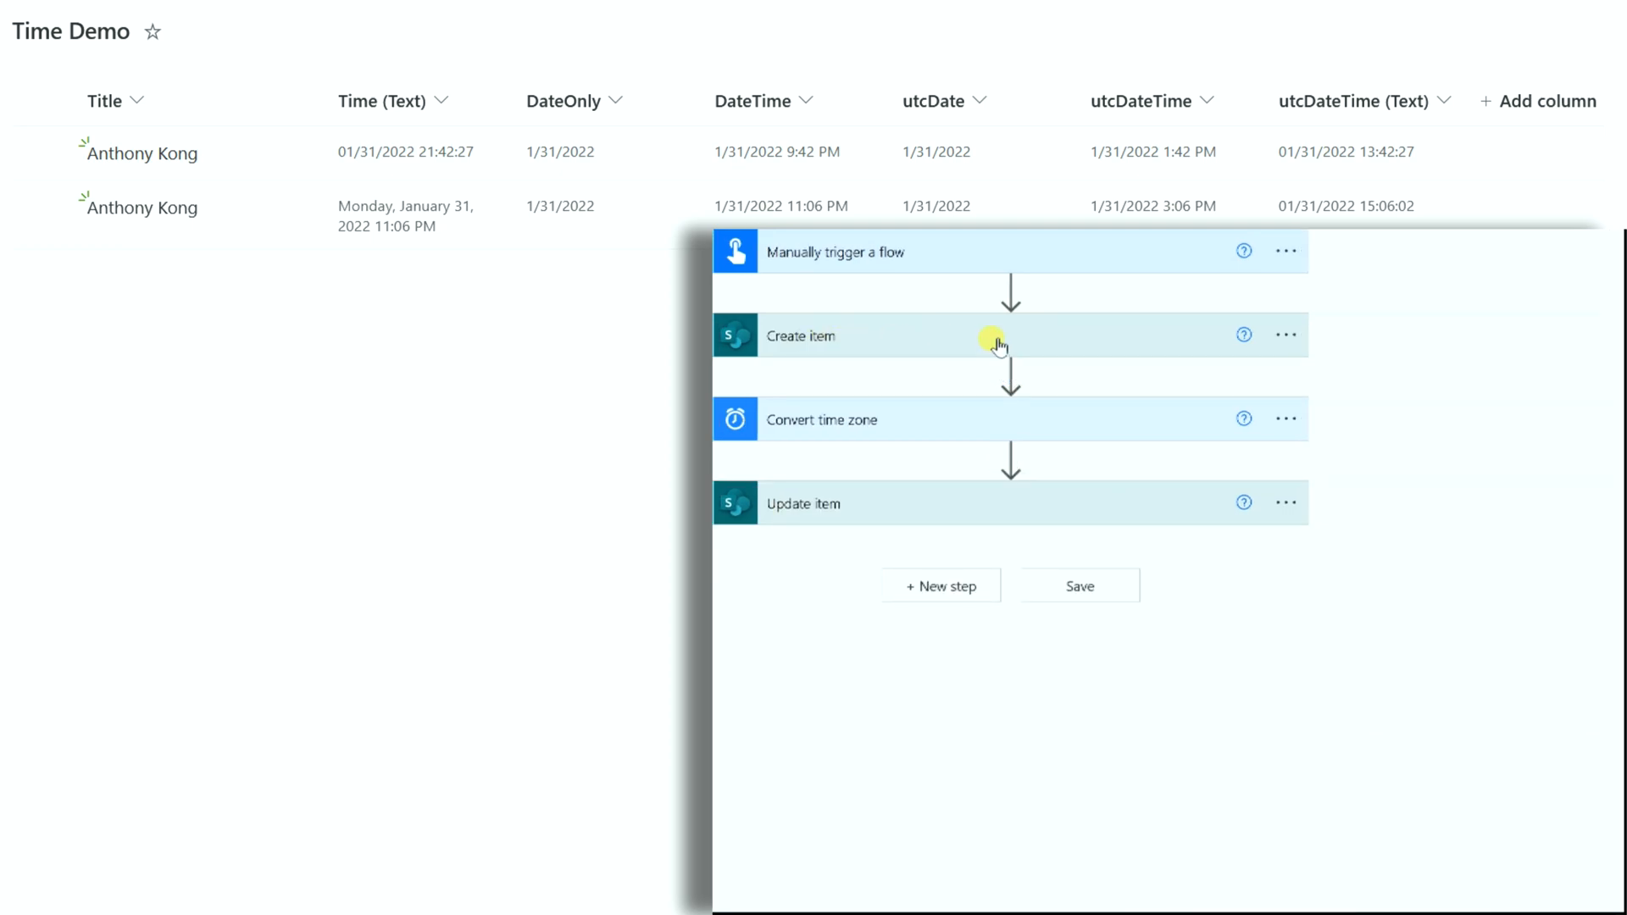
- Clear the Time (Text), DateOnly and DateTime expressions in the Create item action and save the flow
left_click(997, 339)
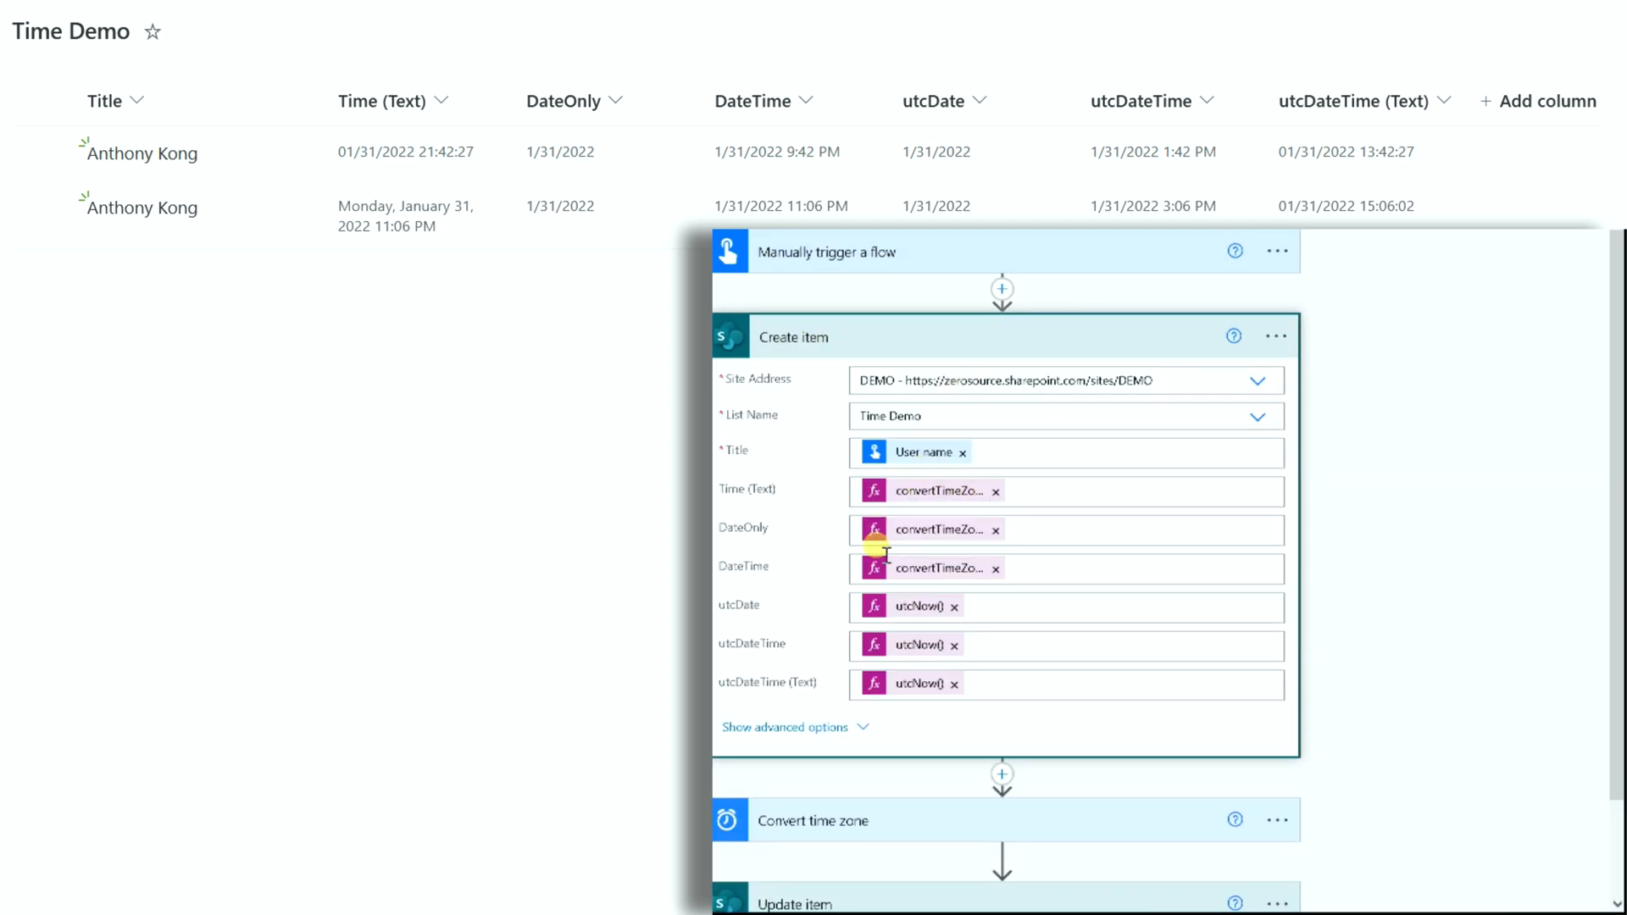
left_click(995, 493)
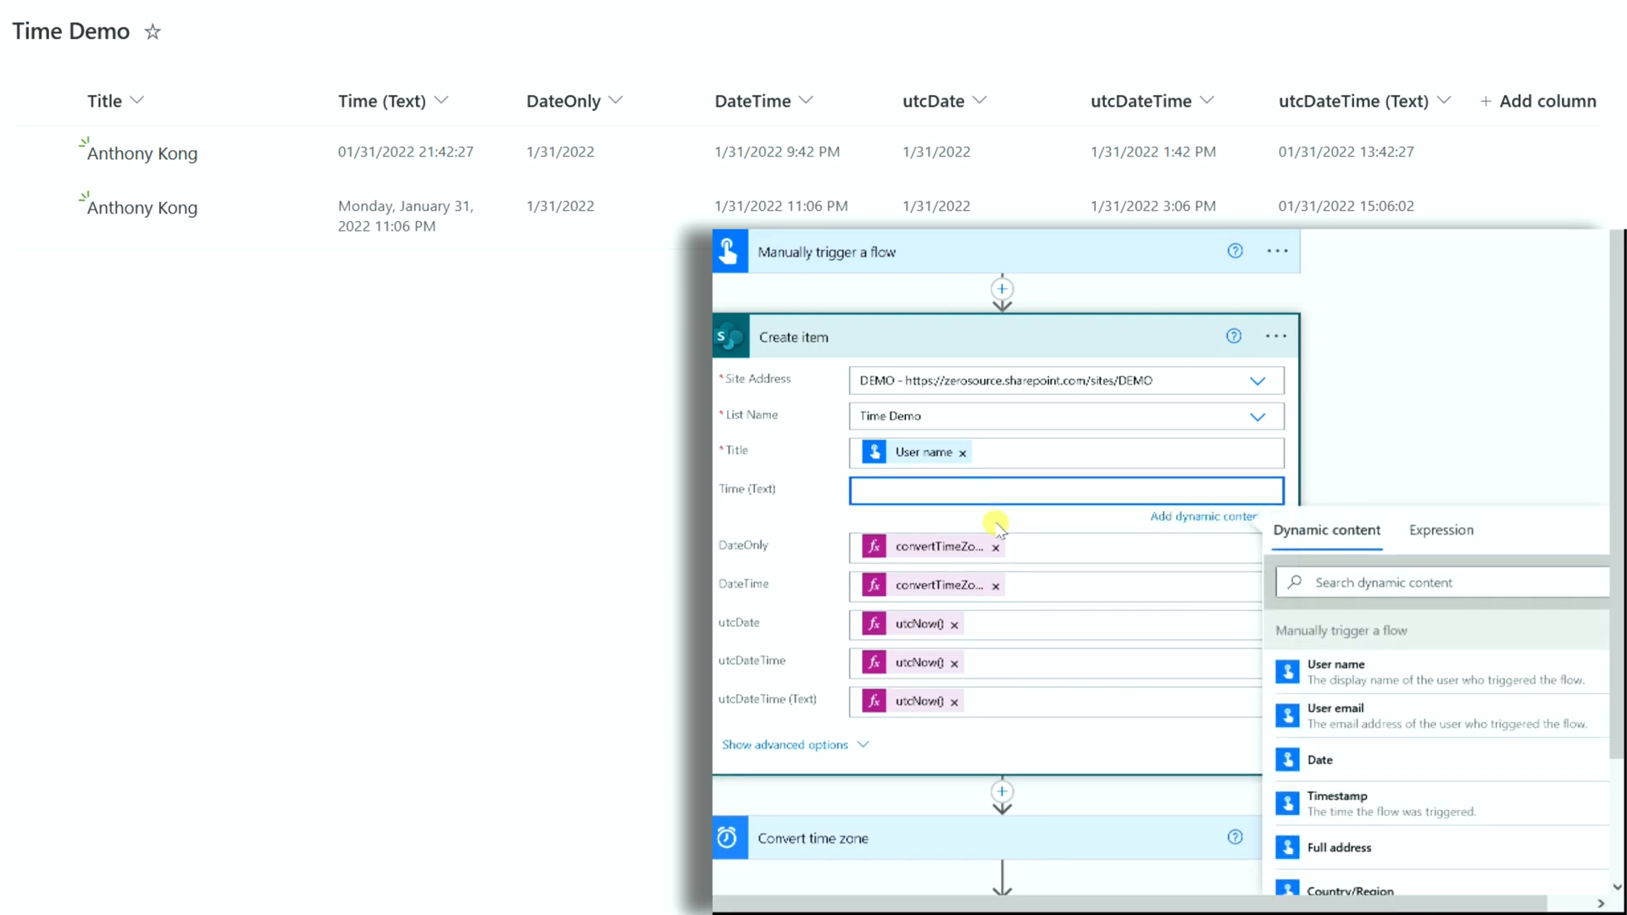
left_click(996, 549)
left_click(995, 573)
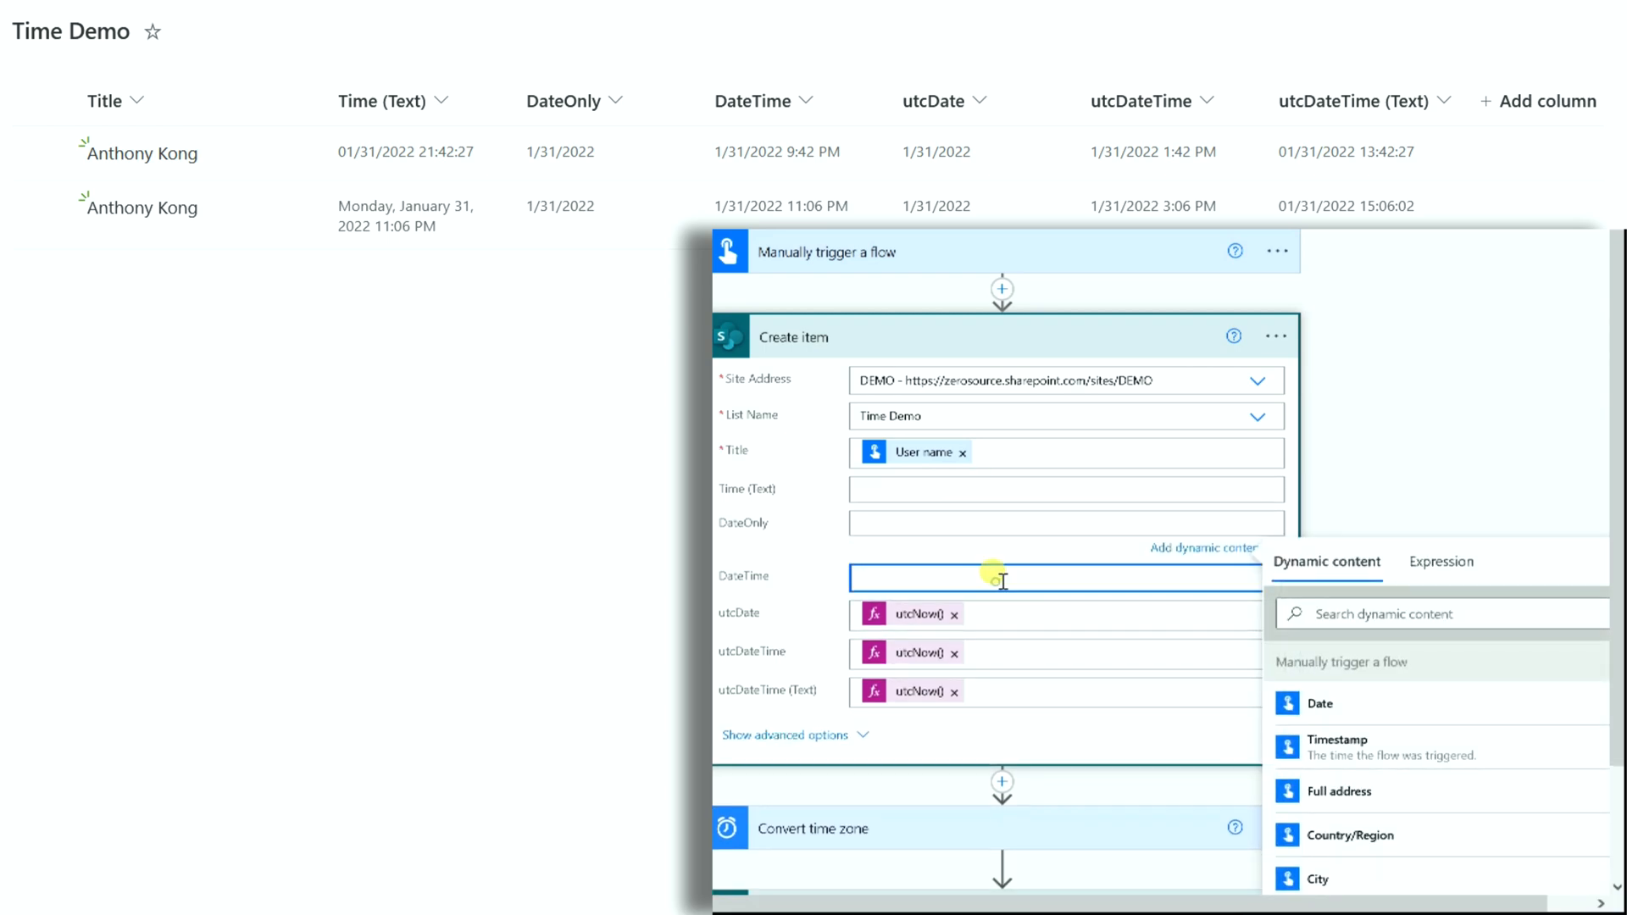
scroll(1070, 489, "down", 2)
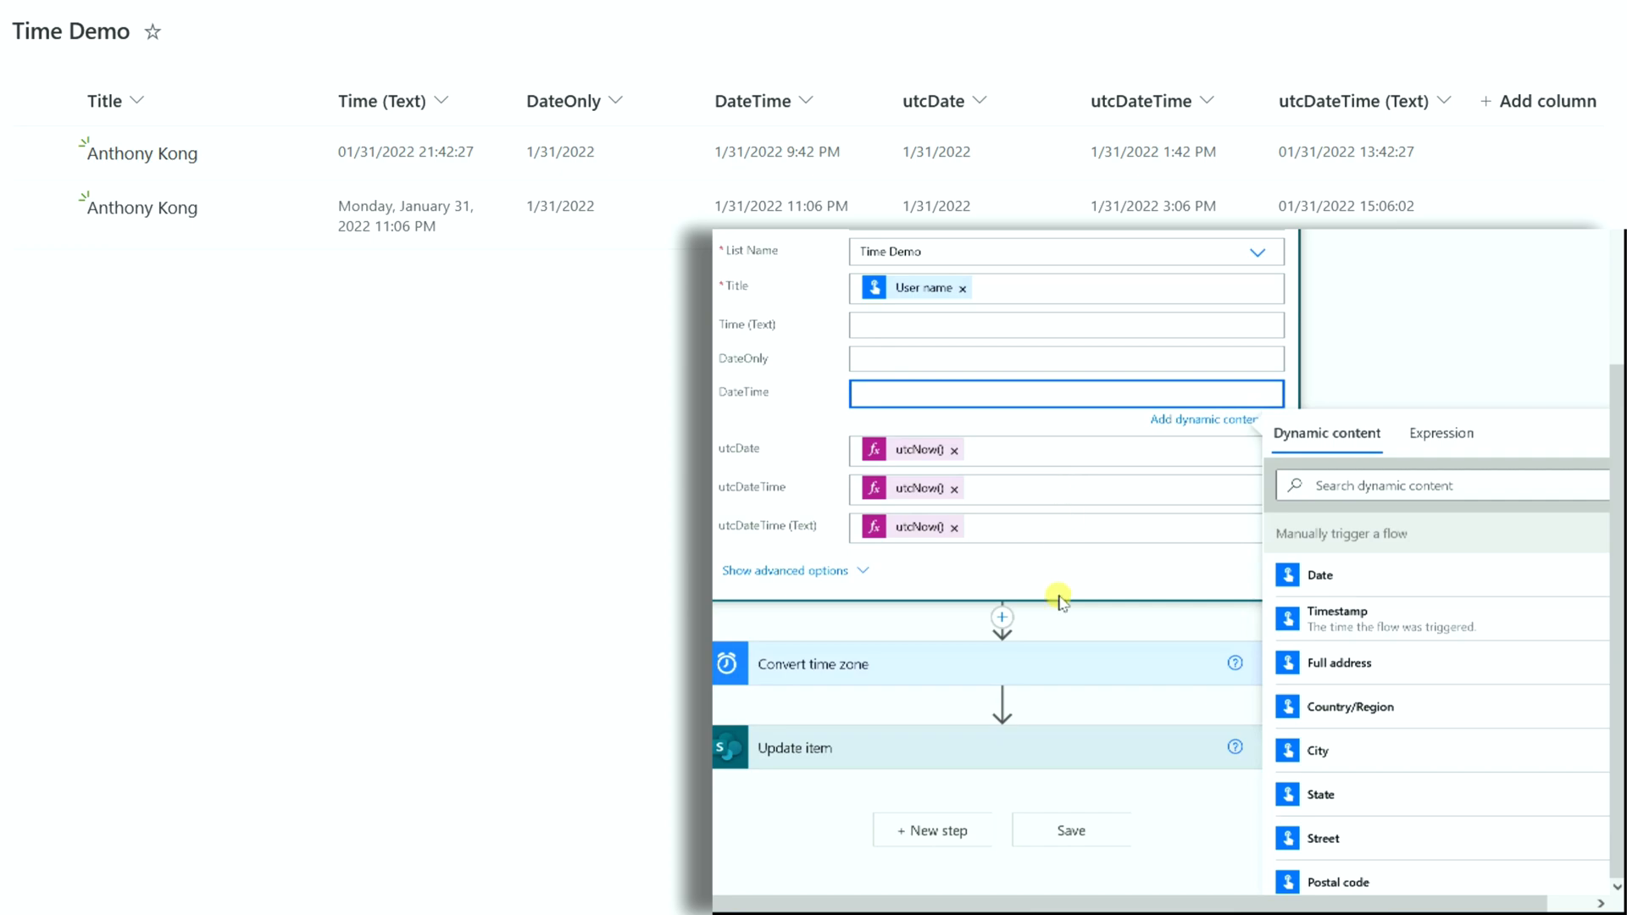
left_click(1065, 832)
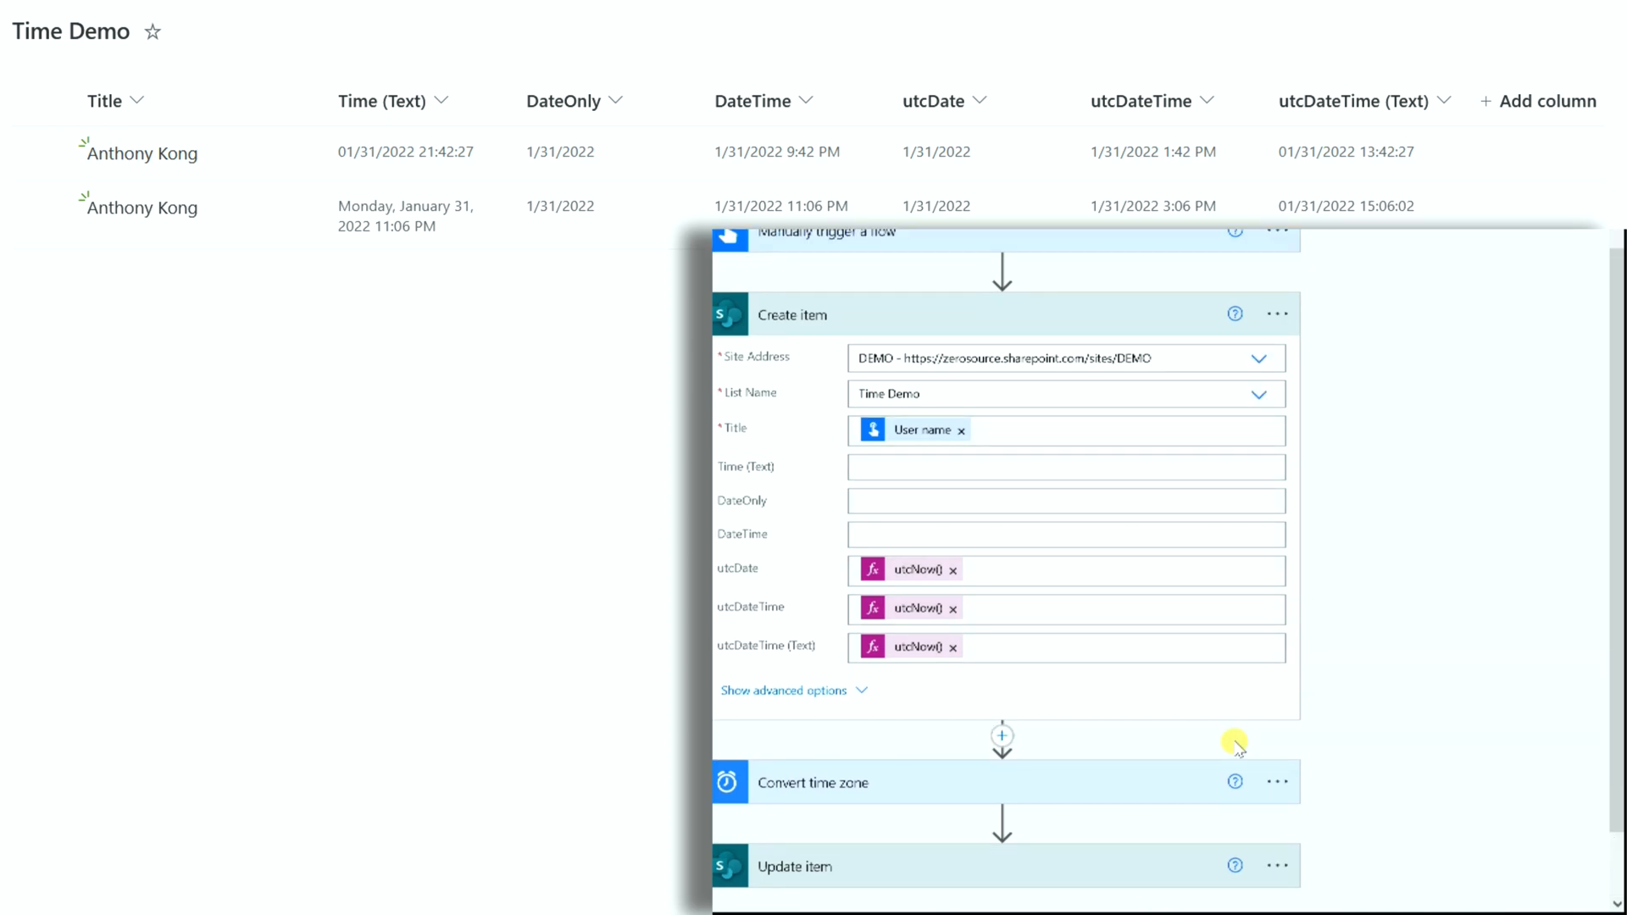
scroll(1236, 745, "up", 1)
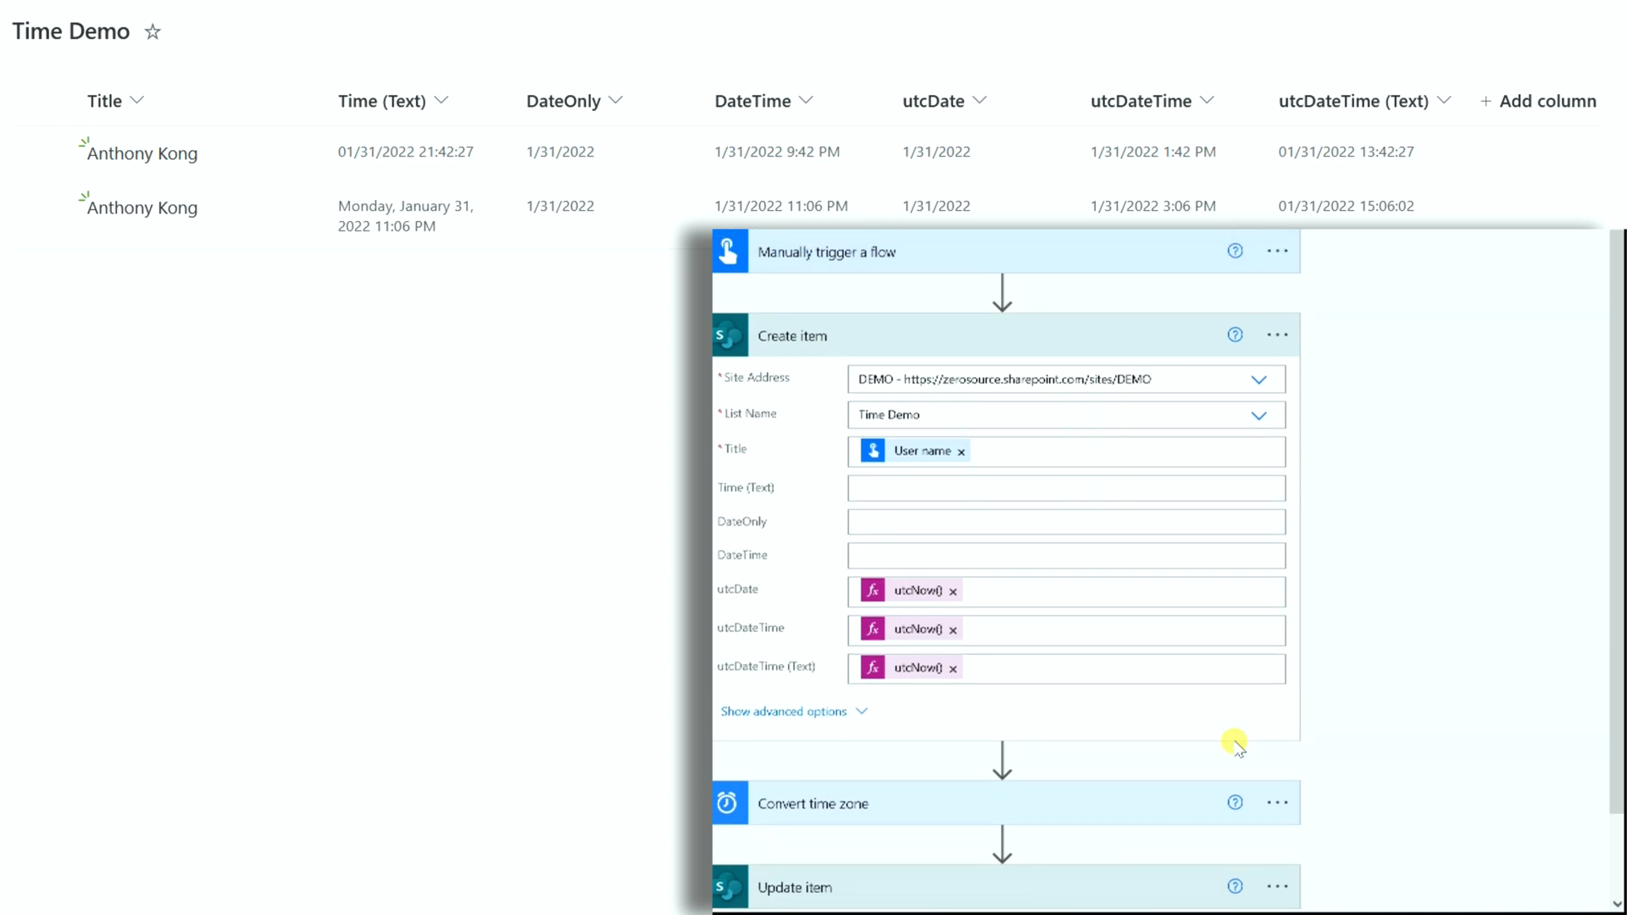
left_click(989, 336)
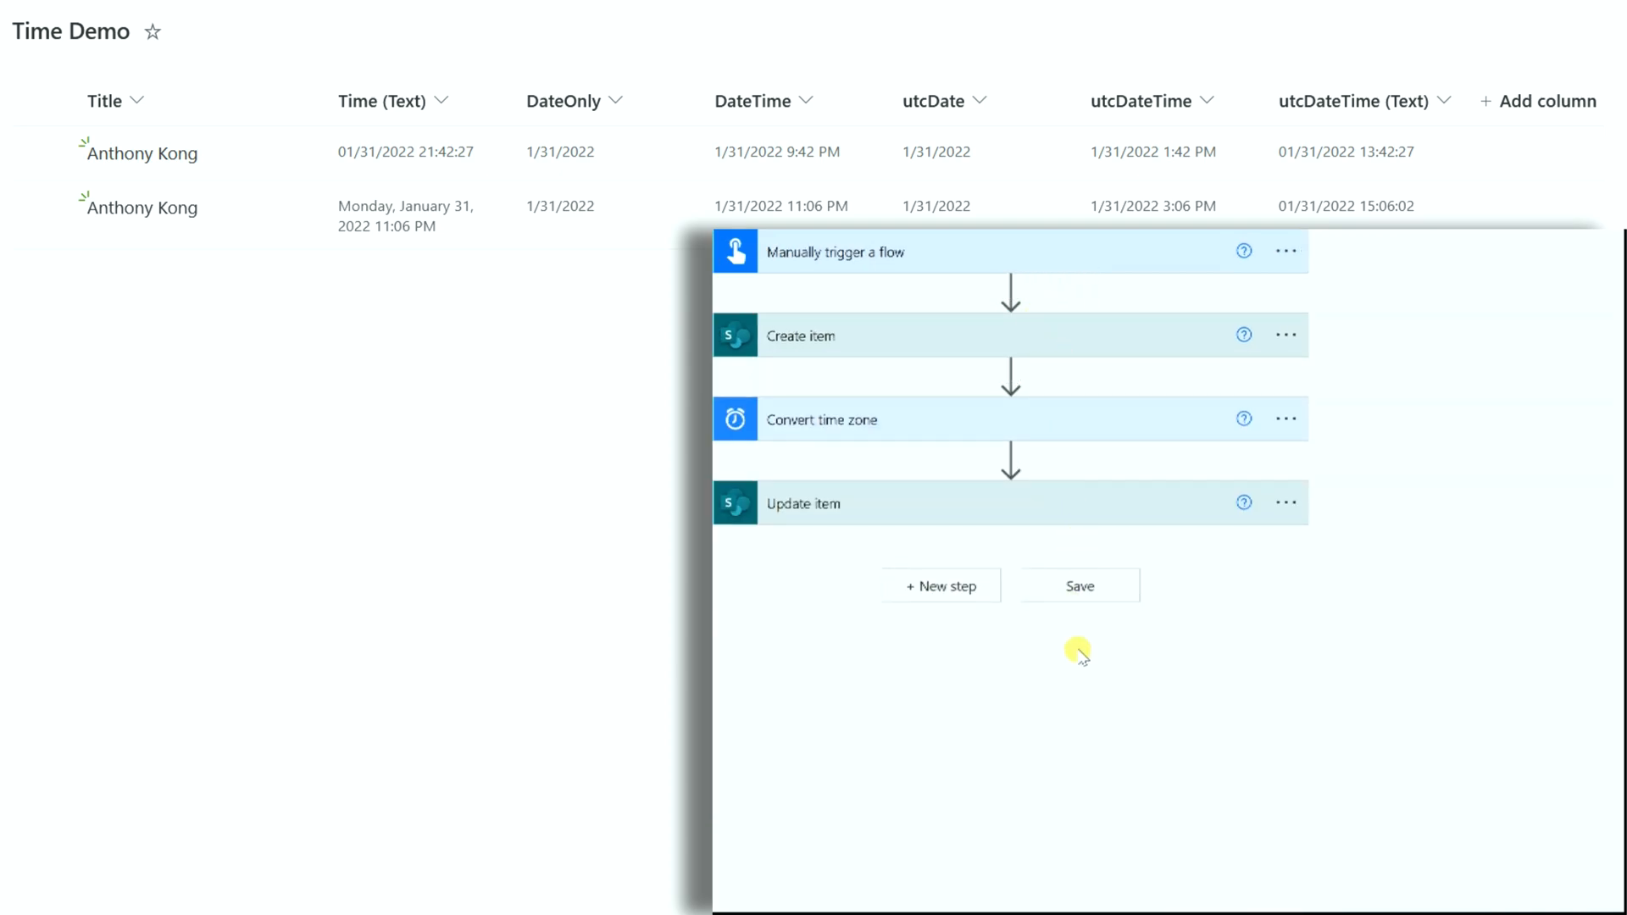
left_click(1075, 584)
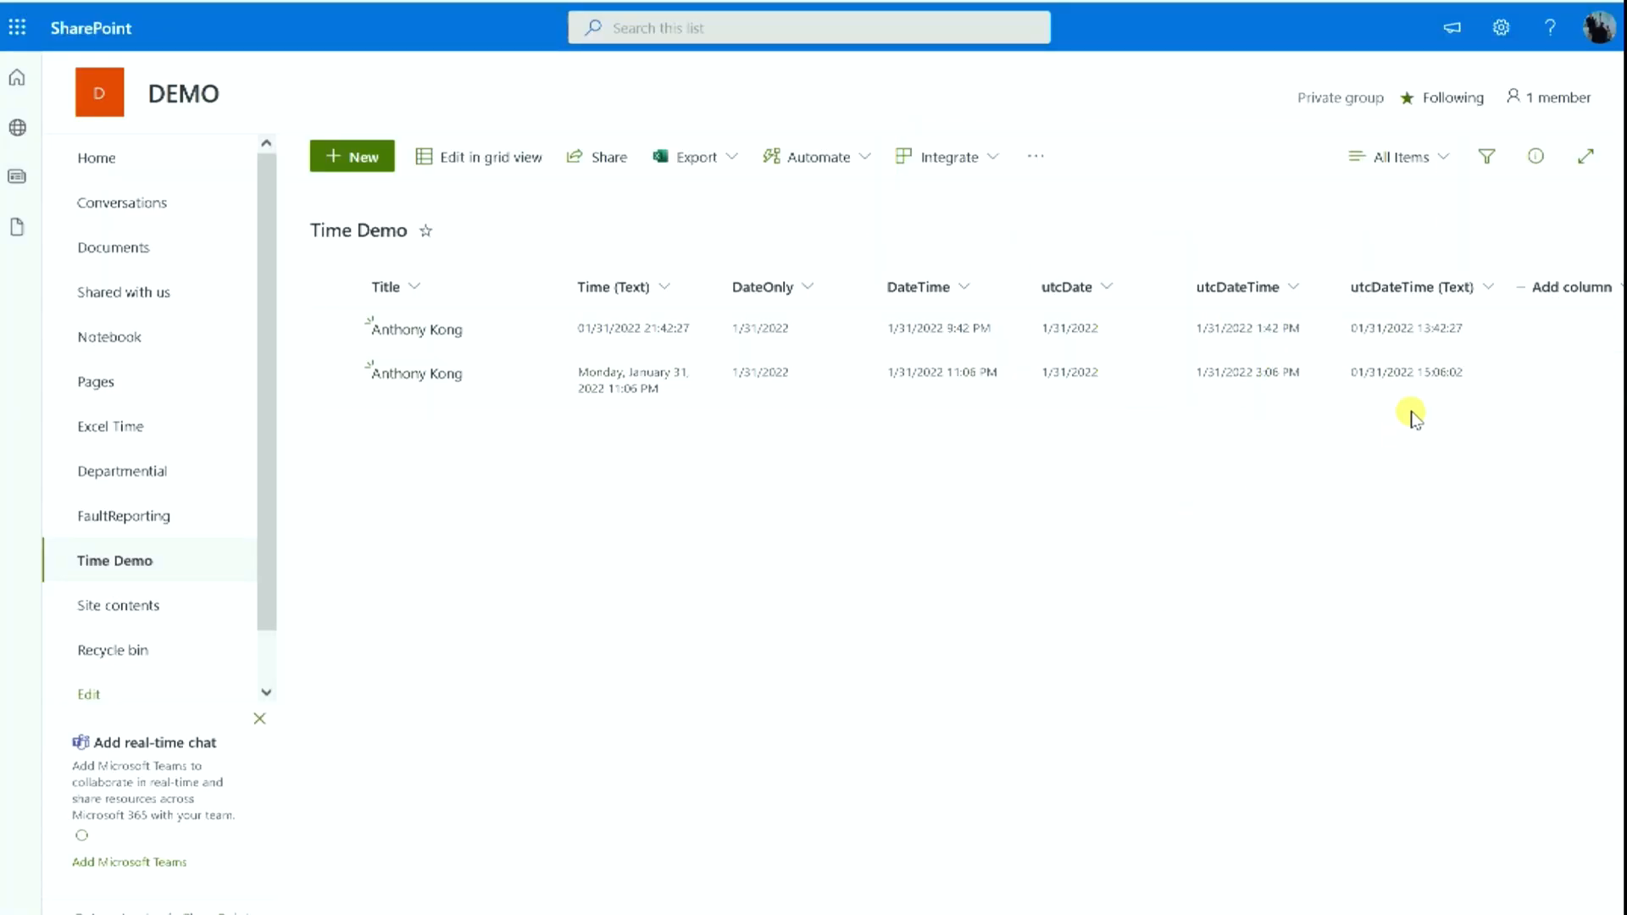
- Switch to the DEMO site in SharePoint and open its regional settings
left_click(1499, 31)
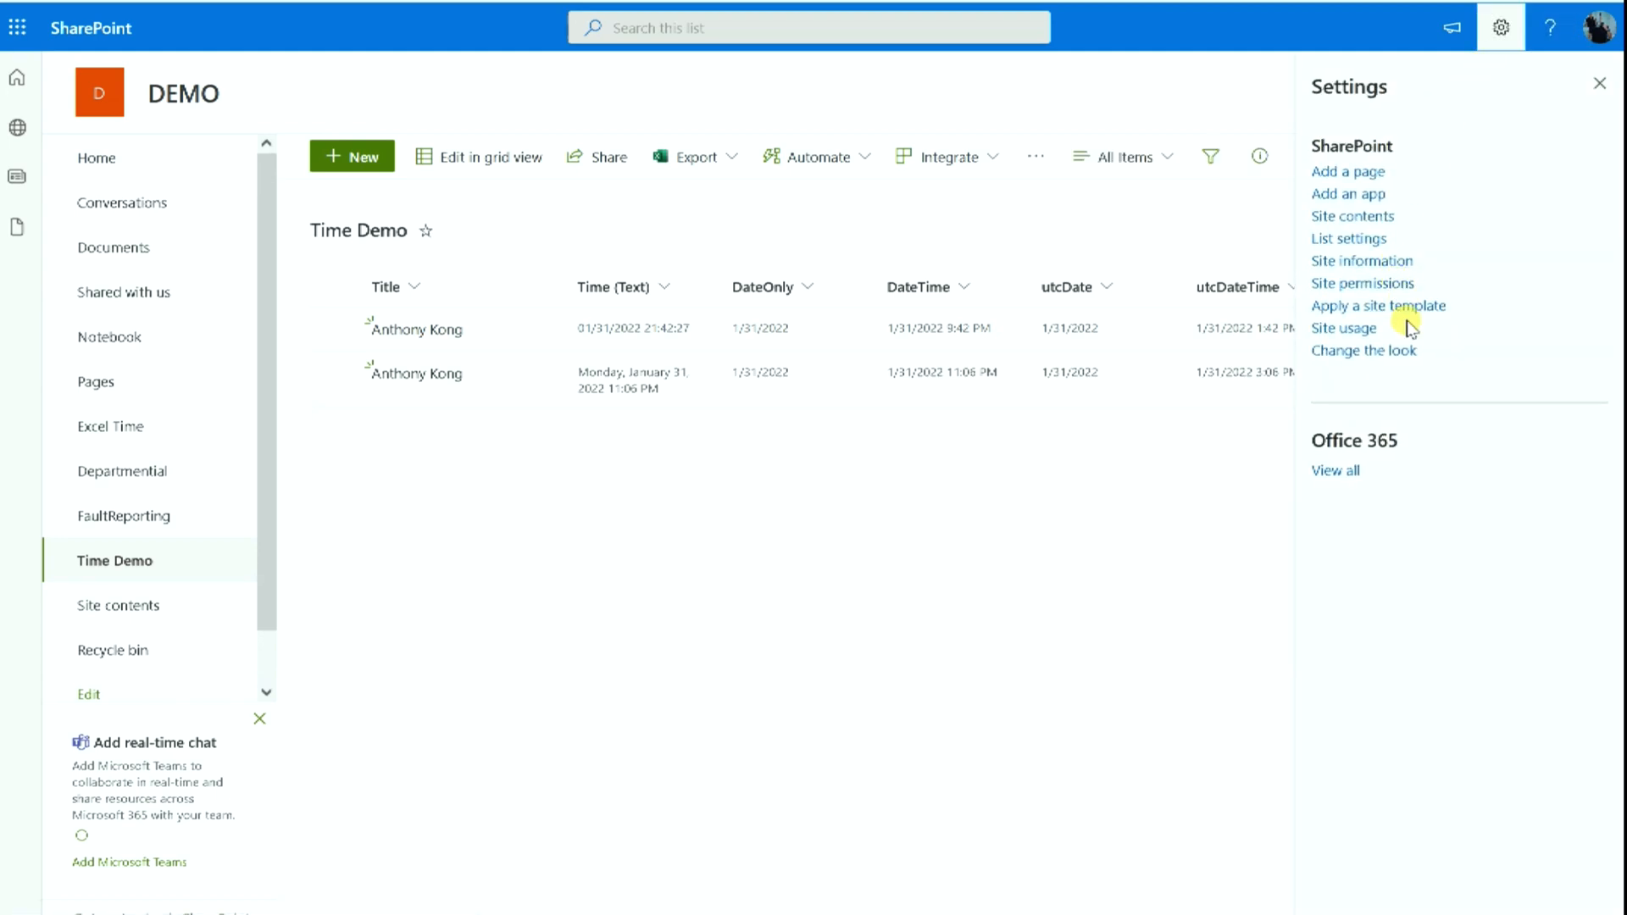
left_click(1360, 263)
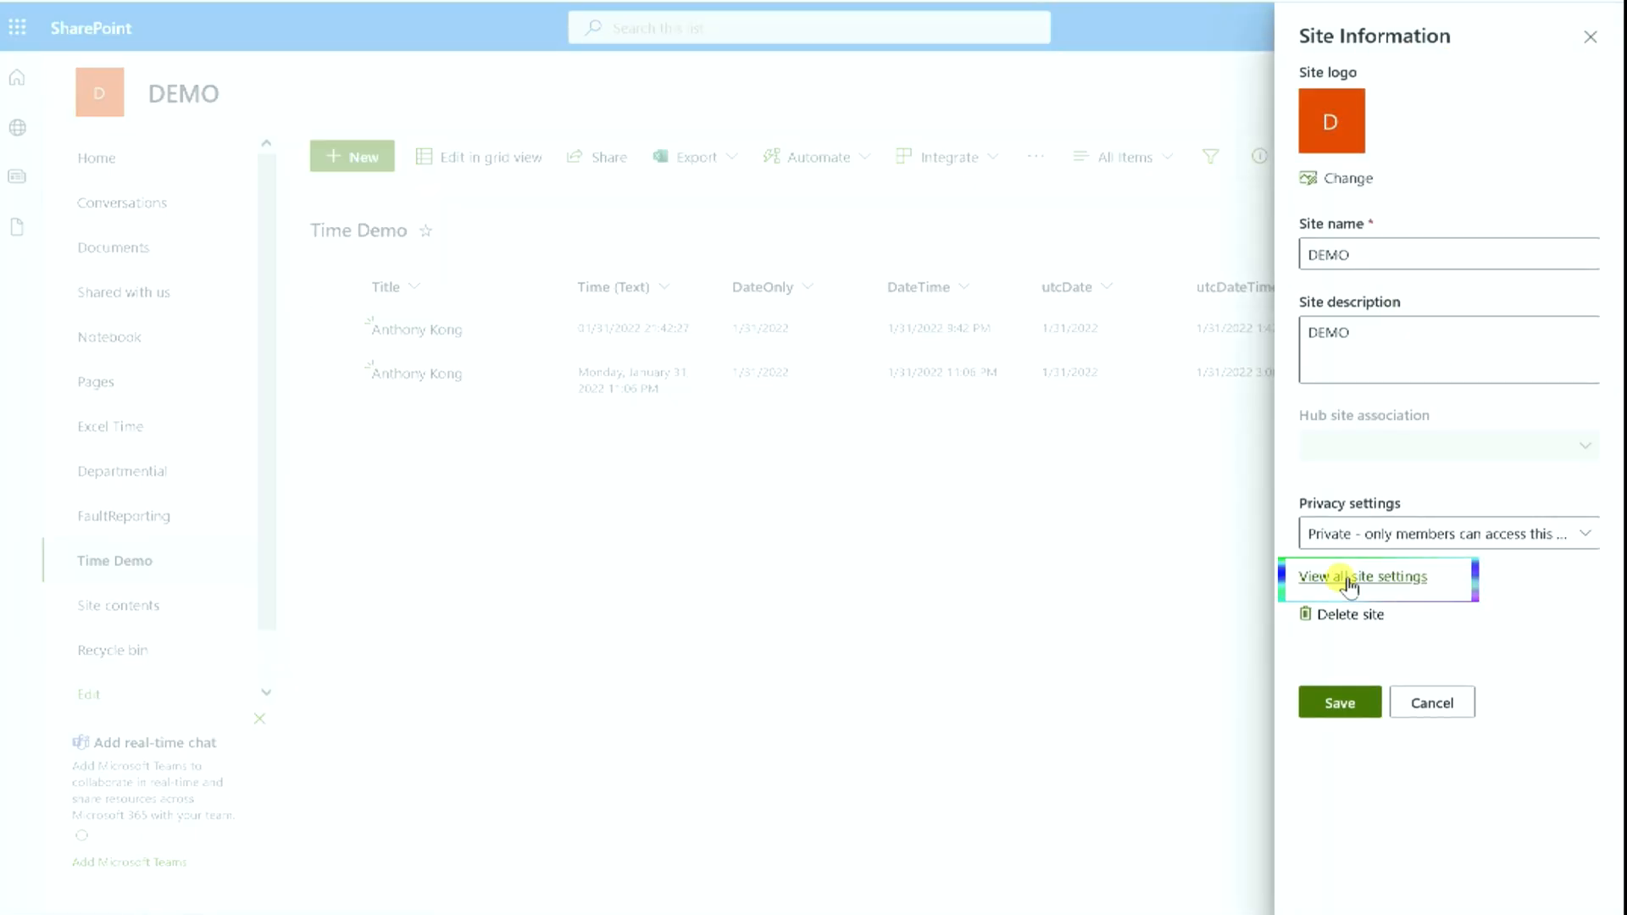
left_click(1348, 578)
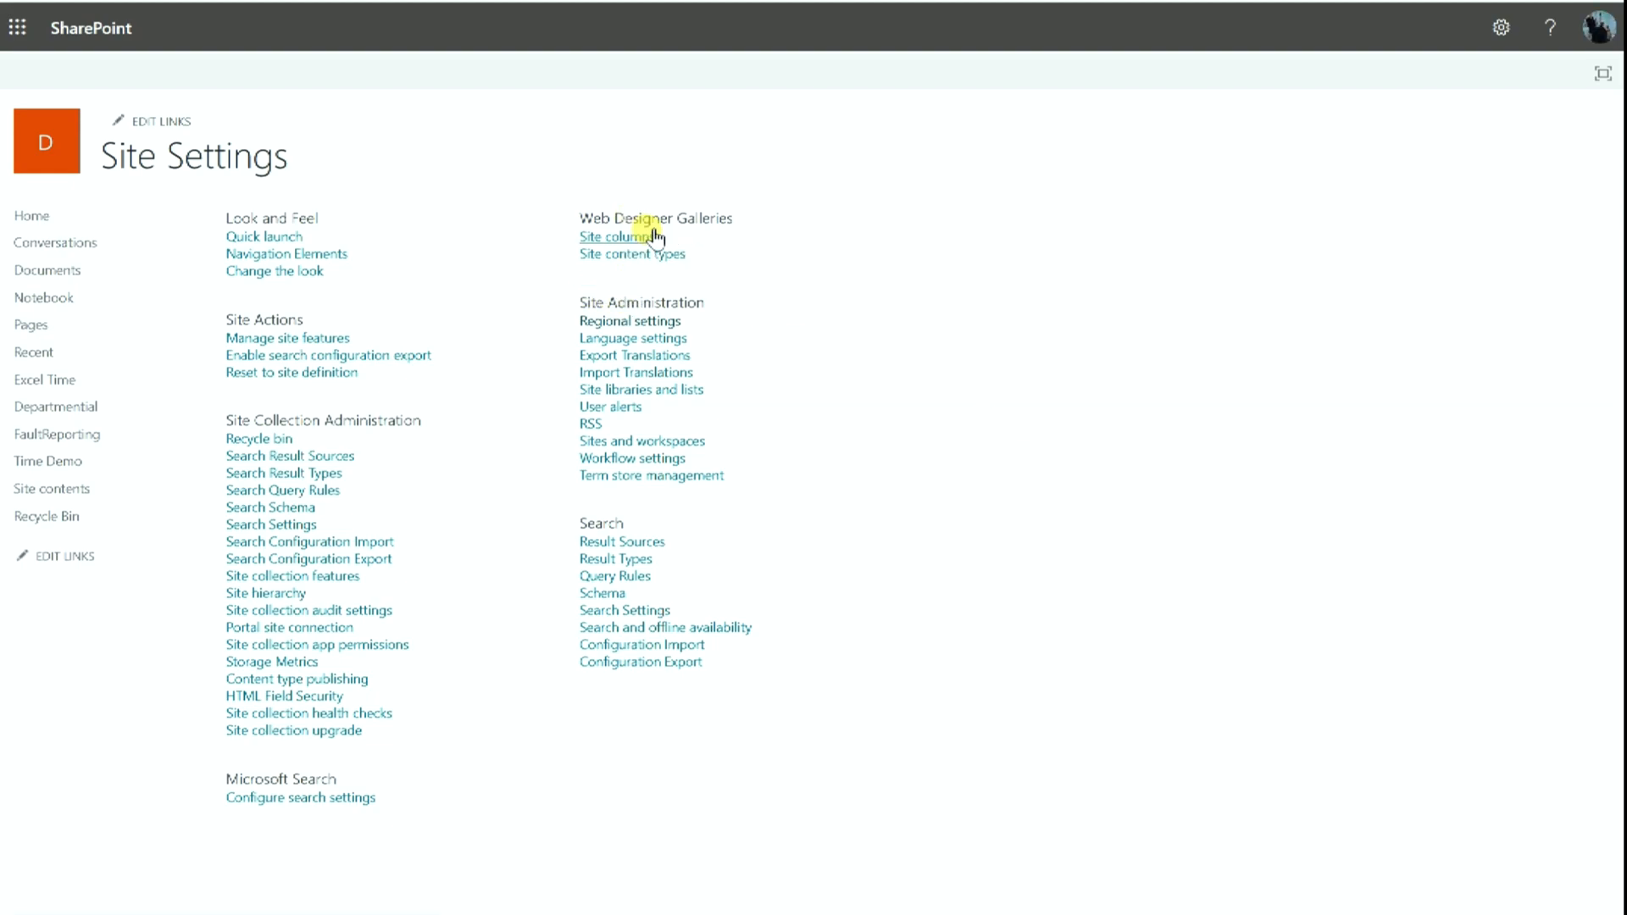
left_click(628, 322)
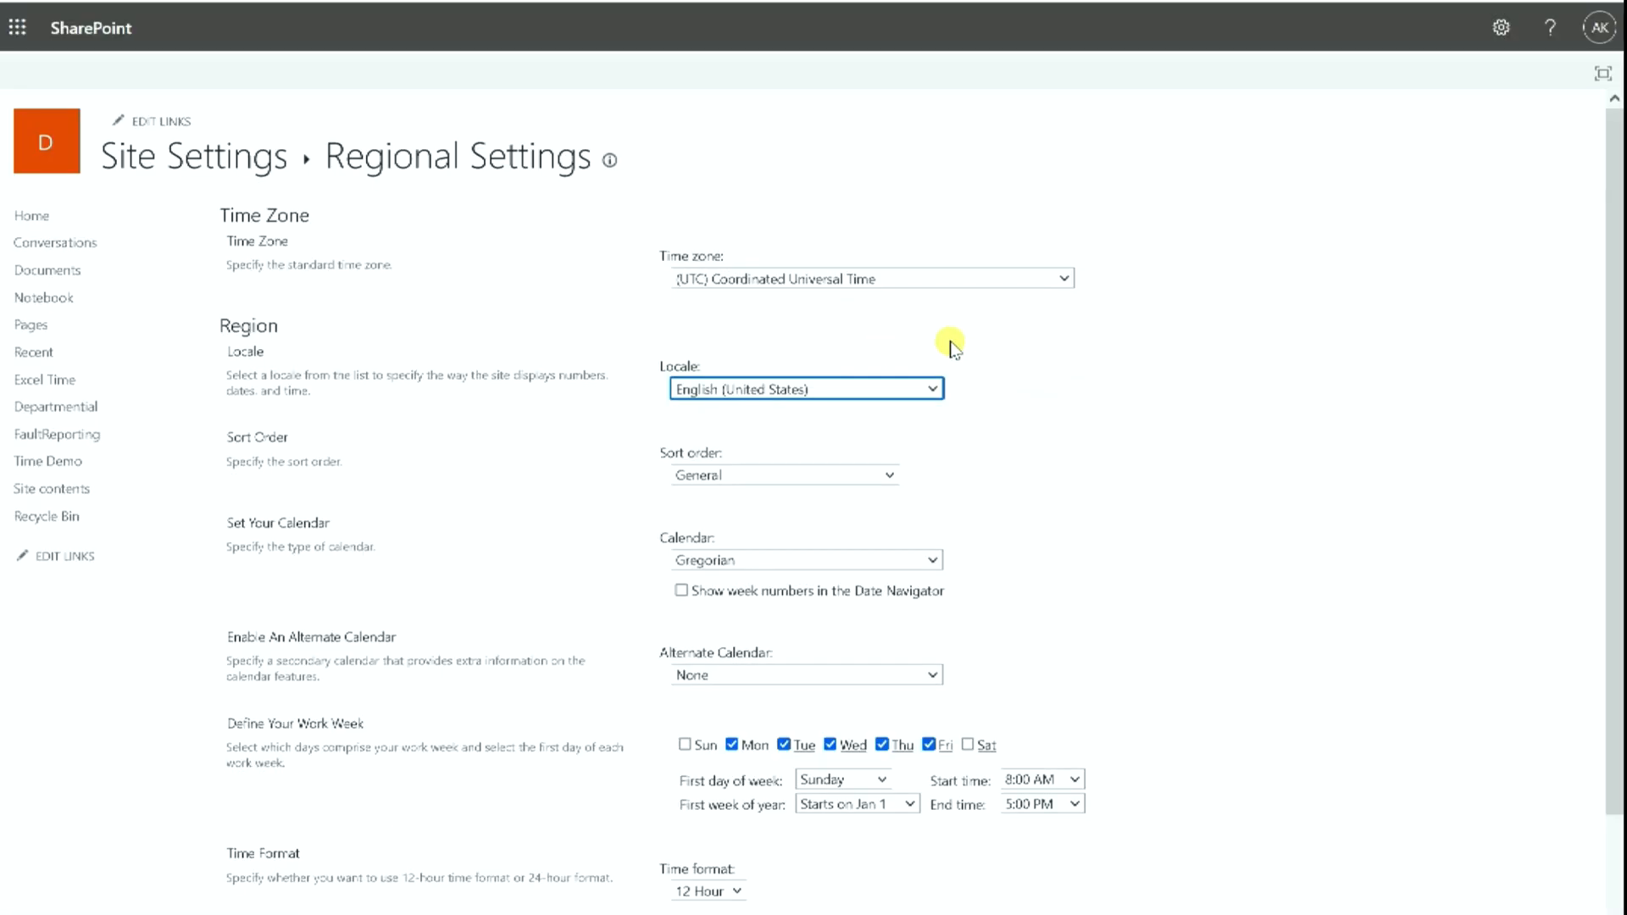
- Set the site's time zone to (UTC+08:00) Beijing, Chongqing, Hong Kong, Urumqi, save it, and return to the Time Demo list
left_click(1065, 280)
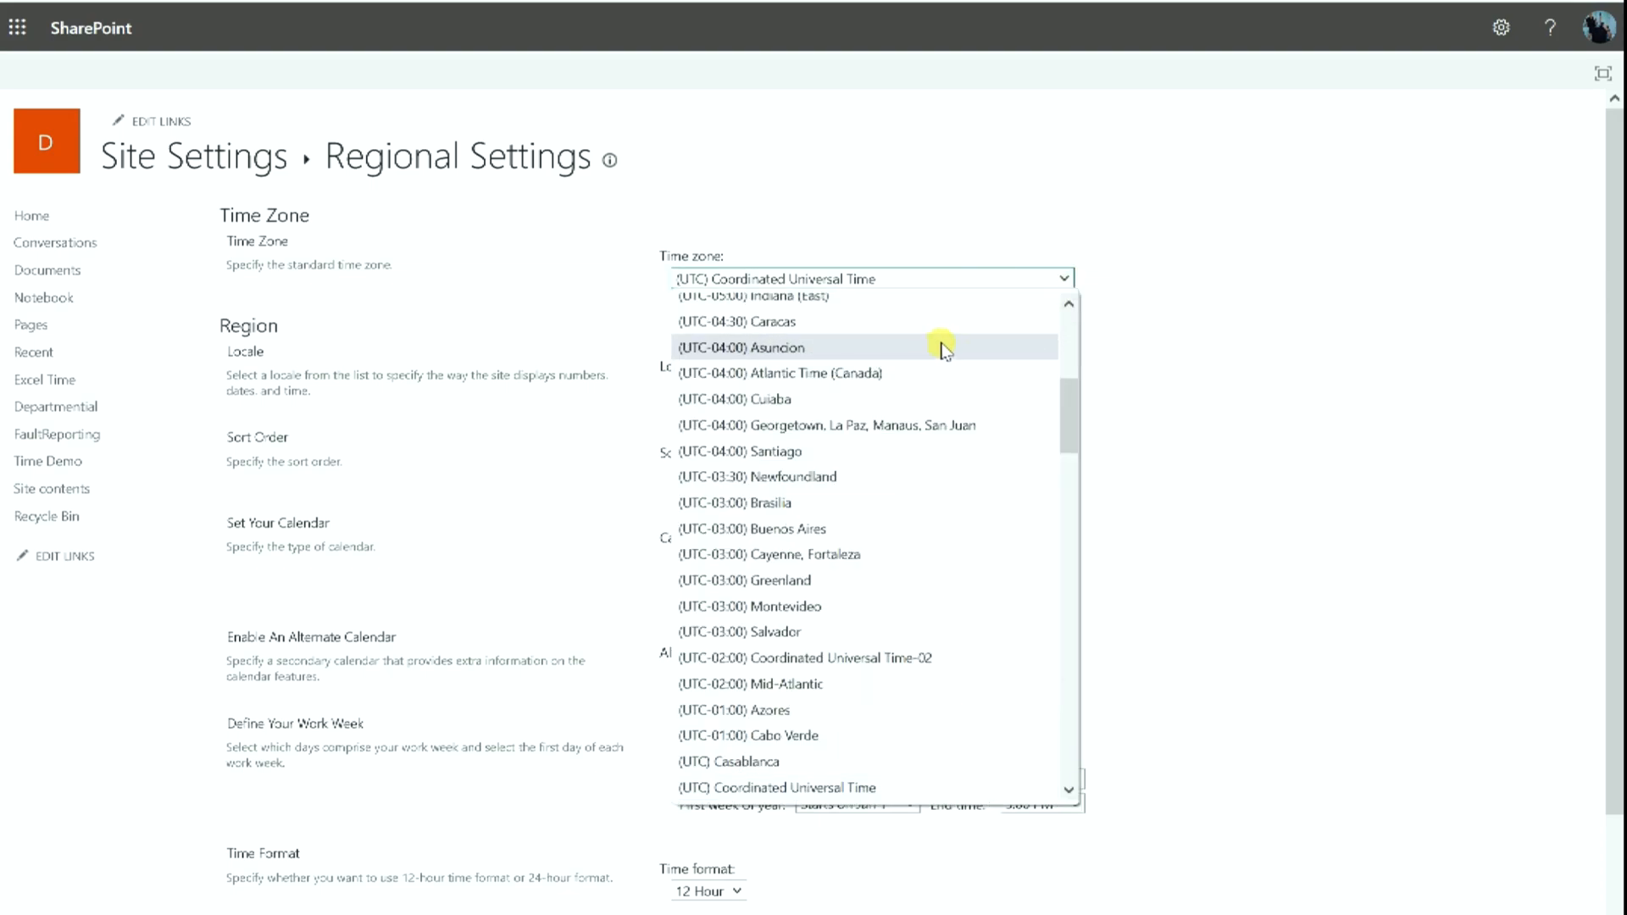
left_click_drag(1070, 410, 1055, 653)
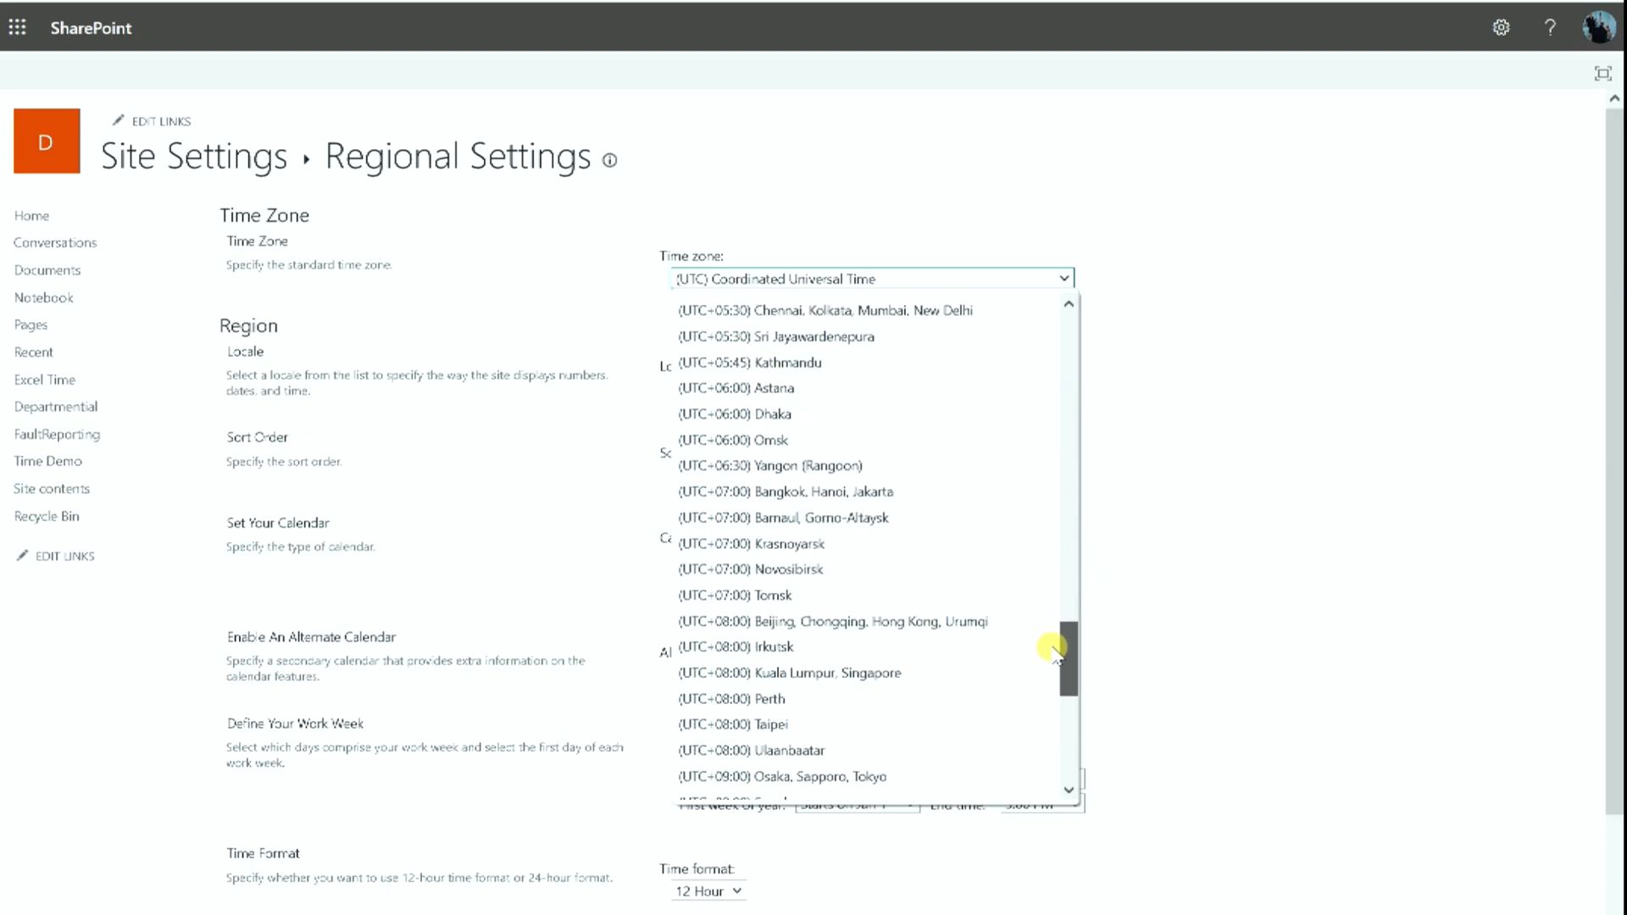
left_click(897, 623)
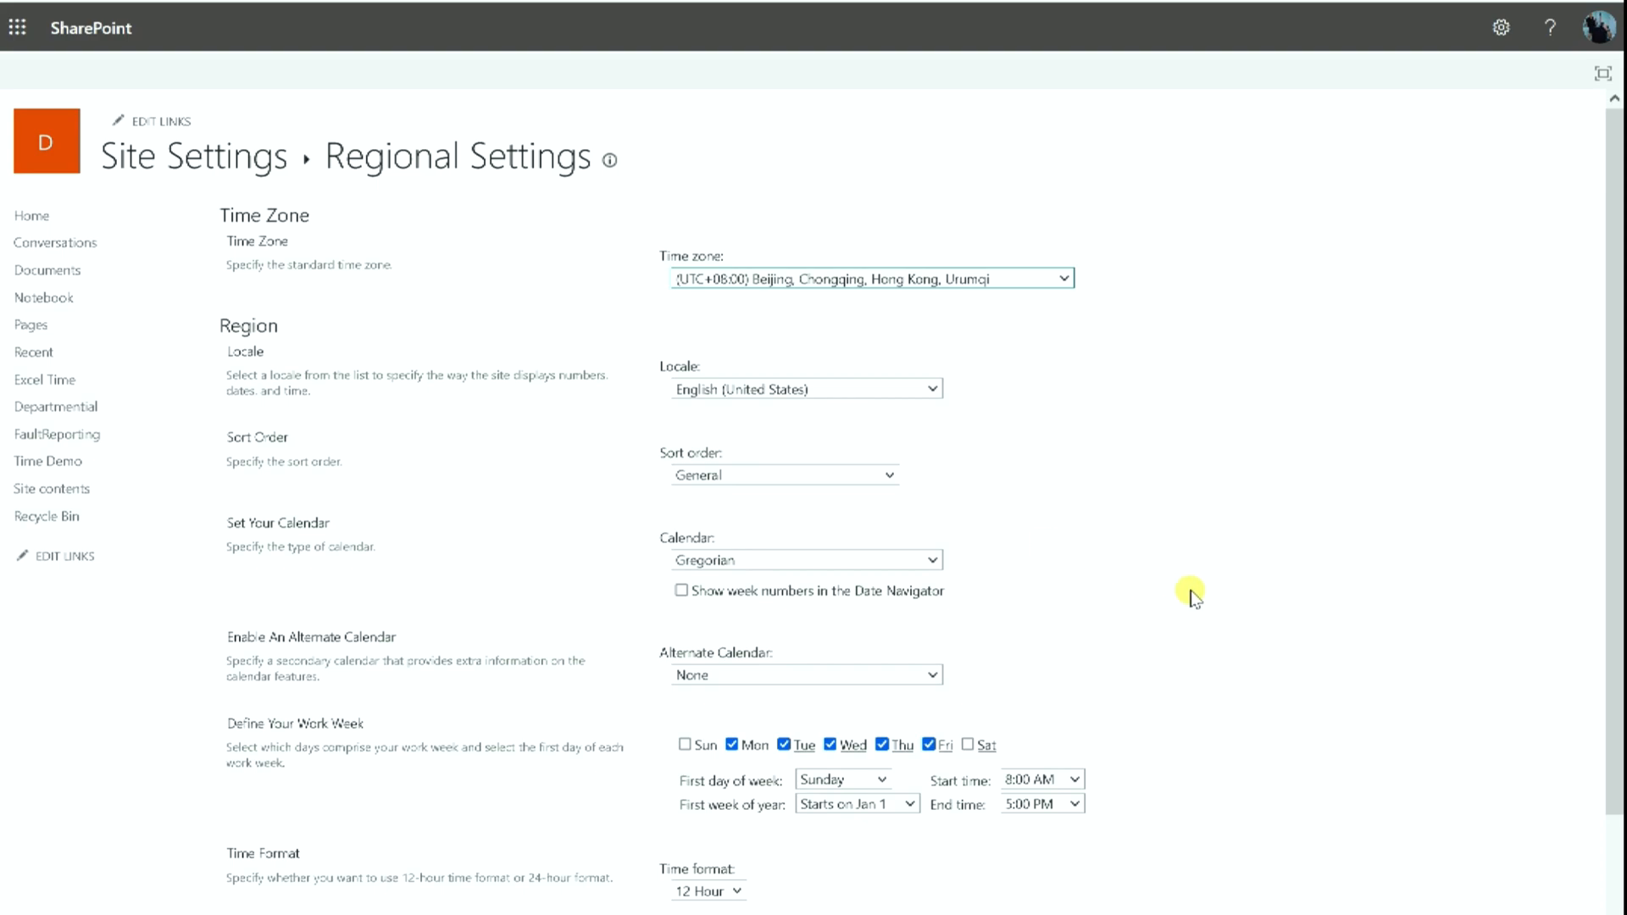
left_click_drag(1612, 538, 1612, 724)
left_click(1472, 843)
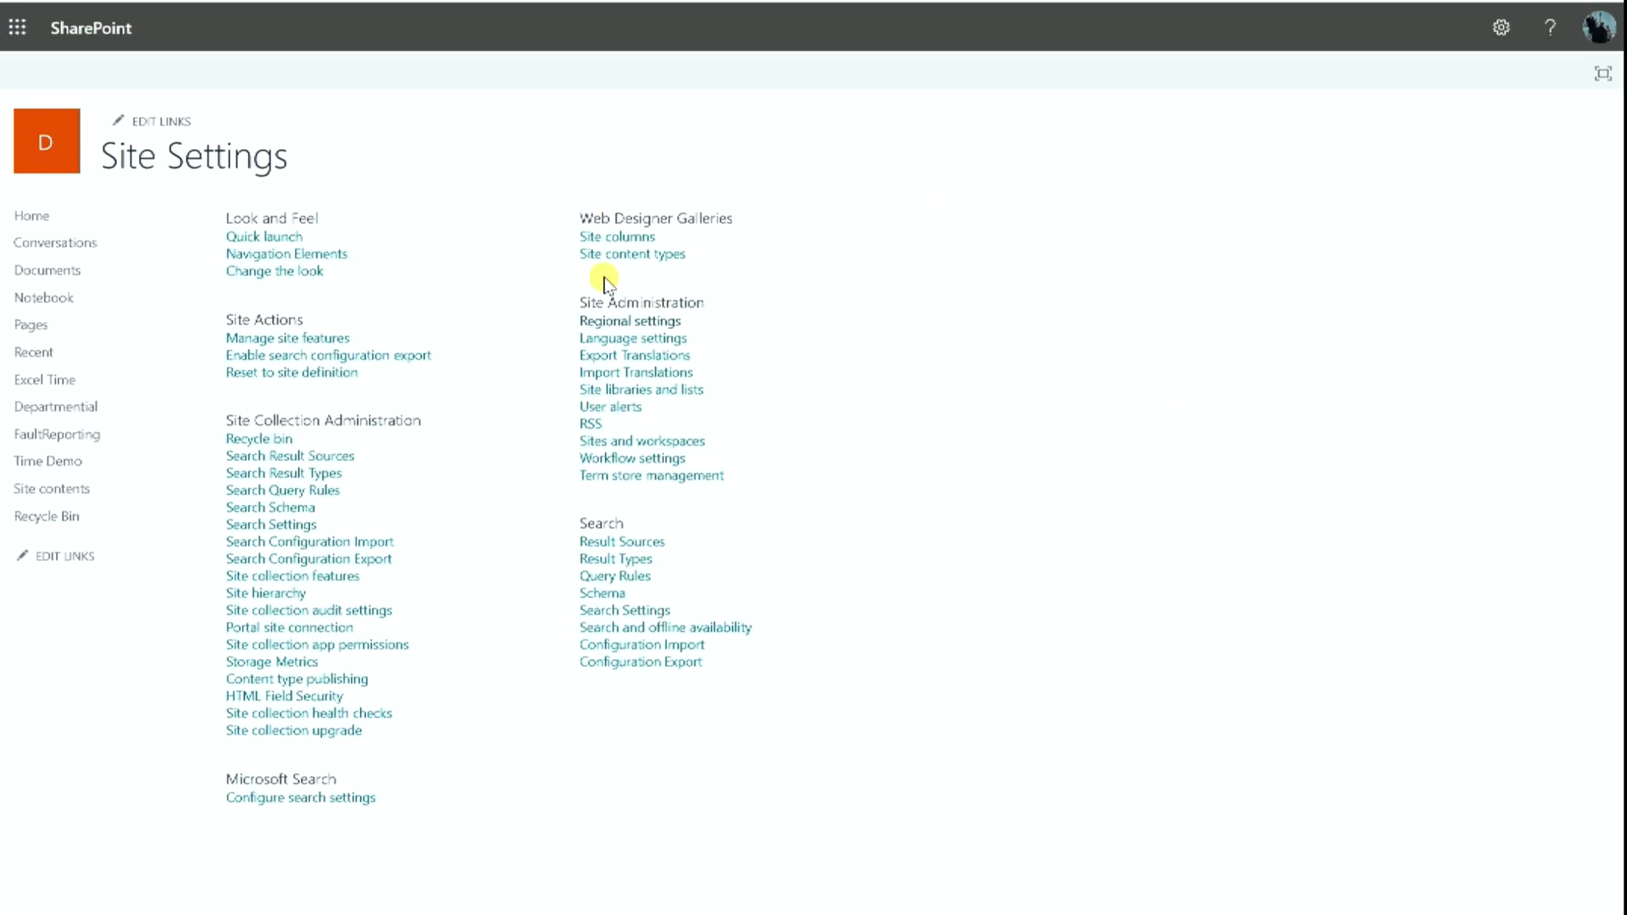
left_click(258, 238)
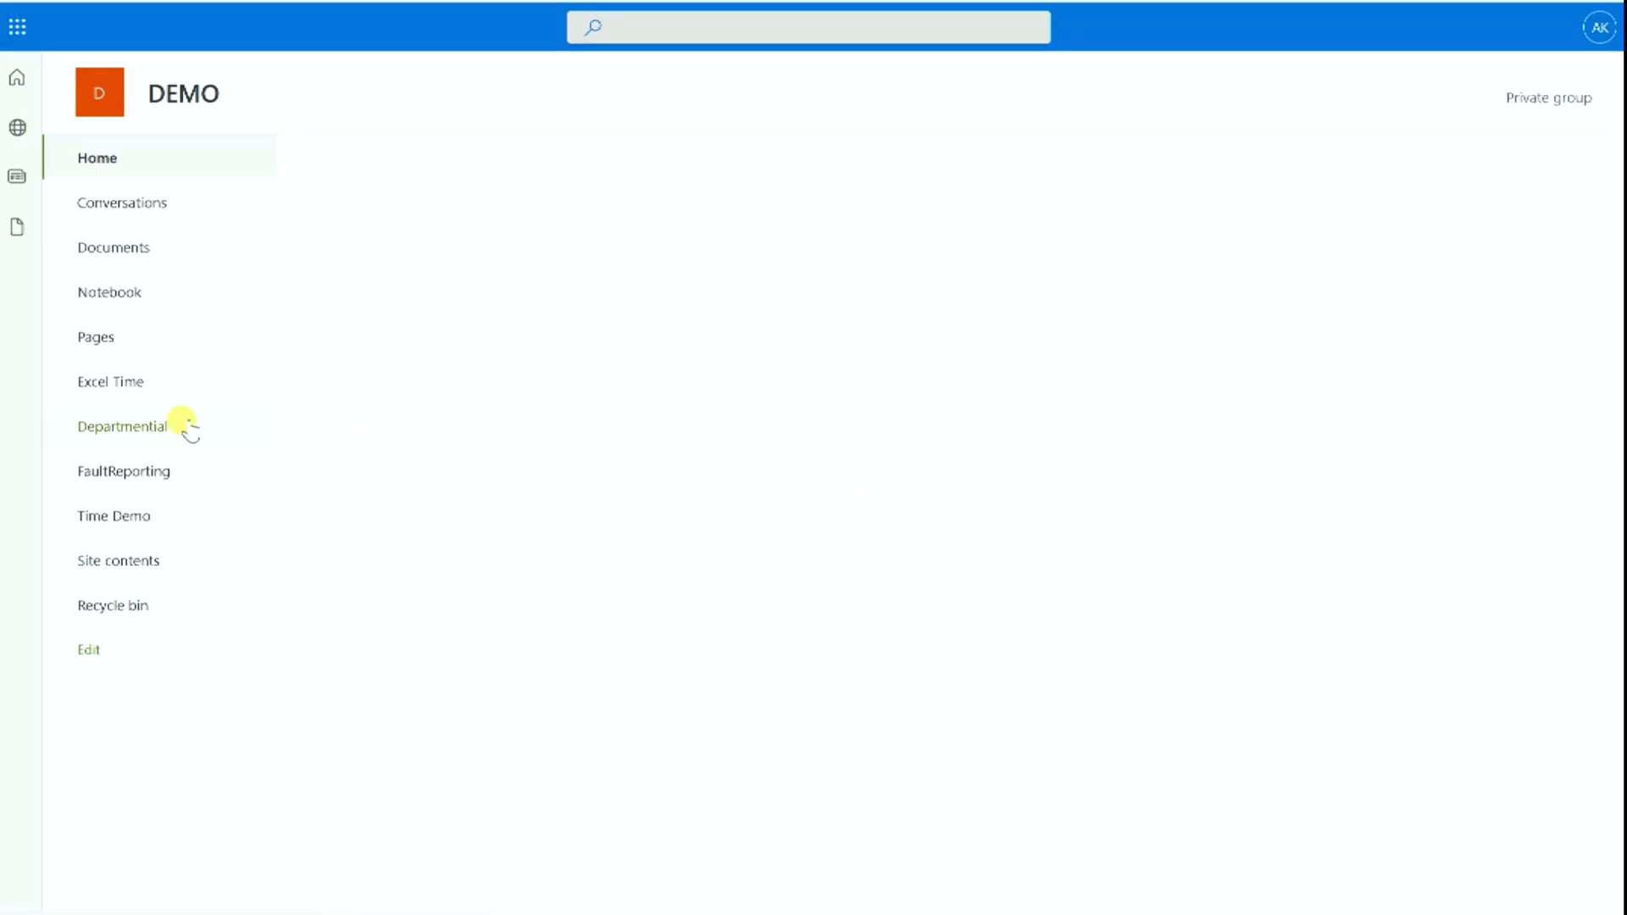
left_click(119, 517)
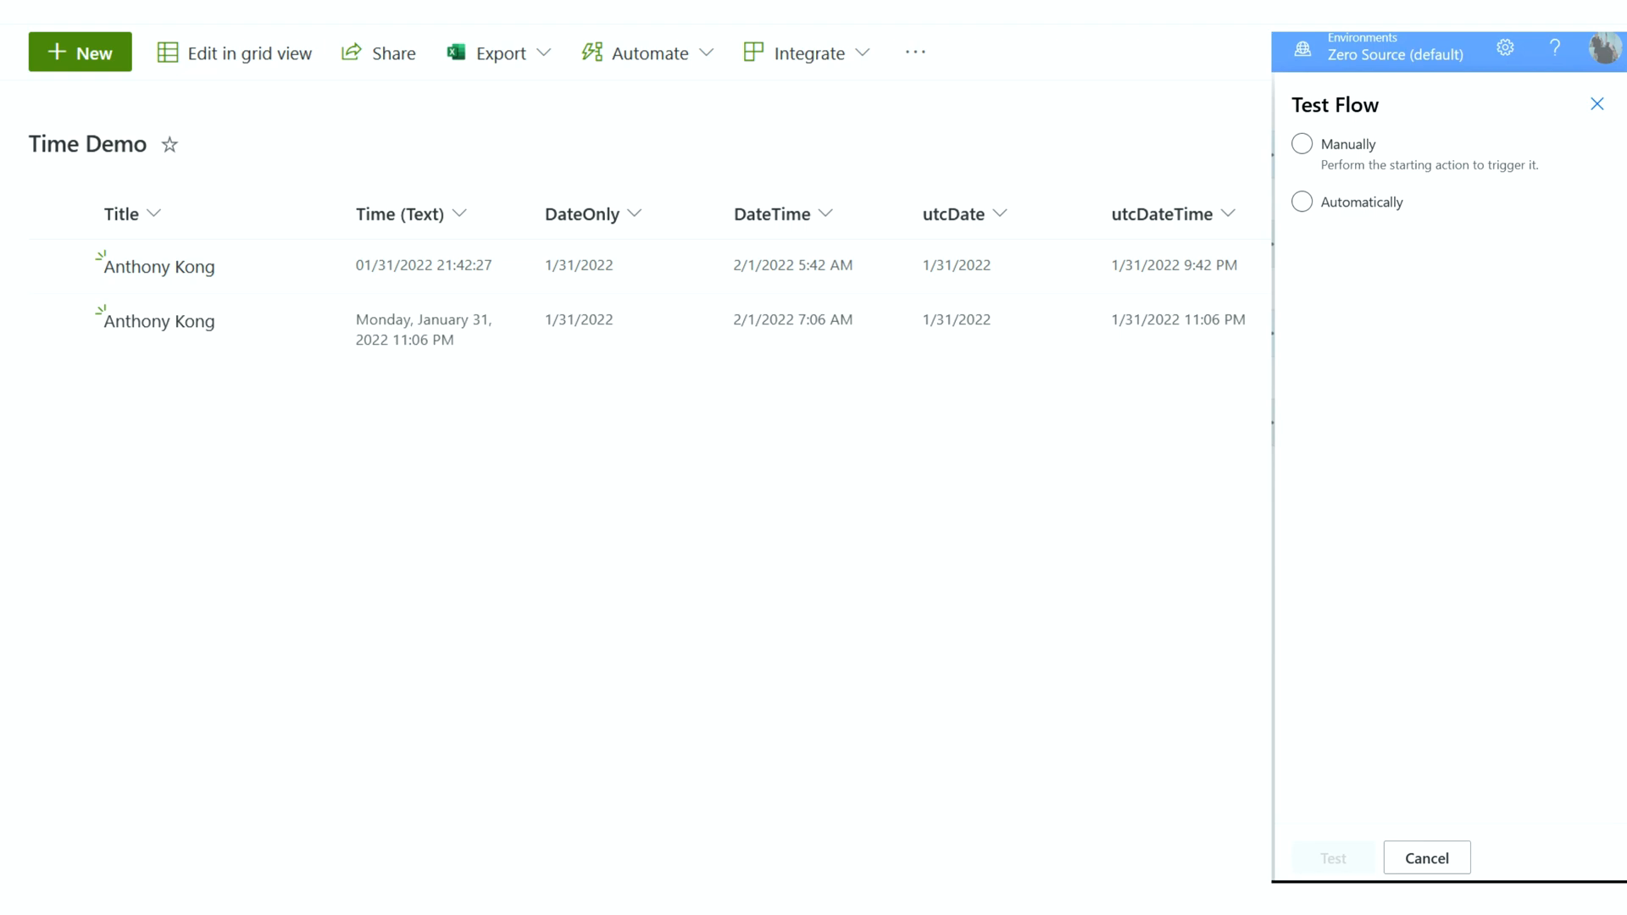
- Start a manual test of the Time Demo flow in Power Automate and run it
left_click(1303, 145)
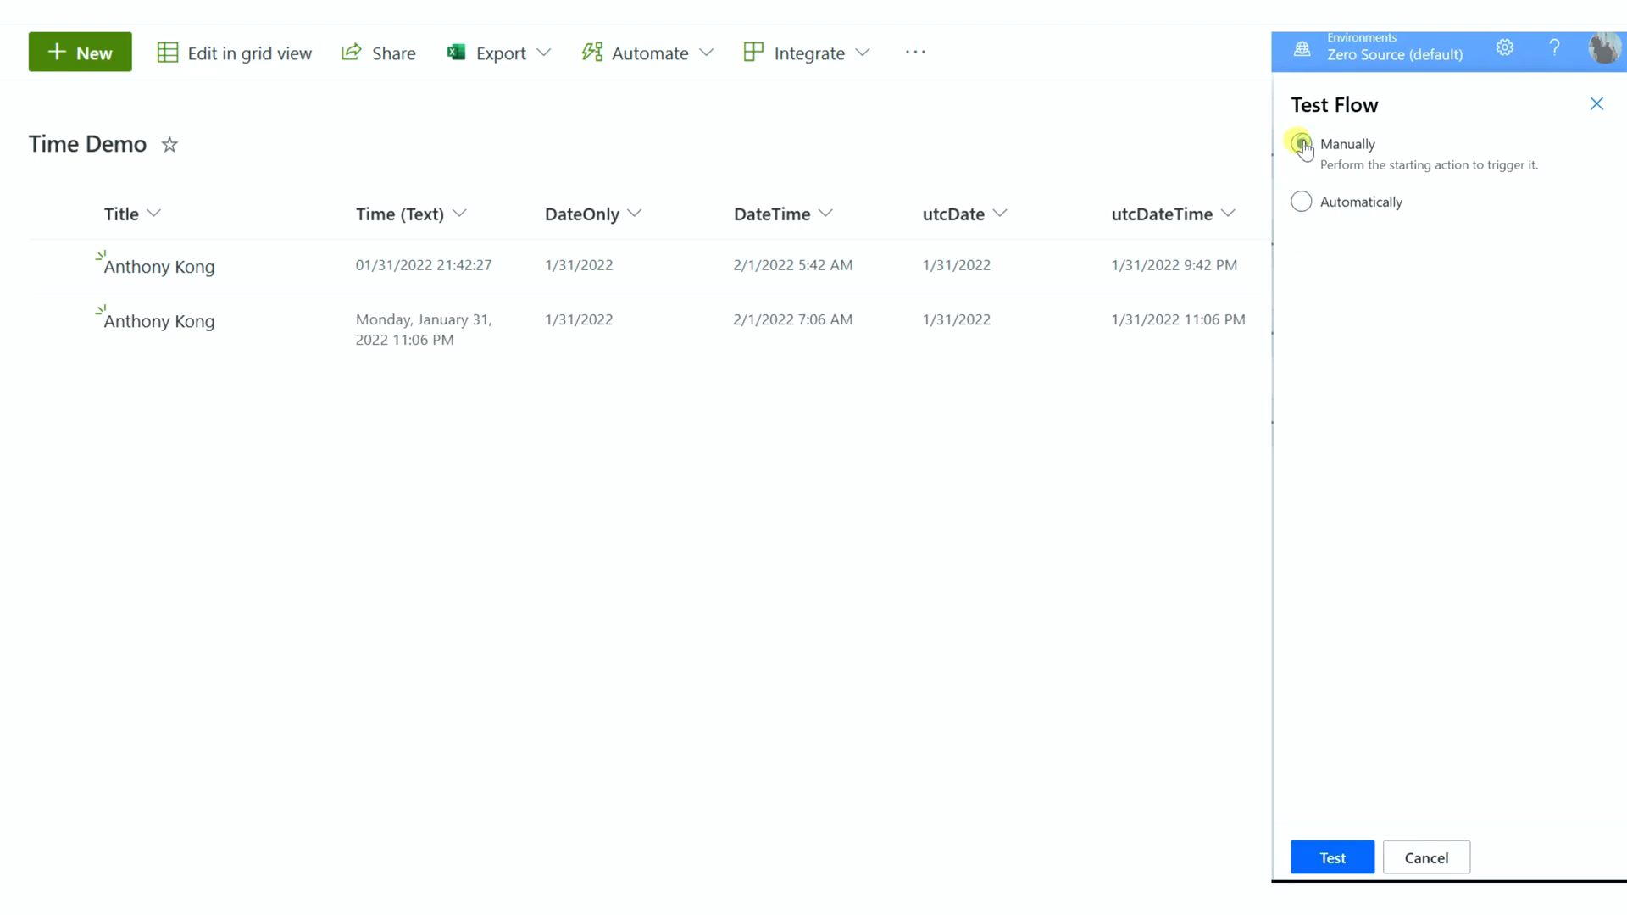
left_click(1337, 861)
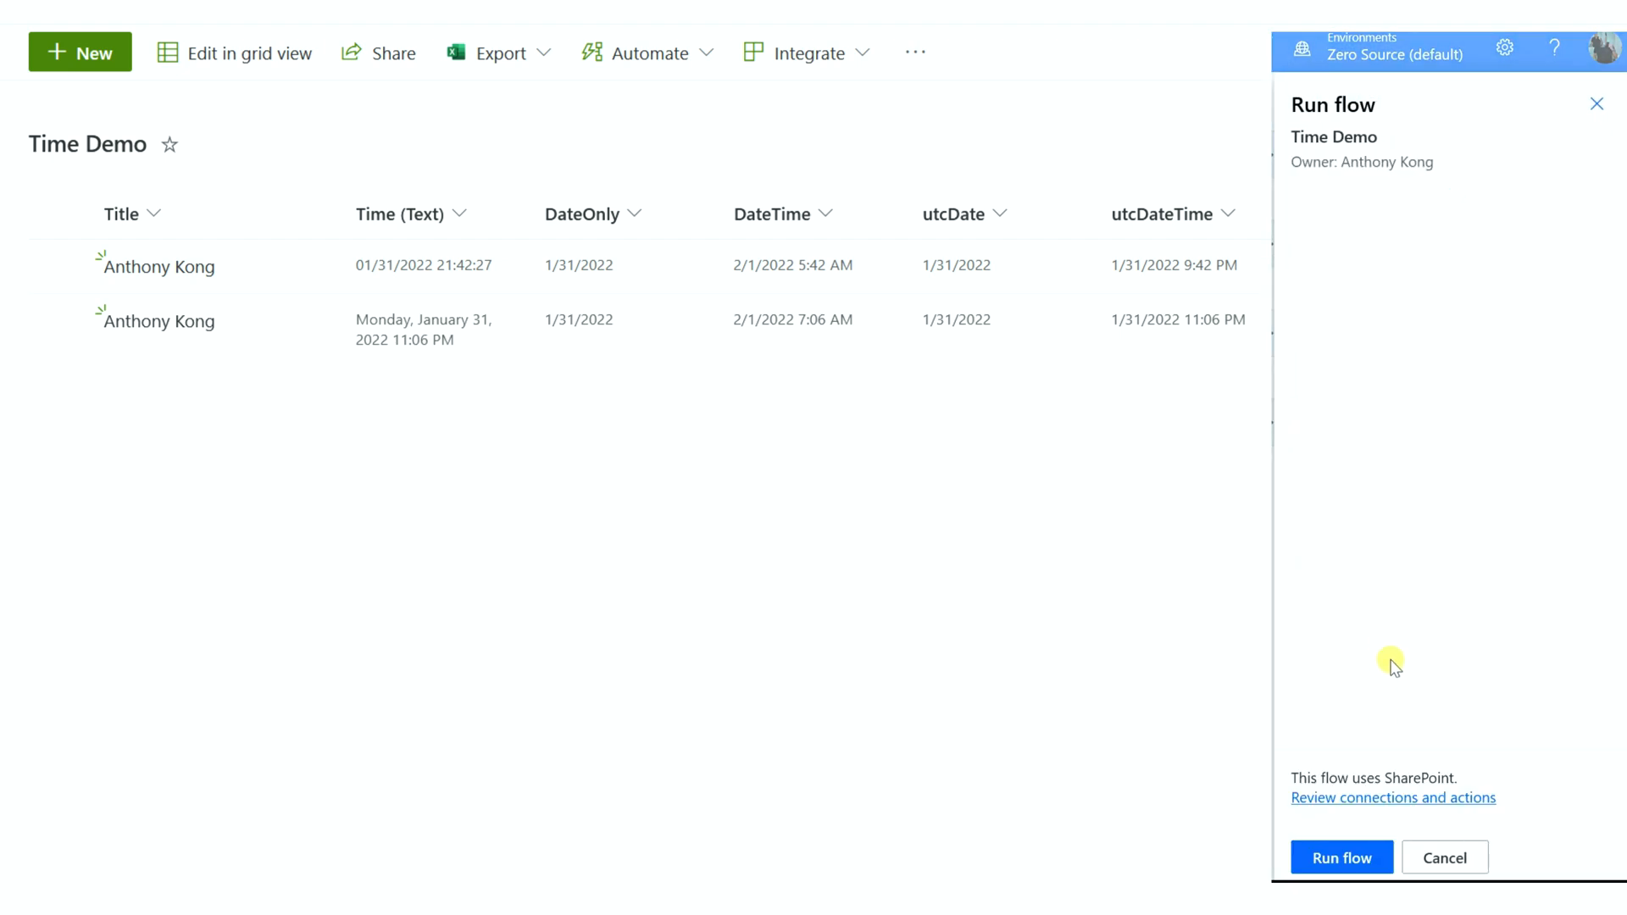
left_click(1350, 859)
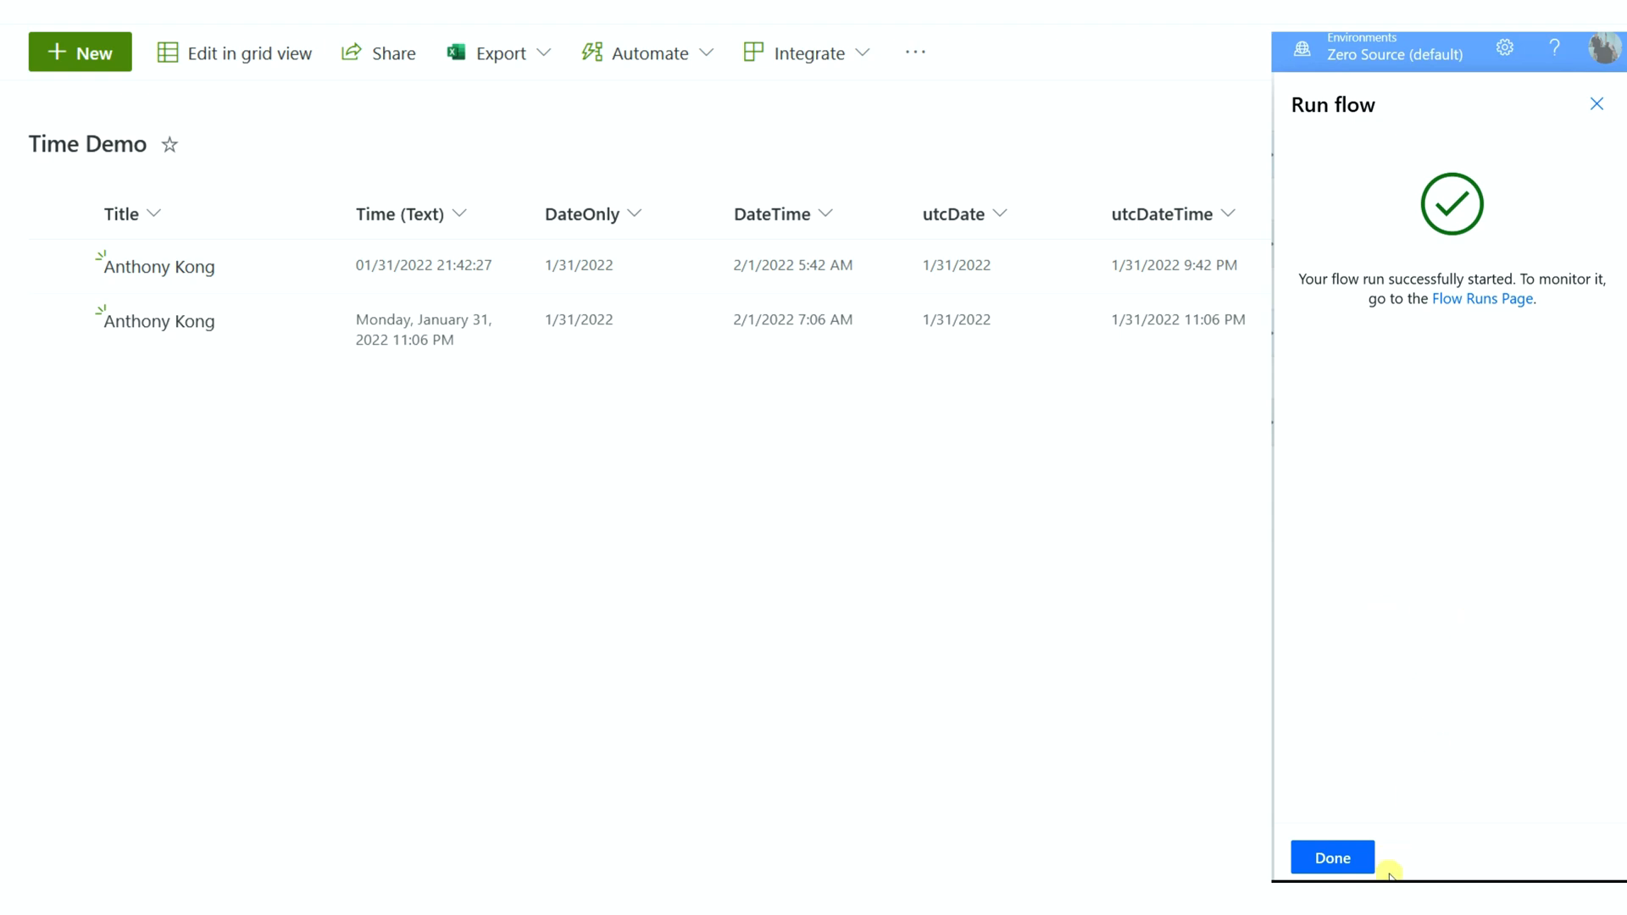
- Close the confirmation for the started Time Demo flow run
left_click(1332, 856)
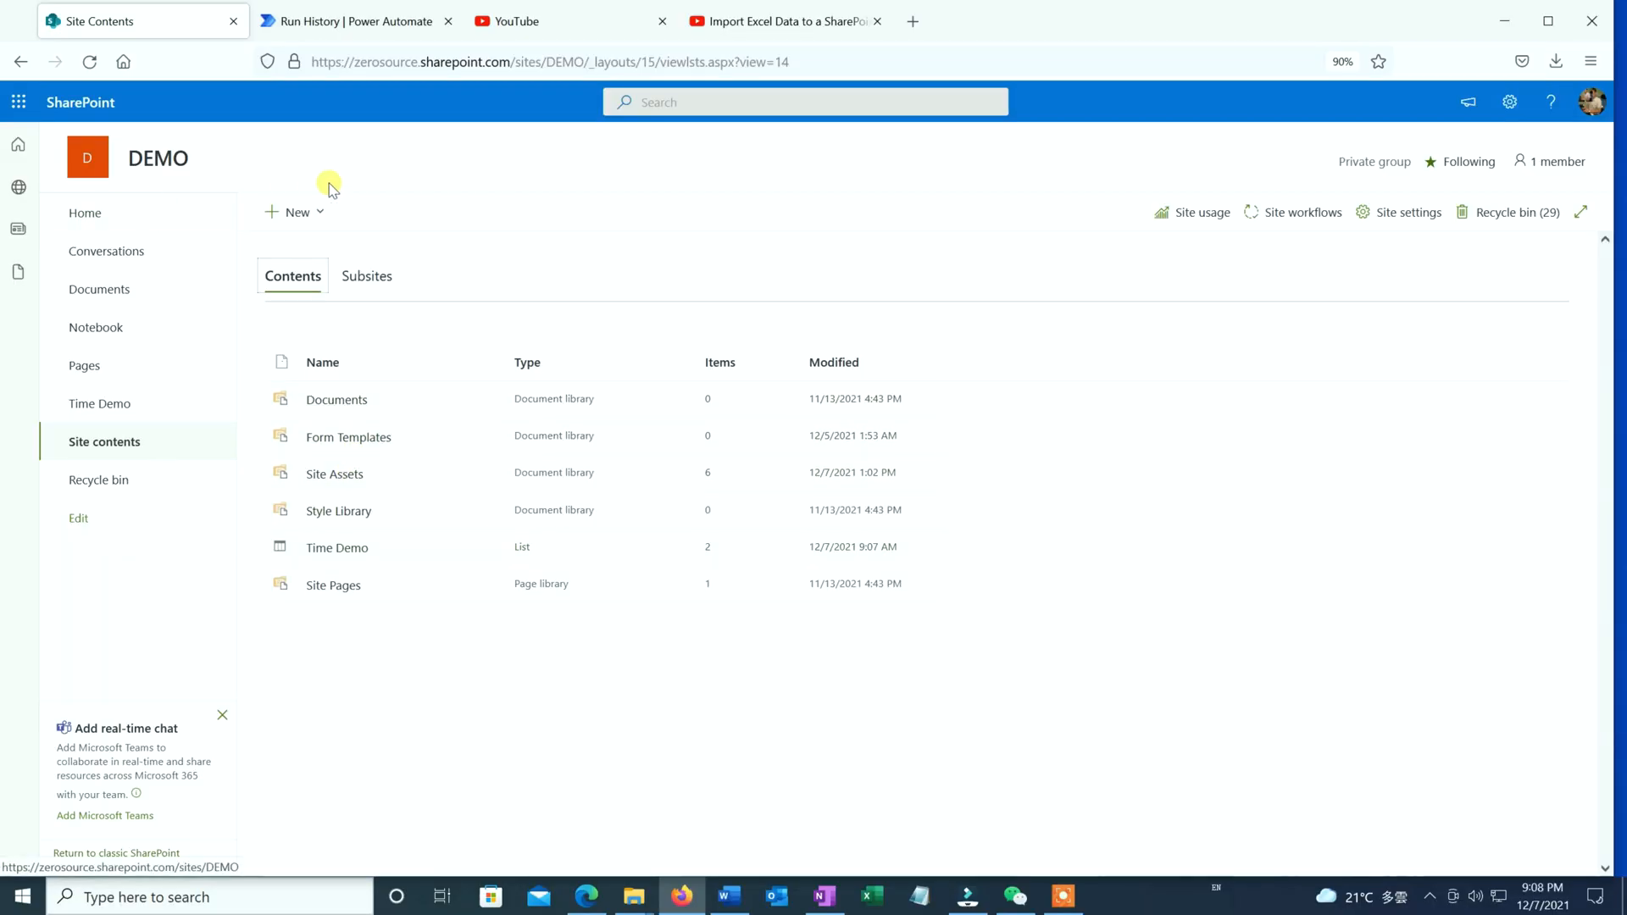
- Start a new list on the DEMO site from Excel, uploading the Excel Time workbook from the Desktop
left_click(316, 211)
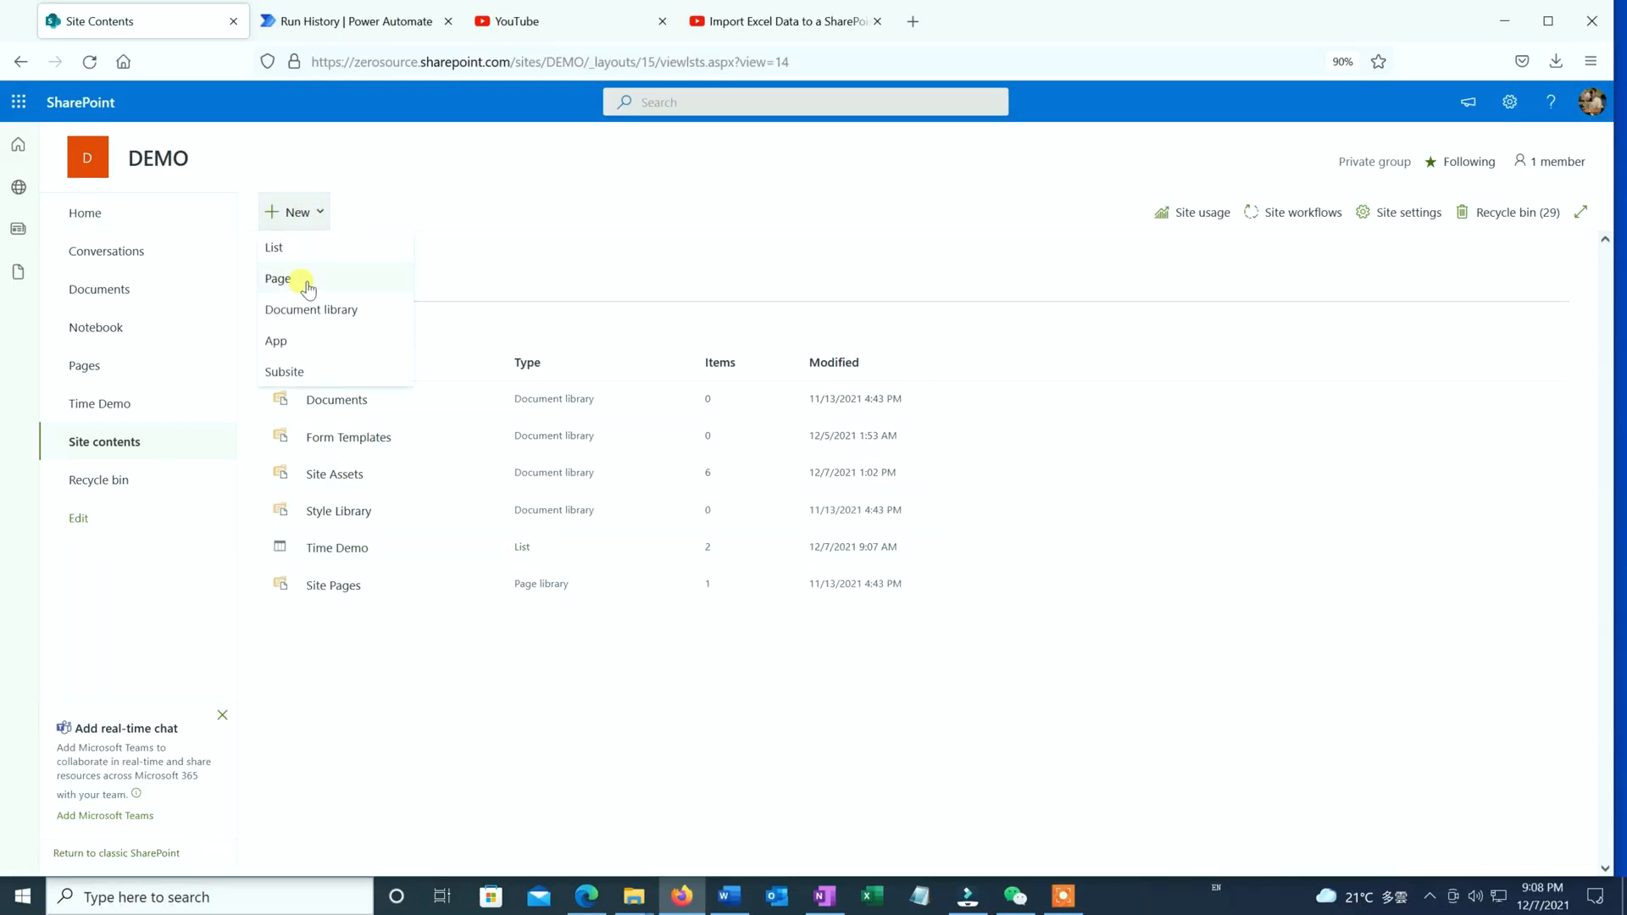
left_click(301, 247)
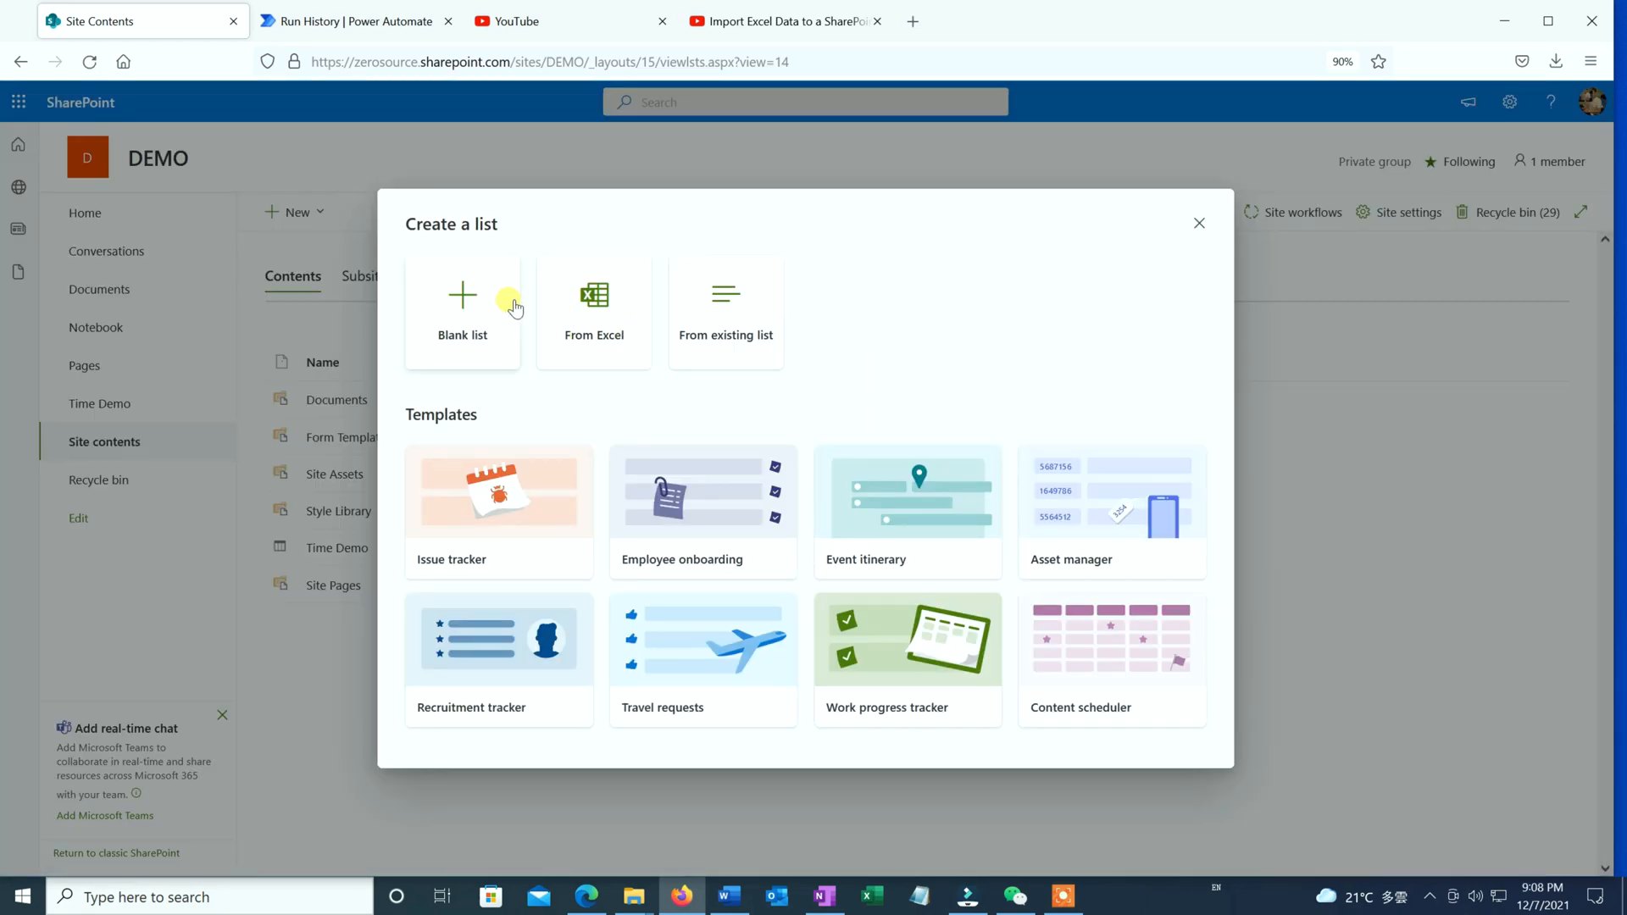
left_click(594, 315)
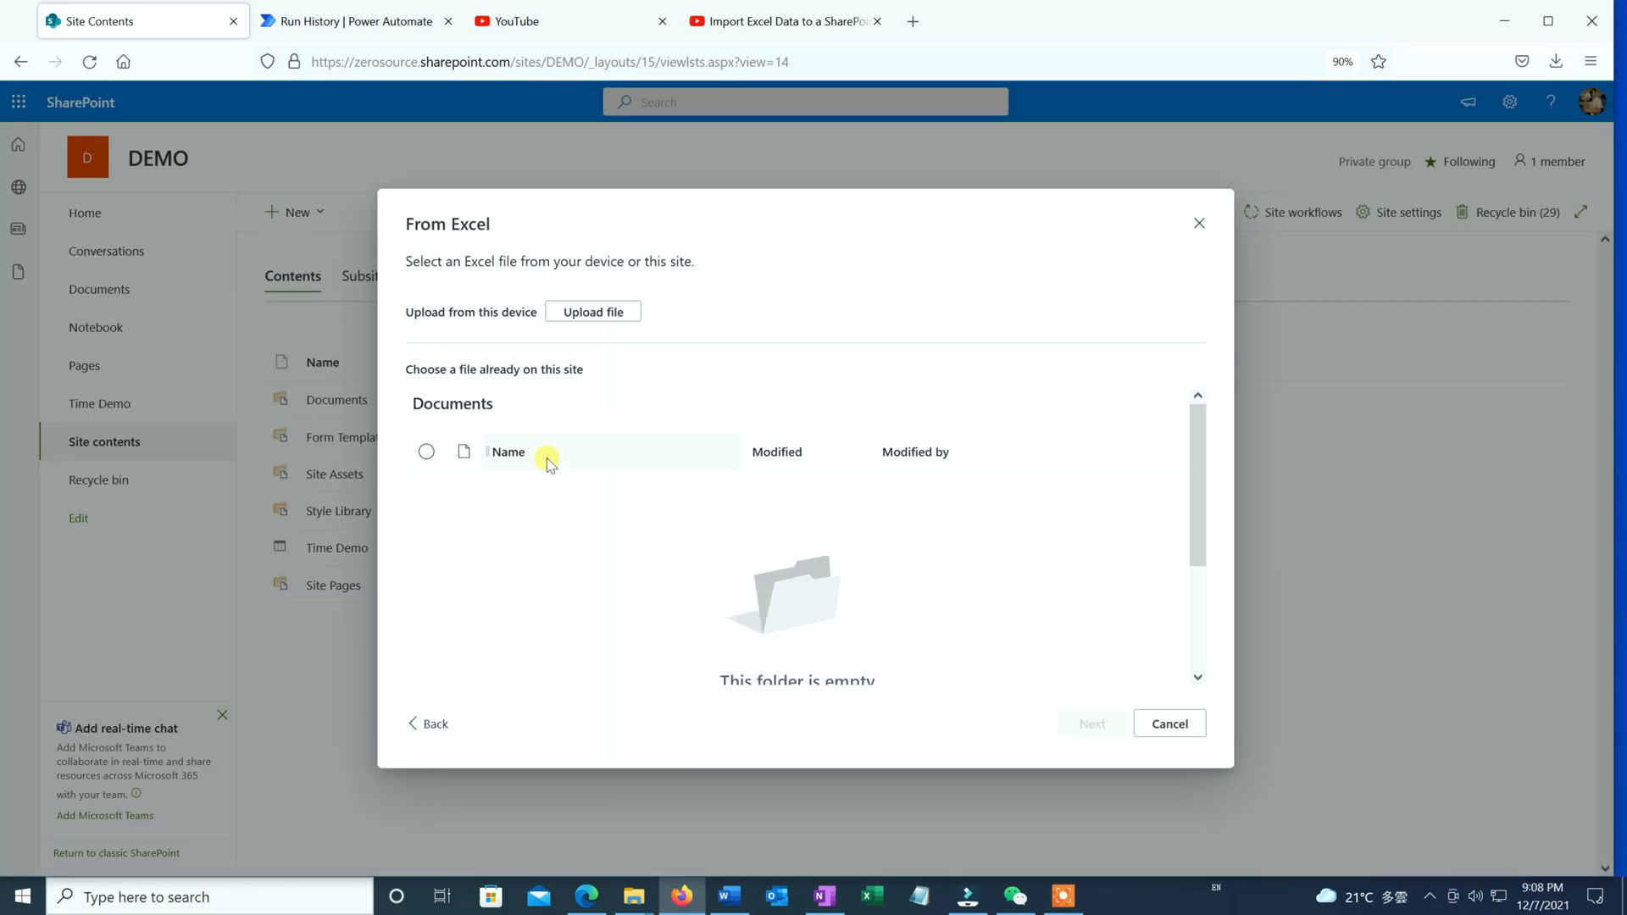
left_click(576, 325)
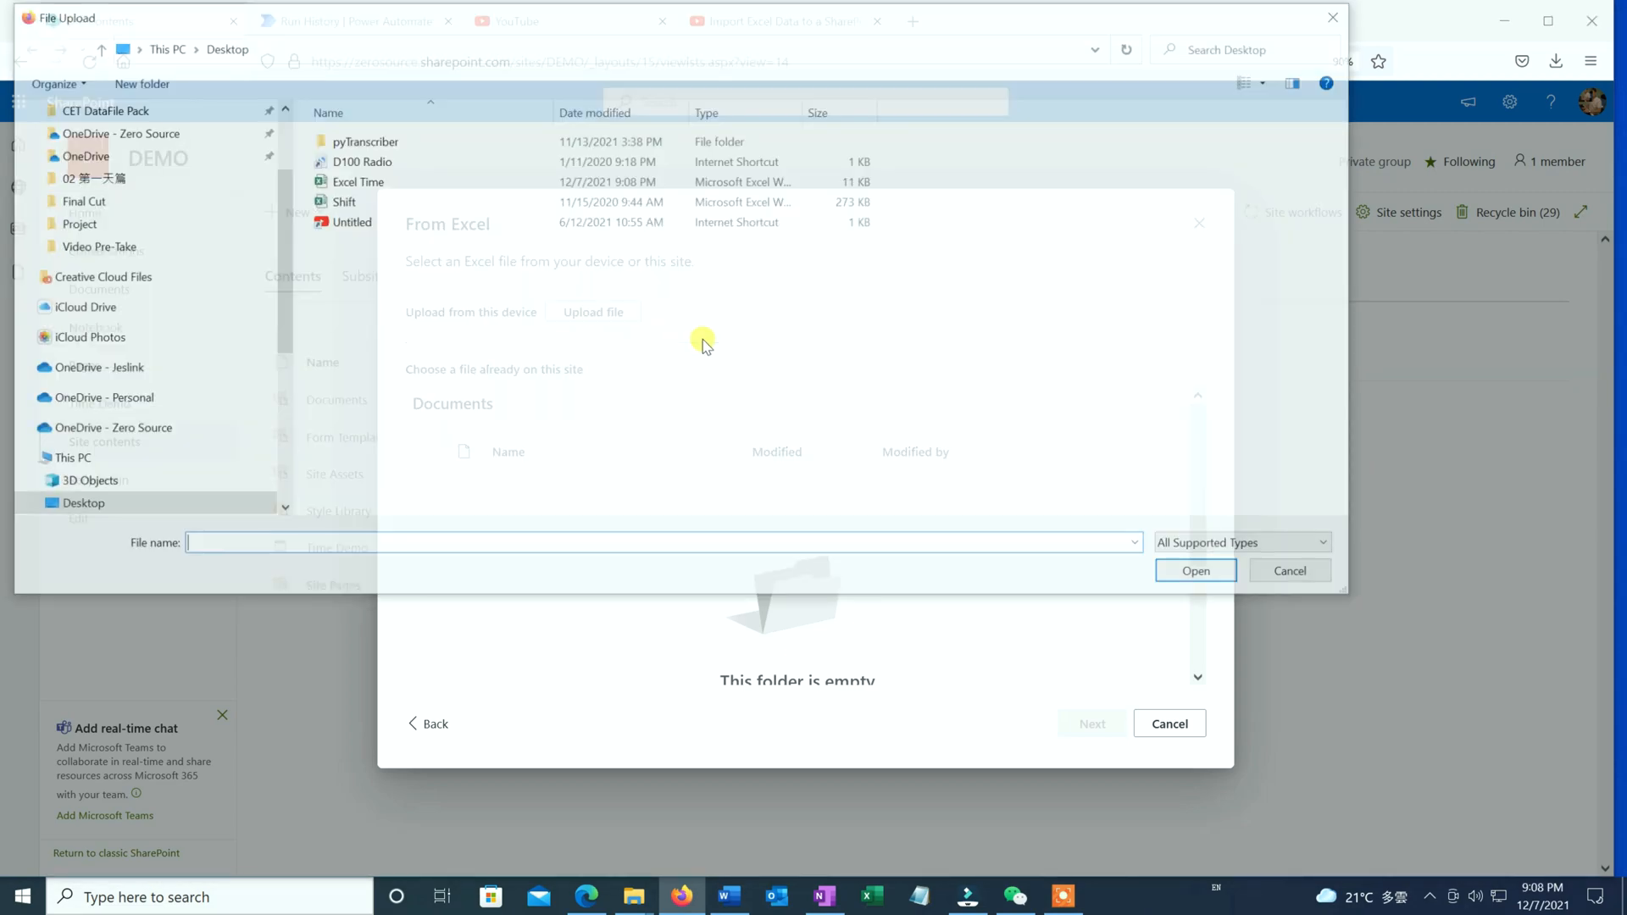
left_click(373, 180)
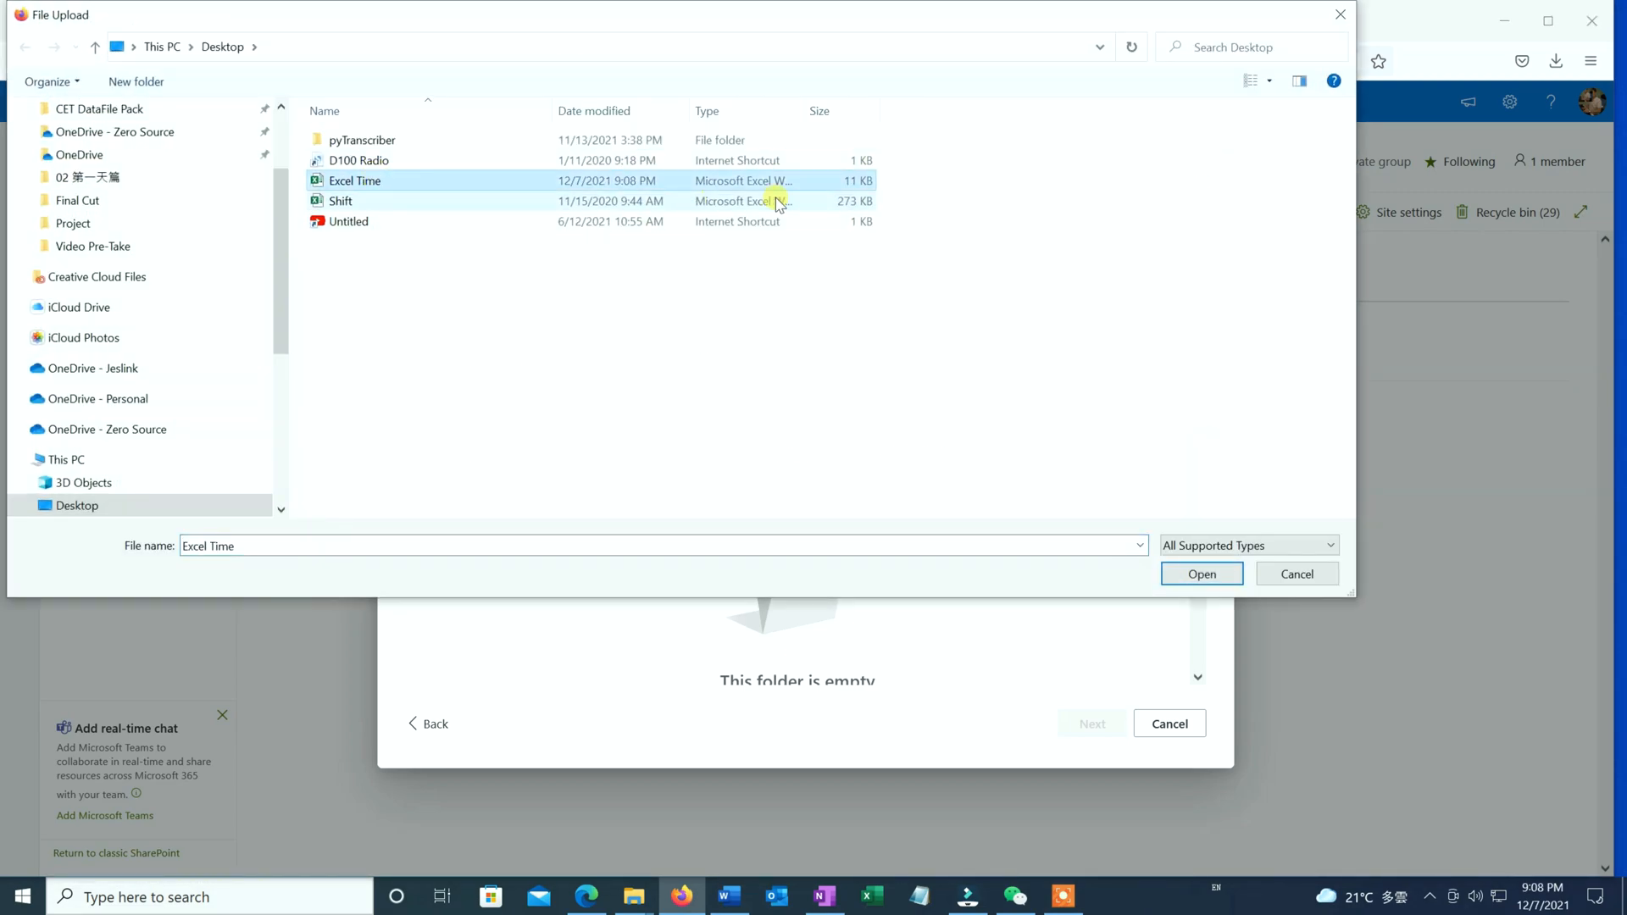
left_click(1201, 574)
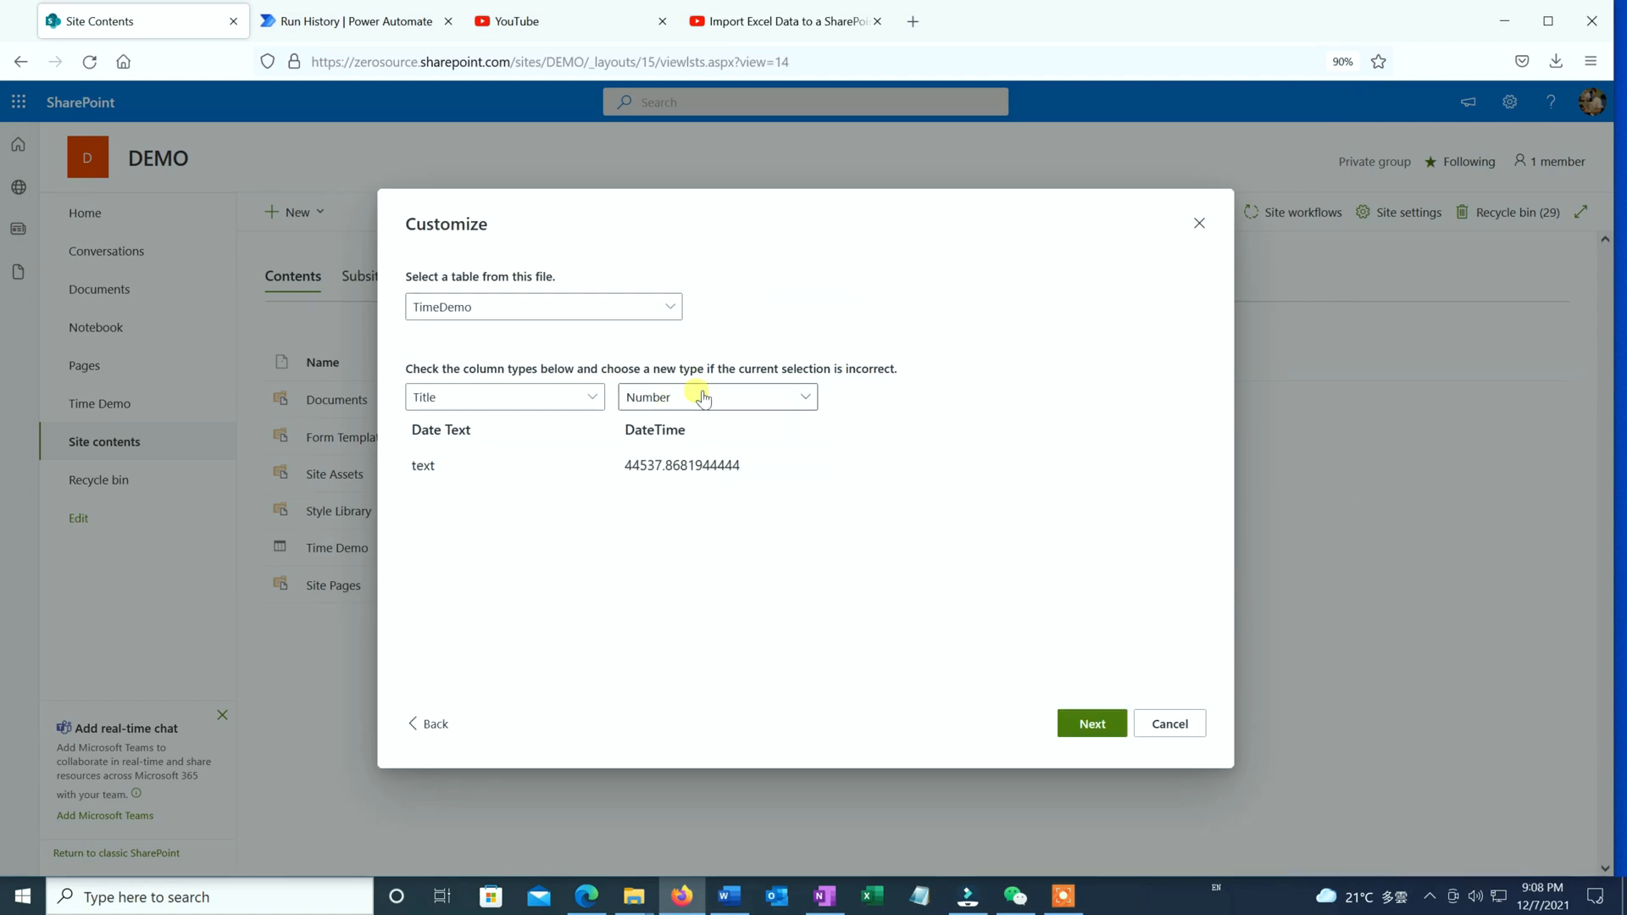
- Import the DateTime column as Date and time, name the list Excel Time, and create it
left_click(808, 401)
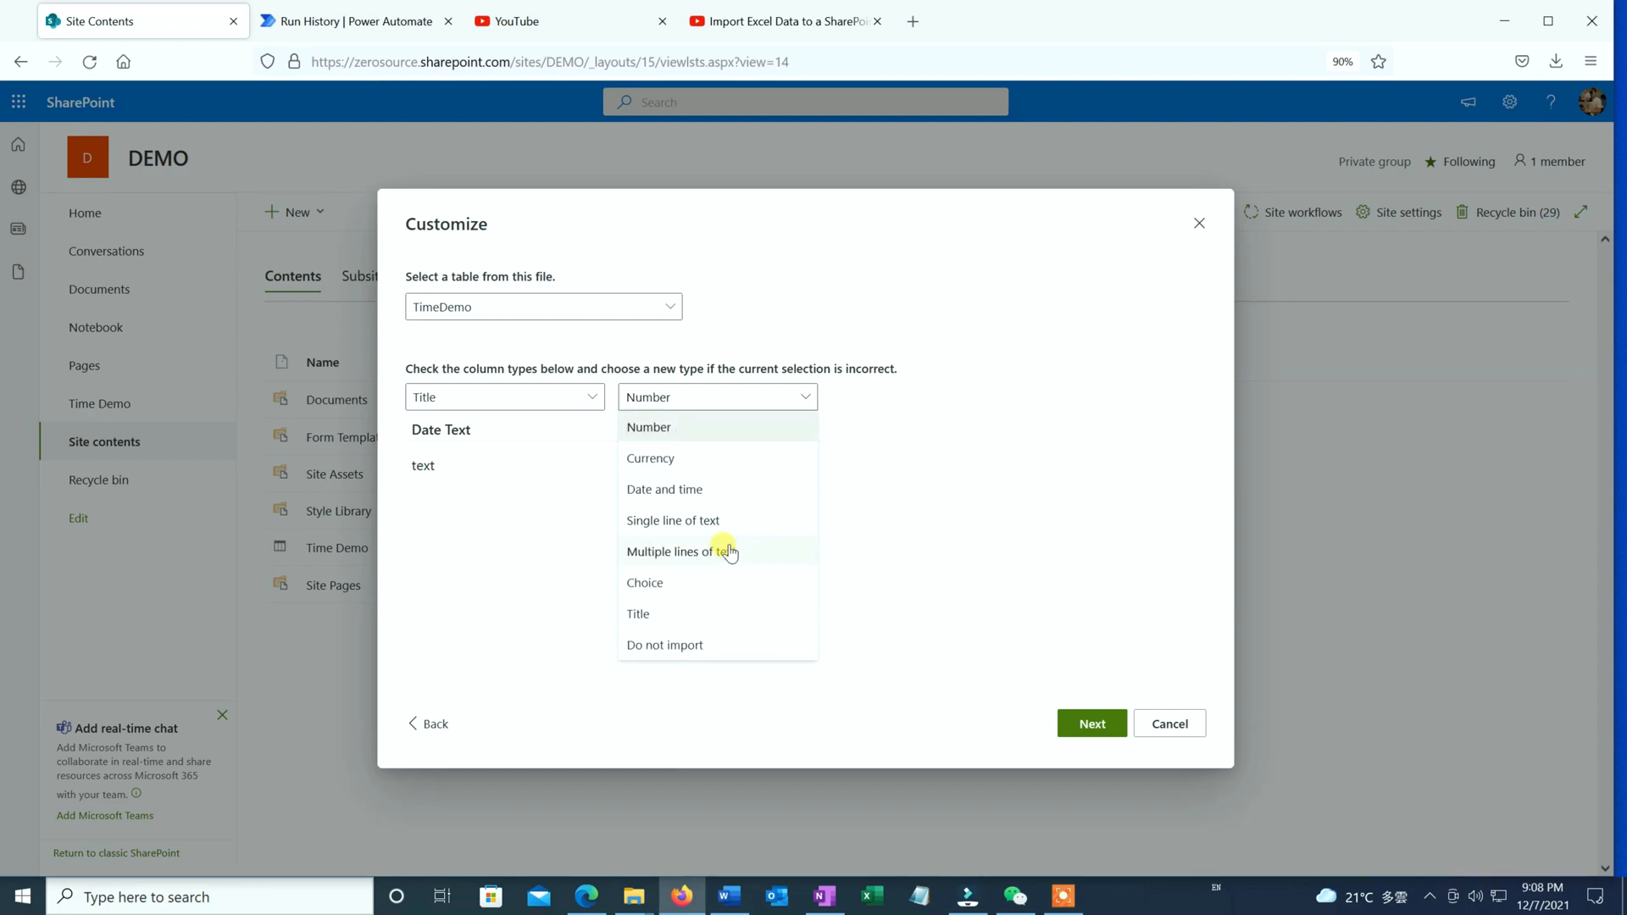
left_click(720, 489)
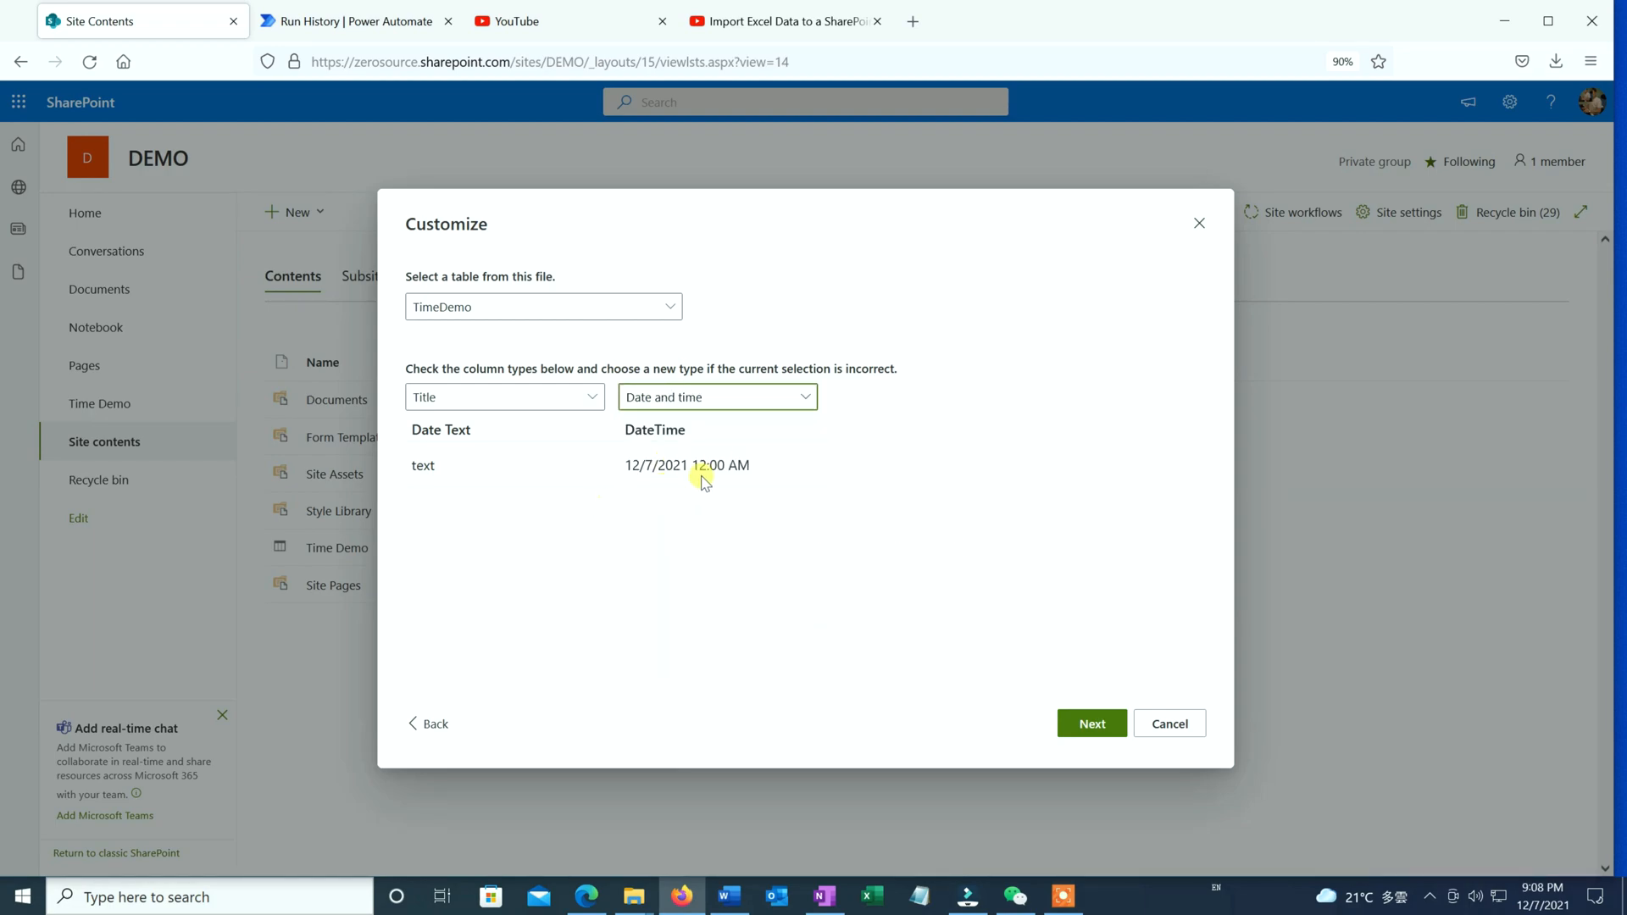
left_click(1092, 722)
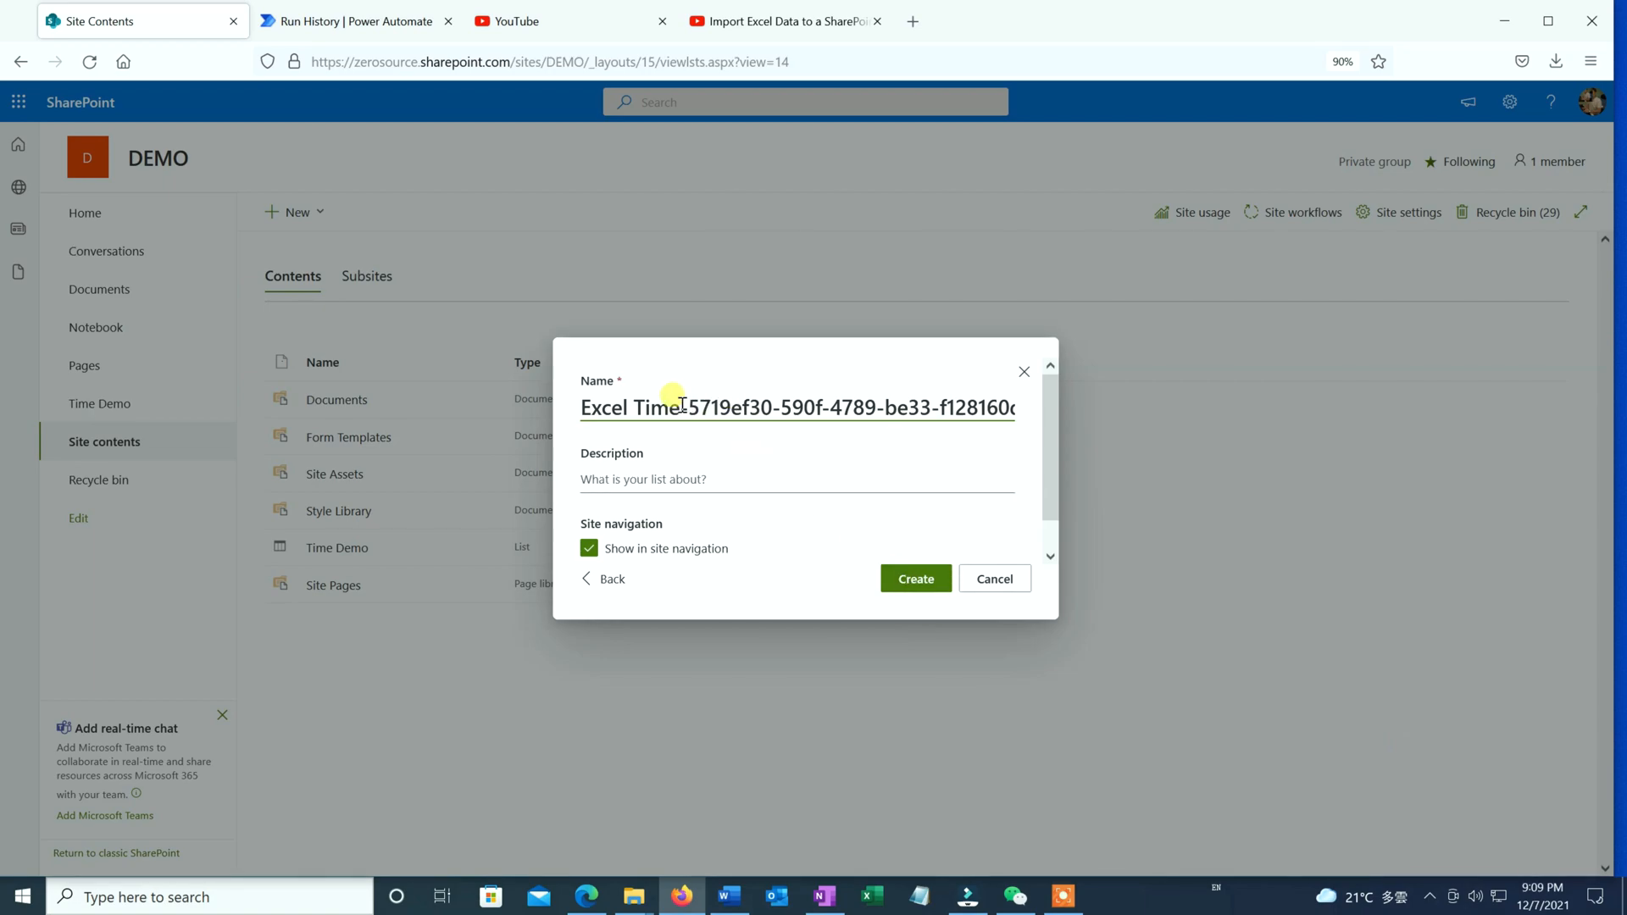
left_click_drag(683, 408, 1100, 409)
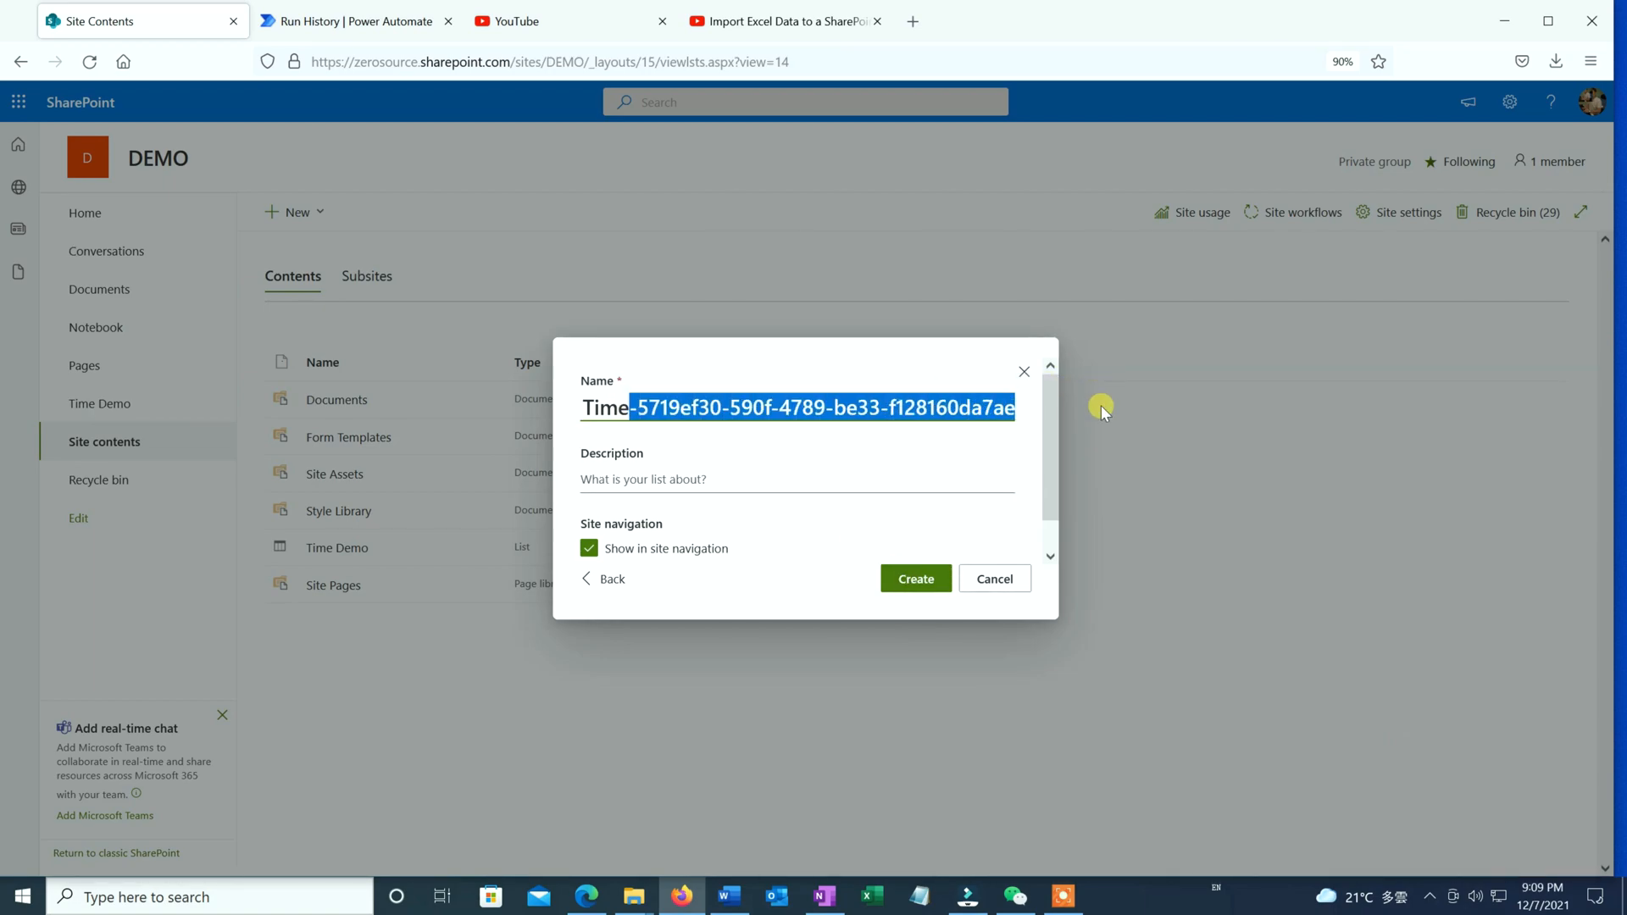
key("BackSpace")
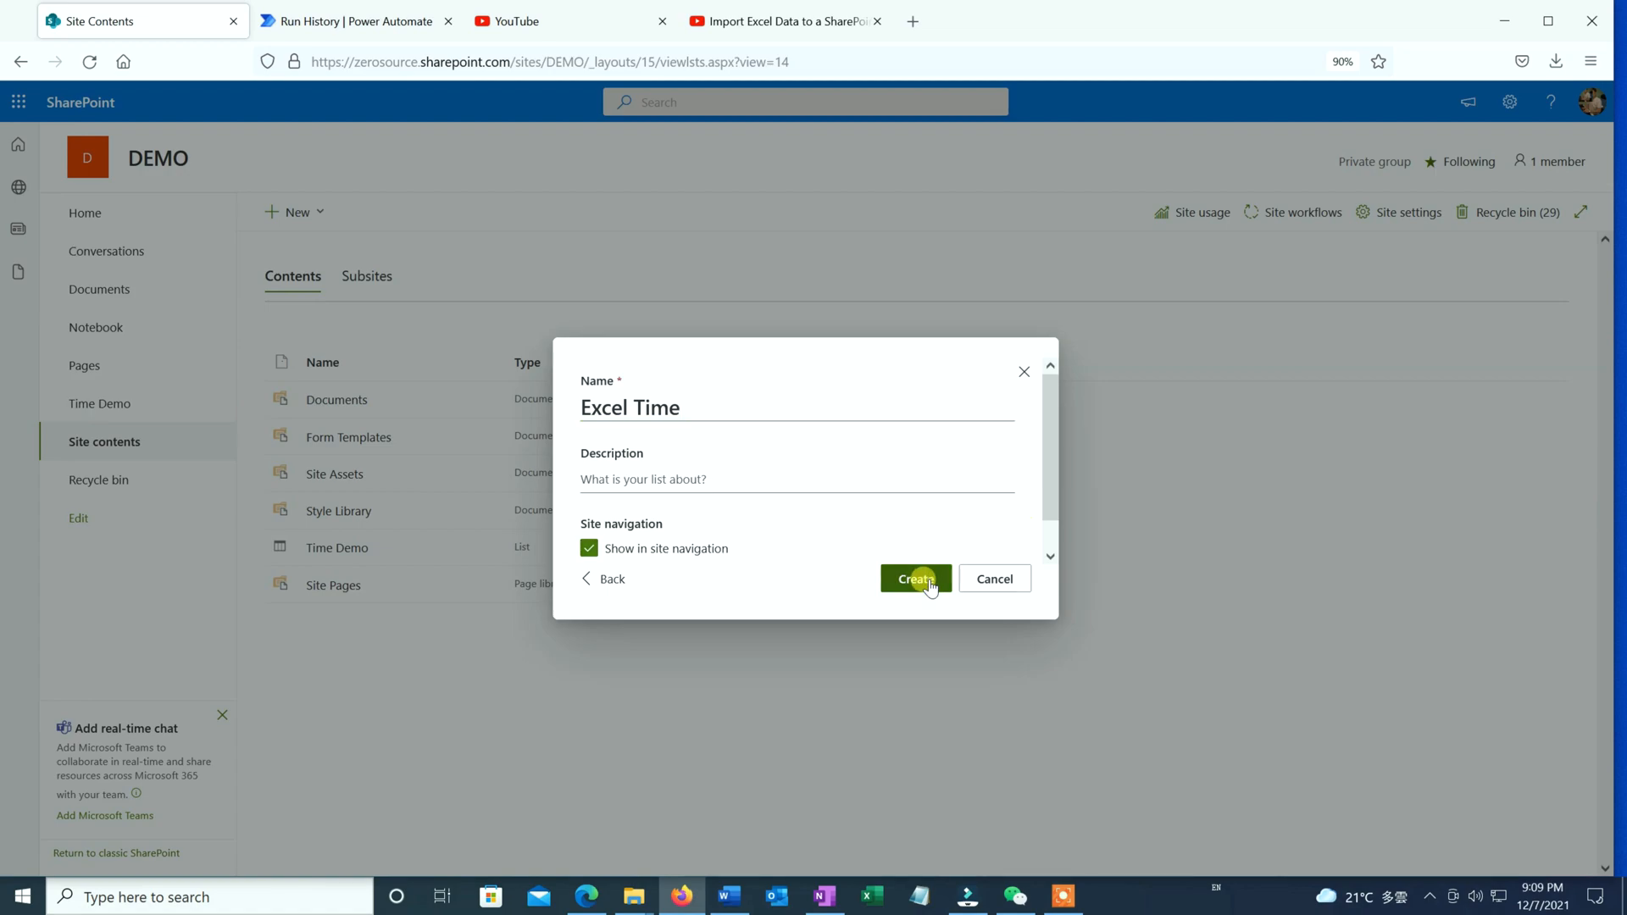
left_click(928, 582)
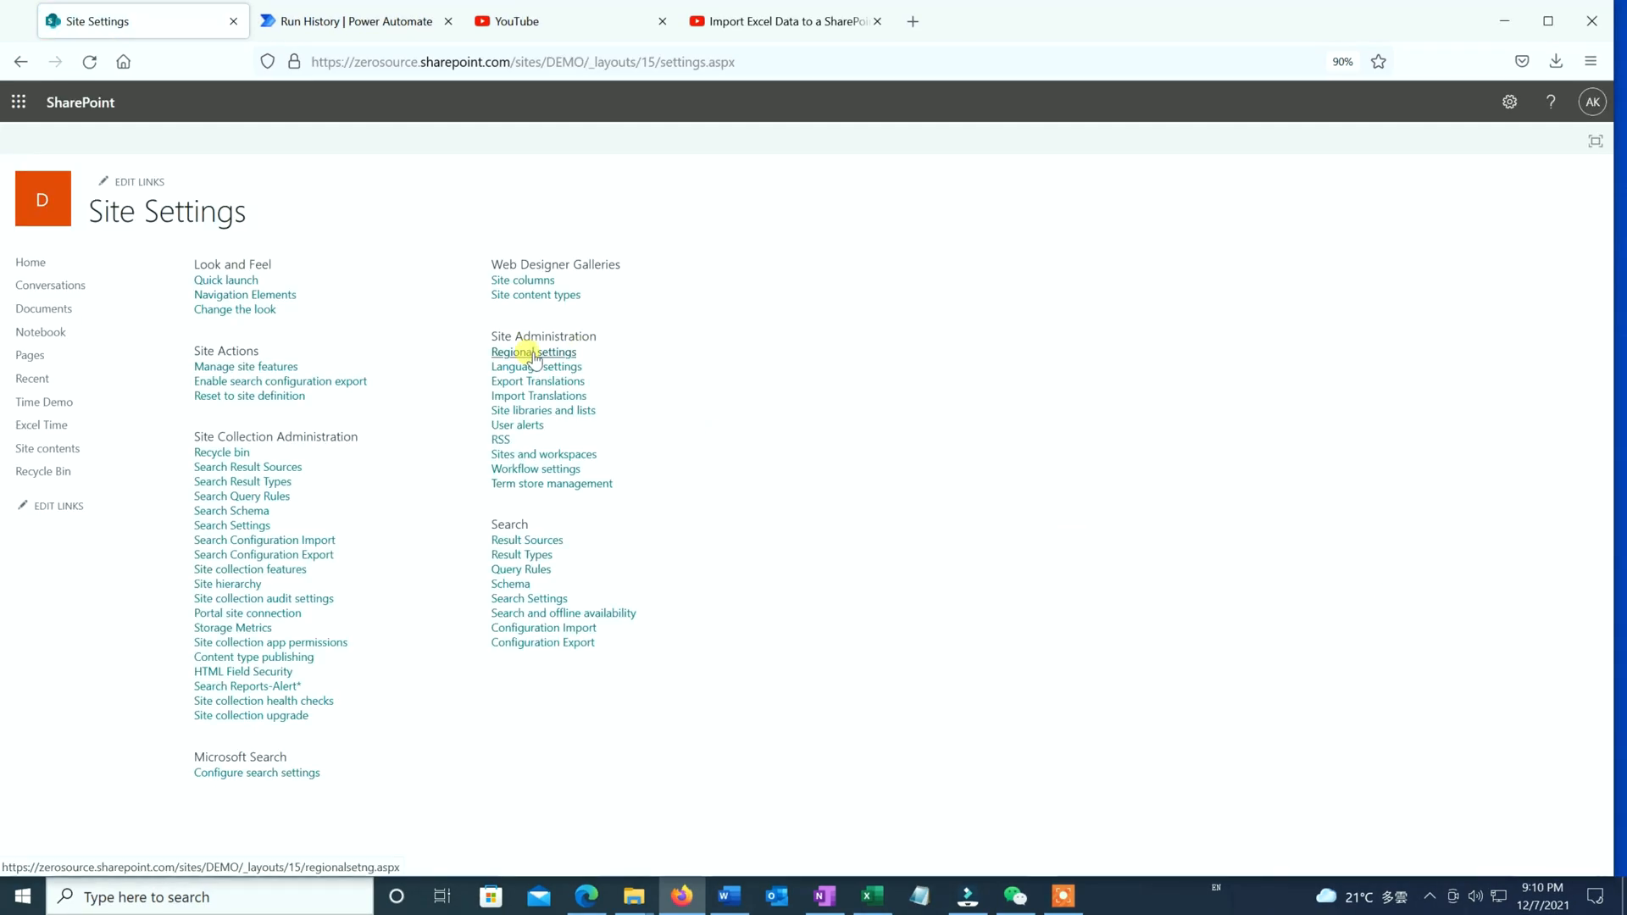
- Open the DEMO site's regional settings
left_click(534, 352)
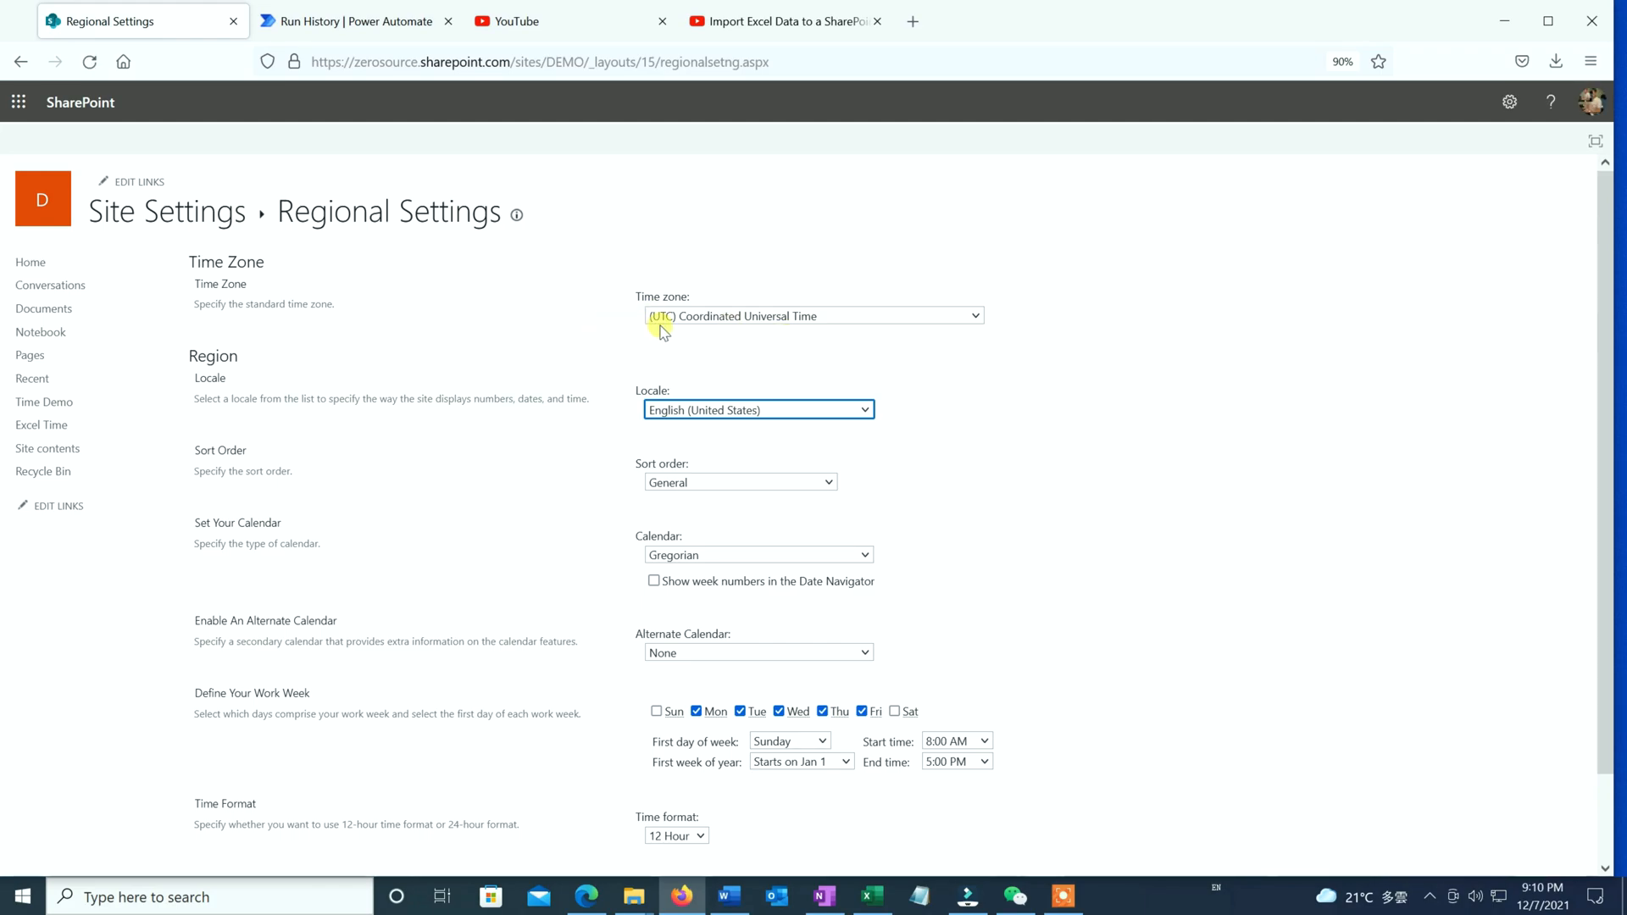